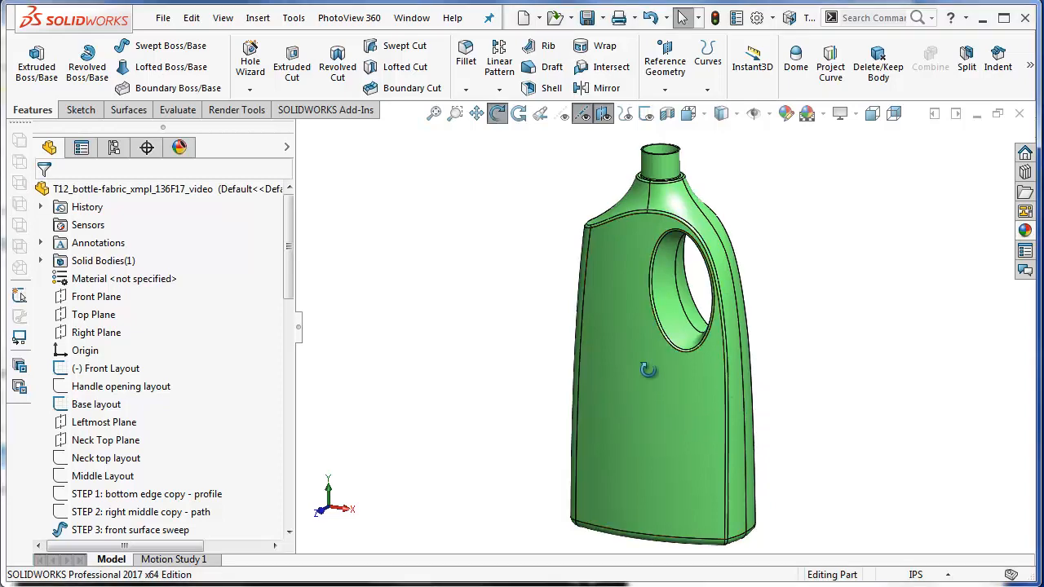
# Roll the bottle's feature history forward past the Handle opening layout and Base layout sketches
pyautogui.moveTo(642, 359); pyautogui.dragTo(715, 412, button='middle')
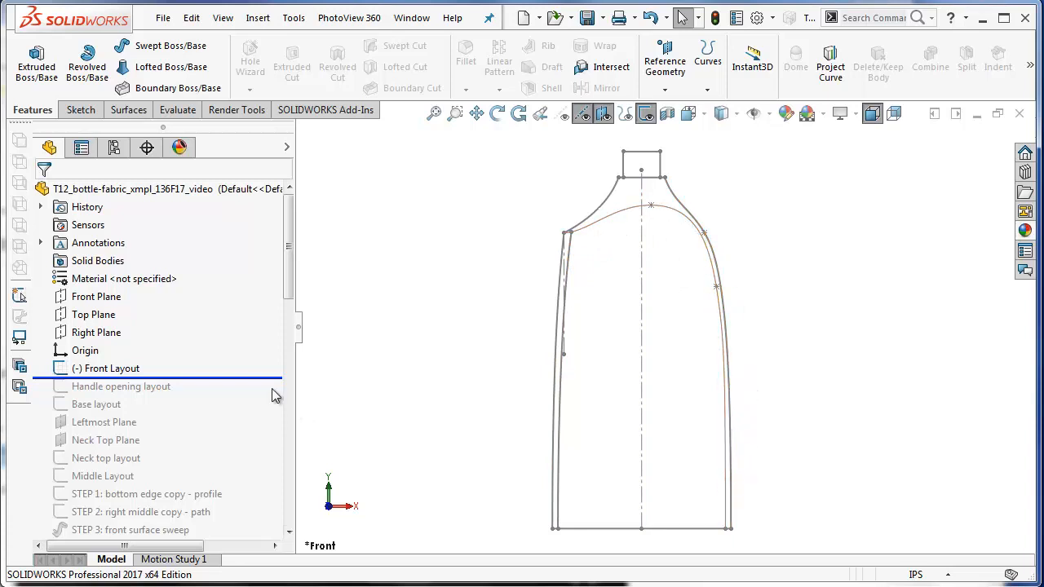
pyautogui.moveTo(269, 380); pyautogui.dragTo(273, 399)
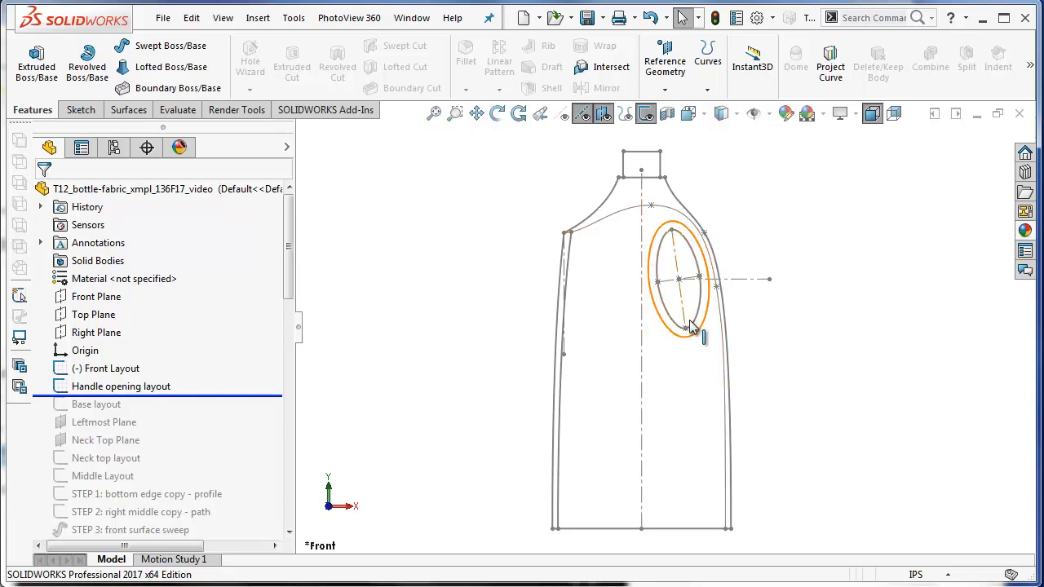
pyautogui.moveTo(258, 397); pyautogui.dragTo(258, 414)
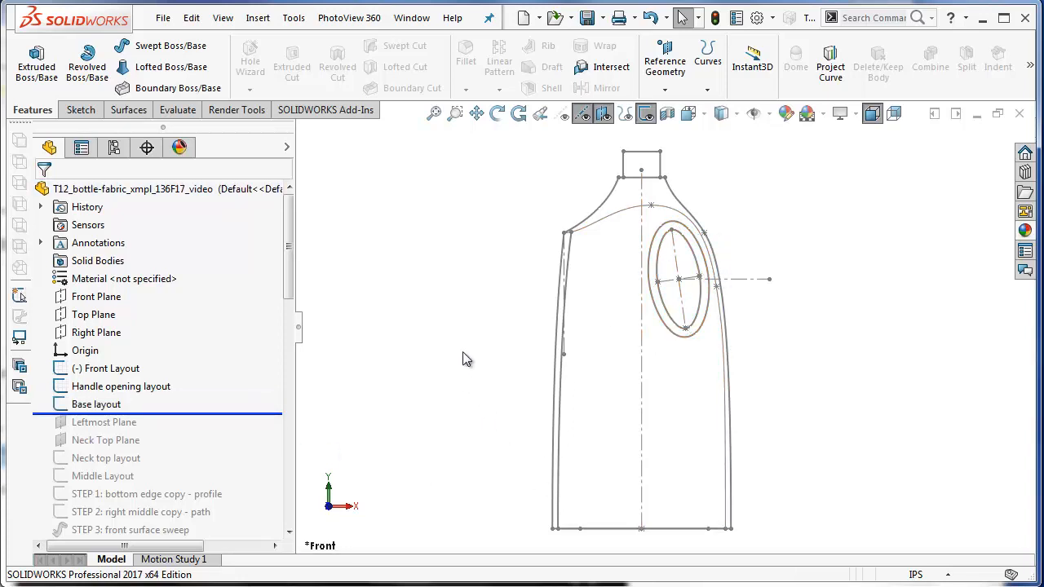
pyautogui.moveTo(450, 361); pyautogui.dragTo(449, 462, button='middle')
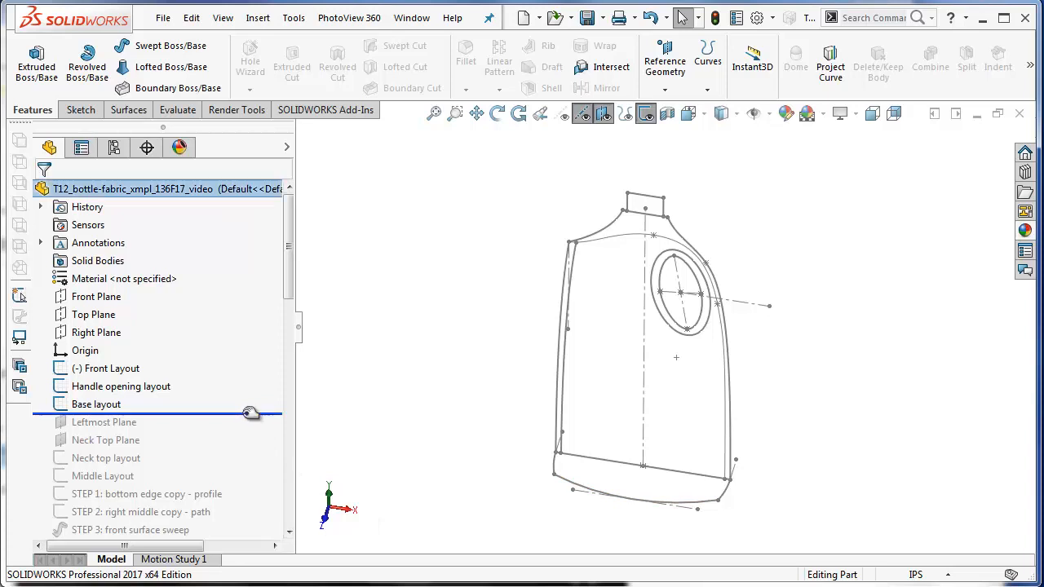
# Roll the history forward past Leftmost Plane and Neck Top Plane, highlighting each plane in the model
pyautogui.moveTo(249, 413); pyautogui.dragTo(236, 433)
pyautogui.click(121, 424)
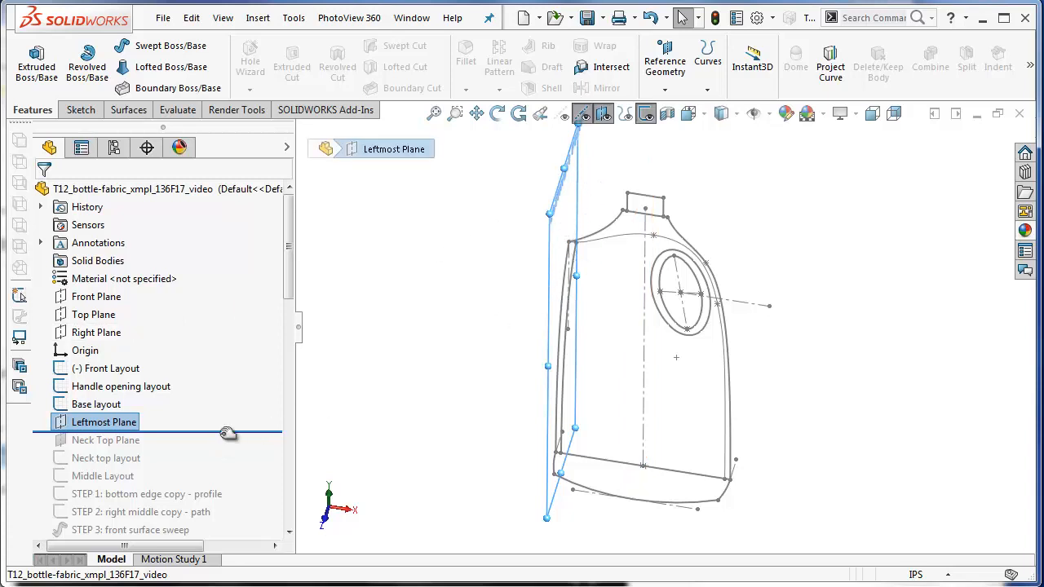
pyautogui.moveTo(226, 429); pyautogui.dragTo(226, 450)
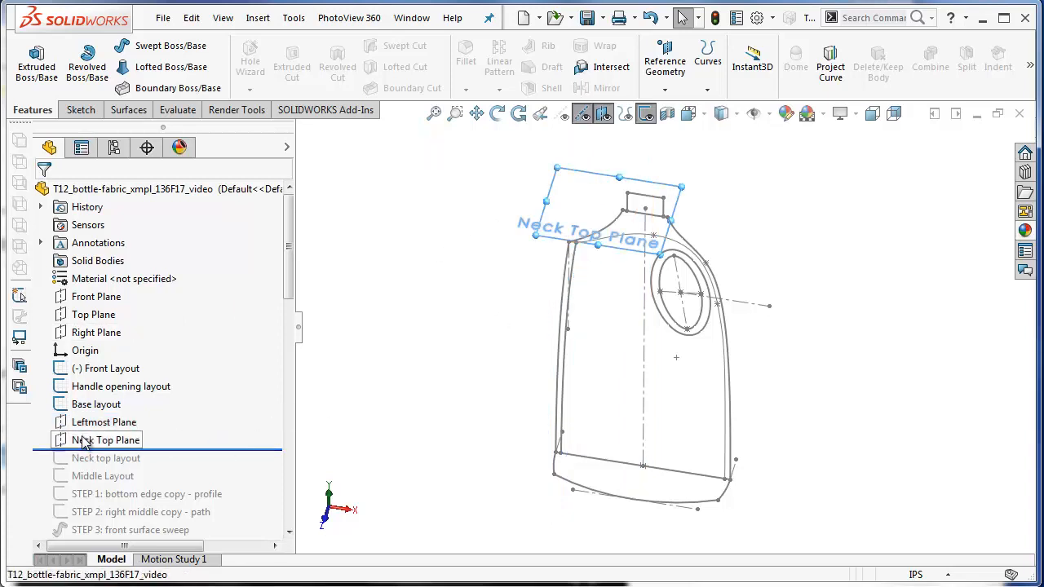
pyautogui.click(90, 440)
pyautogui.moveTo(600, 214); pyautogui.dragTo(579, 193, button='middle')
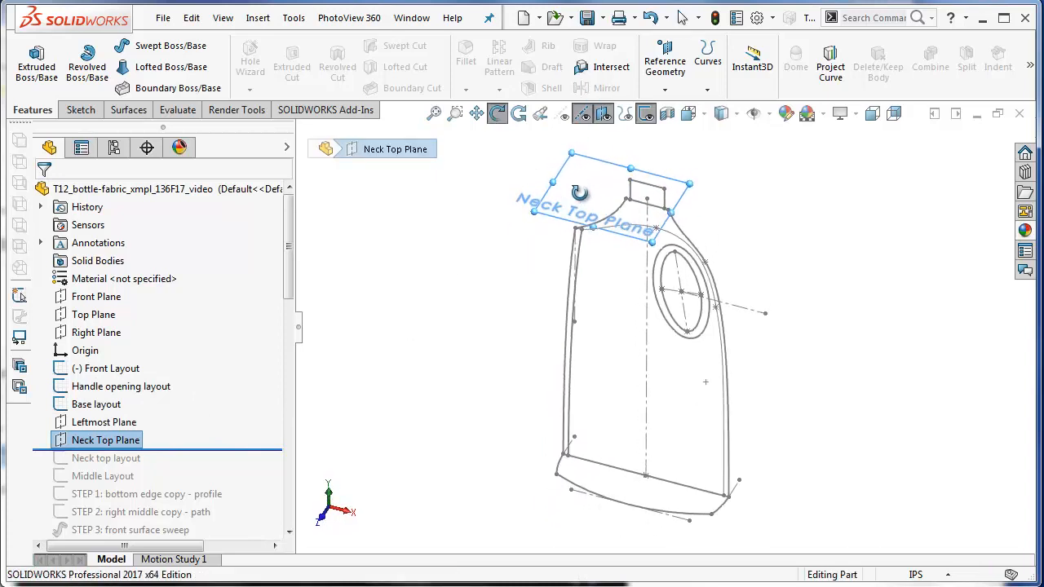
# Roll the history forward past the Neck top layout sketch and examine its circle at the bottle neck
pyautogui.moveTo(244, 451); pyautogui.dragTo(245, 468)
pyautogui.click(236, 458)
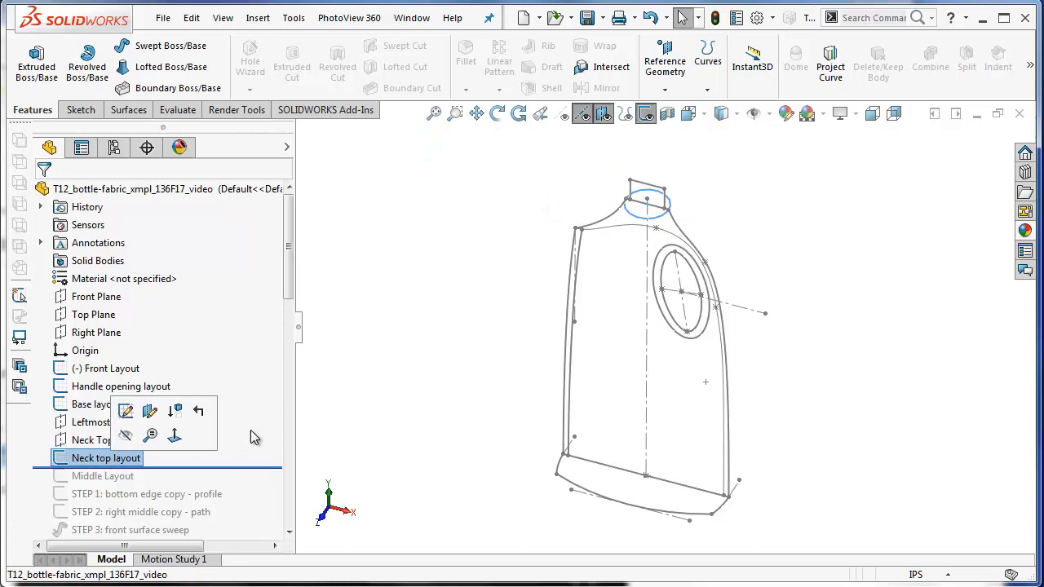
pyautogui.click(645, 213)
pyautogui.scroll(-3, 648, 213)
pyautogui.scroll(-2, 640, 218)
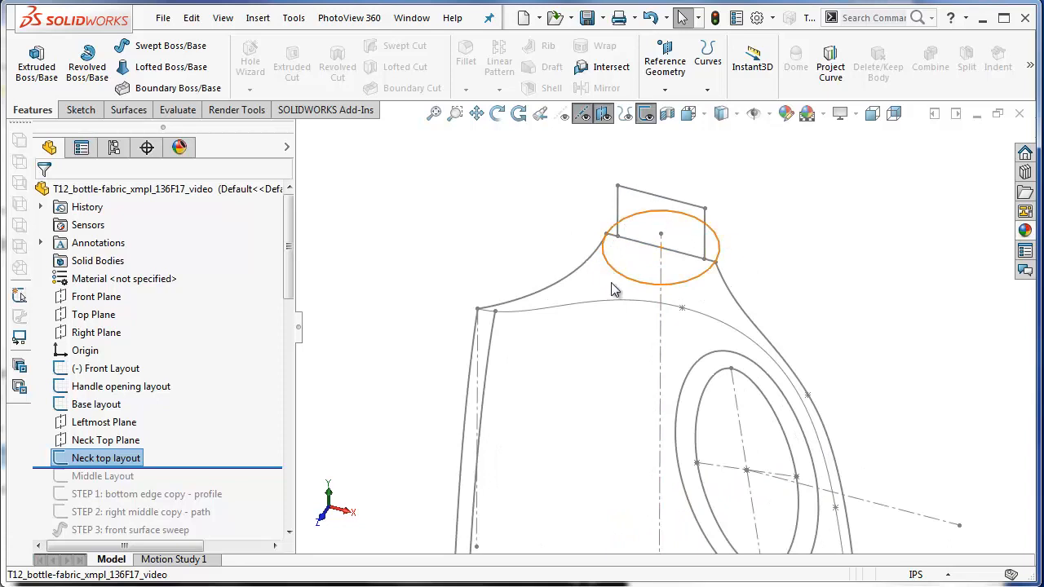
pyautogui.scroll(5, 738, 438)
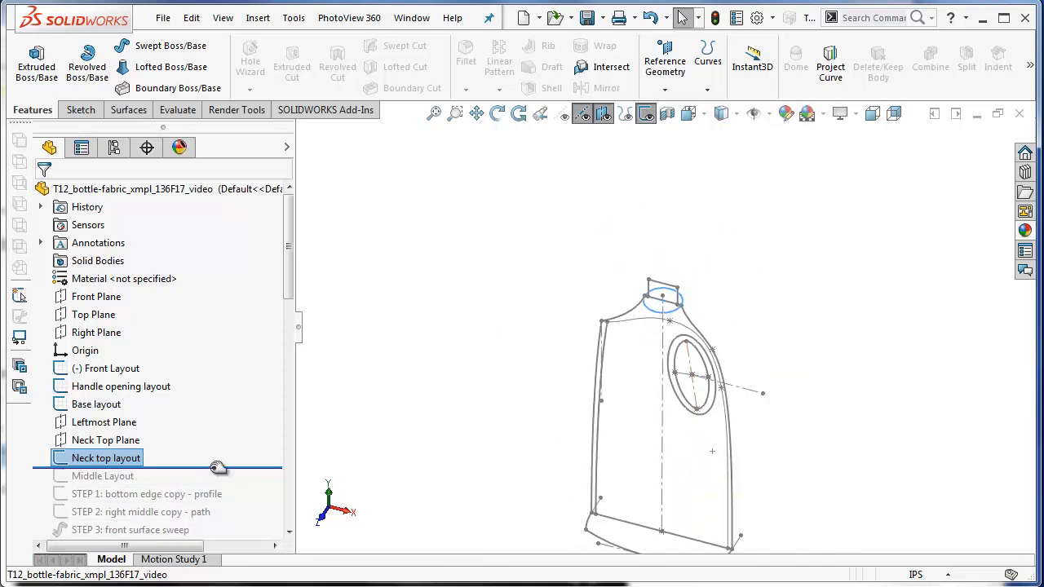
# Roll the history forward past the Middle Layout sketch and examine its curve from the side and at an angle
pyautogui.moveTo(213, 469); pyautogui.dragTo(215, 486)
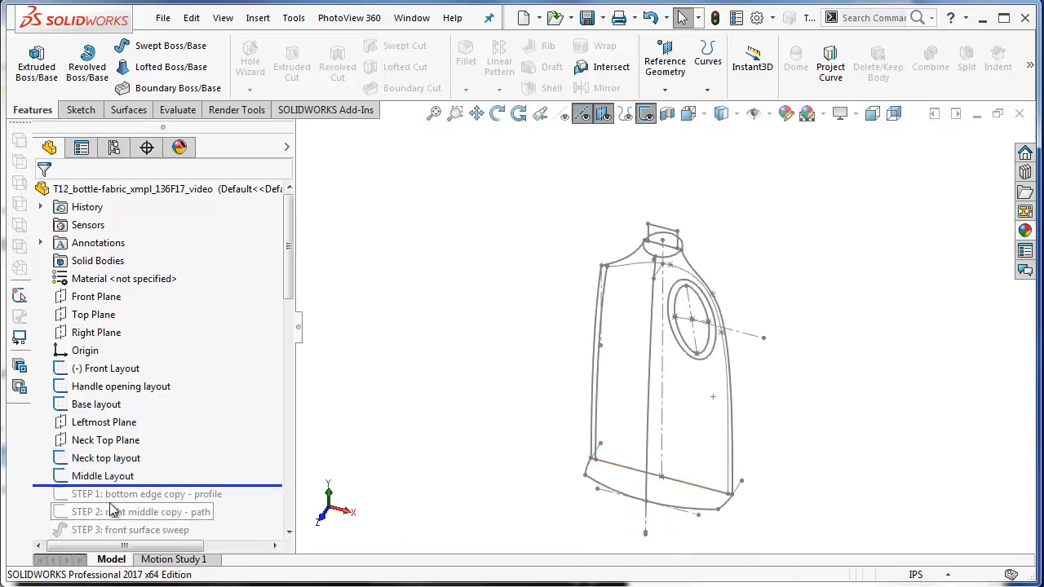
pyautogui.click(102, 475)
pyautogui.moveTo(496, 465); pyautogui.dragTo(540, 354, button='middle')
pyautogui.press('Escape')
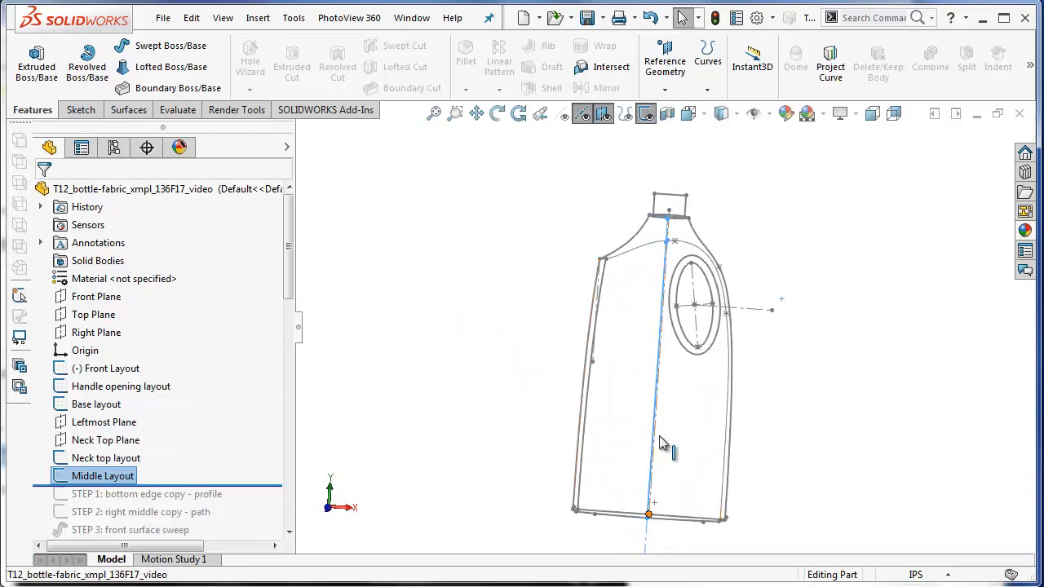
pyautogui.moveTo(812, 356); pyautogui.dragTo(728, 344, button='middle')
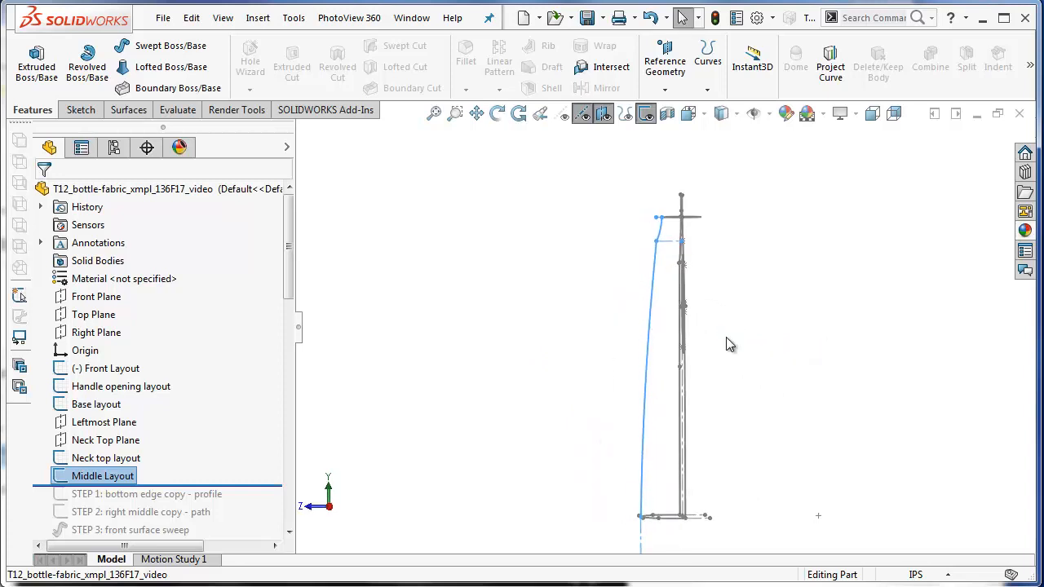
pyautogui.hotkey('ctrl', '1')
pyautogui.moveTo(791, 322); pyautogui.dragTo(739, 361, button='middle')
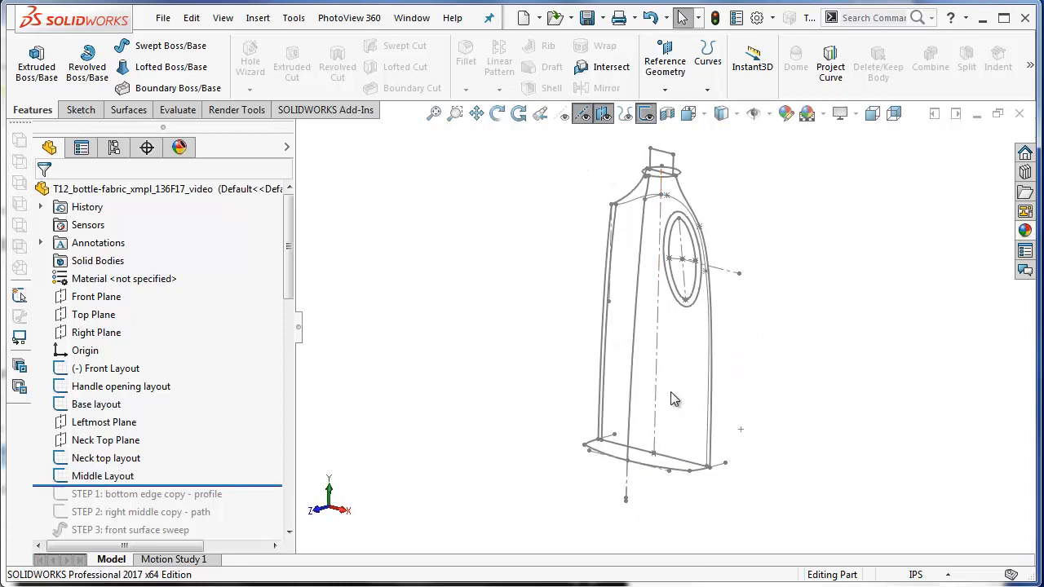
pyautogui.scroll(-2, 732, 174)
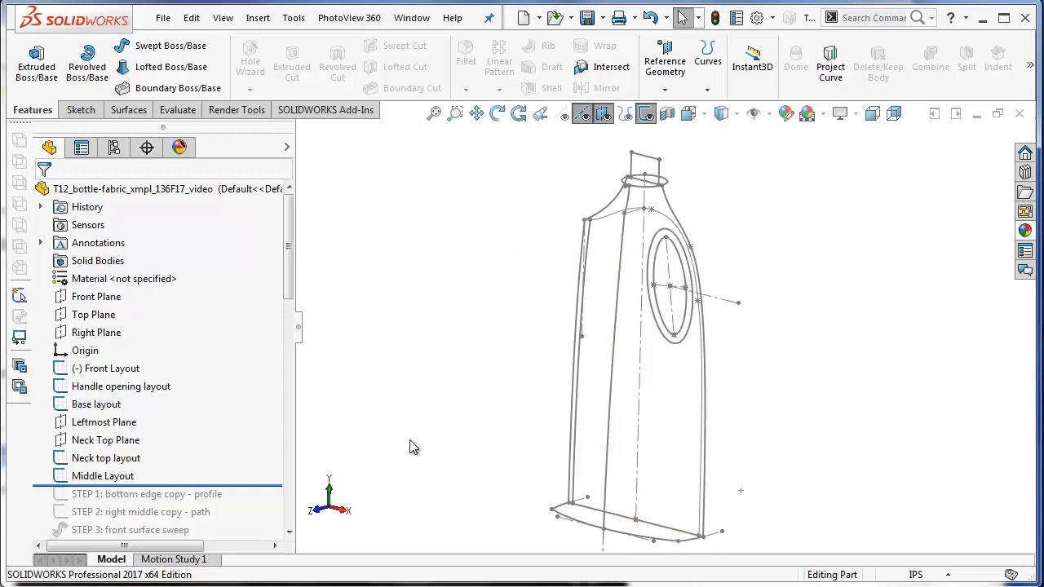
# Create a sketch on the Top Plane containing a converted copy of the Base layout's long front arc
pyautogui.rightClick(92, 319)
pyautogui.click(101, 290)
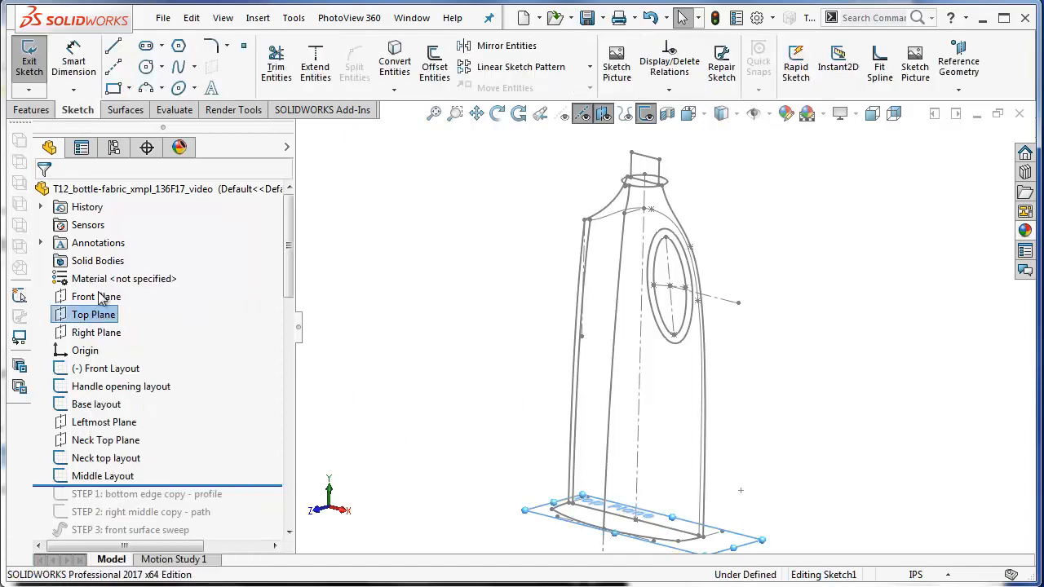
pyautogui.scroll(-7, 606, 520)
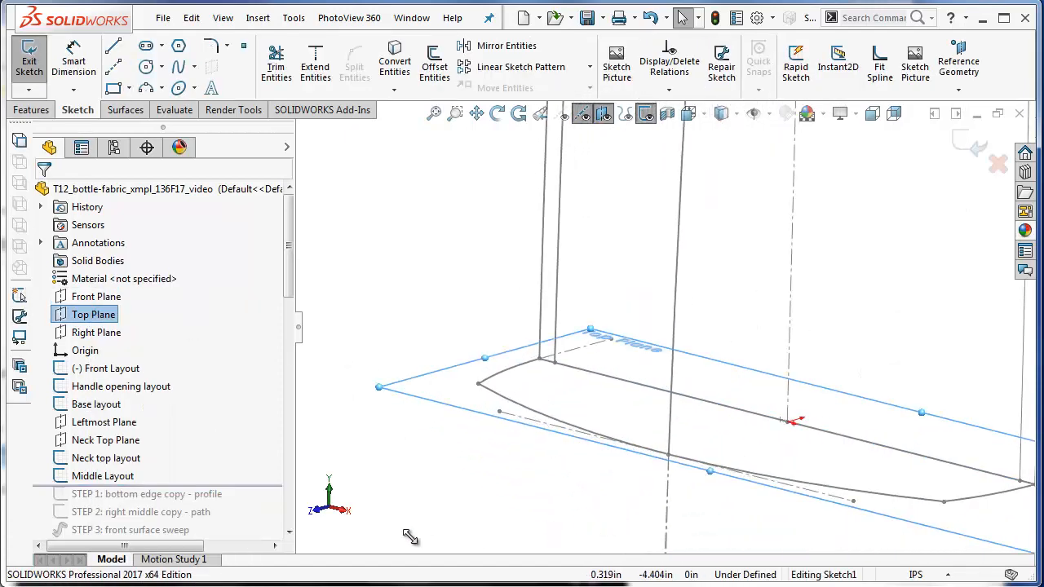
pyautogui.click(510, 403)
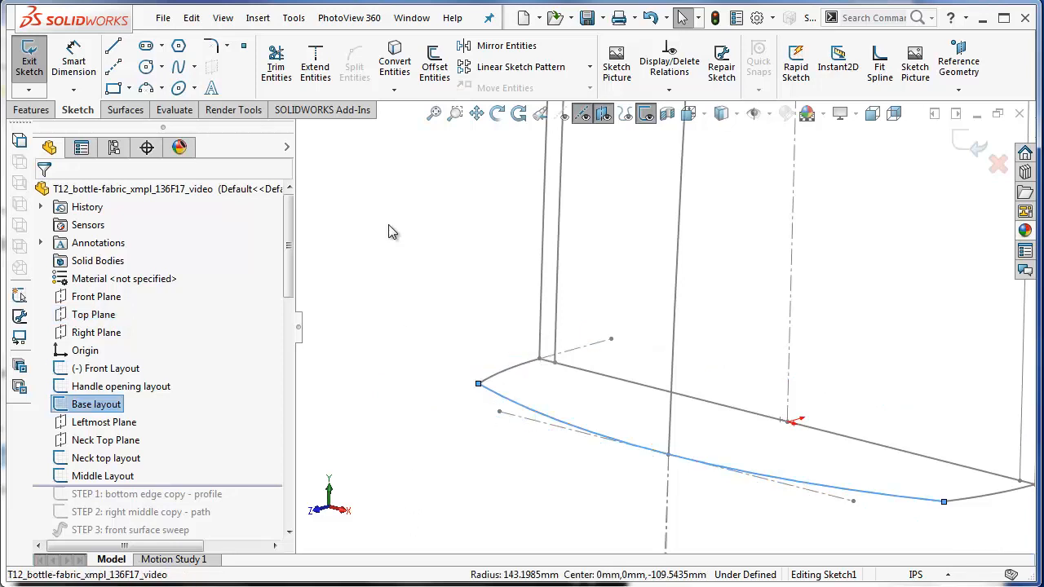
pyautogui.click(395, 62)
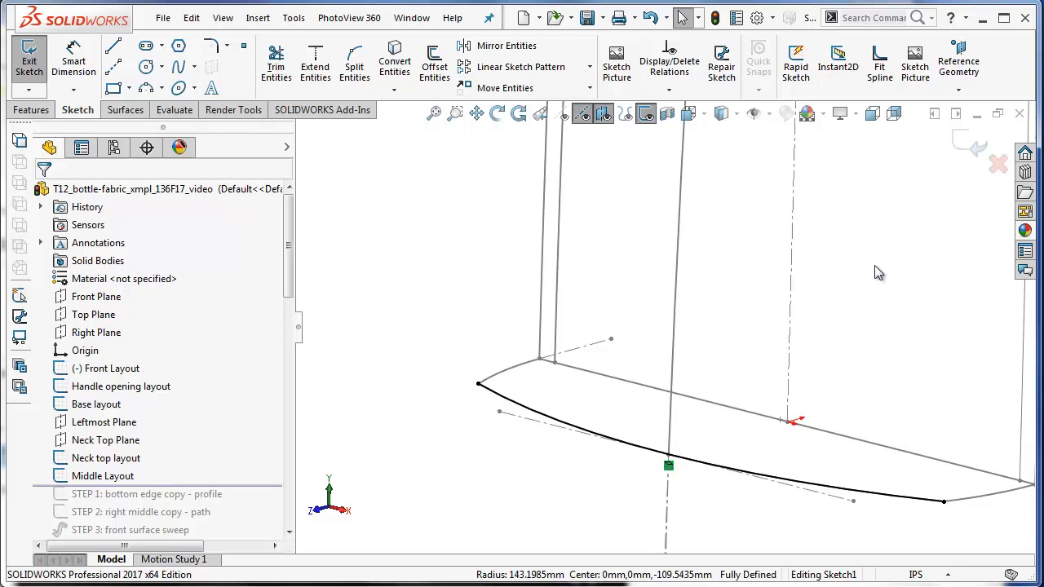
pyautogui.click(961, 143)
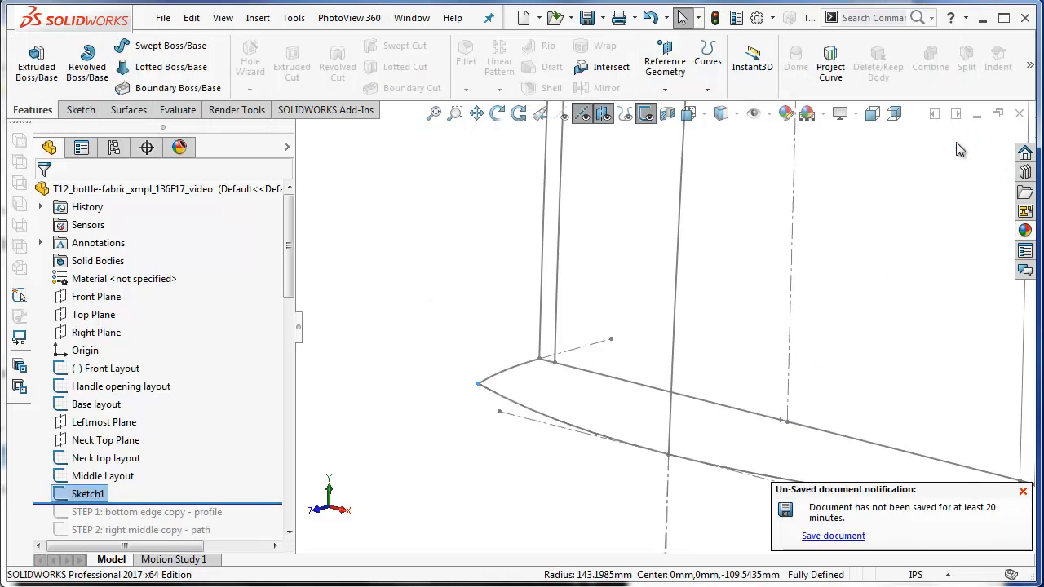
pyautogui.click(1023, 491)
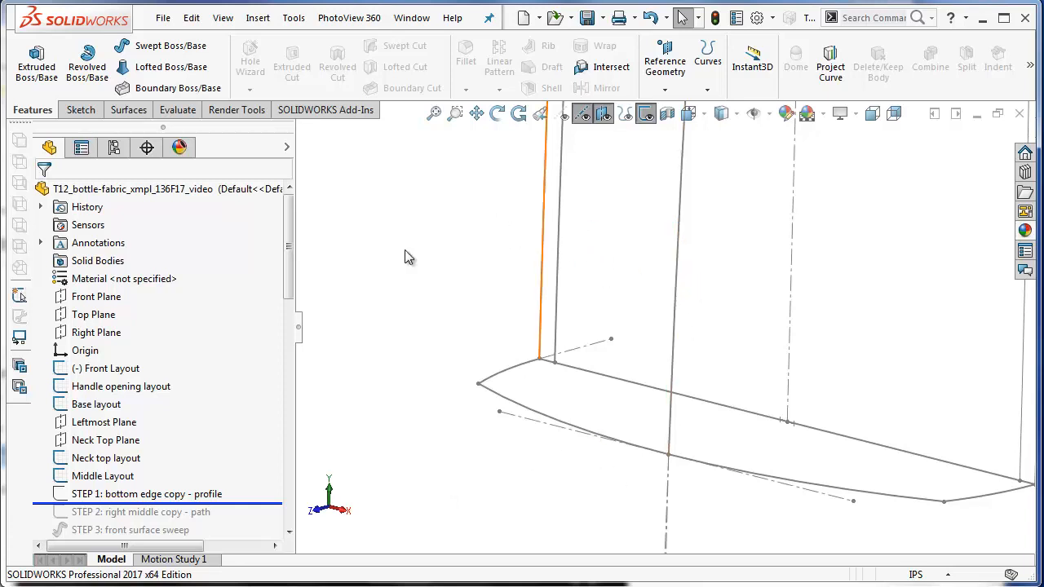
# Create a sketch on the Right Plane containing a converted copy of the Middle Layout's long body arc
pyautogui.rightClick(94, 334)
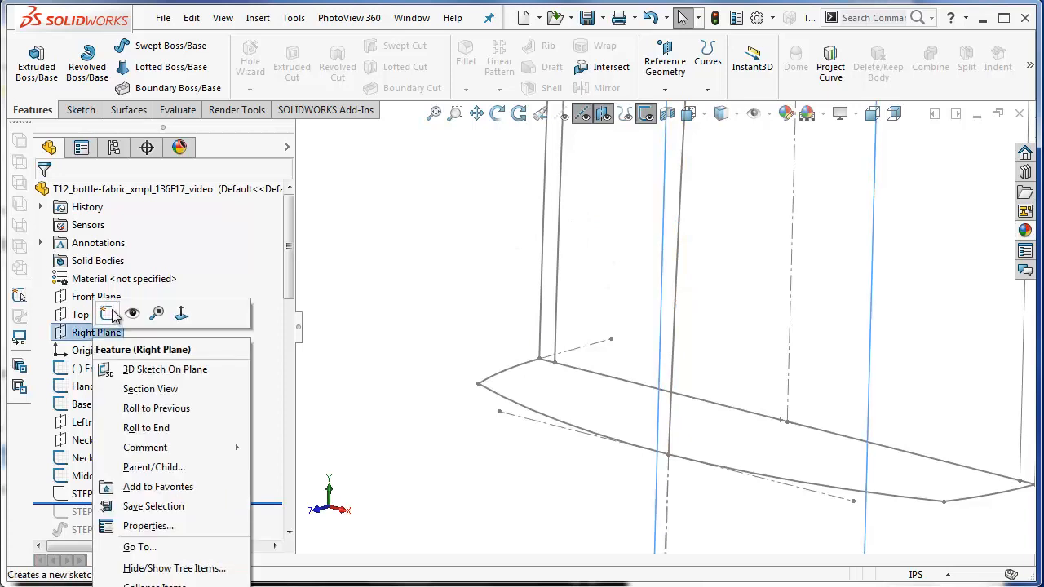
pyautogui.click(116, 318)
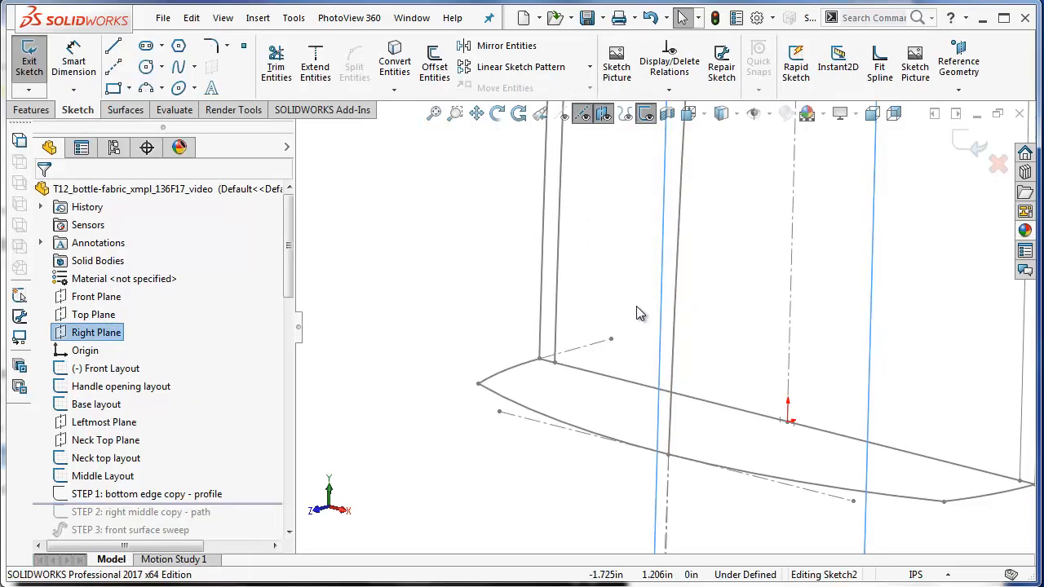
pyautogui.click(680, 298)
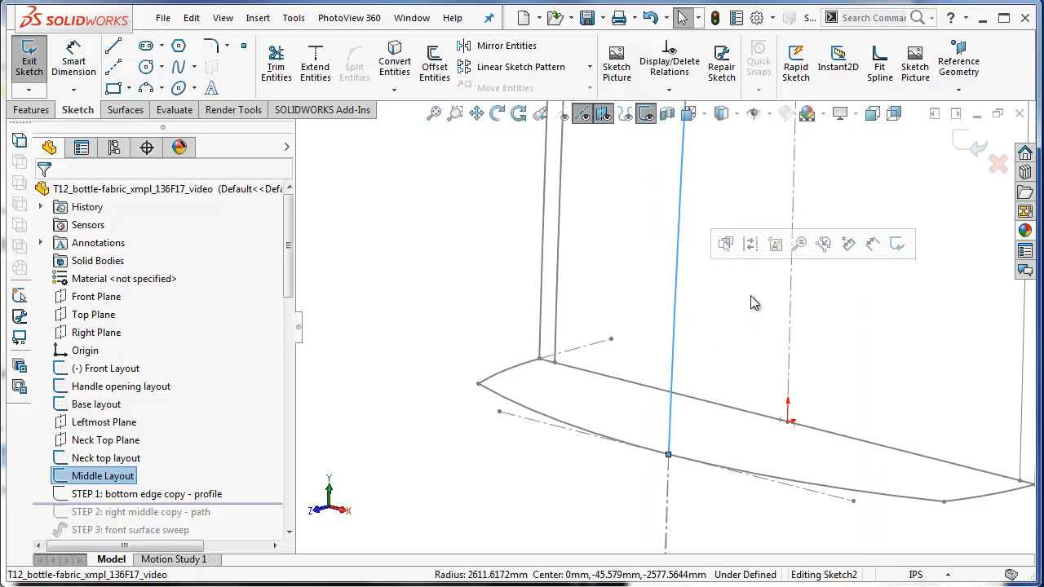
pyautogui.scroll(3, 766, 208)
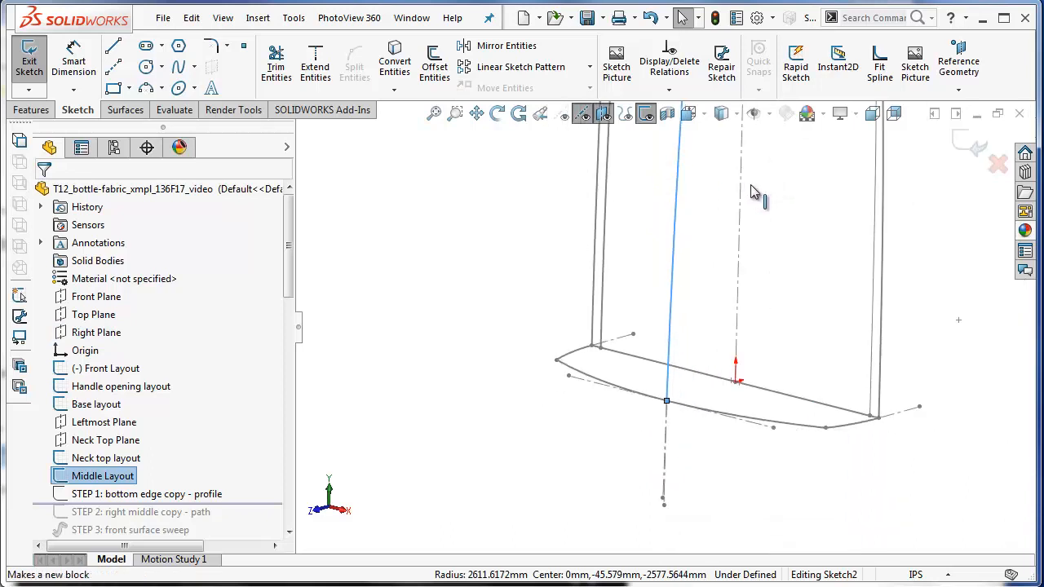
pyautogui.scroll(2, 717, 184)
pyautogui.scroll(2, 478, 203)
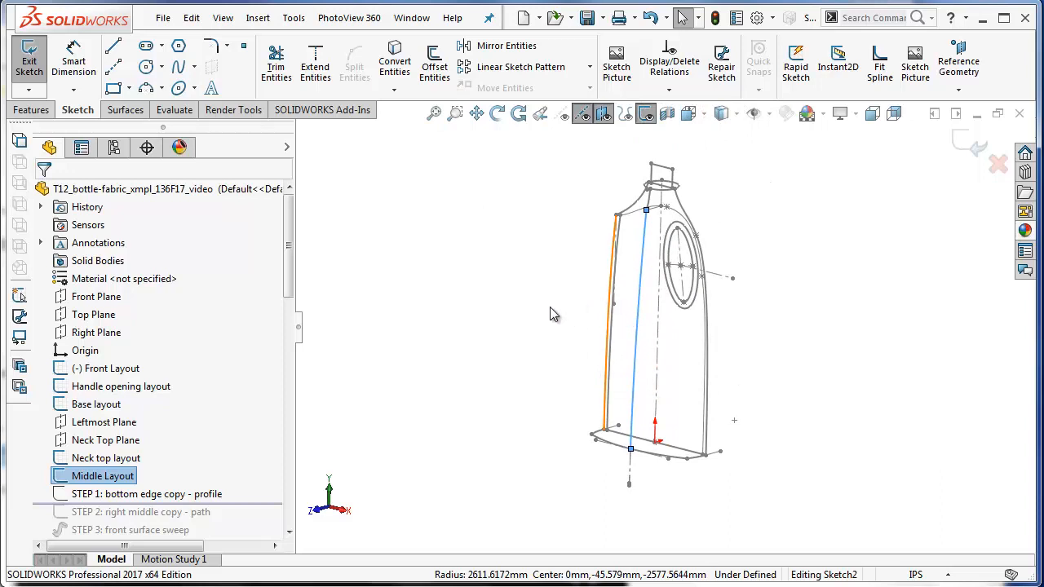
pyautogui.click(395, 59)
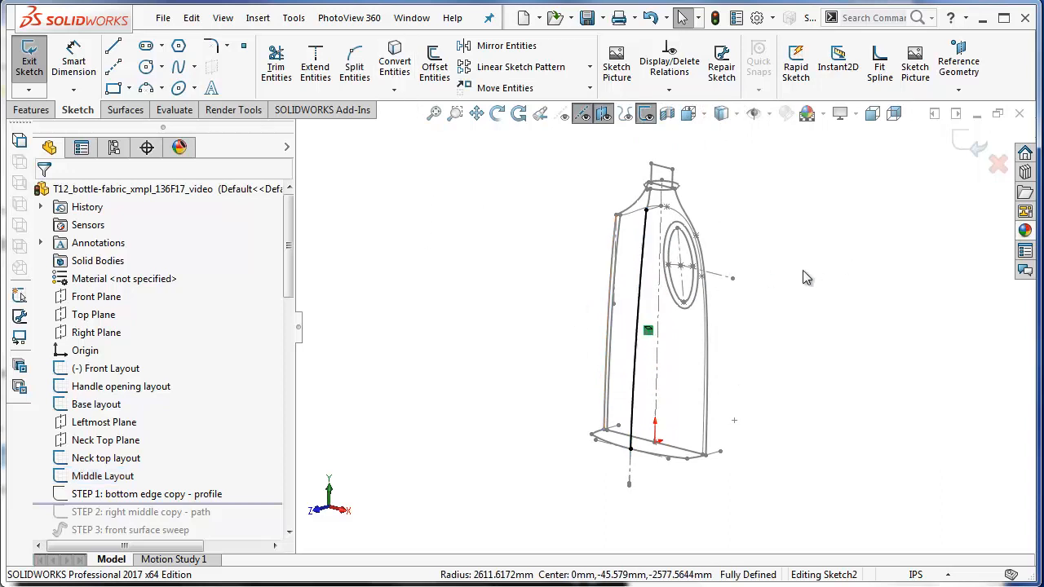
pyautogui.click(959, 142)
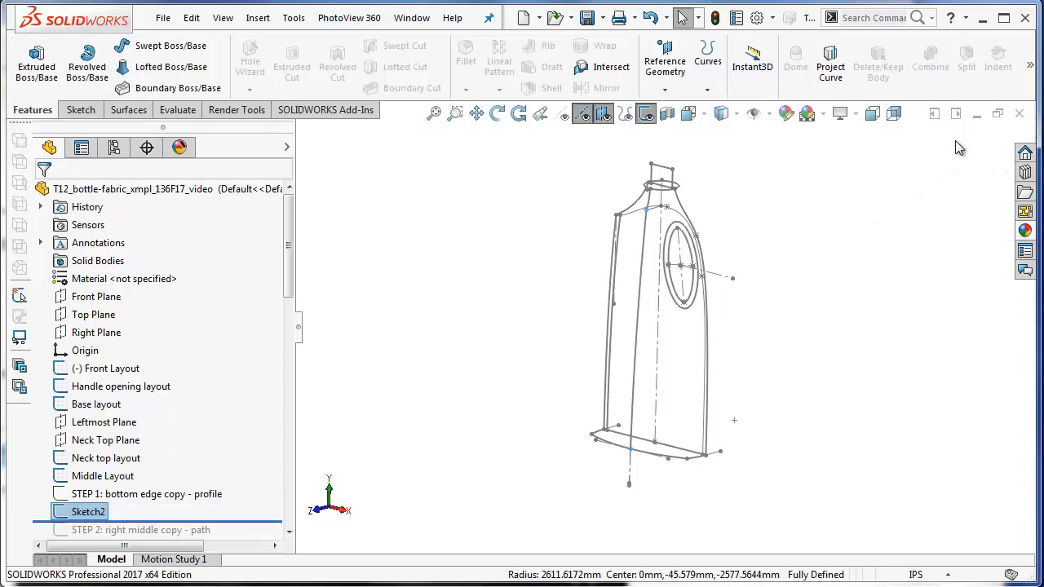
# Create a swept surface using the STEP 1 bottom edge copy as profile and the STEP 2 right middle copy as path
pyautogui.click(128, 110)
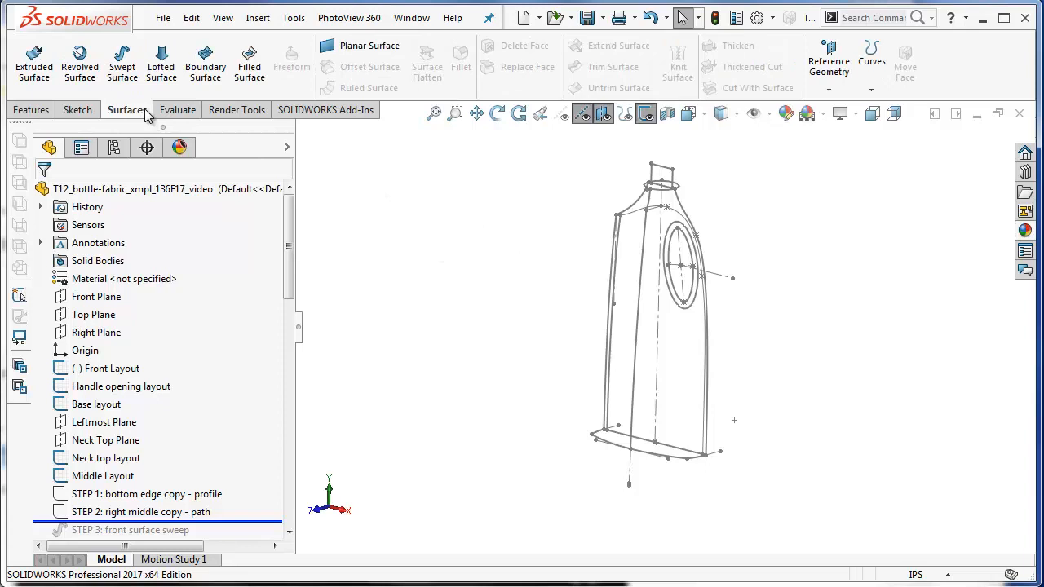
pyautogui.click(123, 74)
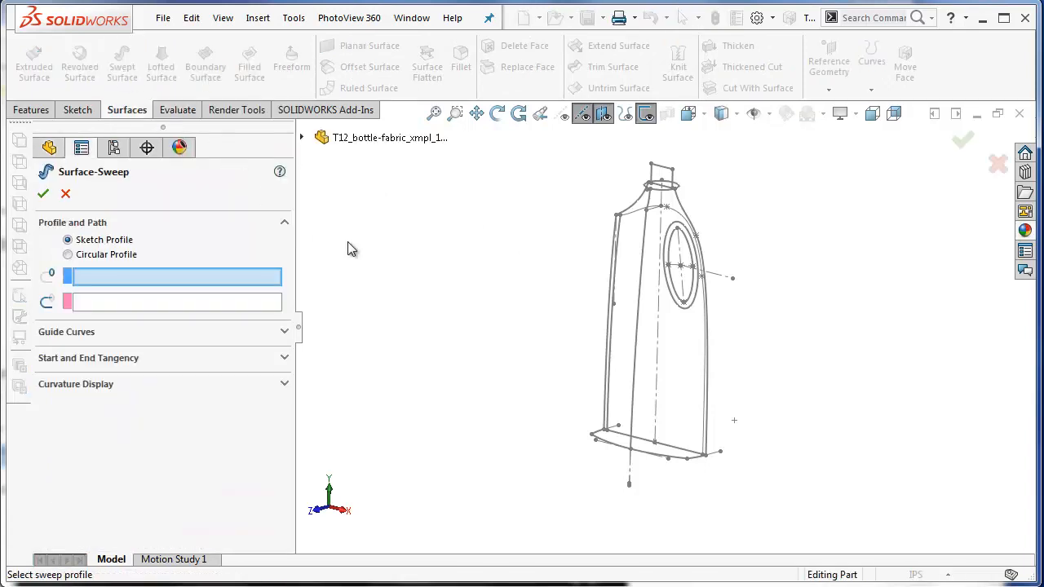
pyautogui.click(301, 138)
pyautogui.moveTo(300, 159); pyautogui.dragTo(301, 188)
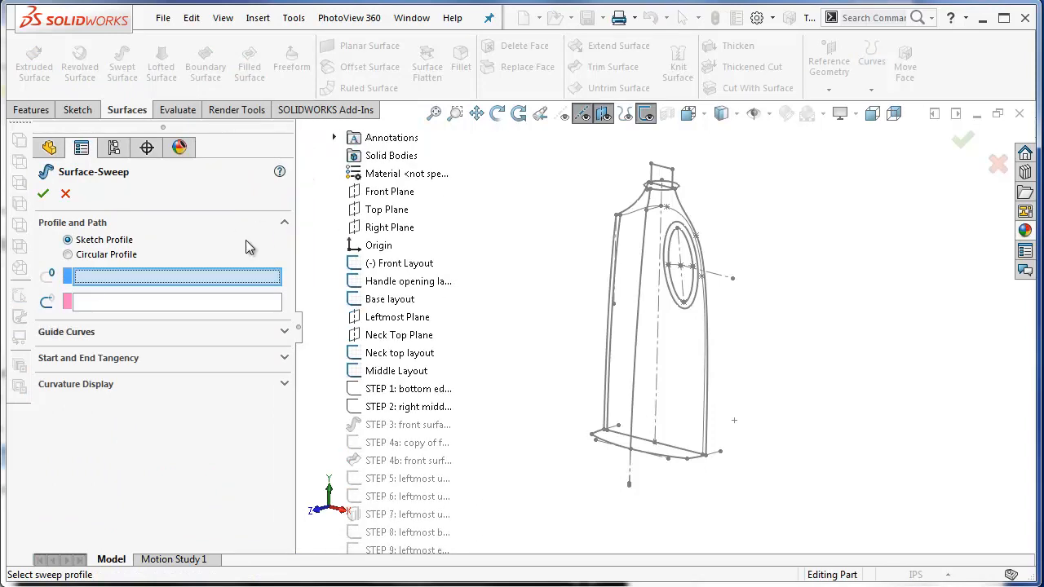
pyautogui.click(392, 390)
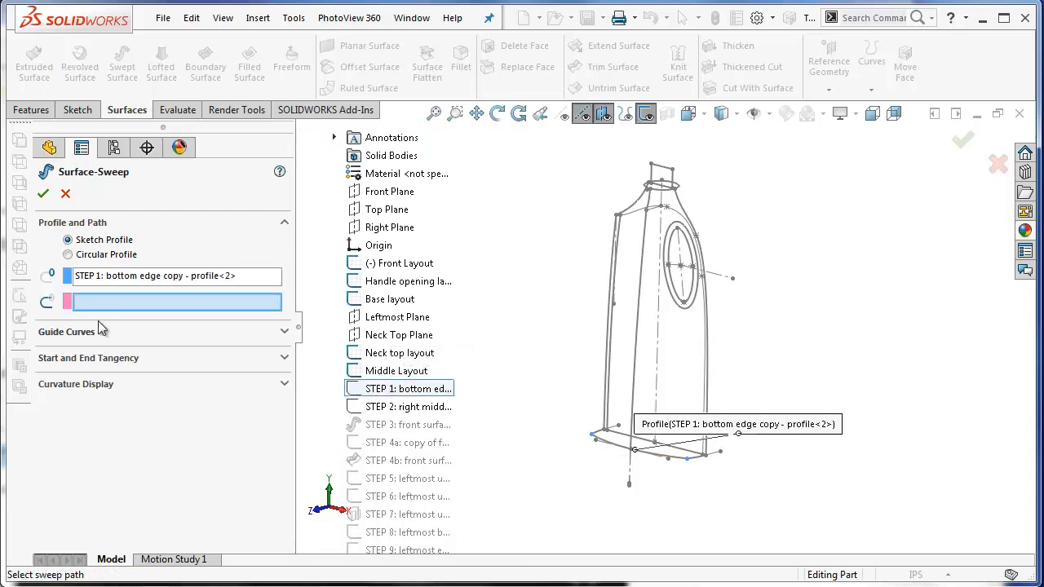
pyautogui.click(423, 406)
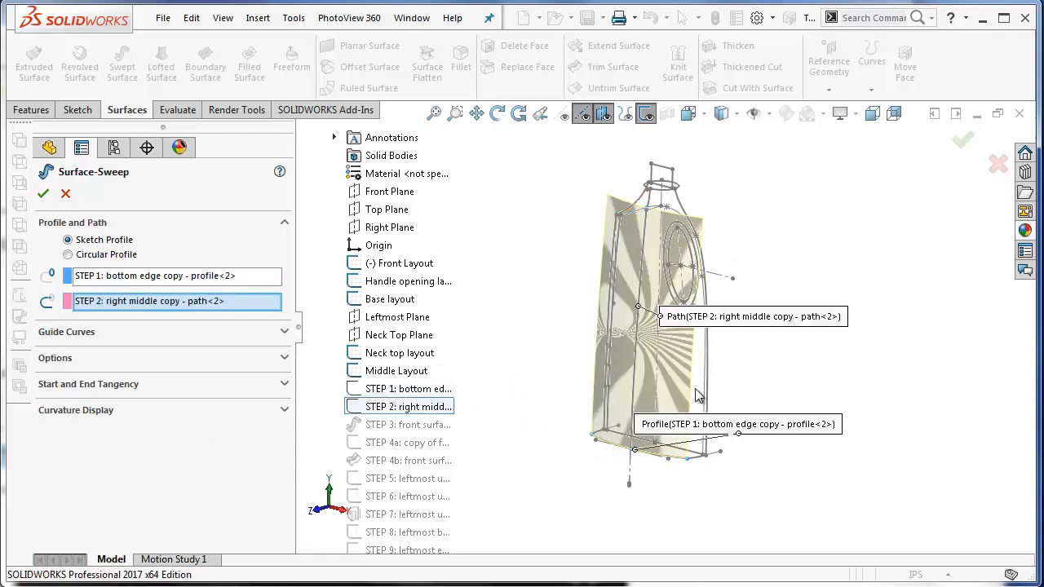
pyautogui.click(44, 194)
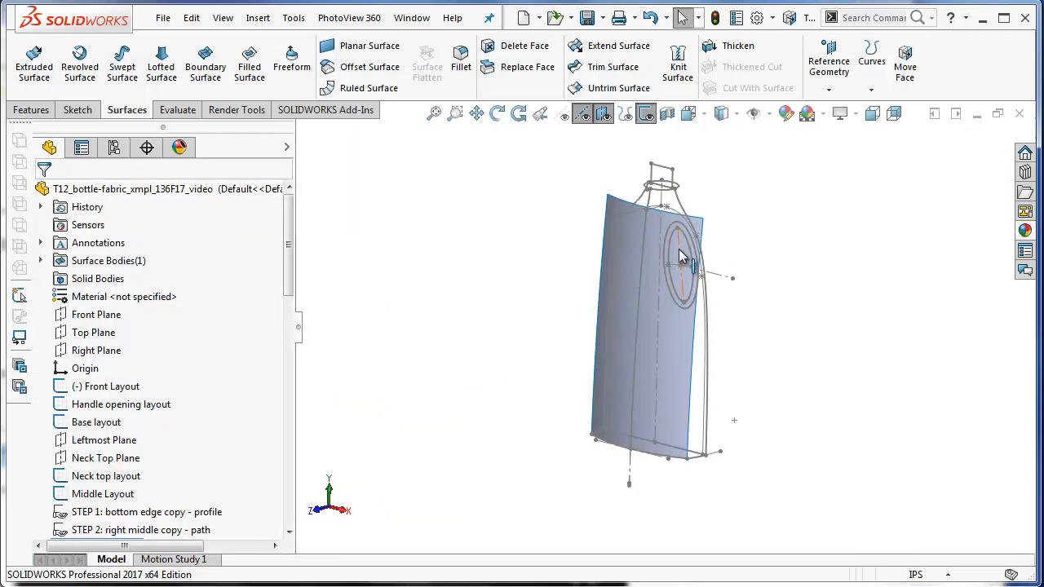
pyautogui.scroll(-4, 680, 253)
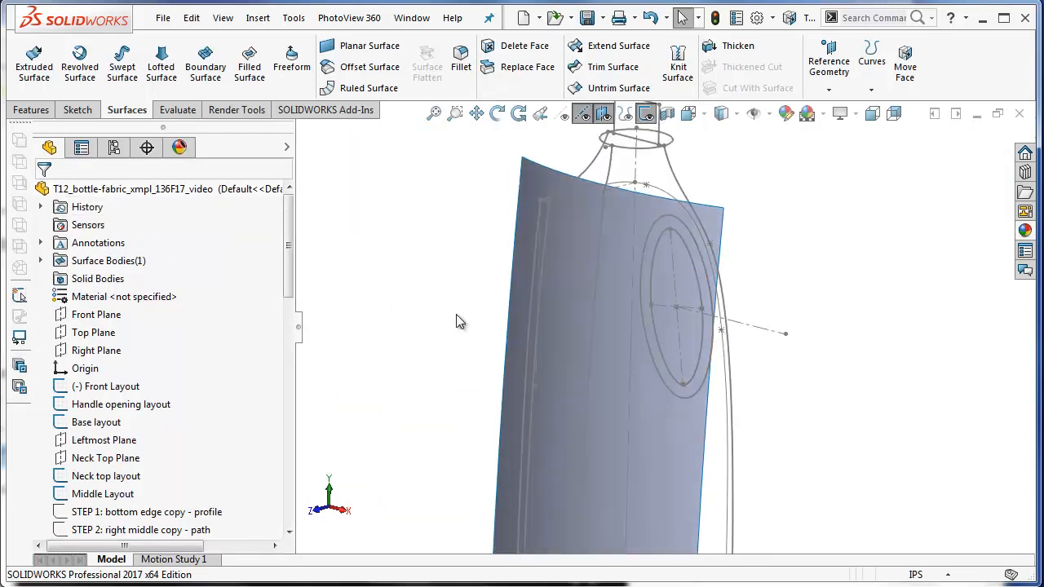
# Examine how the swept front surface fits the Front Layout outline, from the front and at an angle
pyautogui.scroll(6, 564, 416)
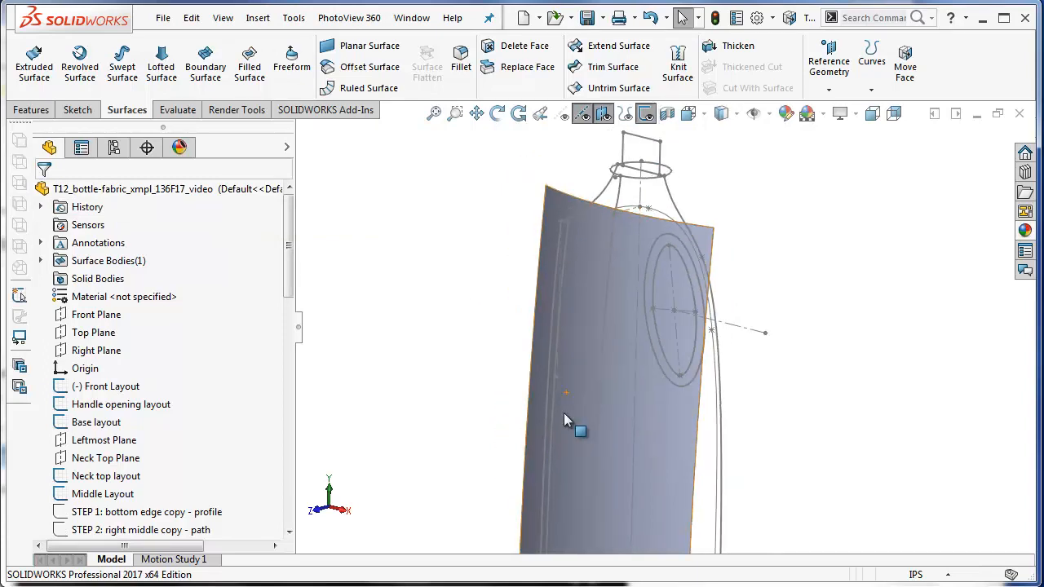
pyautogui.moveTo(834, 404); pyautogui.dragTo(803, 367, button='middle')
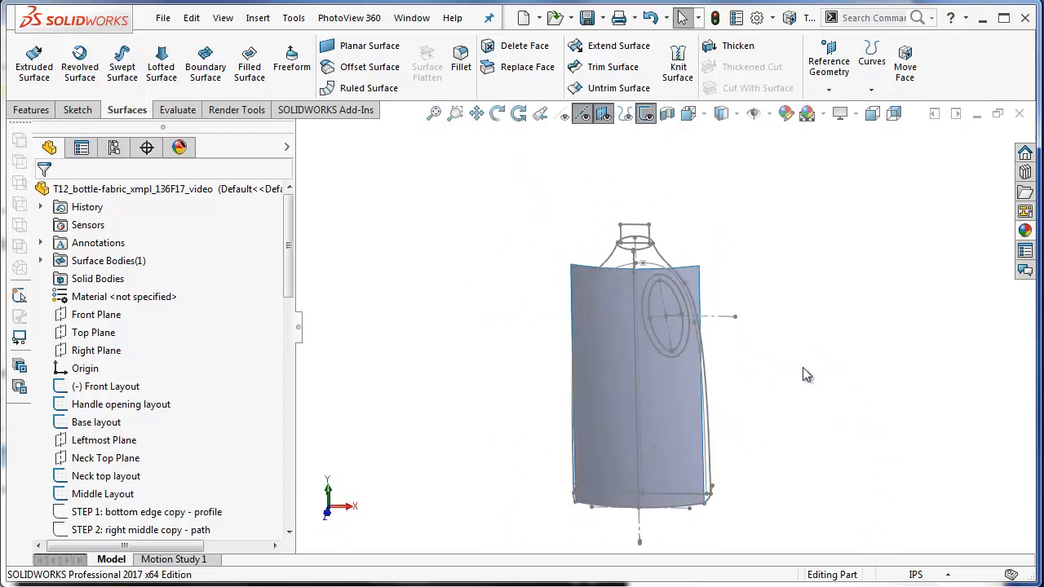
pyautogui.click(704, 115)
pyautogui.click(710, 181)
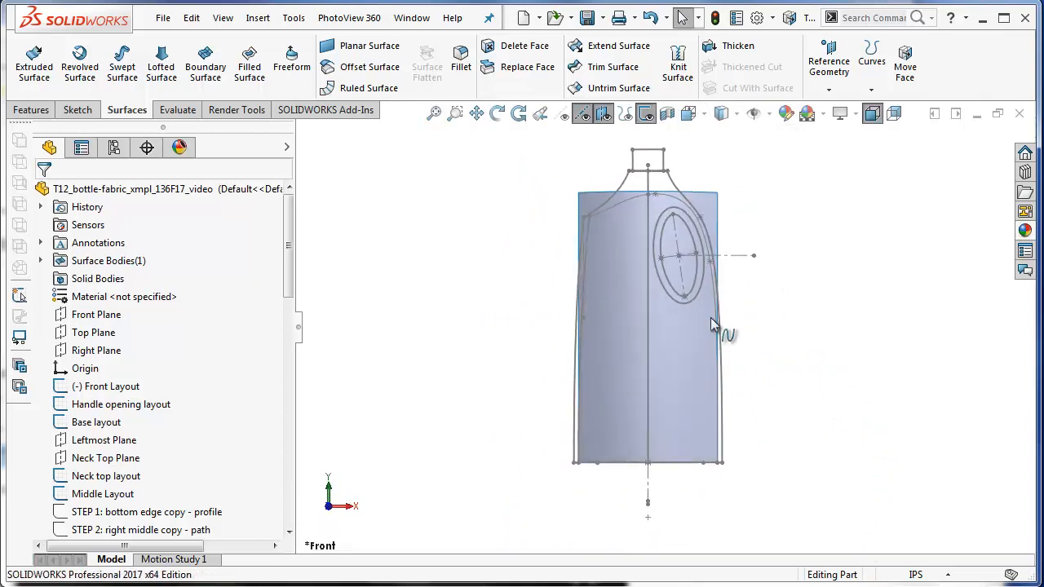
pyautogui.scroll(-1, 711, 323)
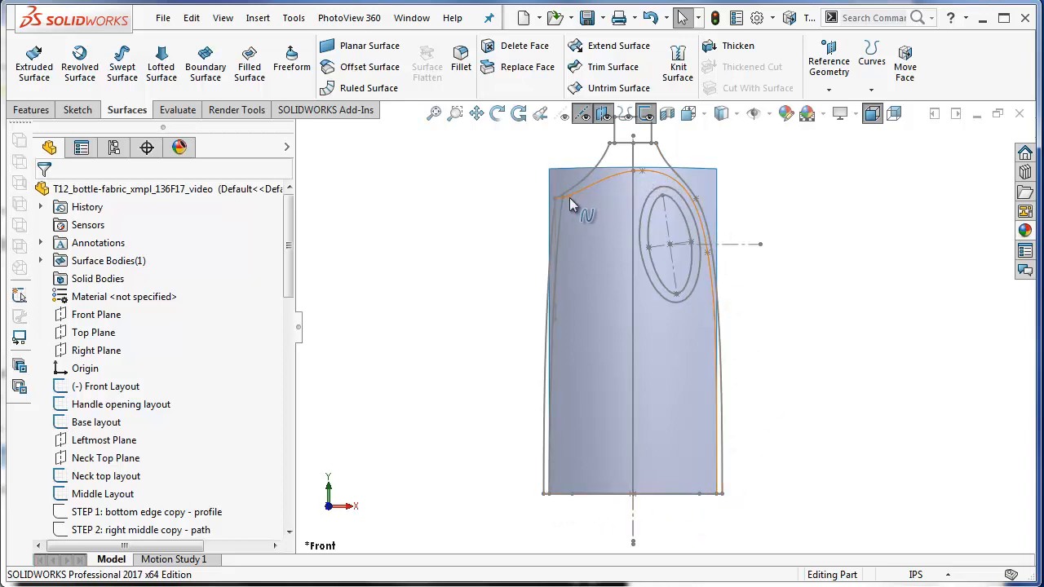
pyautogui.moveTo(651, 409); pyautogui.dragTo(548, 485, button='middle')
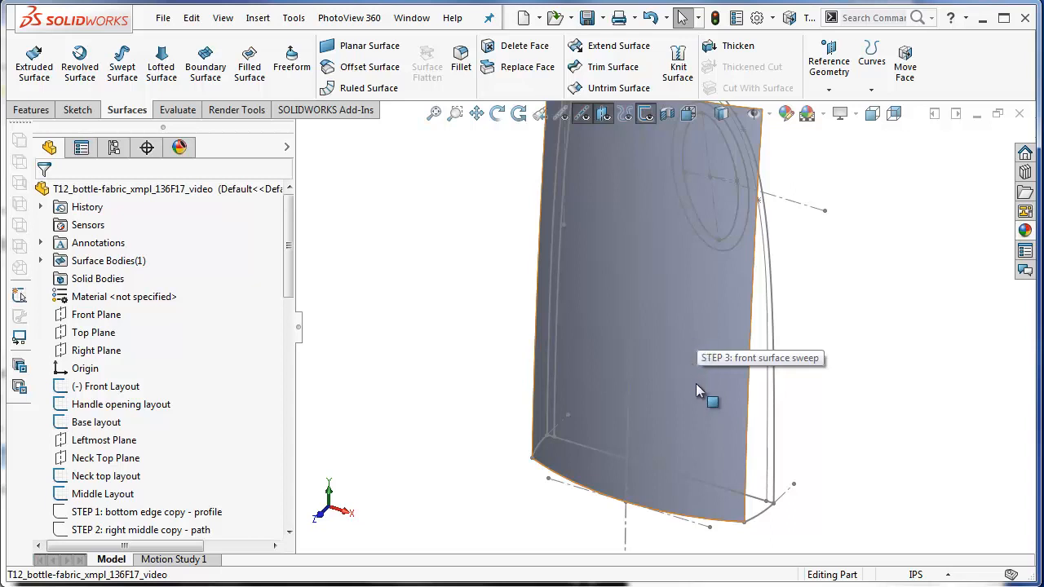
pyautogui.scroll(2, 838, 167)
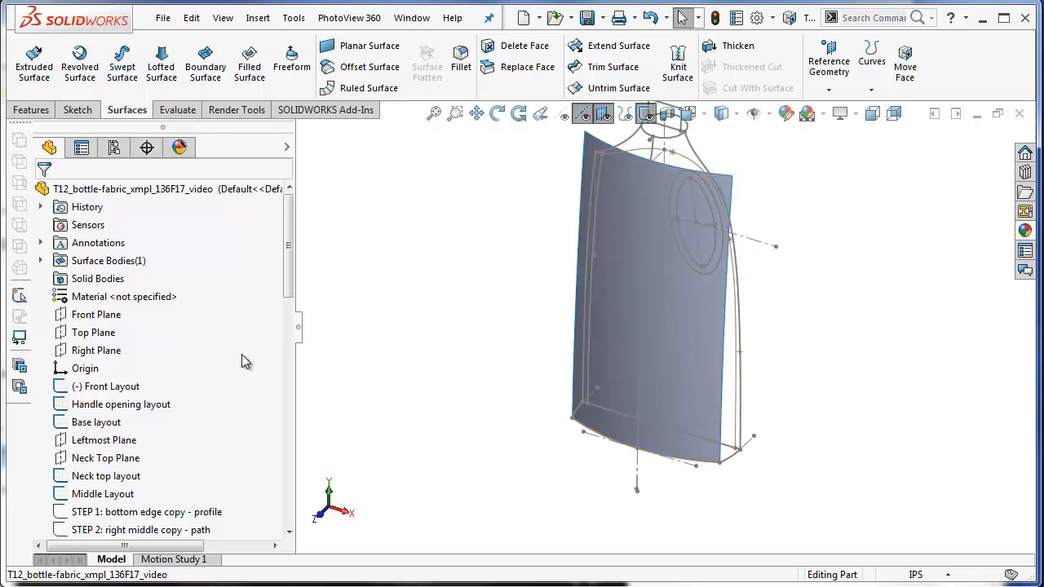
# Create a sketch on the Front Plane containing converted copies of the Front Layout's inner top curve and inner handle-opposite side curve
pyautogui.rightClick(101, 312)
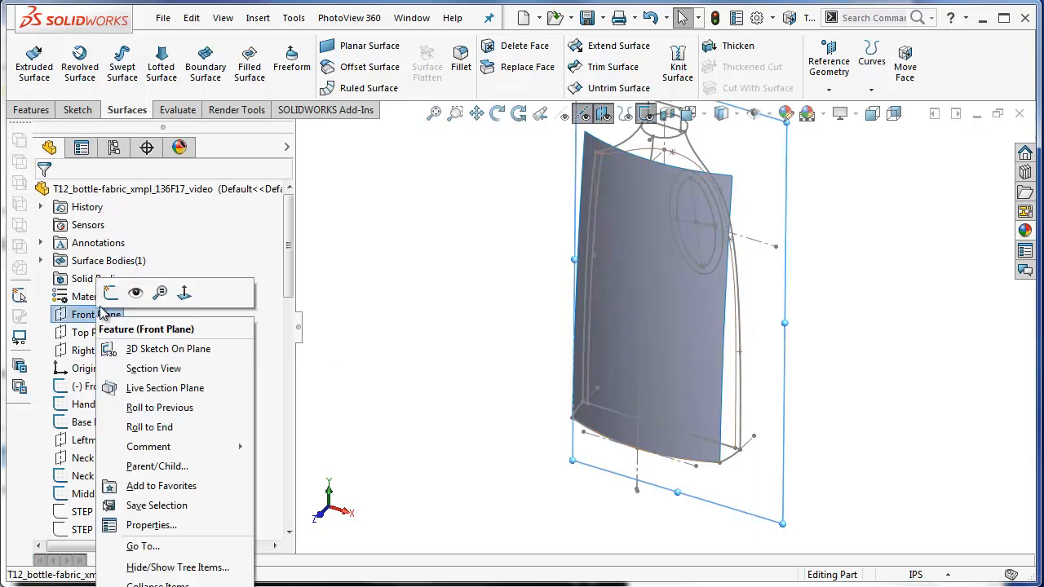
pyautogui.click(110, 292)
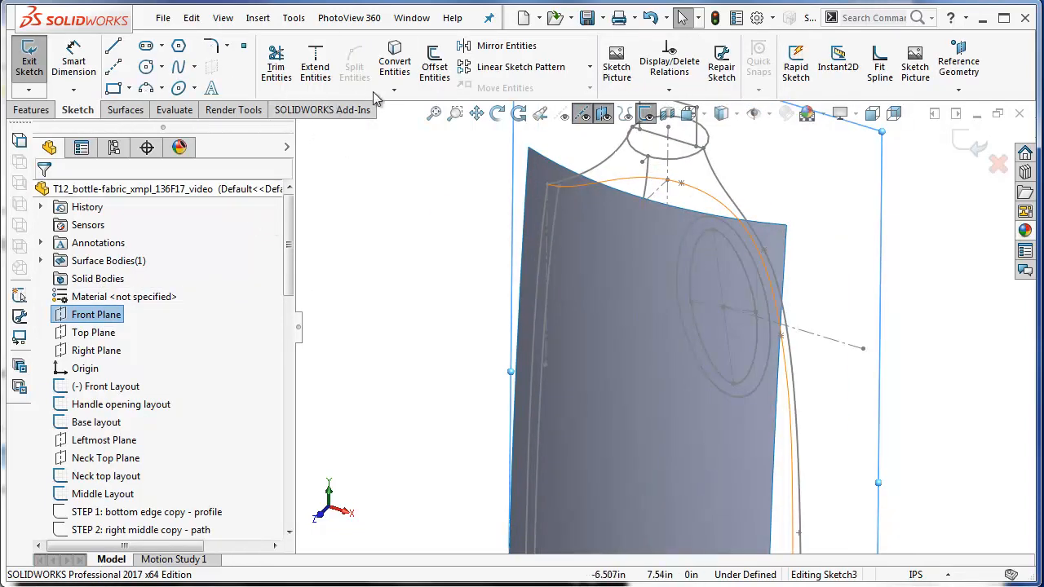
pyautogui.click(394, 64)
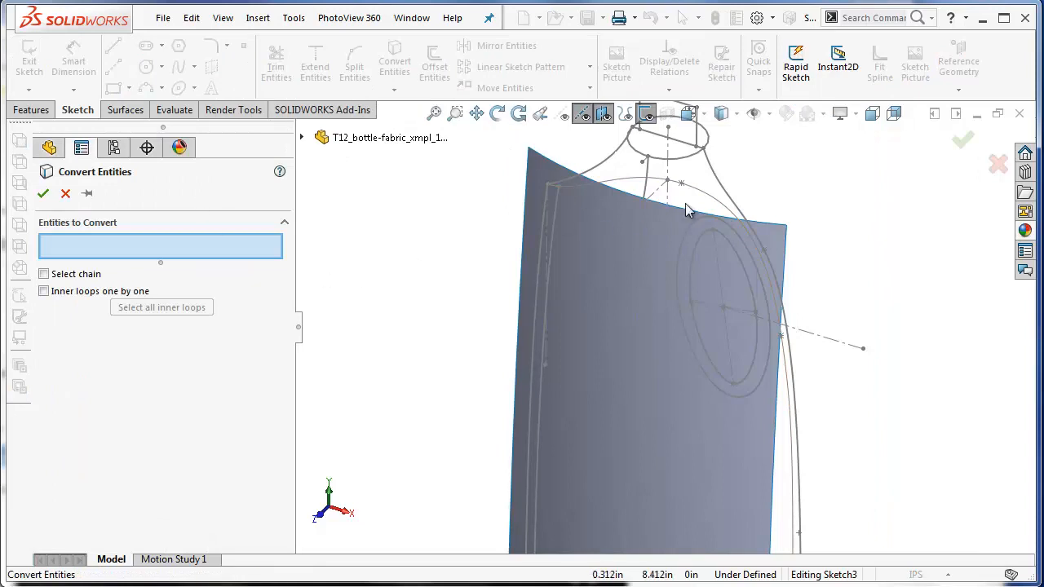
pyautogui.click(723, 206)
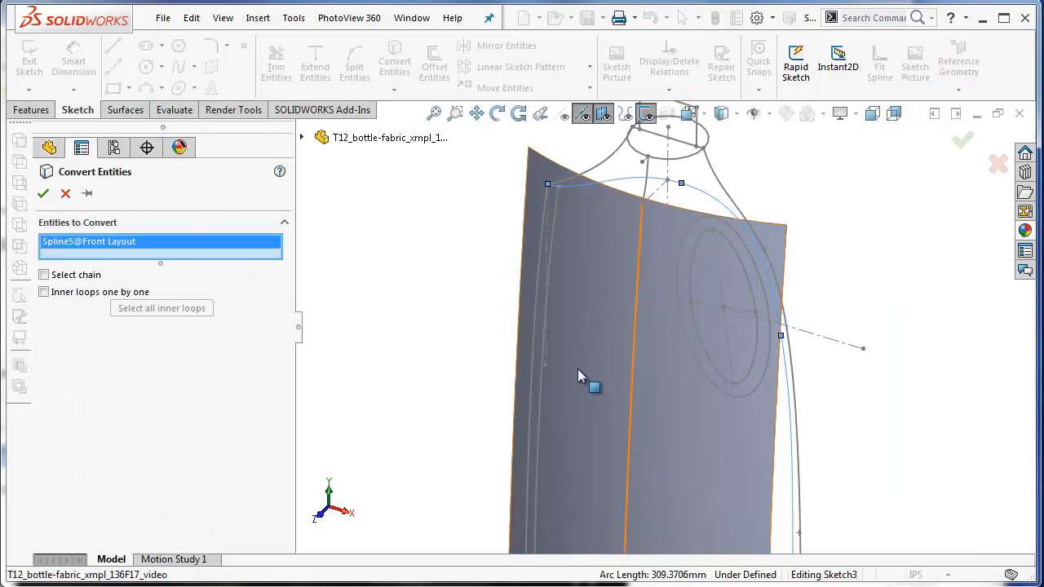
pyautogui.click(548, 308)
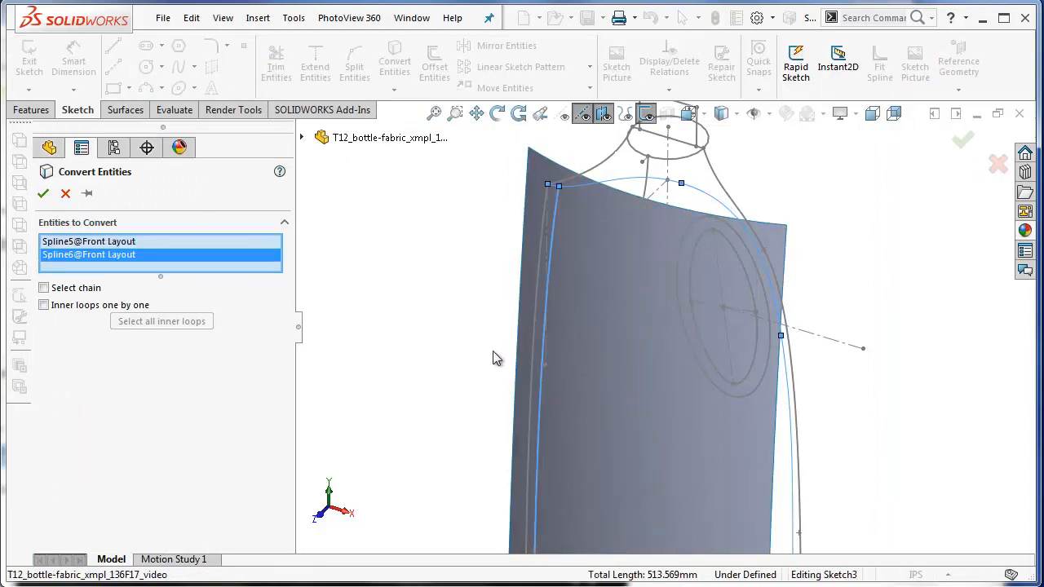
pyautogui.click(43, 193)
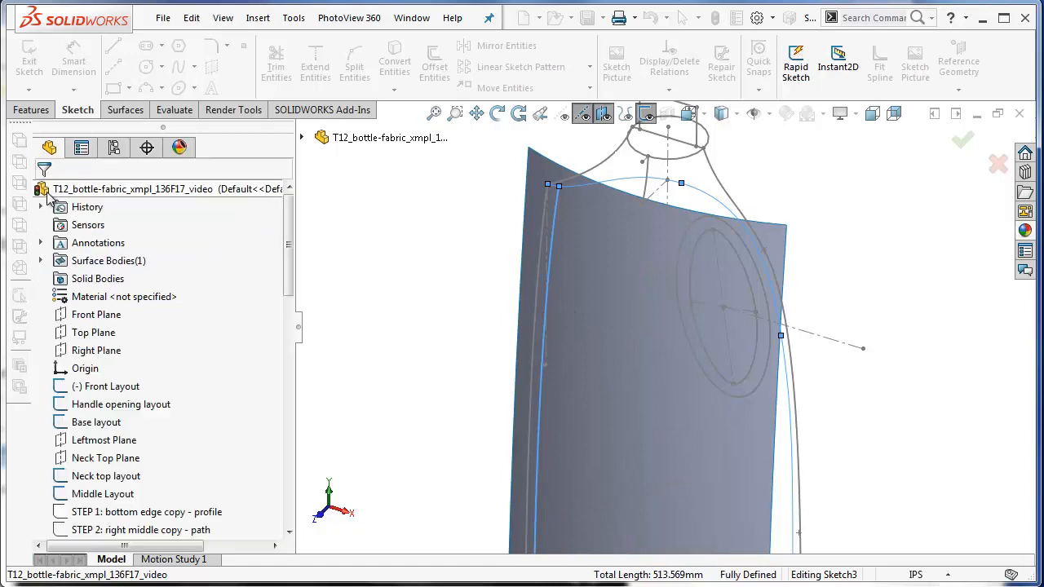
# Trim the short end of the converted top curve that extends beyond the converted side curve
pyautogui.scroll(-5, 574, 177)
pyautogui.scroll(-2, 574, 178)
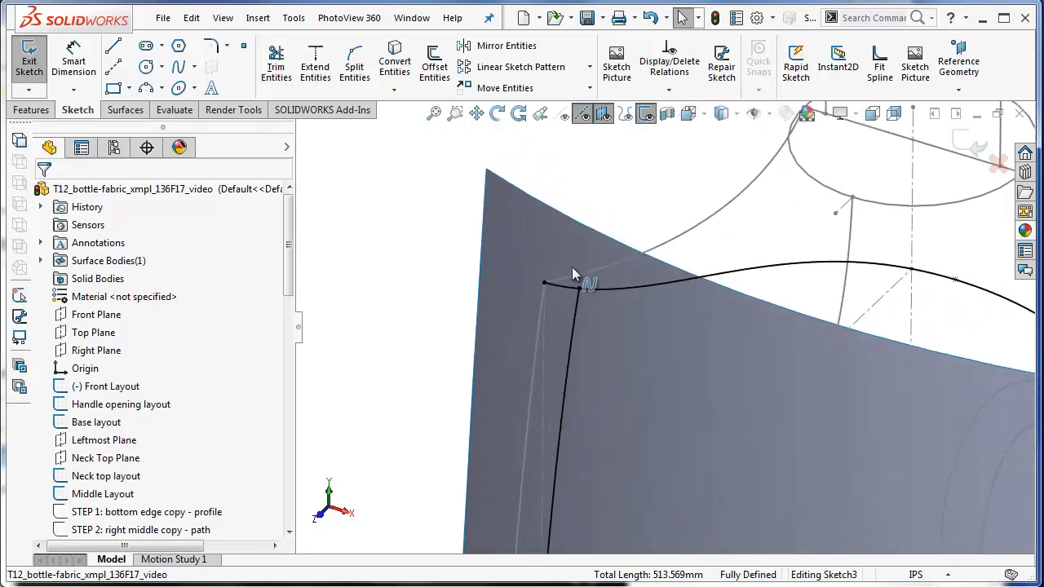
pyautogui.click(276, 70)
pyautogui.moveTo(562, 291); pyautogui.dragTo(449, 359)
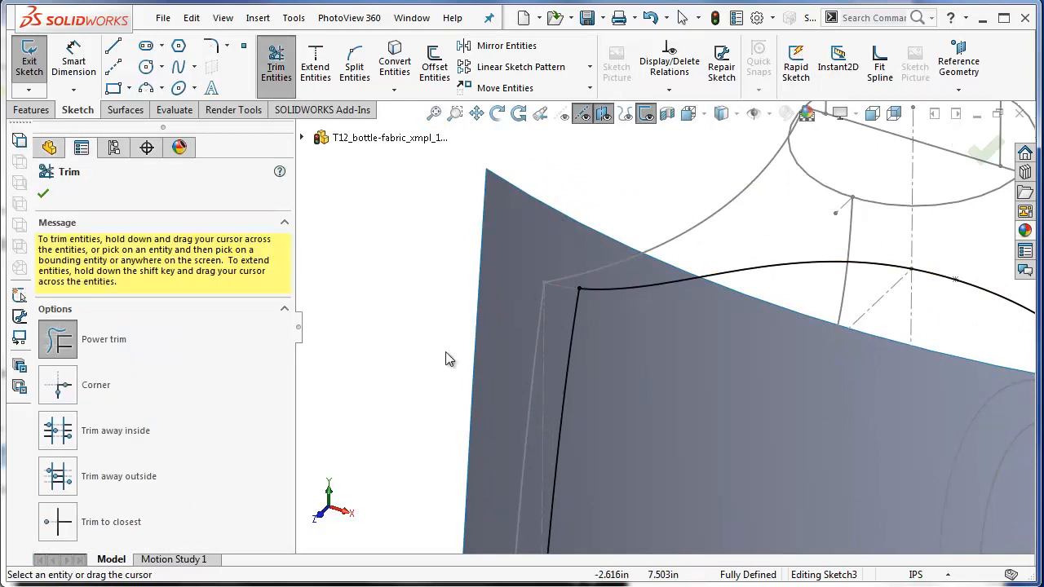
pyautogui.press('Escape')
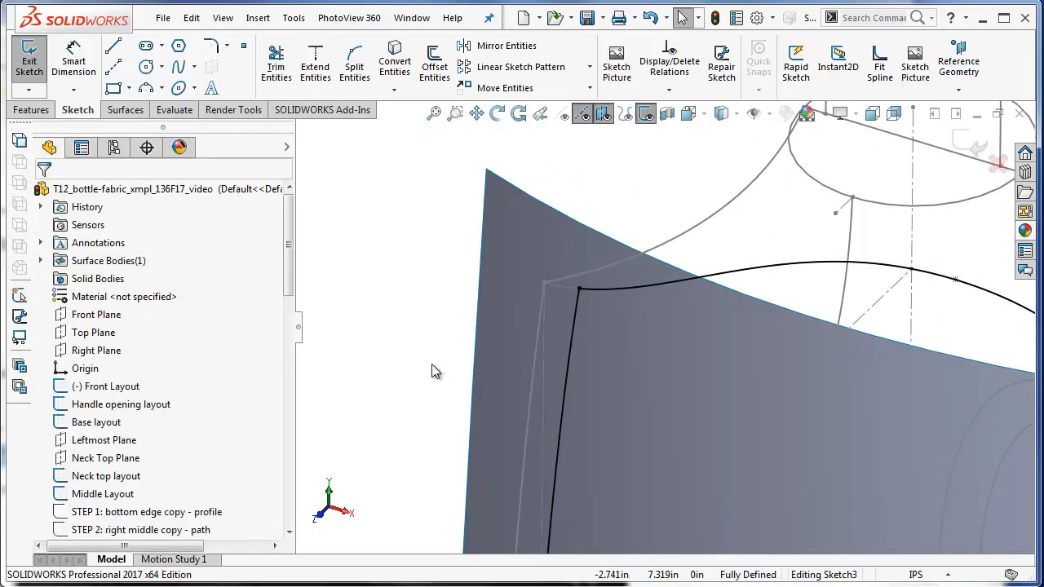
# Trim the swept front surface with the current sketch using a standard trim, keeping only the region inside the outline
pyautogui.click(124, 111)
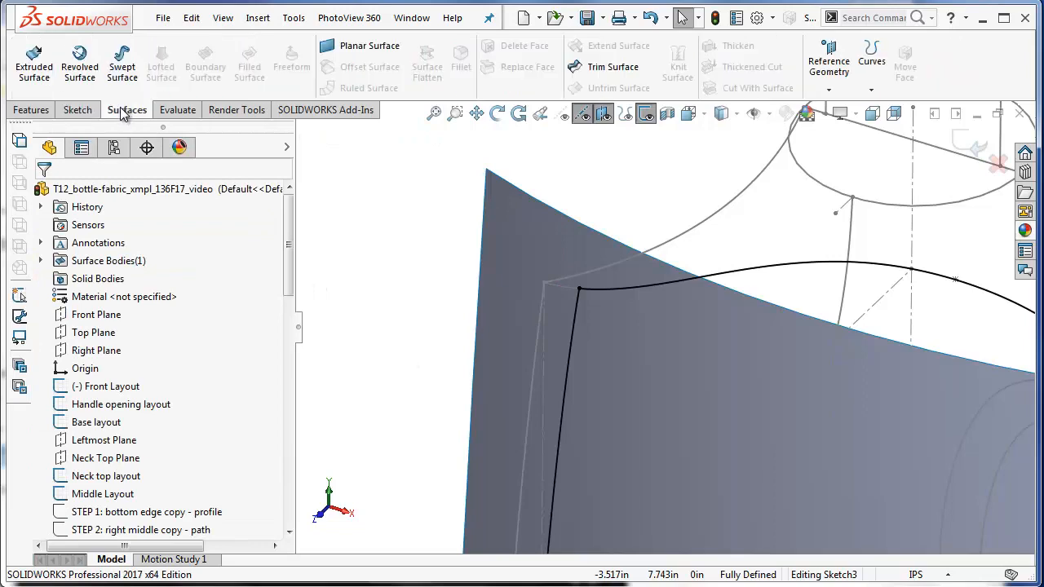
pyautogui.click(611, 69)
pyautogui.scroll(7, 905, 491)
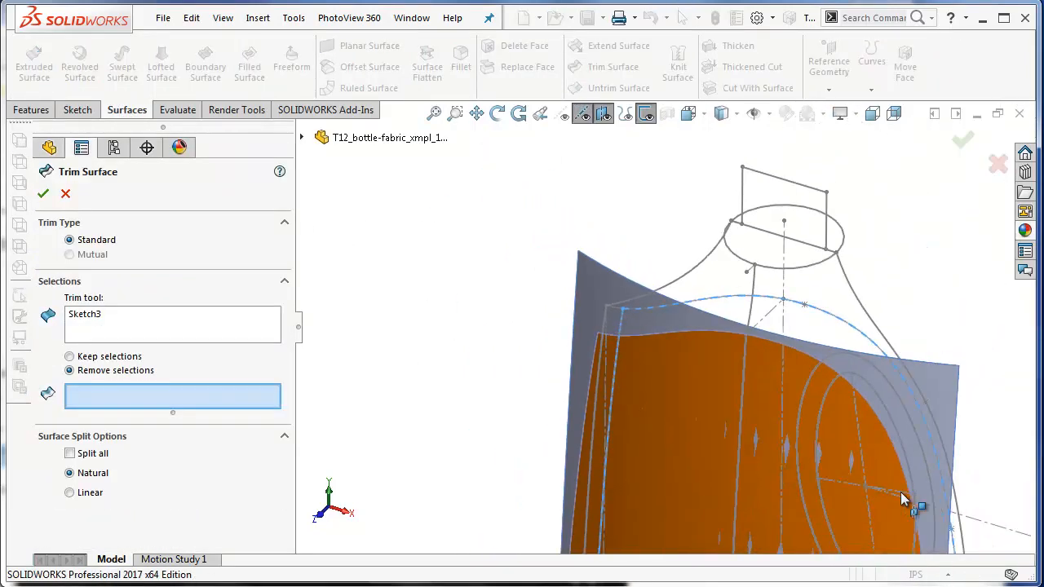
pyautogui.scroll(-2, 889, 492)
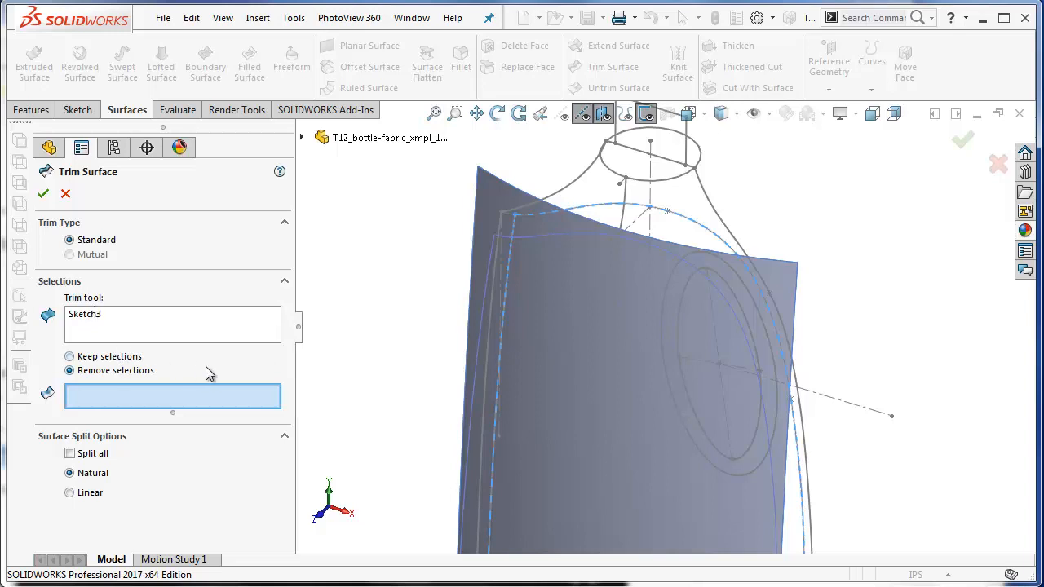
pyautogui.click(70, 356)
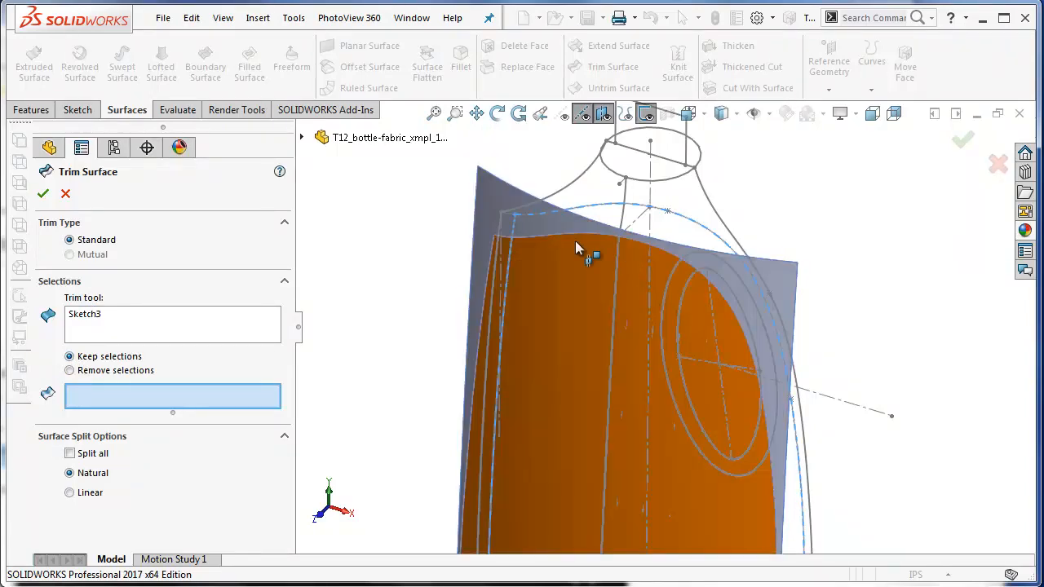
pyautogui.click(555, 275)
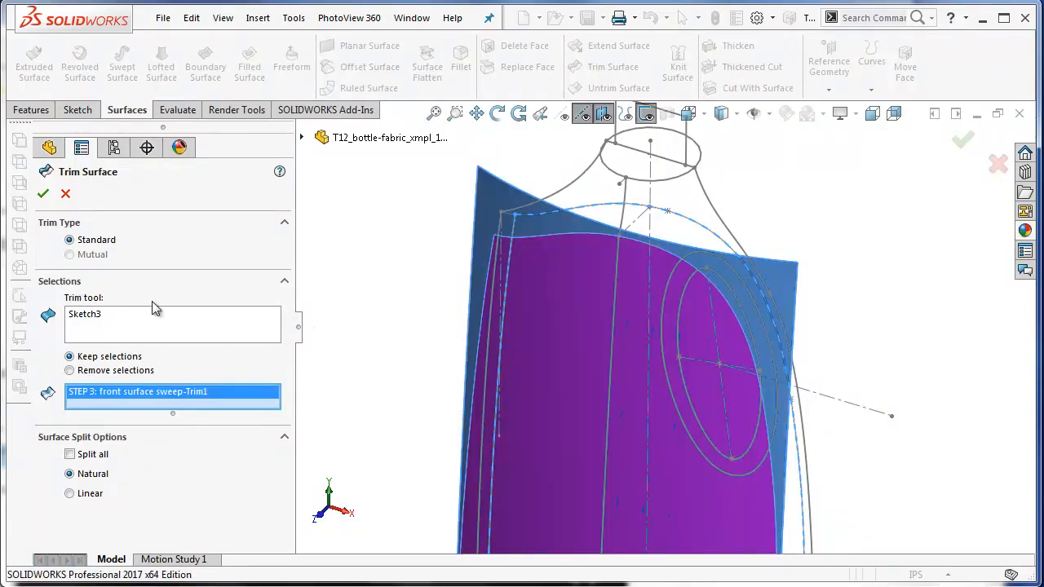
pyautogui.click(44, 195)
# Check the trimmed front surface against the layout sketches in the left and front views
pyautogui.click(702, 115)
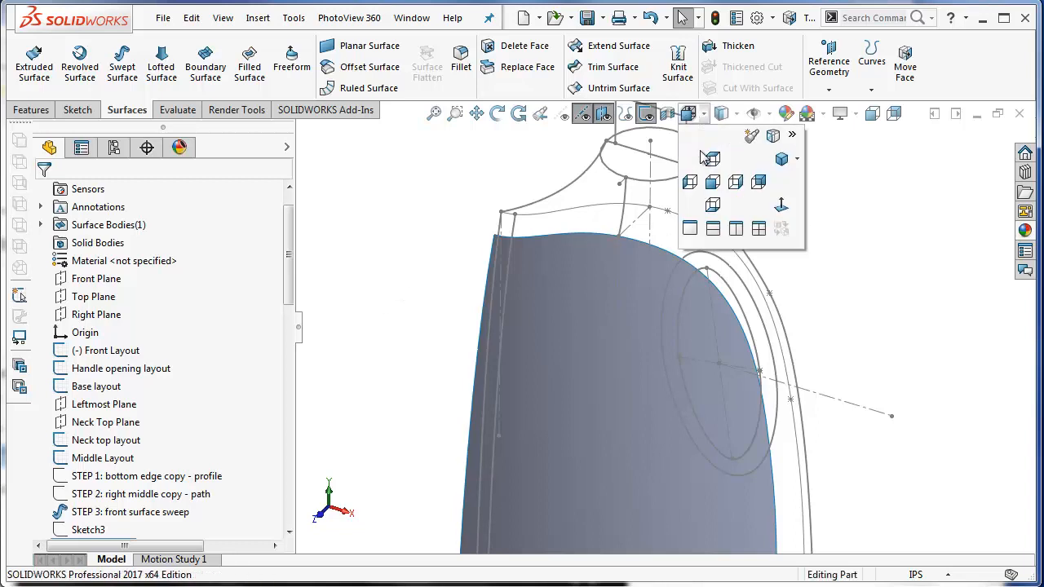
pyautogui.click(694, 182)
pyautogui.click(687, 114)
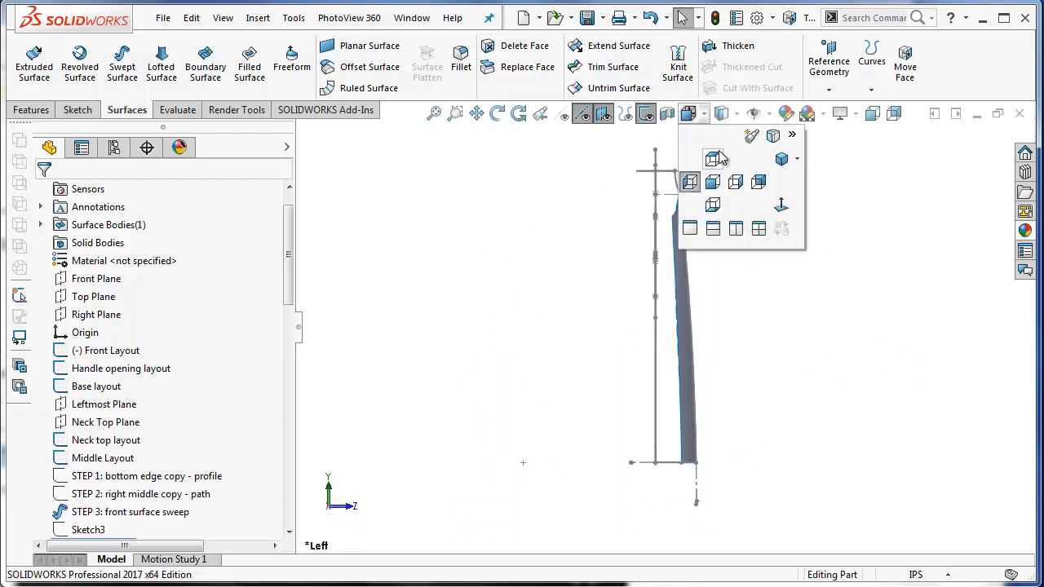
pyautogui.click(716, 184)
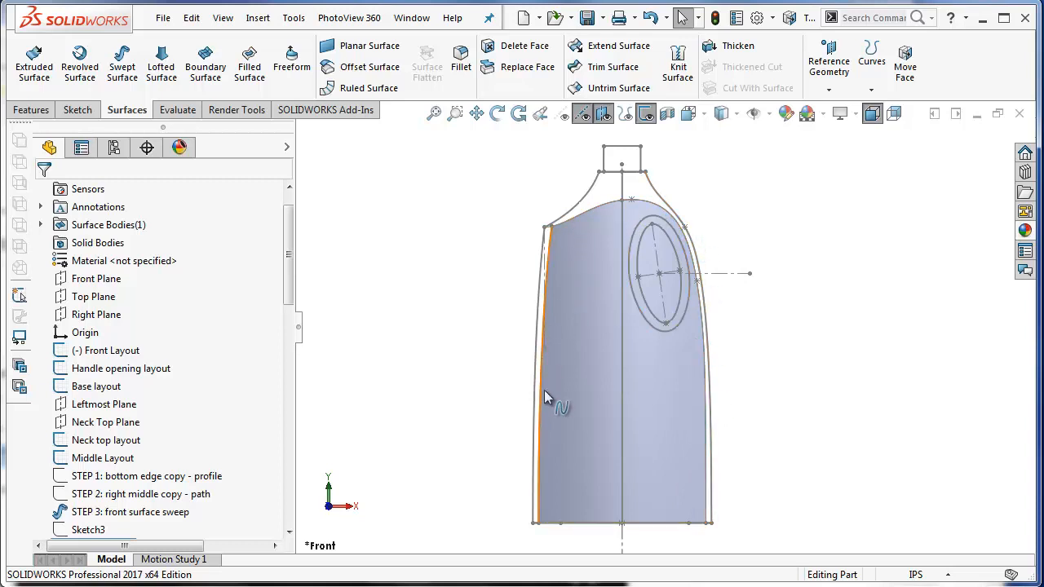
pyautogui.moveTo(757, 451)
pyautogui.mouseDown(button='middle')
pyautogui.moveTo(739, 411)
pyautogui.moveTo(633, 419)
pyautogui.moveTo(718, 416)
pyautogui.moveTo(746, 433)
pyautogui.mouseUp(button='middle')
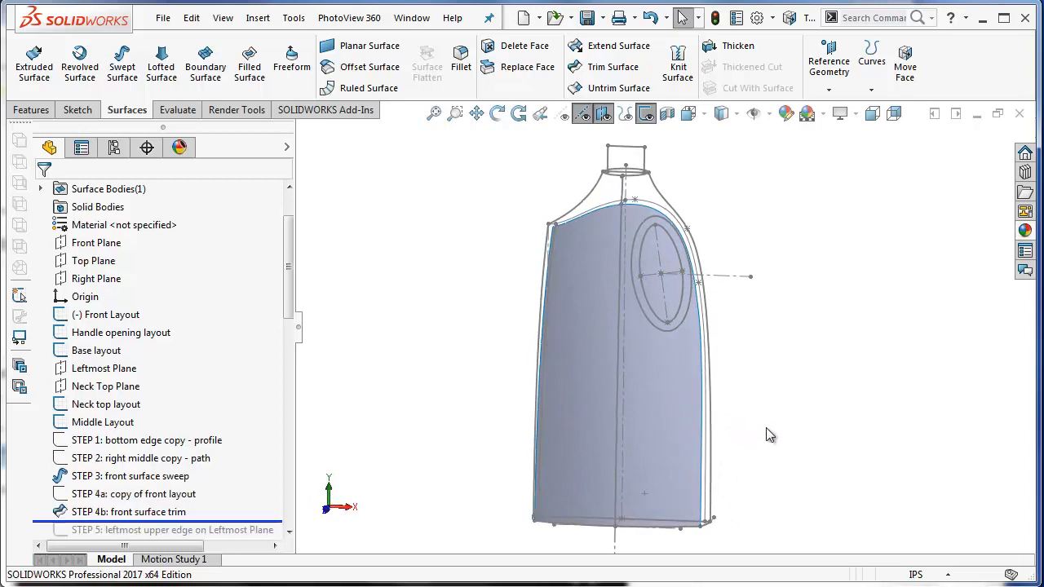
# Examine the trimmed surface's upper corner and its offset from the layout curves, at several angles and from the top
pyautogui.moveTo(545, 437); pyautogui.dragTo(488, 458, button='middle')
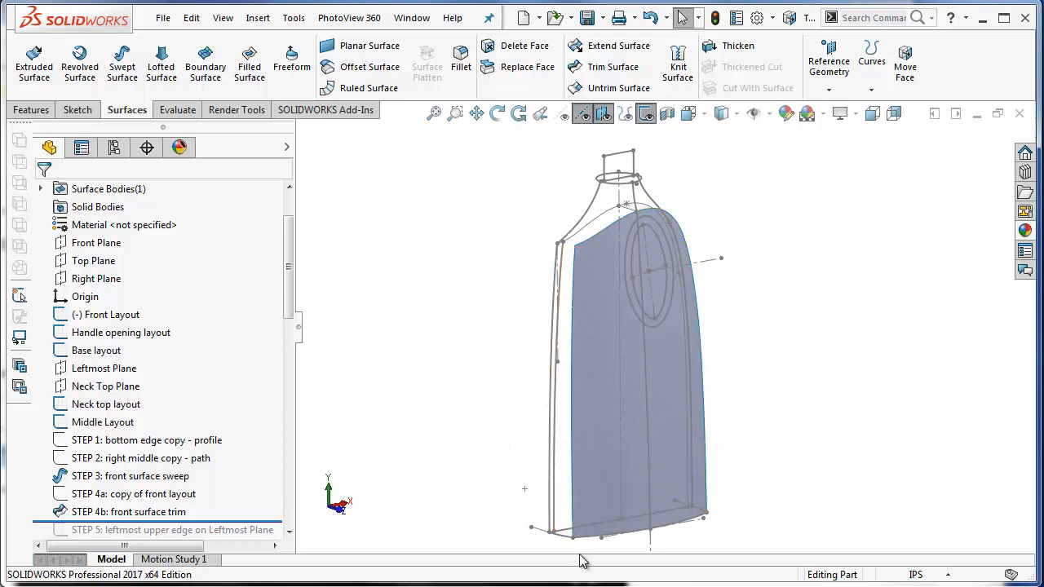
pyautogui.click(611, 417)
pyautogui.scroll(-5, 559, 245)
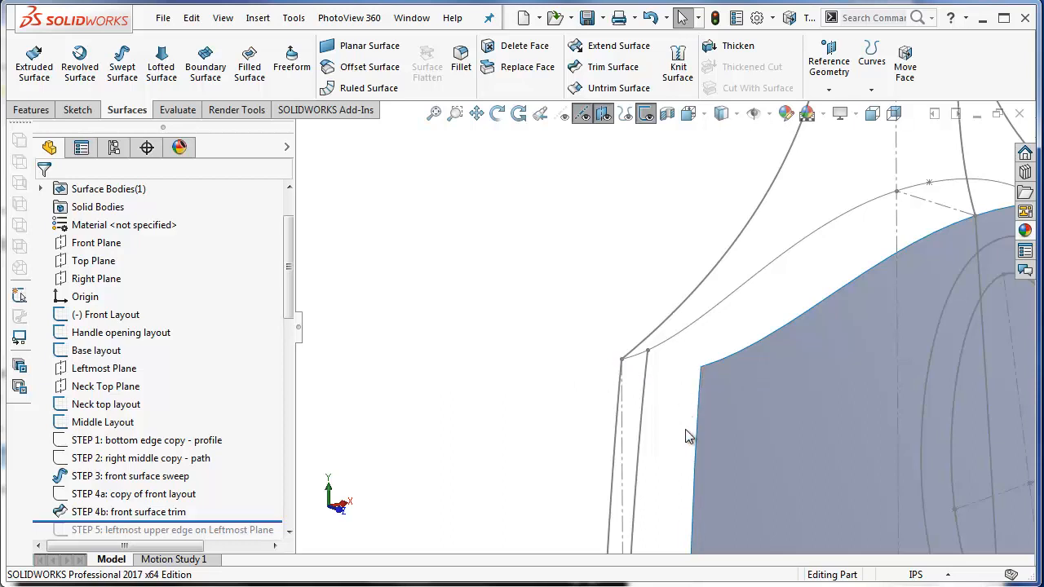
pyautogui.moveTo(695, 412); pyautogui.dragTo(617, 382, button='middle')
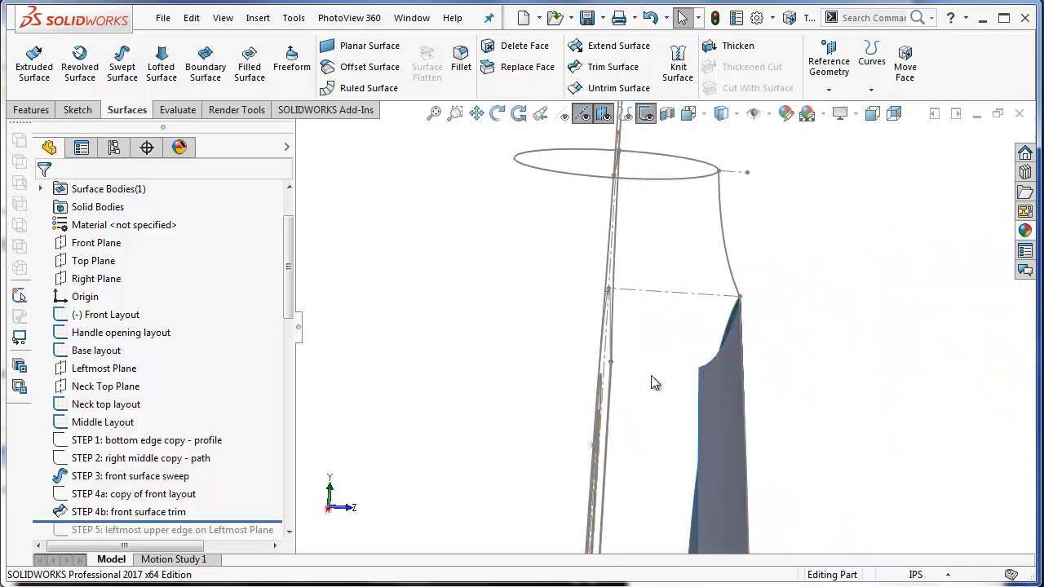
pyautogui.moveTo(689, 378); pyautogui.dragTo(566, 326, button='middle')
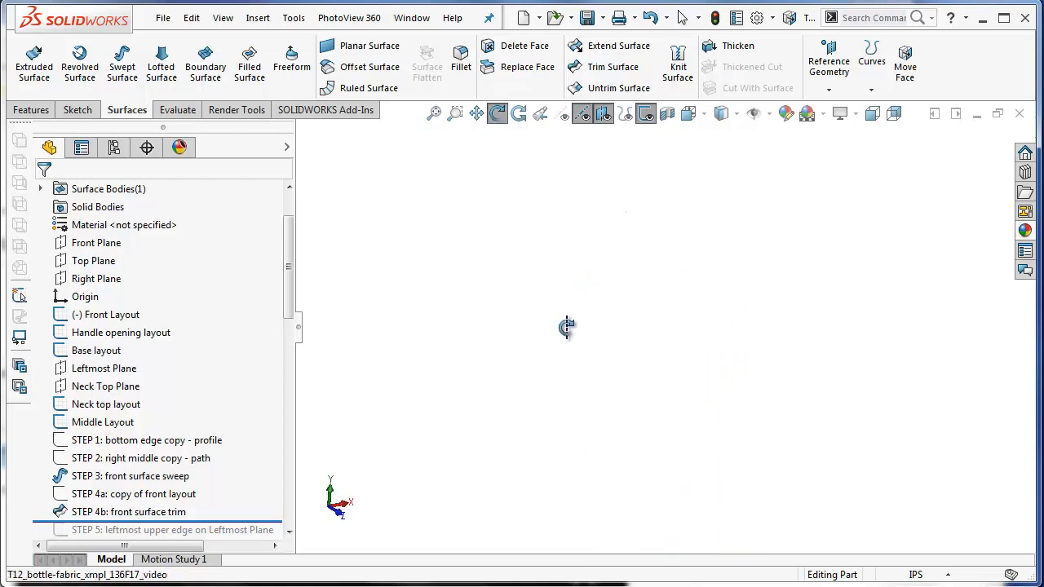
pyautogui.click(688, 114)
pyautogui.click(718, 169)
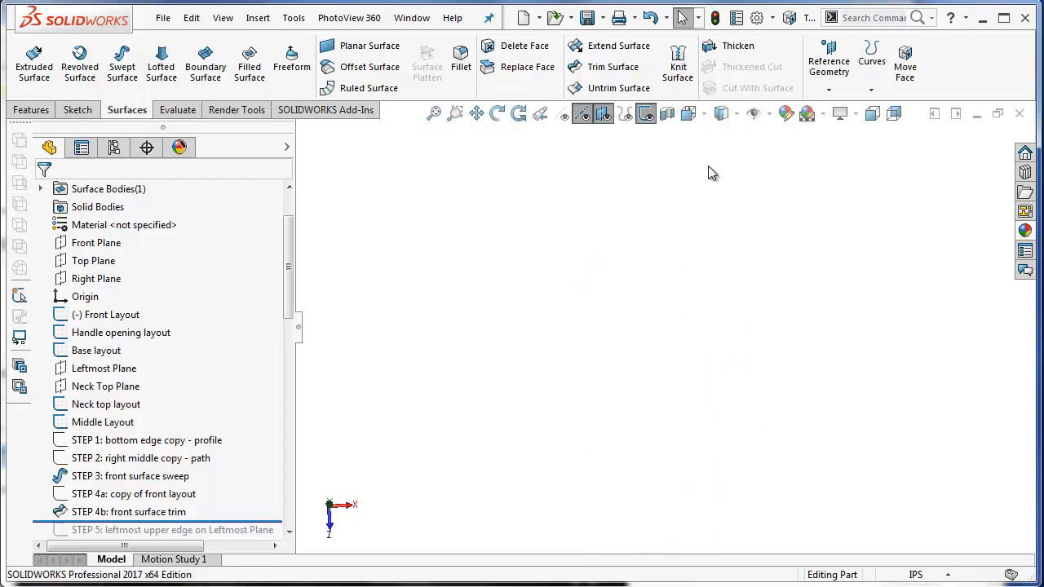
pyautogui.scroll(-4, 490, 332)
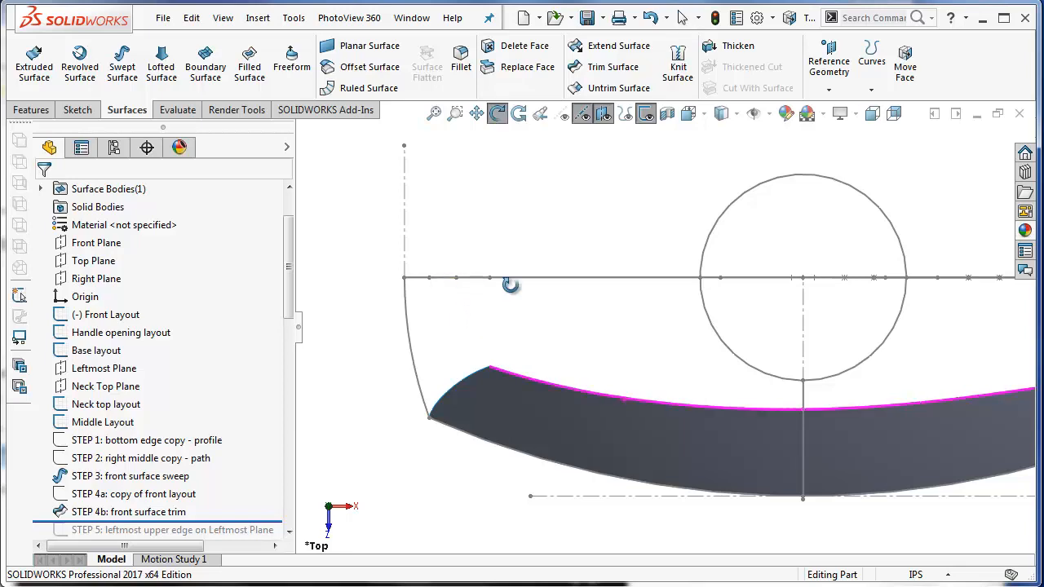
pyautogui.moveTo(510, 291)
pyautogui.mouseDown(button='middle')
pyautogui.moveTo(514, 228)
pyautogui.moveTo(471, 295)
pyautogui.mouseUp(button='middle')
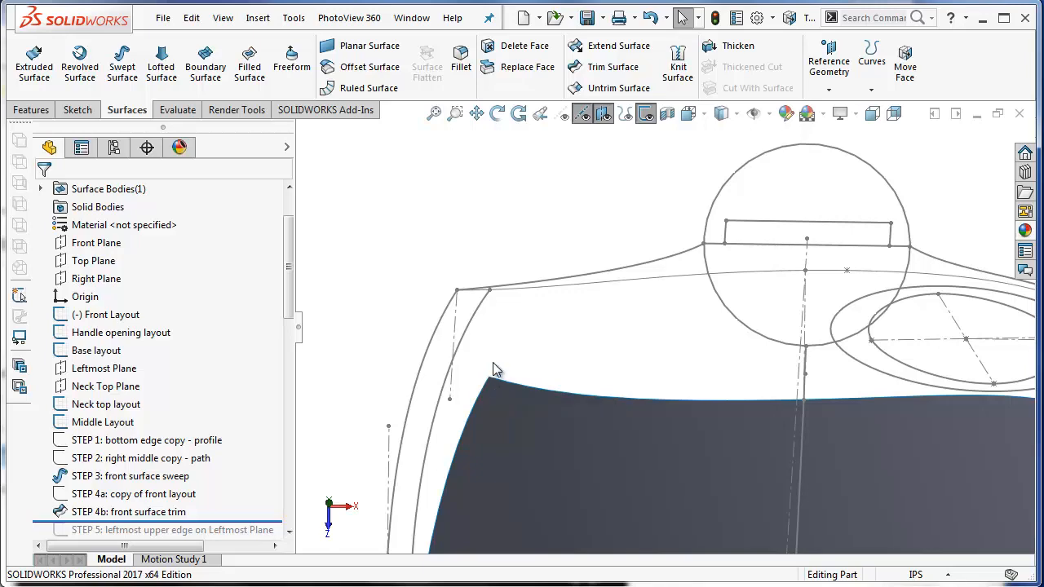
# On the Leftmost Plane, sketch a three-point arc of about 1 in radius from the front surface's upper corner to near the vertical centre line
pyautogui.click(687, 113)
pyautogui.click(689, 183)
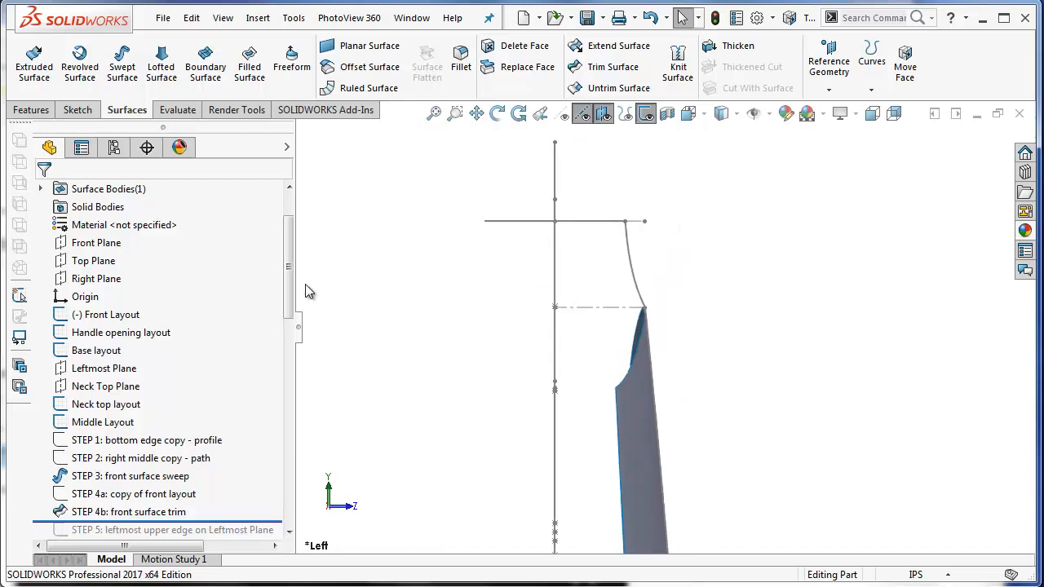
pyautogui.moveTo(291, 298); pyautogui.dragTo(295, 272)
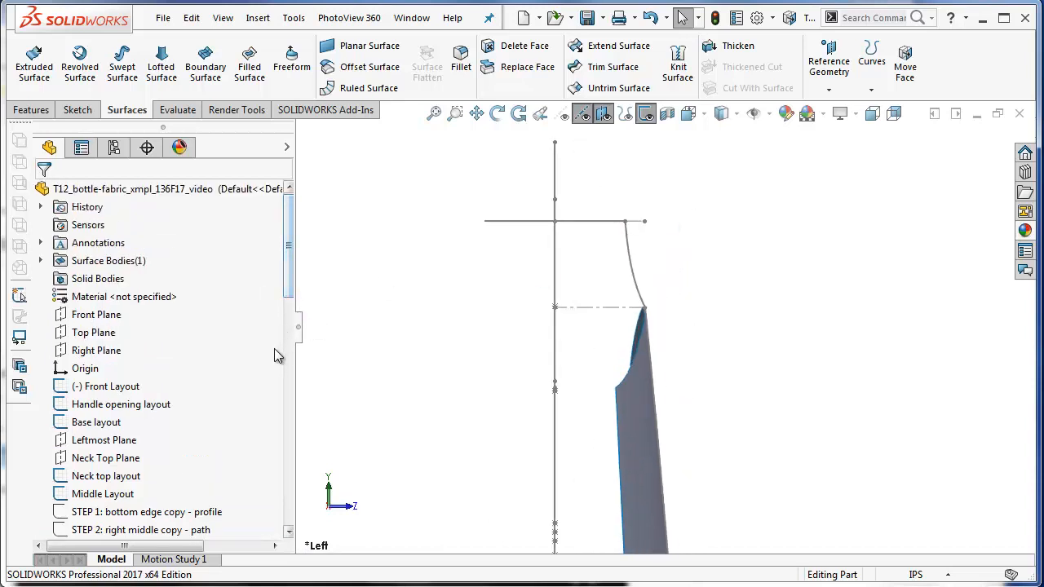
pyautogui.rightClick(106, 441)
pyautogui.click(116, 418)
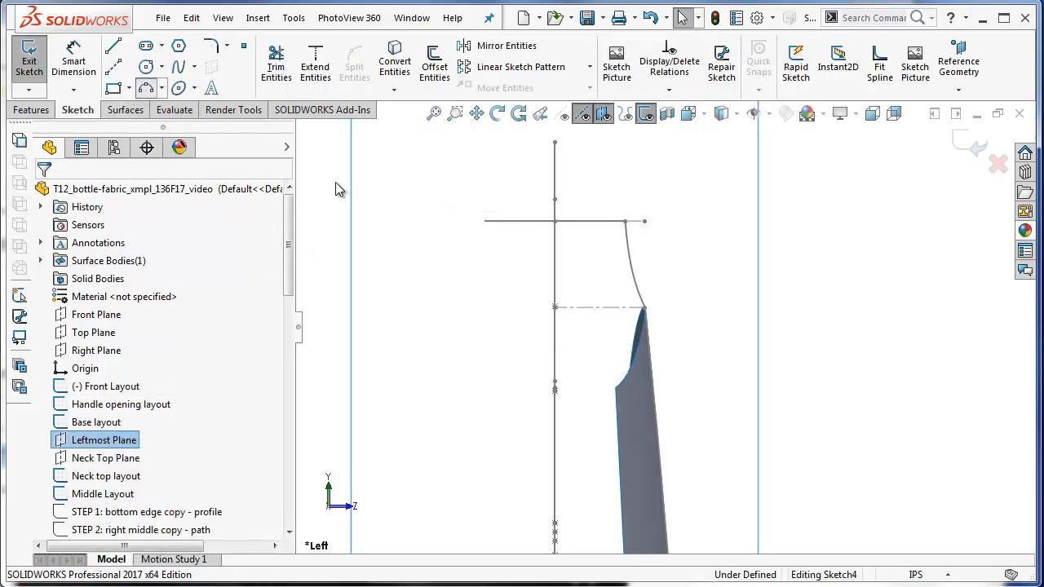
pyautogui.click(146, 88)
pyautogui.scroll(-4, 600, 371)
pyautogui.scroll(-1, 596, 365)
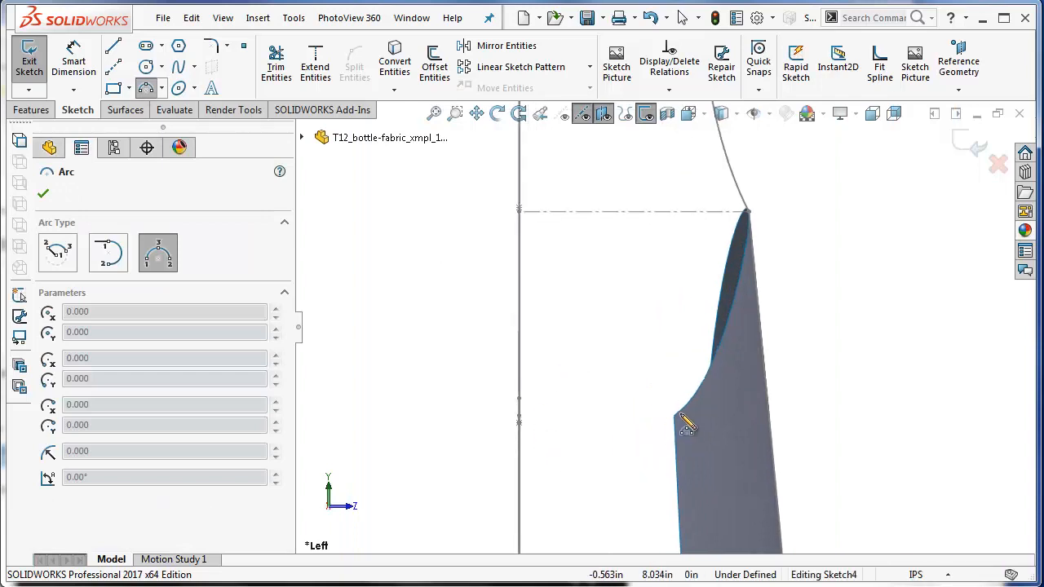
pyautogui.click(675, 418)
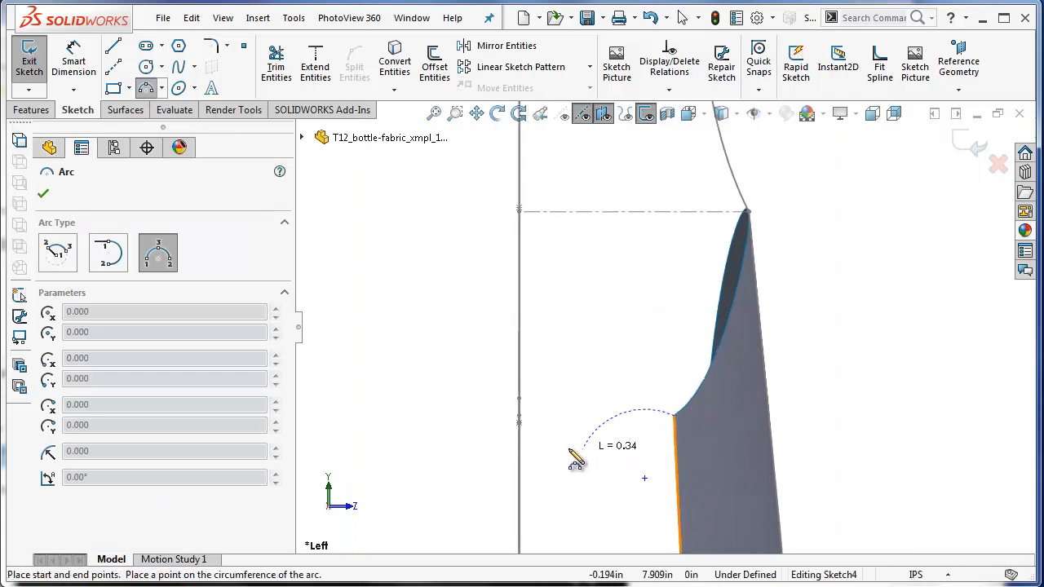
pyautogui.click(534, 449)
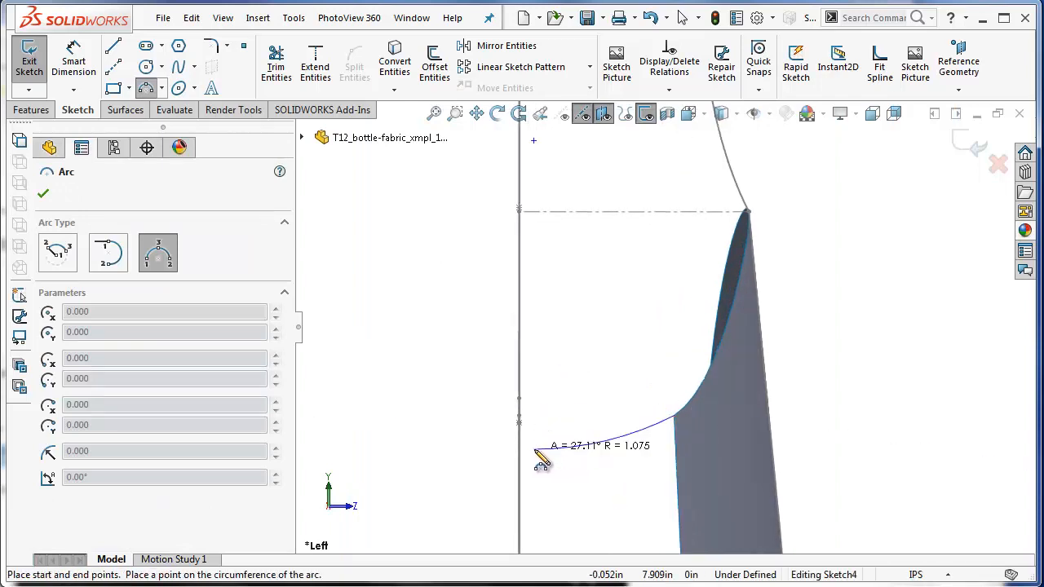
pyautogui.click(593, 458)
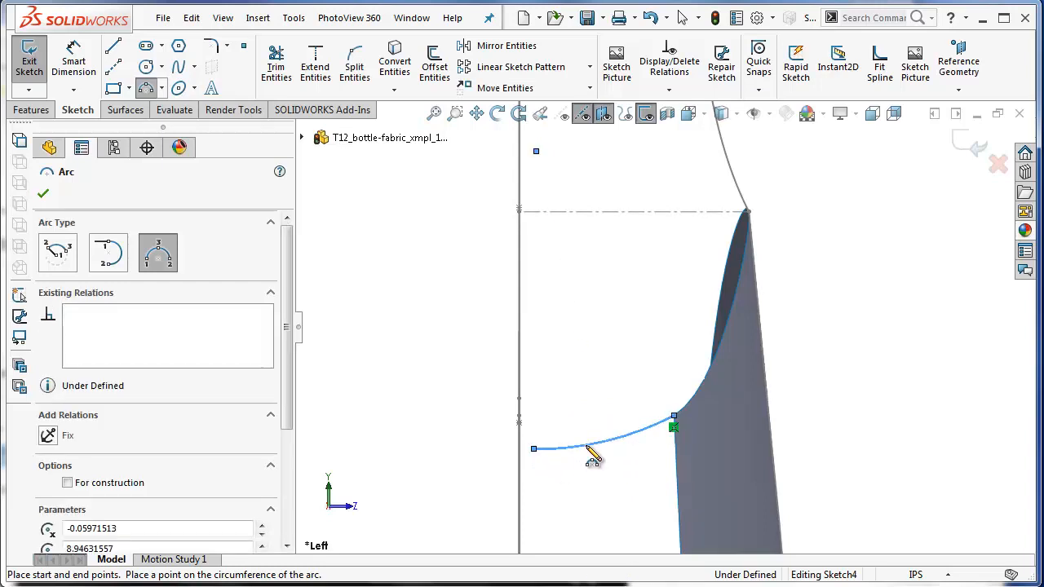
pyautogui.press('Escape')
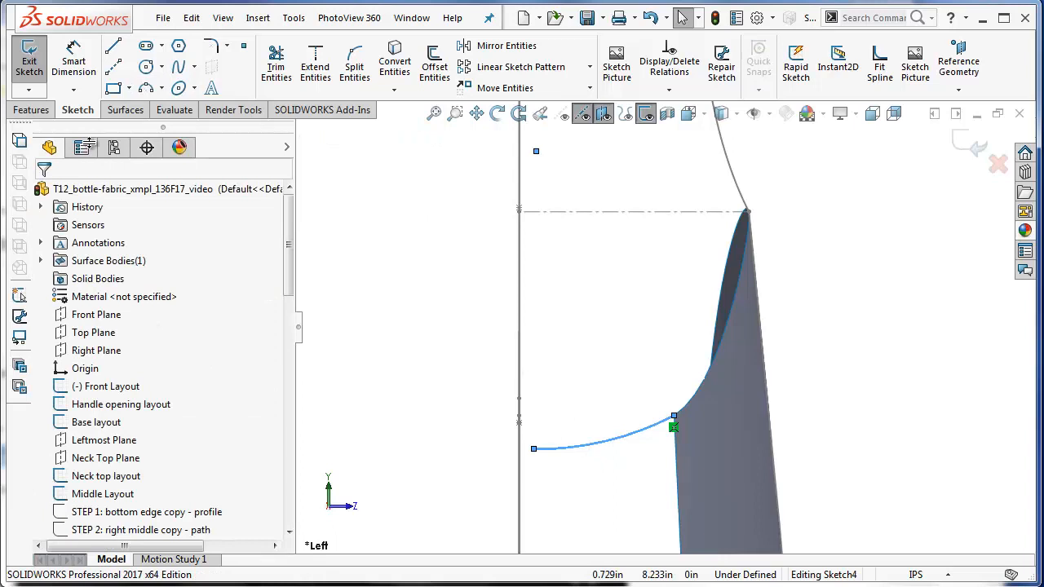
# Draw a construction line about 0.37 in long from the arc's free end, tangent to the arc and extending past the vertical centre line
pyautogui.click(113, 67)
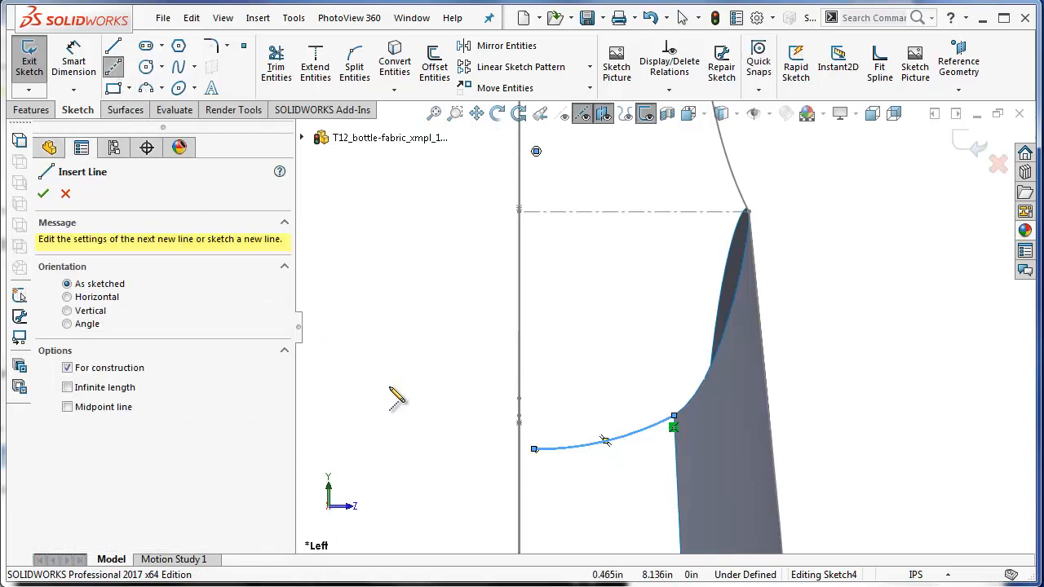
pyautogui.click(535, 449)
pyautogui.click(427, 447)
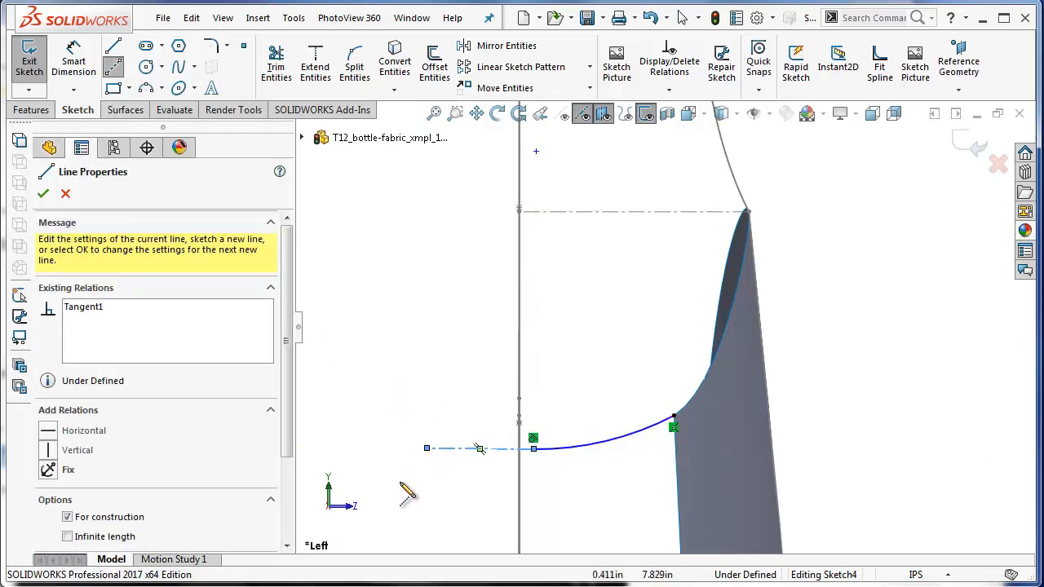
pyautogui.press('Escape')
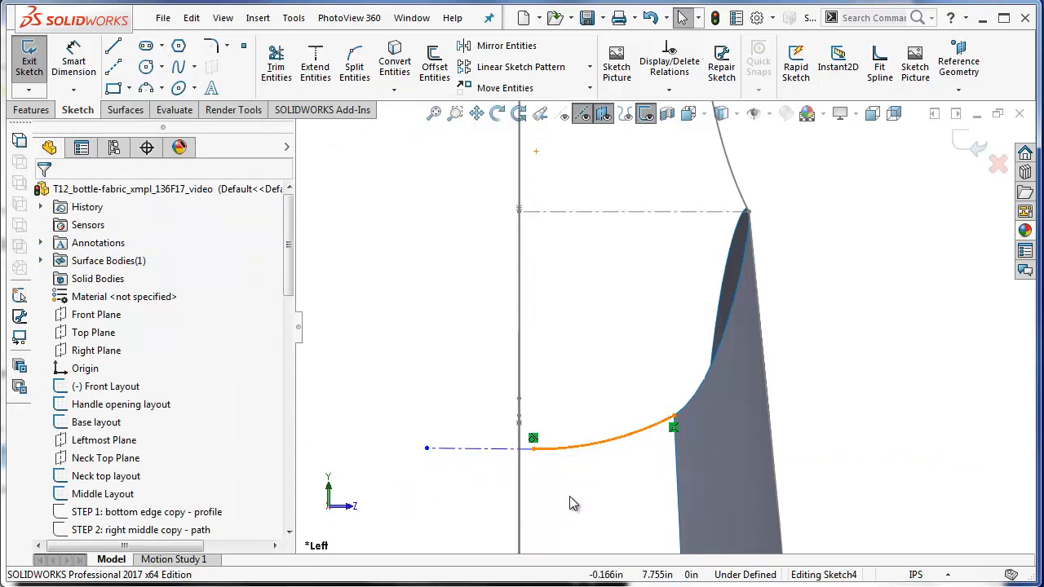
# Make the arc's free end coincident with the upper-left corner point of the Front Layout sketch
pyautogui.scroll(4, 593, 468)
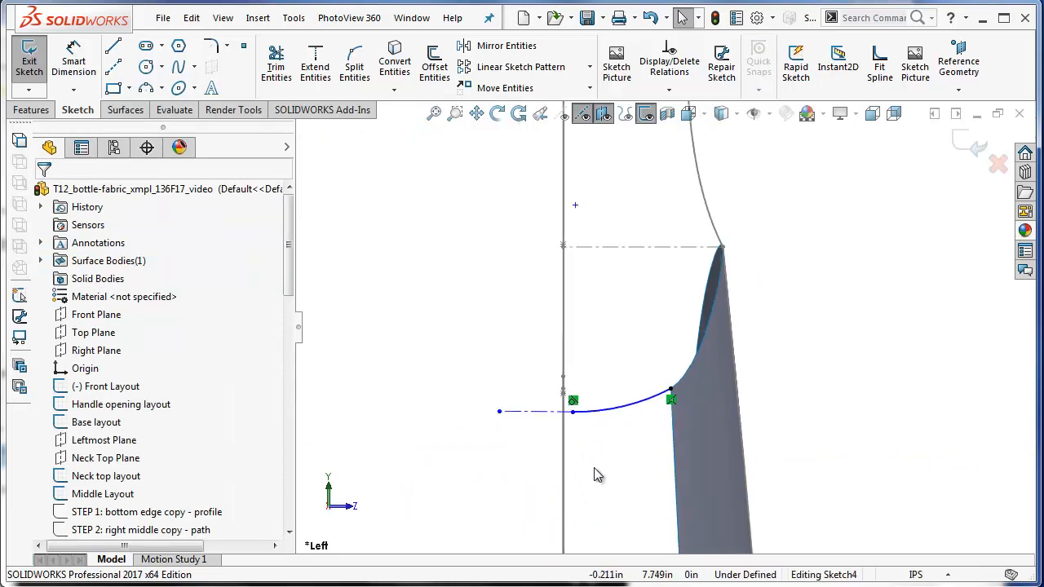
pyautogui.moveTo(540, 448); pyautogui.dragTo(425, 443, button='middle')
pyautogui.scroll(-6, 367, 420)
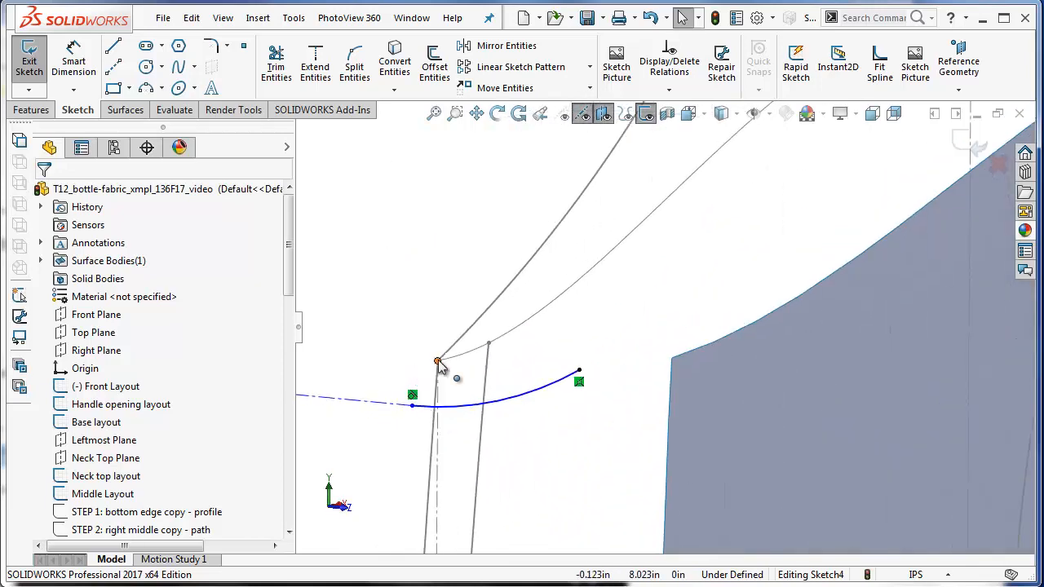
pyautogui.click(438, 362)
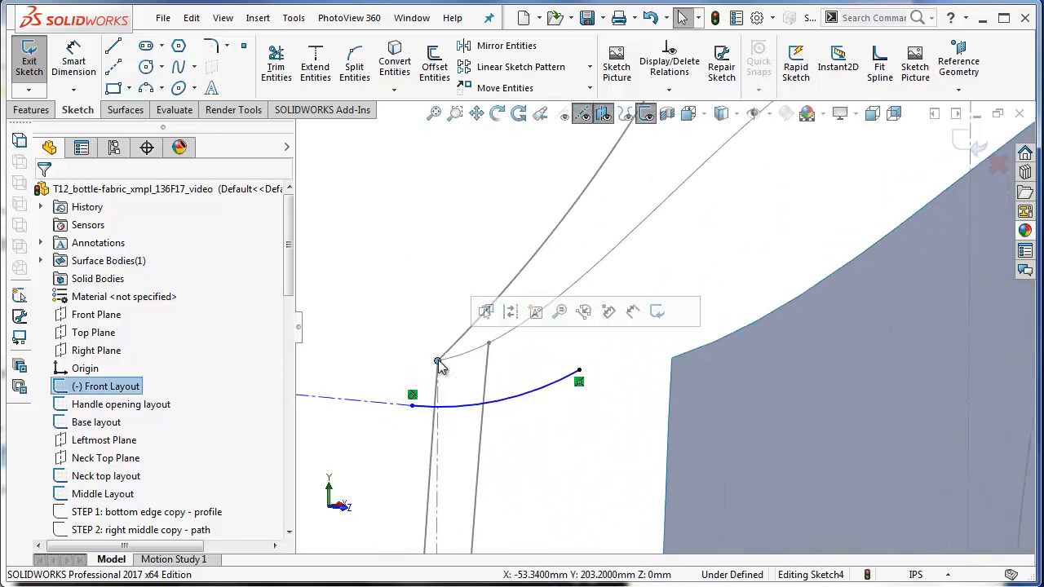
pyautogui.keyDown('ctrl'); pyautogui.click(413, 407); pyautogui.keyUp('ctrl')
pyautogui.click(82, 496)
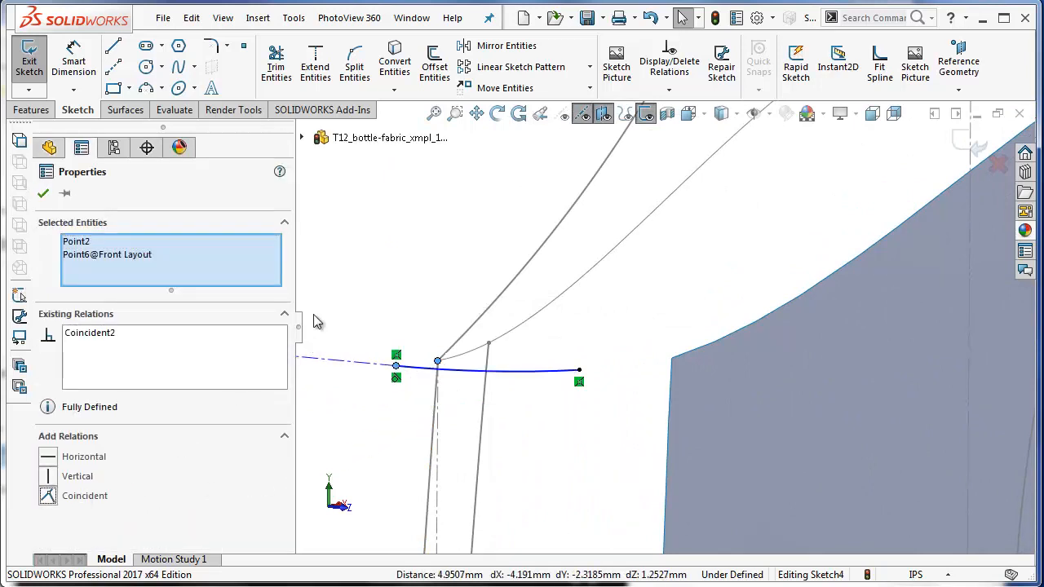
pyautogui.click(365, 313)
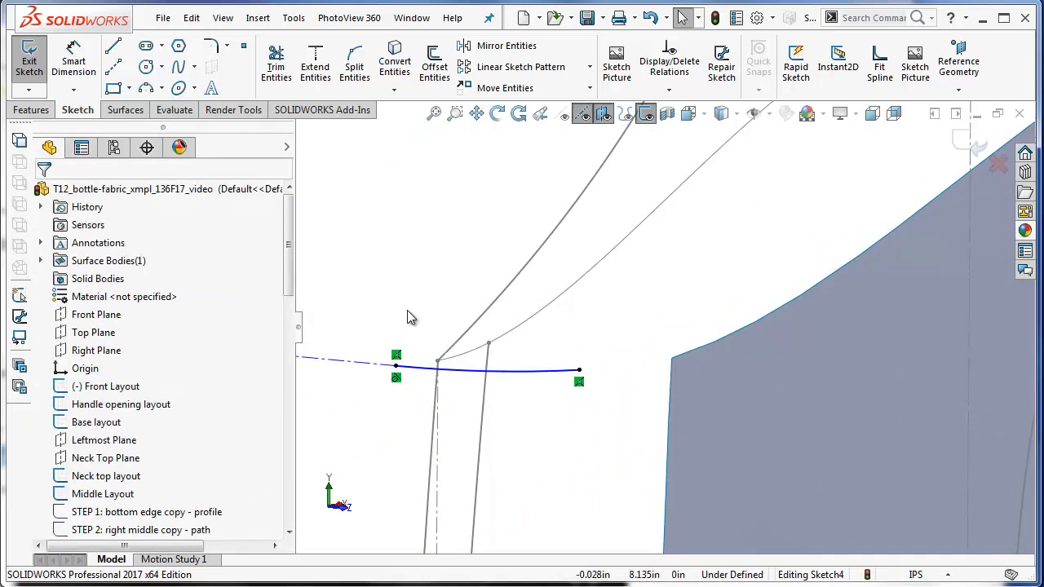
# Constrain the construction line tangent to the arc as horizontal and finish the sketch
pyautogui.scroll(2, 407, 310)
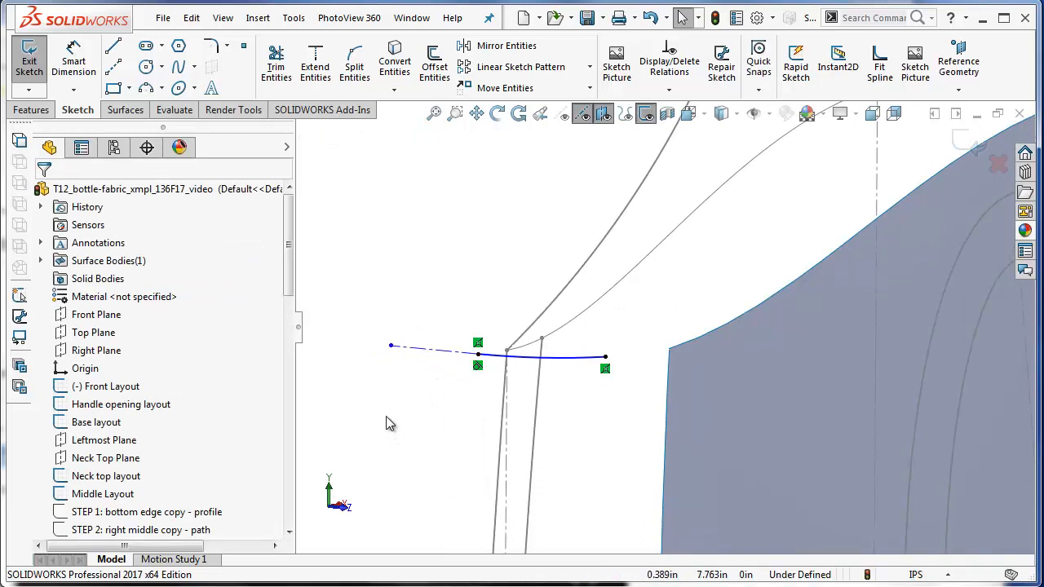
pyautogui.click(418, 356)
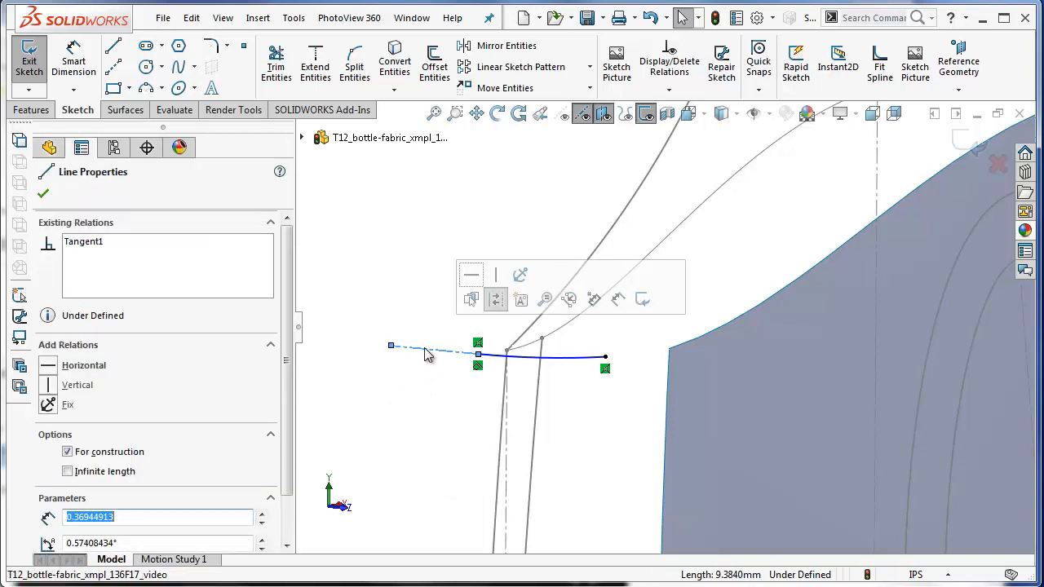
pyautogui.click(48, 365)
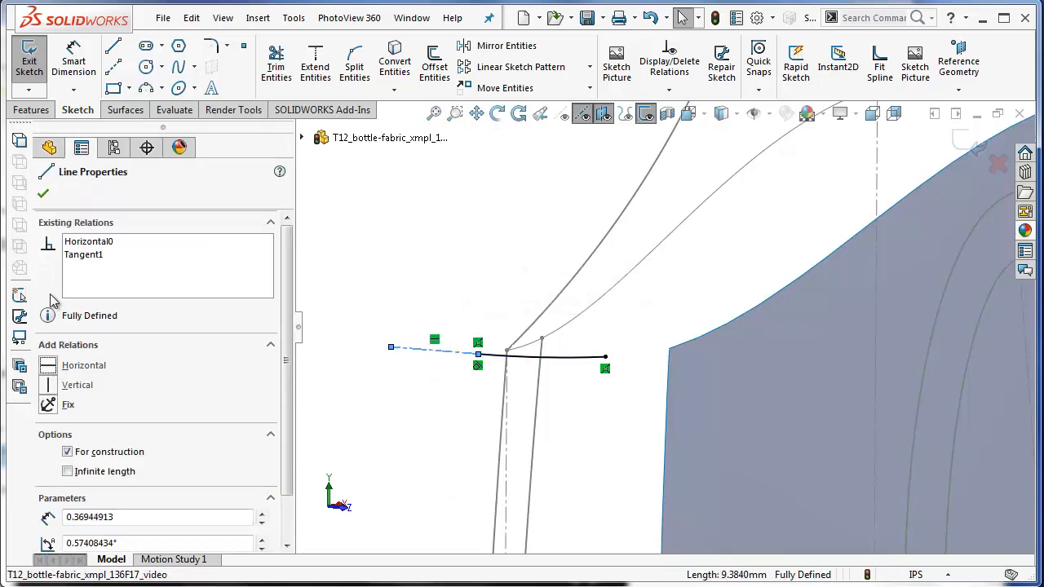
pyautogui.click(43, 193)
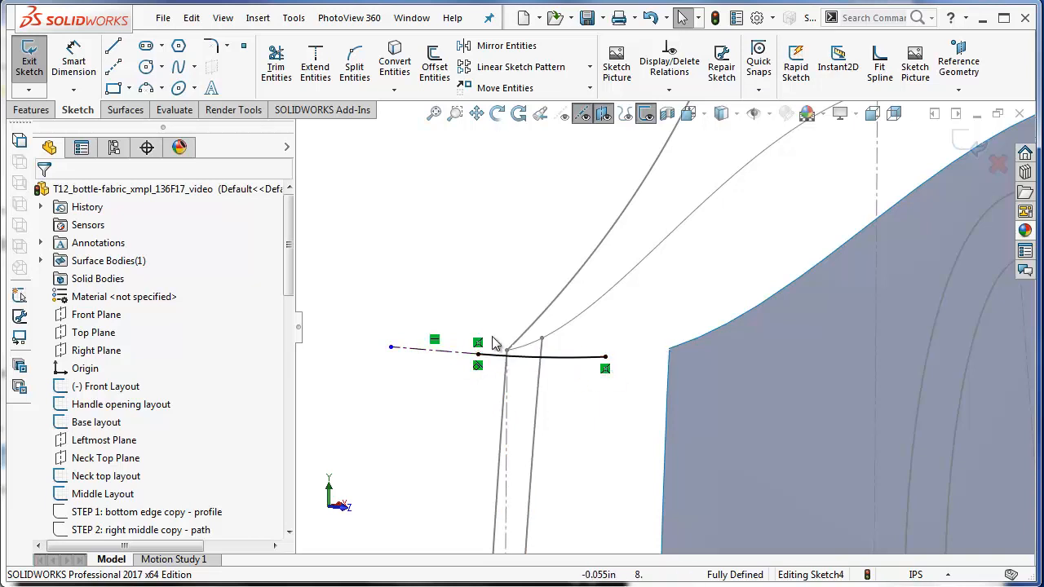
pyautogui.click(965, 142)
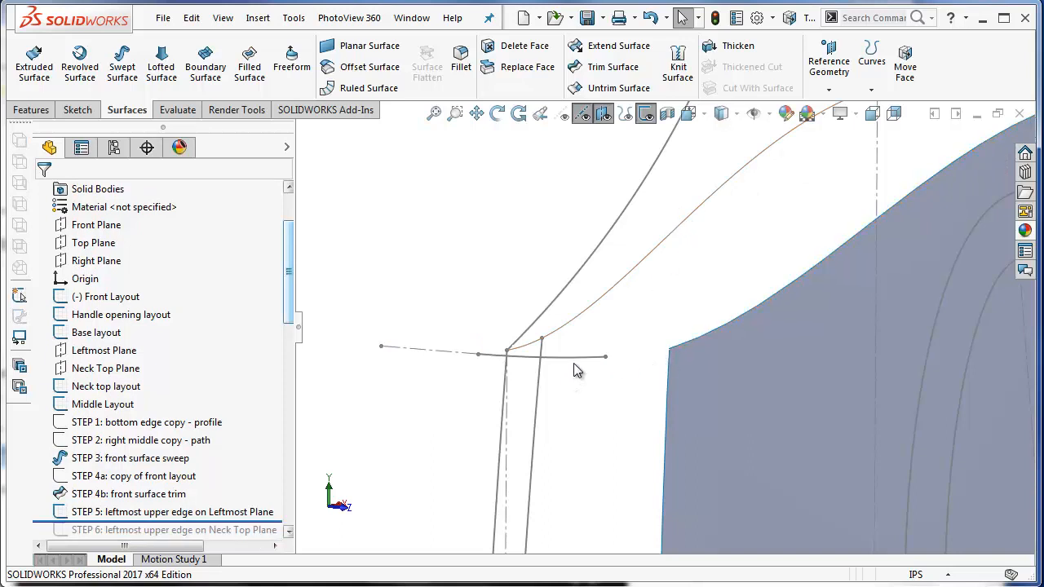
# On the Neck Top Plane, sketch a three-point arc from the front surface's upper-left corner to just short of the horizontal layout line
pyautogui.click(701, 119)
pyautogui.click(706, 156)
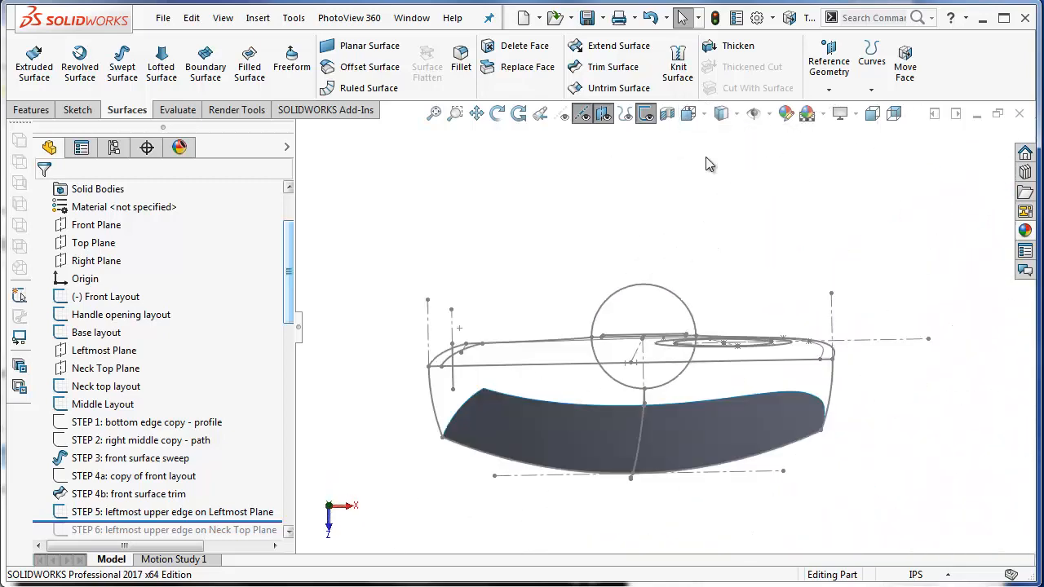
pyautogui.scroll(-5, 496, 318)
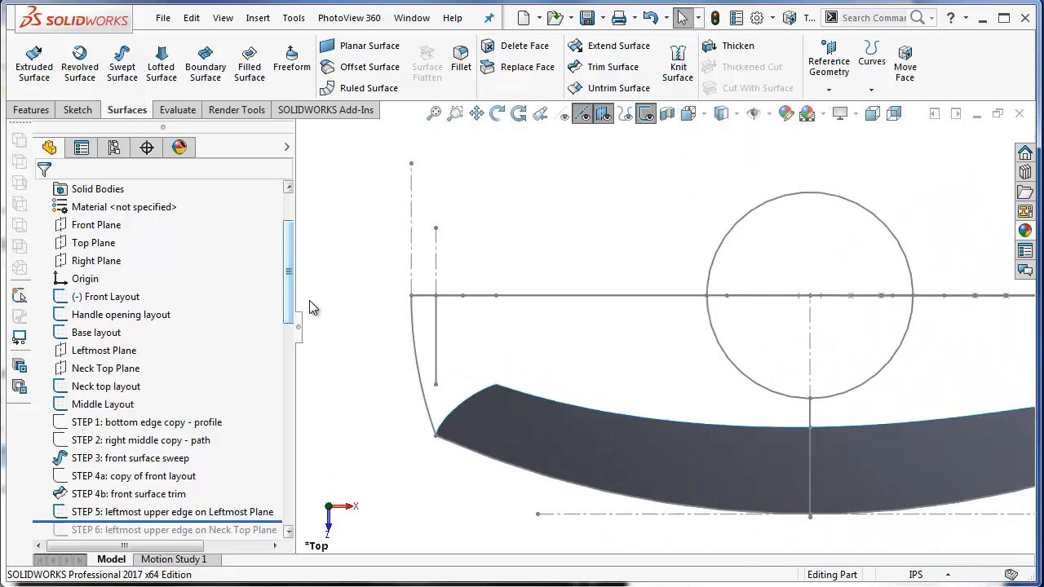
pyautogui.scroll(1, 295, 311)
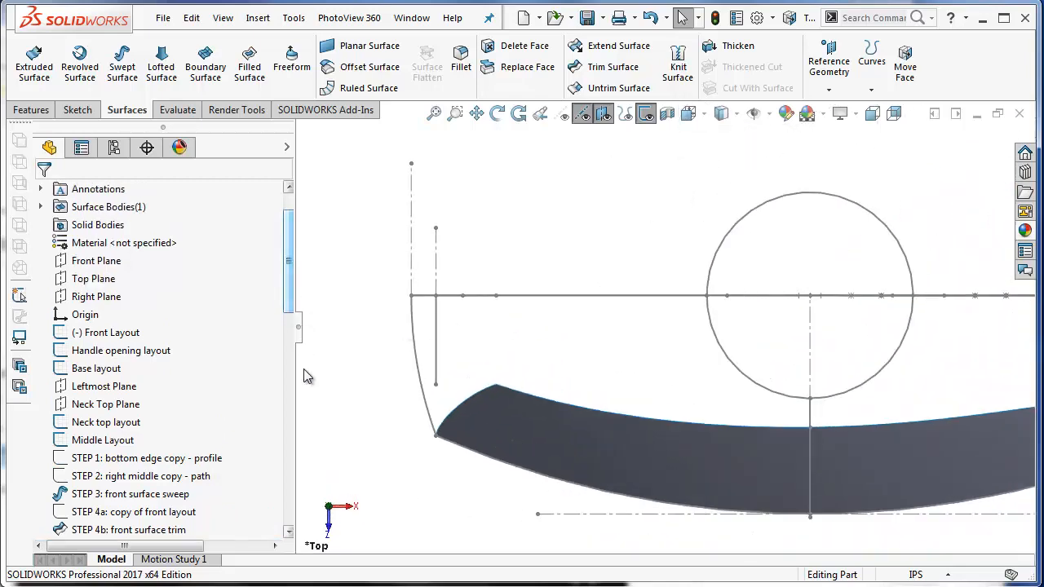
pyautogui.click(133, 407)
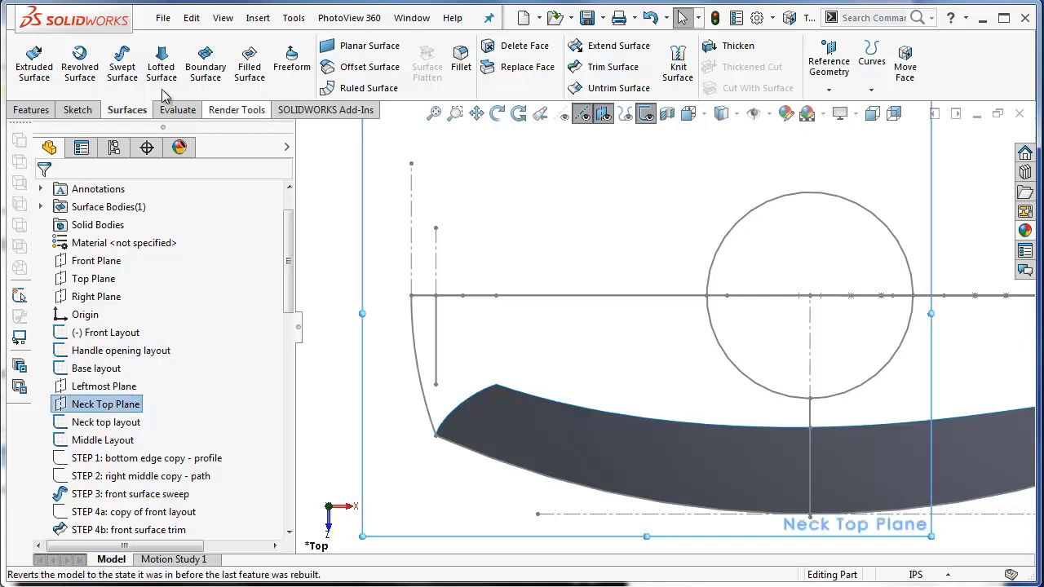
pyautogui.click(75, 110)
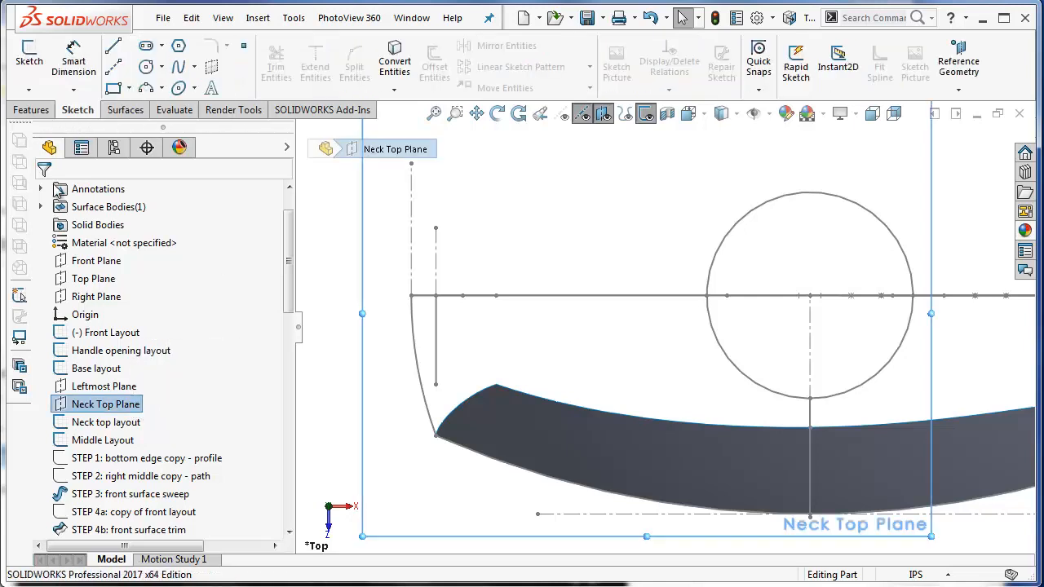
pyautogui.click(146, 88)
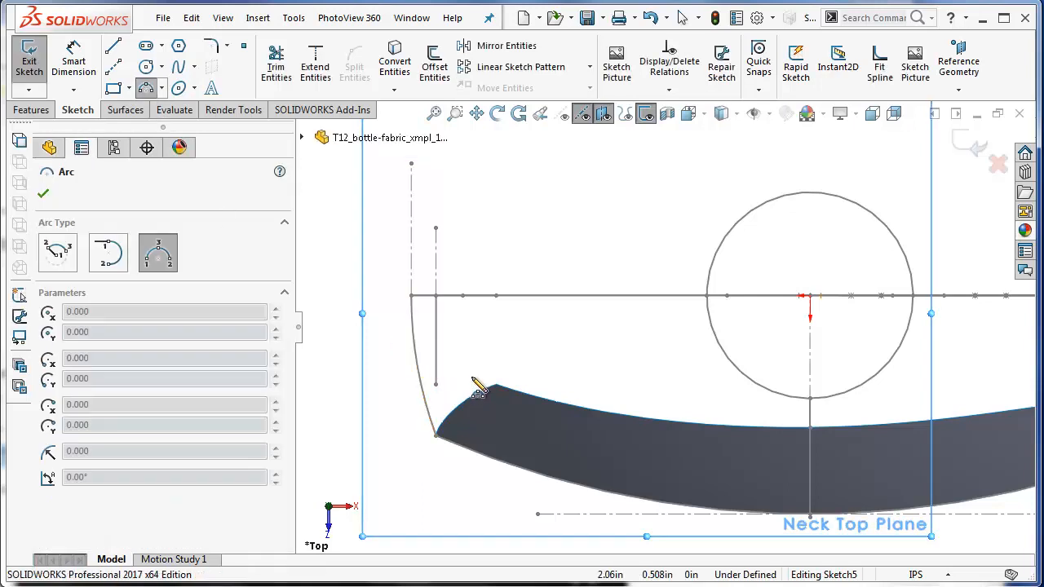
pyautogui.click(498, 391)
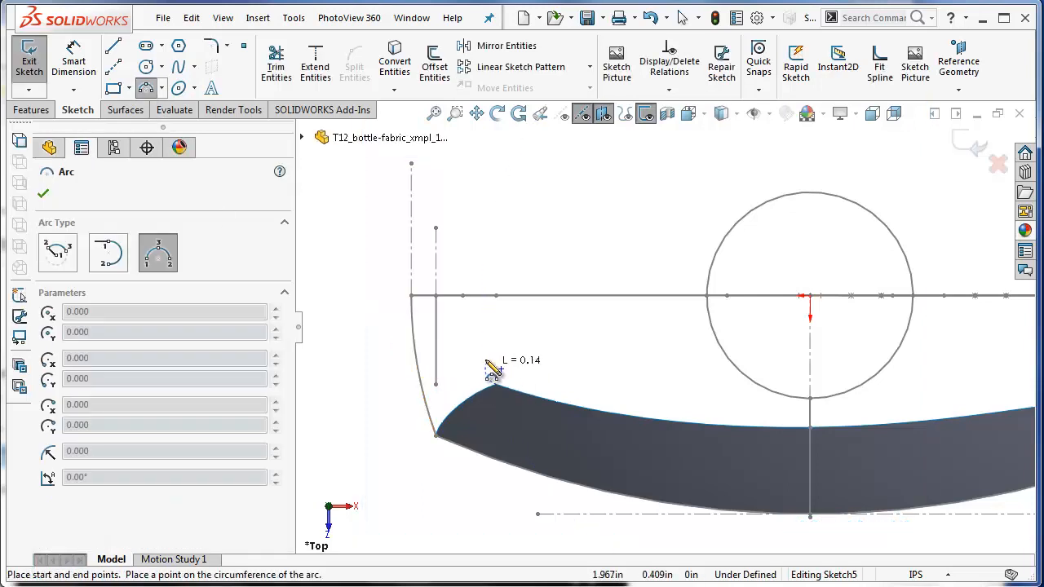
pyautogui.scroll(-3, 496, 327)
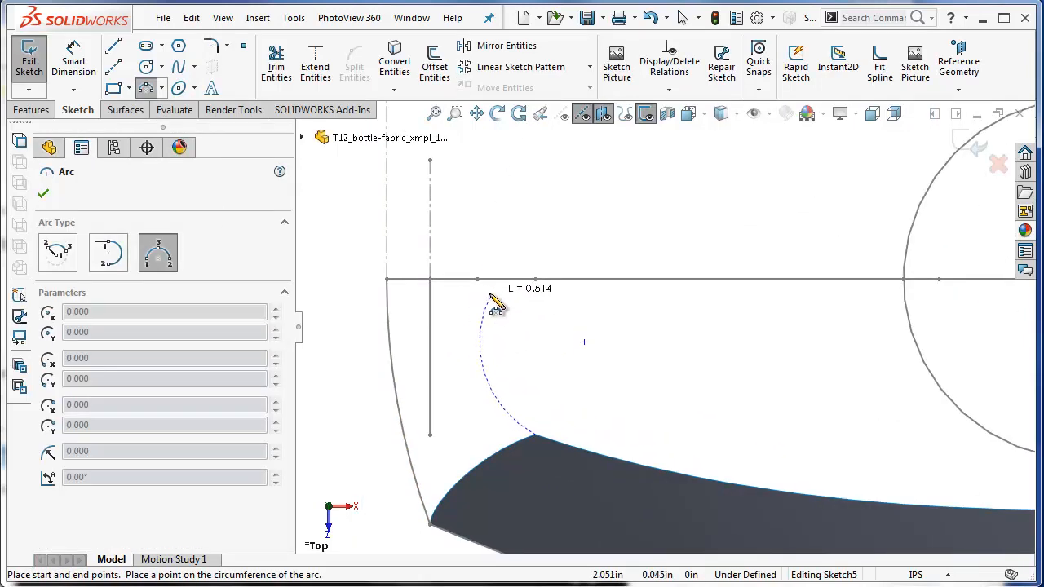
pyautogui.click(487, 292)
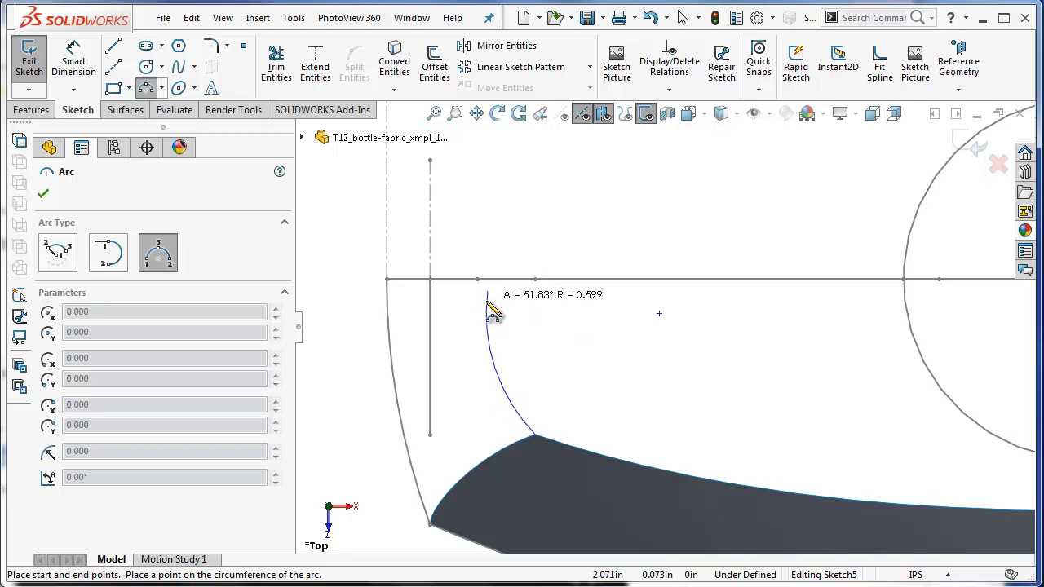
pyautogui.click(489, 349)
pyautogui.press('Escape')
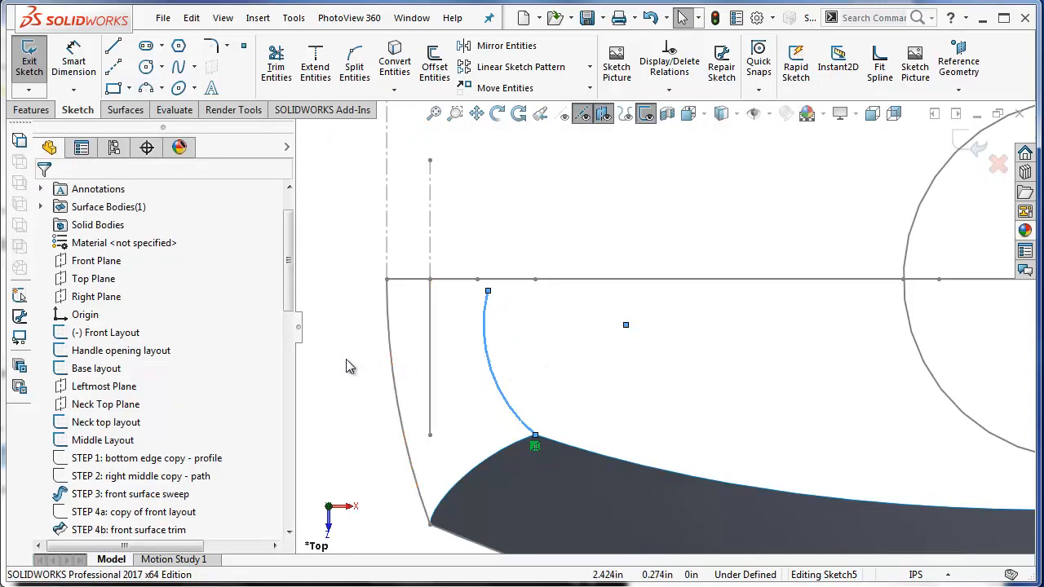
# Draw a vertical construction line from the new arc's free end, crossing the horizontal layout line
pyautogui.click(113, 67)
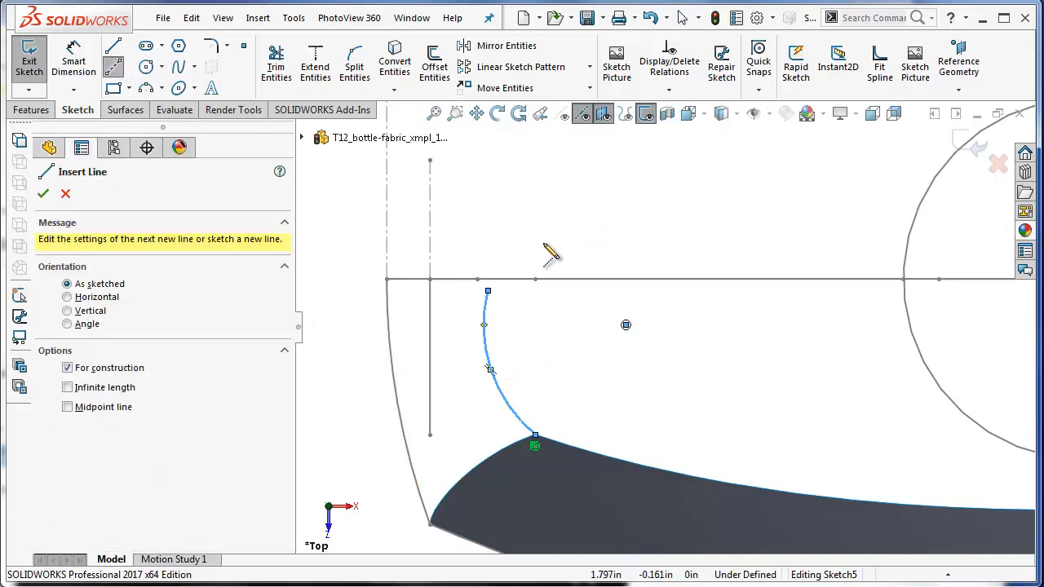
pyautogui.moveTo(488, 291); pyautogui.dragTo(488, 178)
pyautogui.press('Escape')
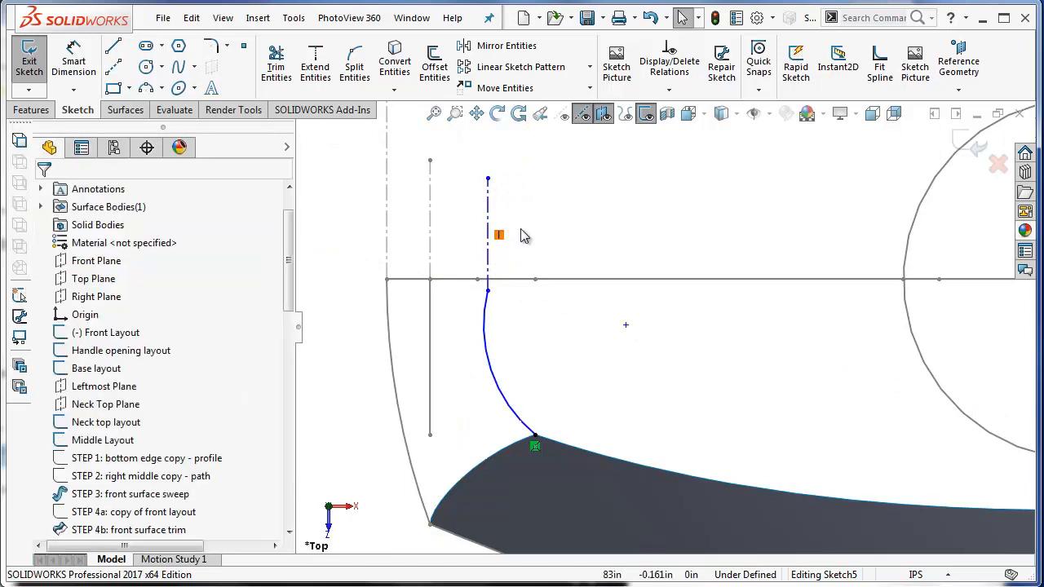
# Add a tangent relation between the vertical construction line and the arc
pyautogui.click(488, 259)
pyautogui.keyDown('ctrl'); pyautogui.click(486, 319); pyautogui.keyUp('ctrl')
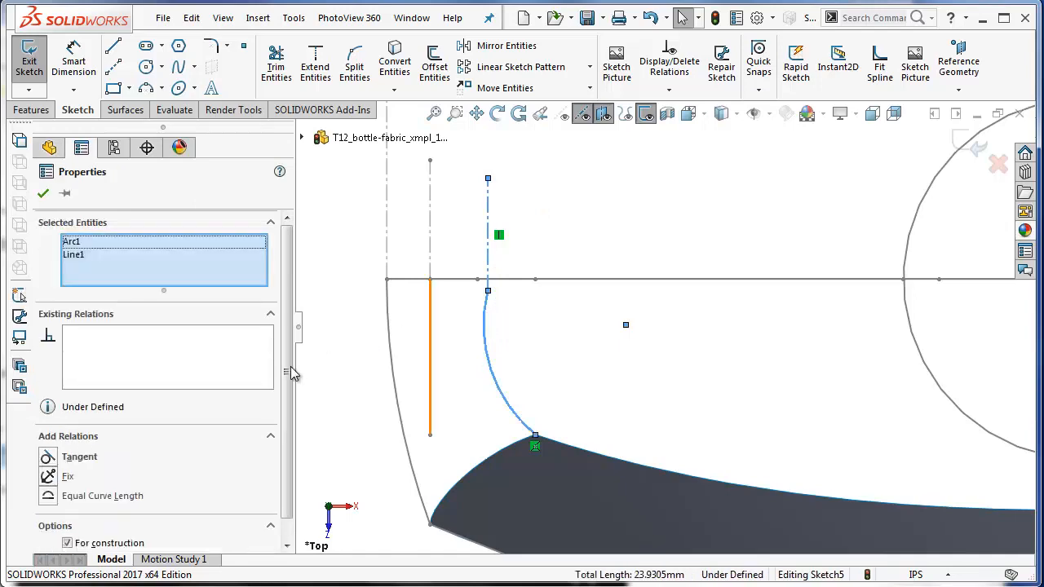
pyautogui.click(88, 457)
pyautogui.click(616, 378)
pyautogui.scroll(3, 660, 385)
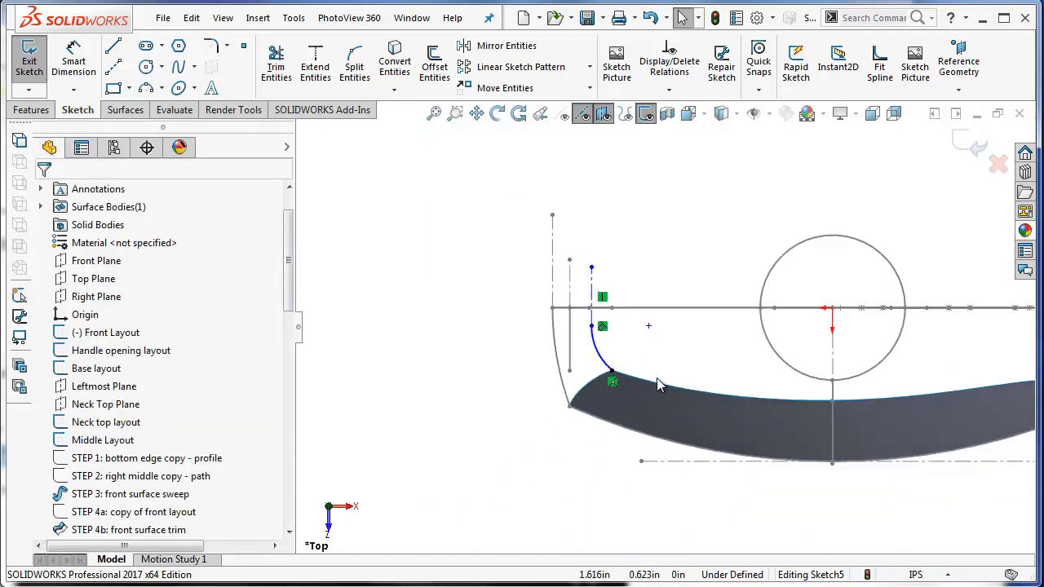
# Make the arc's free endpoint coincident with the Front Layout's upper-left corner point and finish the sketch
pyautogui.moveTo(659, 385); pyautogui.dragTo(537, 297, button='middle')
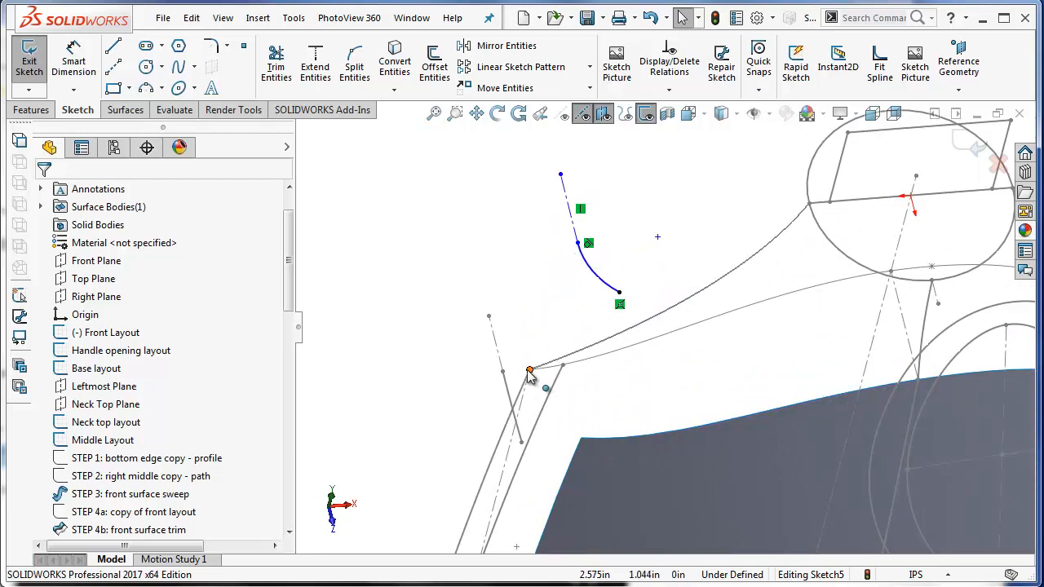
pyautogui.click(578, 243)
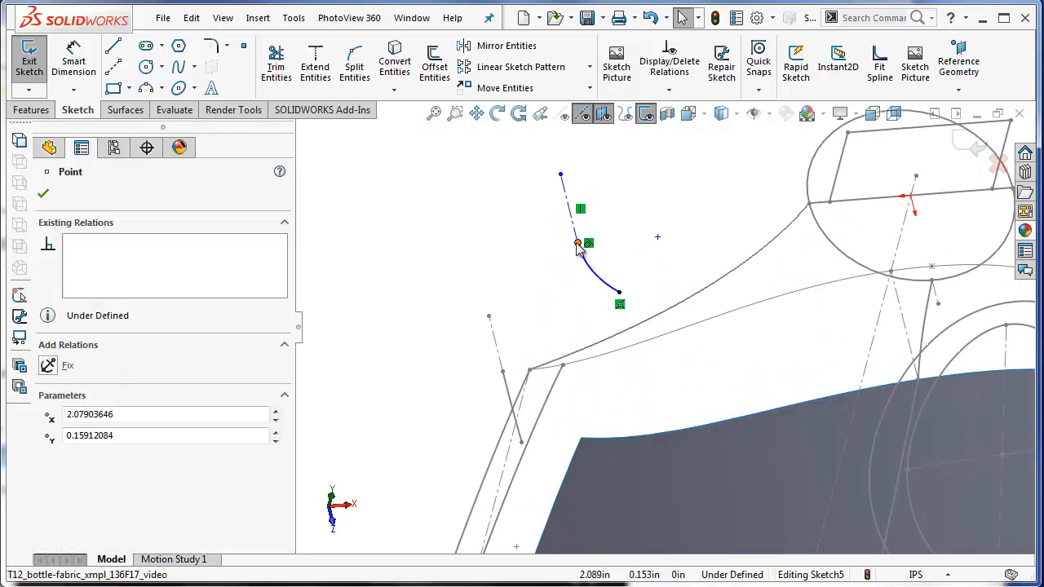
pyautogui.keyDown('ctrl'); pyautogui.click(529, 370); pyautogui.keyUp('ctrl')
pyautogui.click(84, 496)
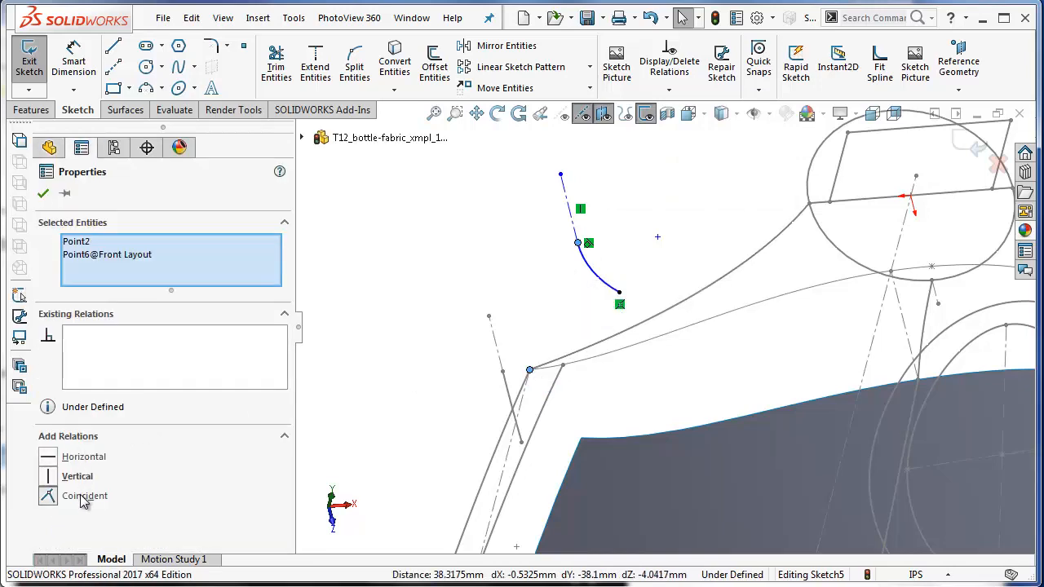
pyautogui.click(368, 347)
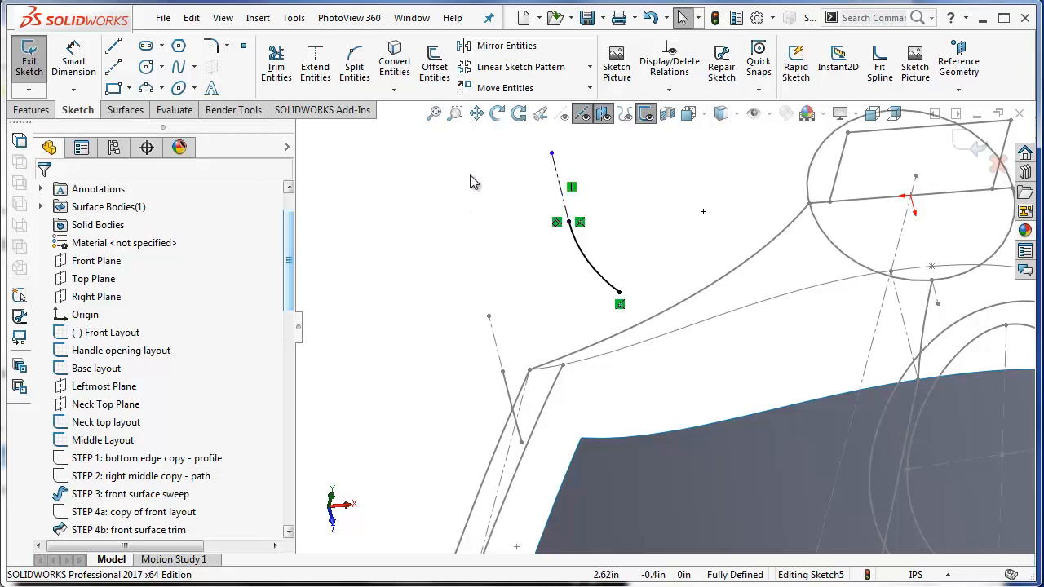
pyautogui.moveTo(476, 180)
pyautogui.mouseDown(button='middle')
pyautogui.moveTo(450, 226)
pyautogui.moveTo(458, 270)
pyautogui.mouseUp(button='middle')
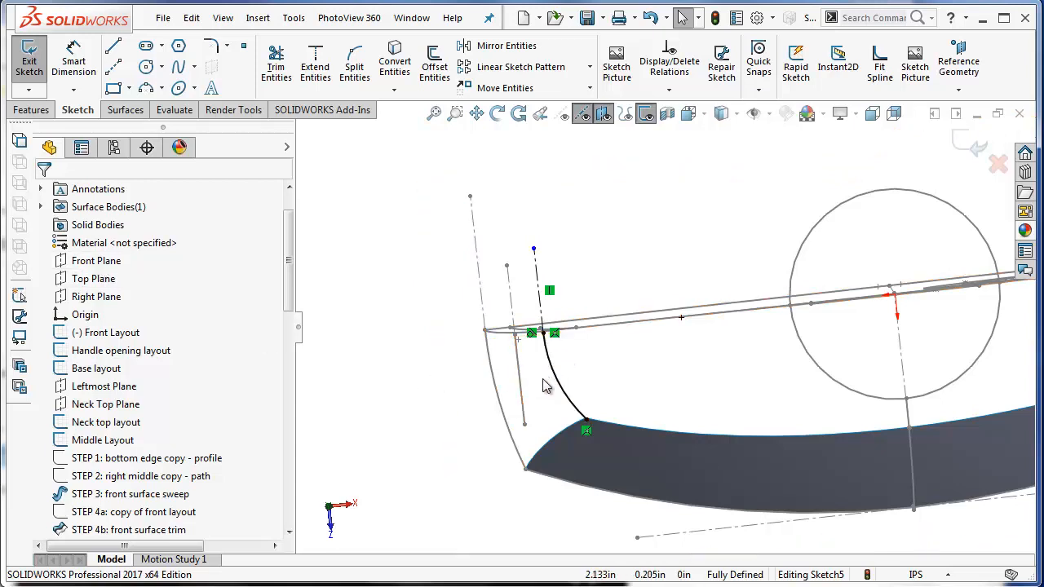
pyautogui.click(493, 367)
pyautogui.click(962, 143)
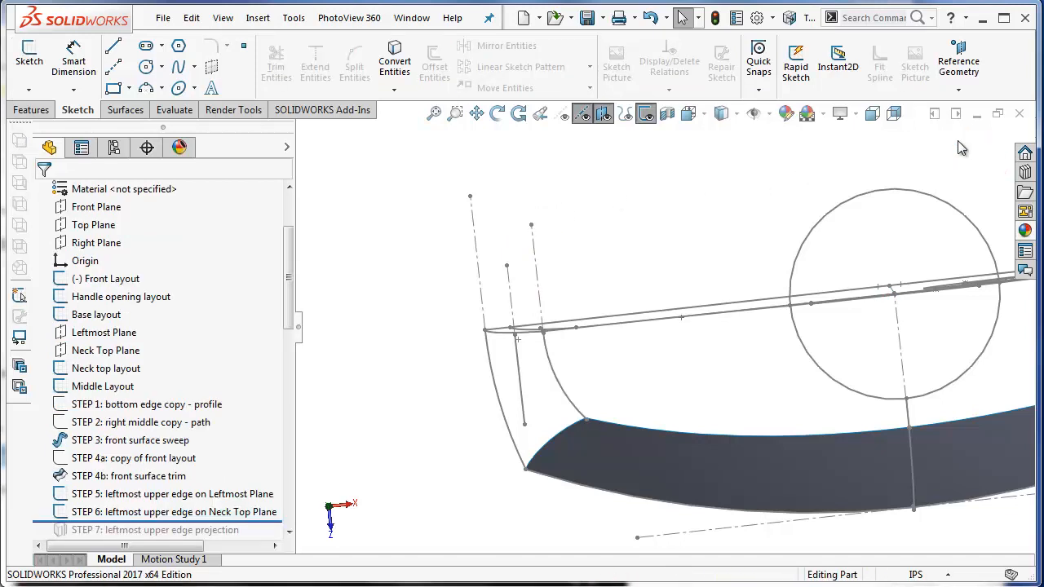
# Create a sketch-on-sketch projected curve from the leftmost upper edge sketches on the Neck Top Plane and Leftmost Plane
pyautogui.scroll(4, 703, 296)
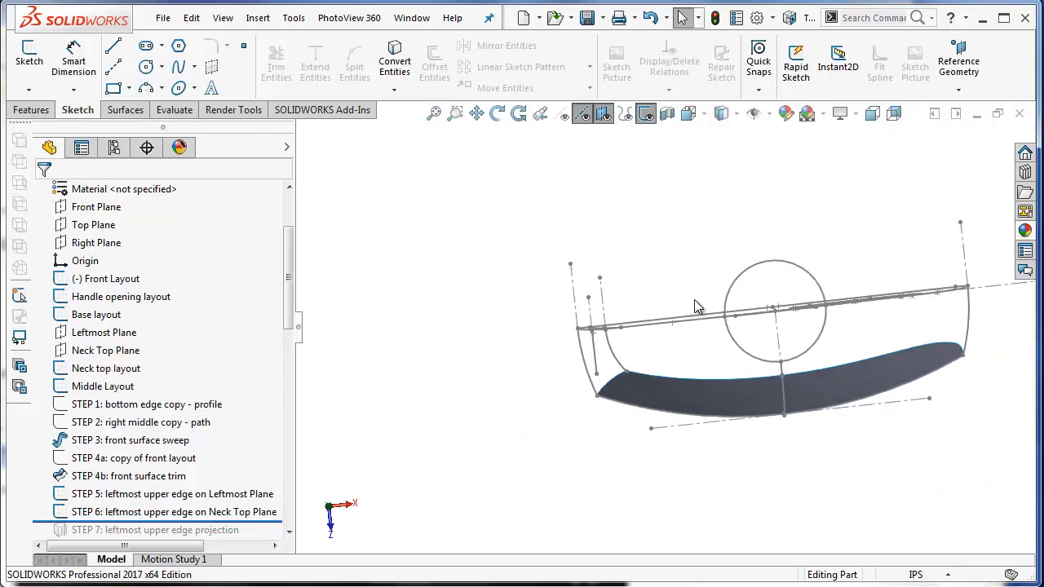
pyautogui.moveTo(695, 300); pyautogui.dragTo(676, 190, button='middle')
pyautogui.scroll(-3, 677, 196)
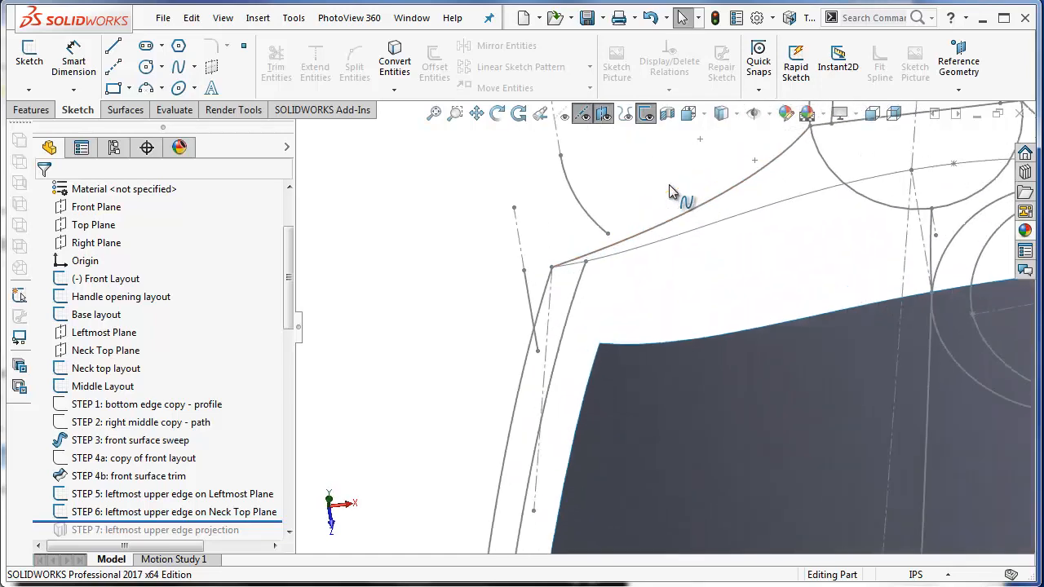
pyautogui.click(217, 493)
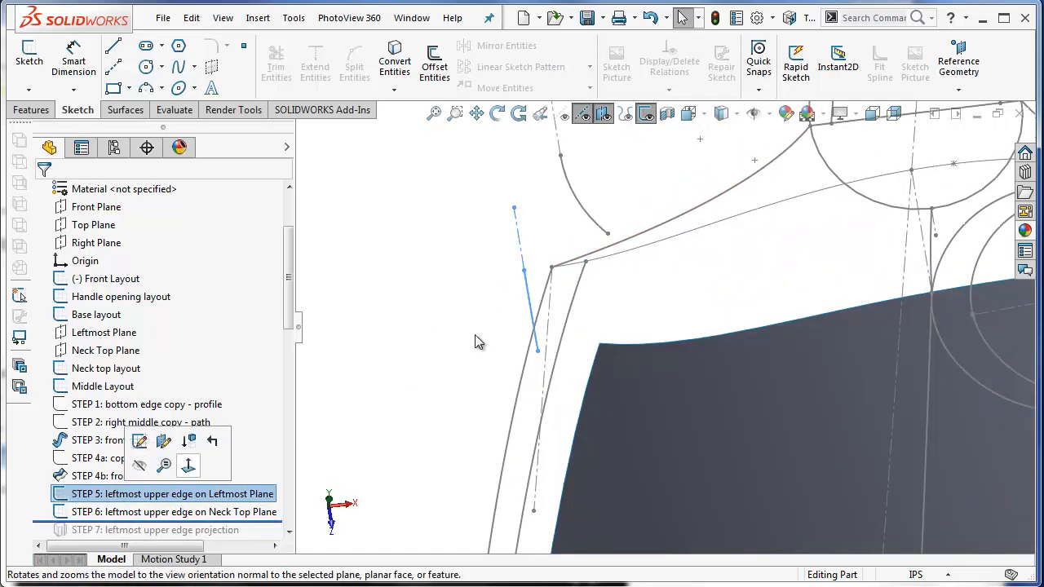
pyautogui.click(212, 513)
pyautogui.click(416, 355)
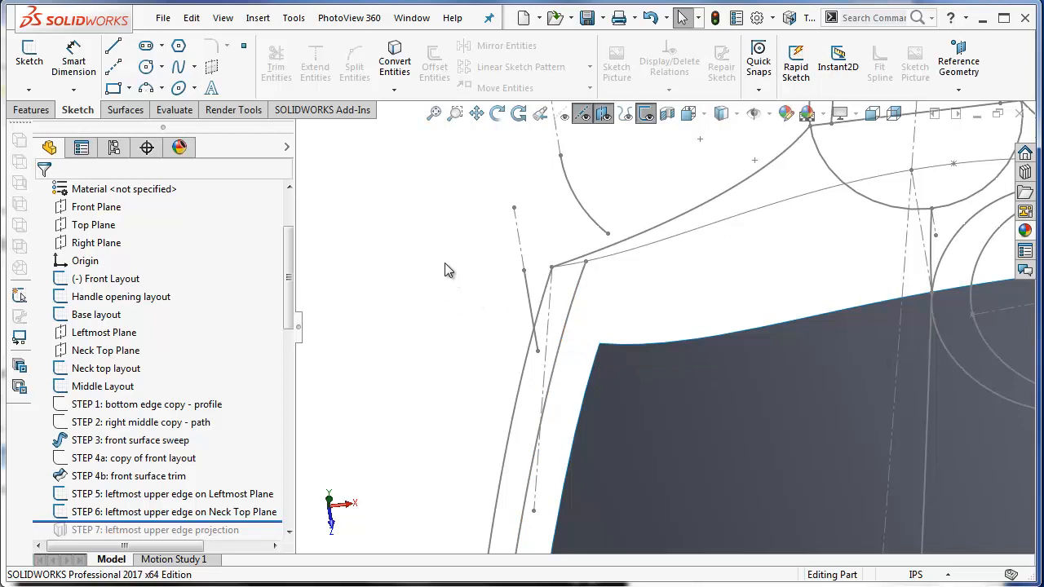
pyautogui.click(257, 18)
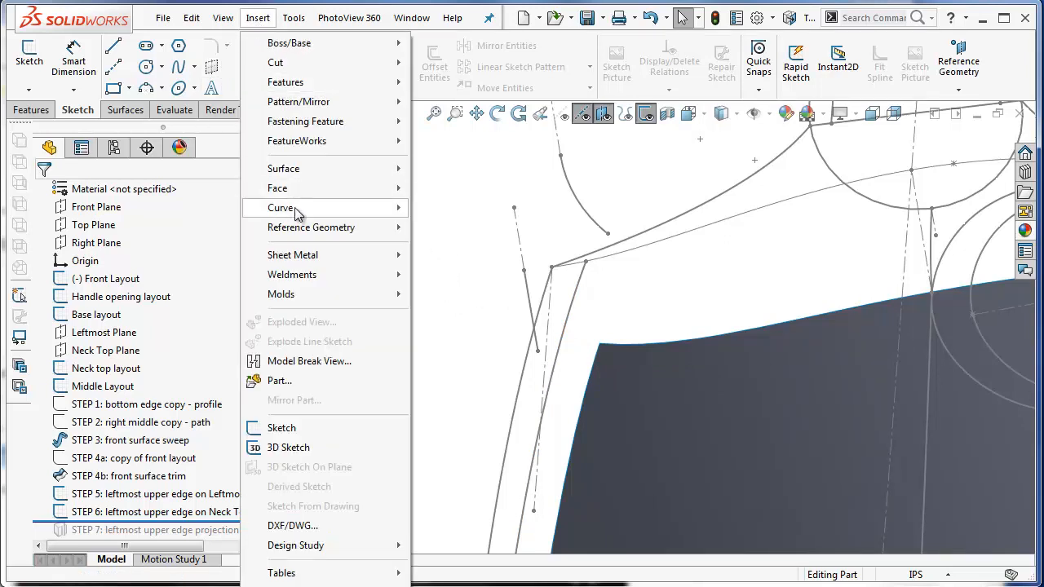
pyautogui.moveTo(299, 210)
pyautogui.click(453, 237)
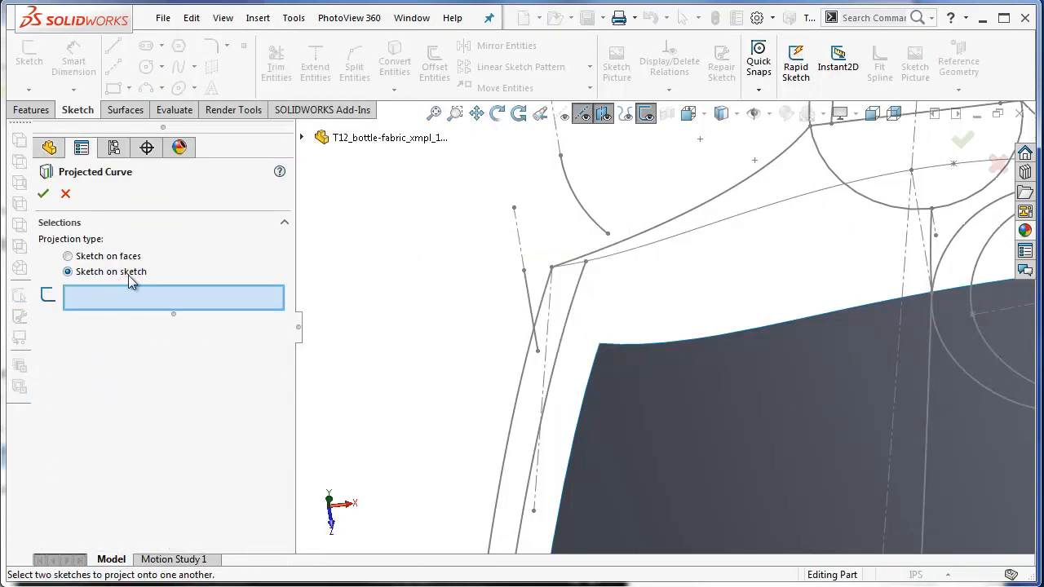
pyautogui.click(574, 191)
pyautogui.click(526, 292)
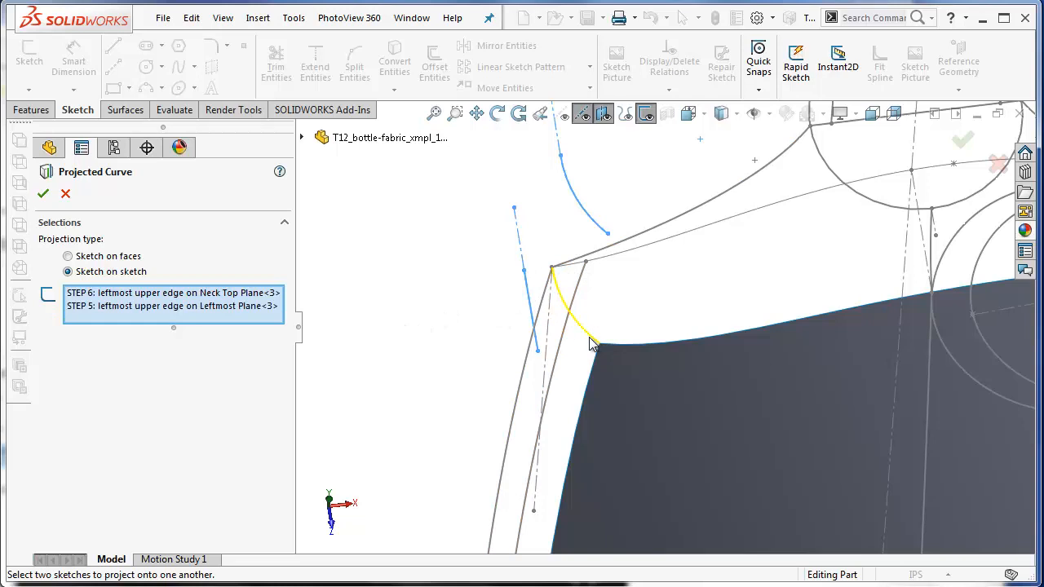
pyautogui.click(44, 193)
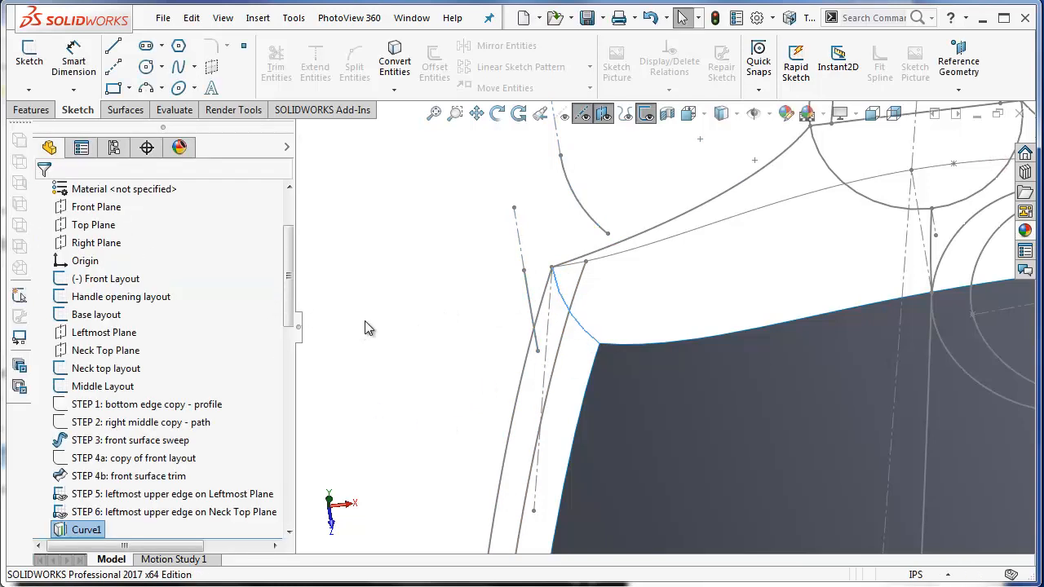
# Show curves, hide sketches, and examine the projected upper edge curve in the top and left views
pyautogui.click(628, 117)
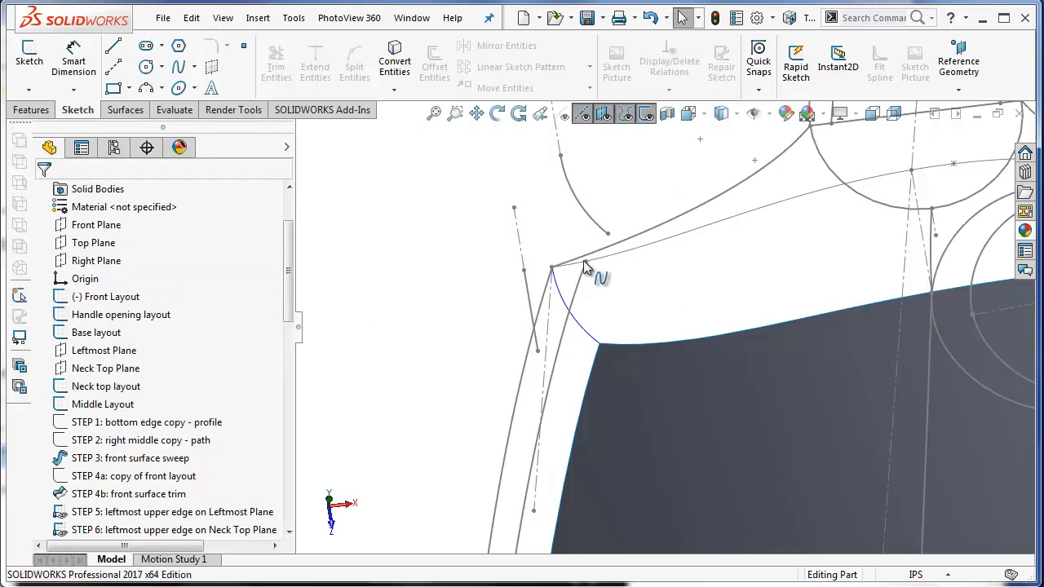
pyautogui.click(646, 115)
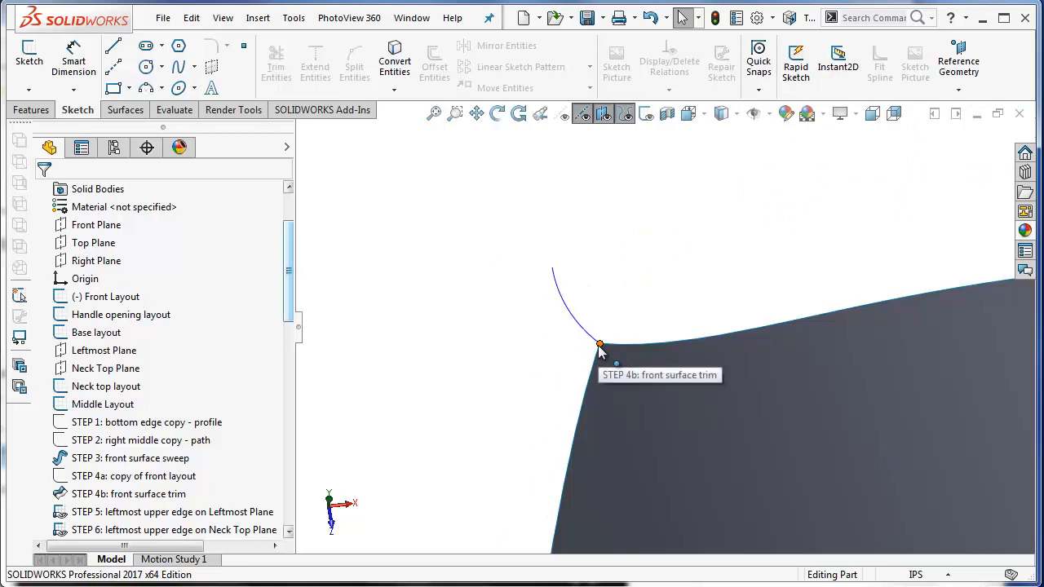
pyautogui.click(689, 114)
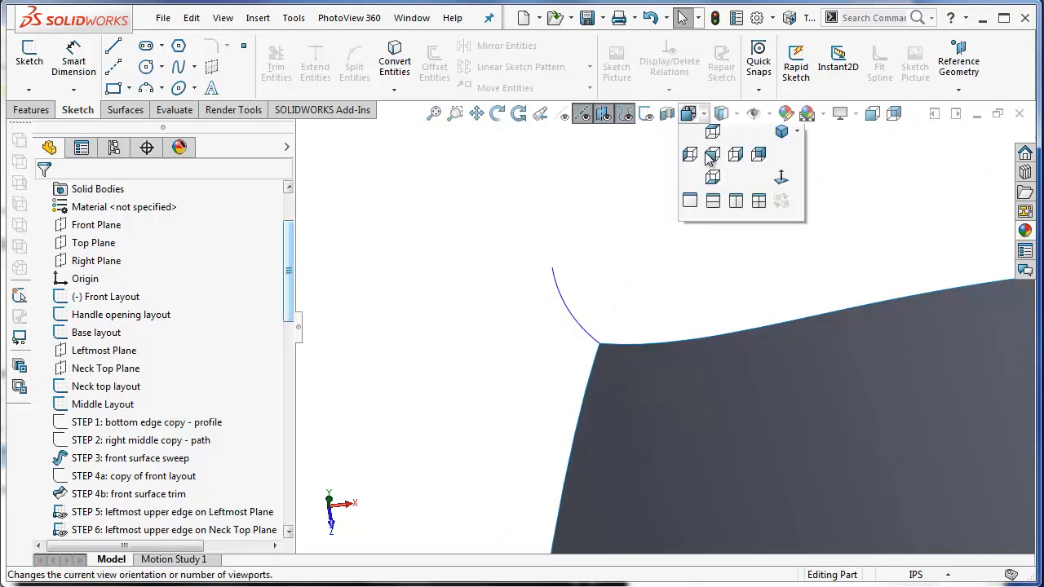
pyautogui.click(708, 166)
pyautogui.scroll(-3, 496, 313)
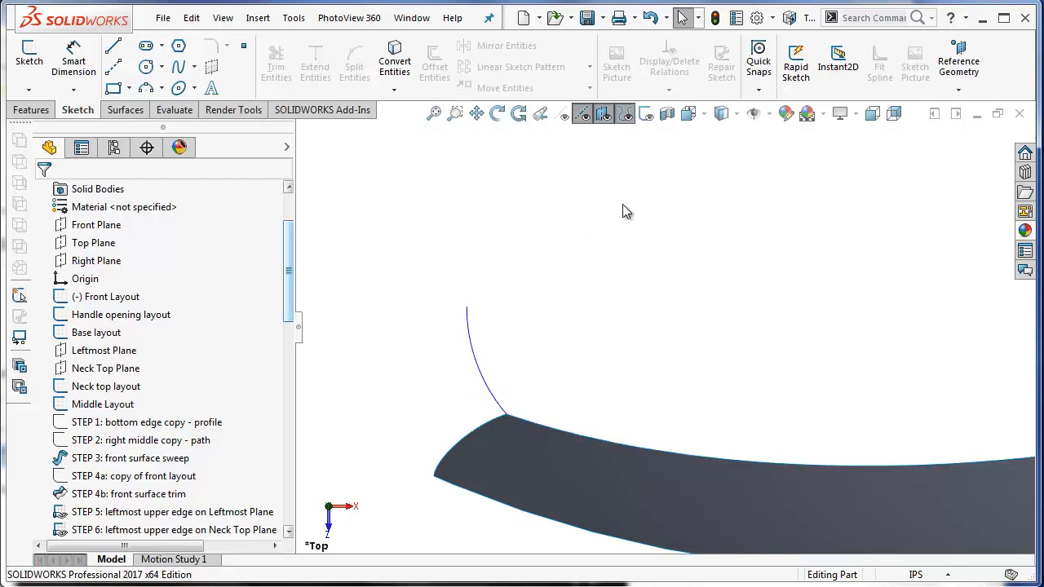
pyautogui.click(698, 114)
pyautogui.click(690, 182)
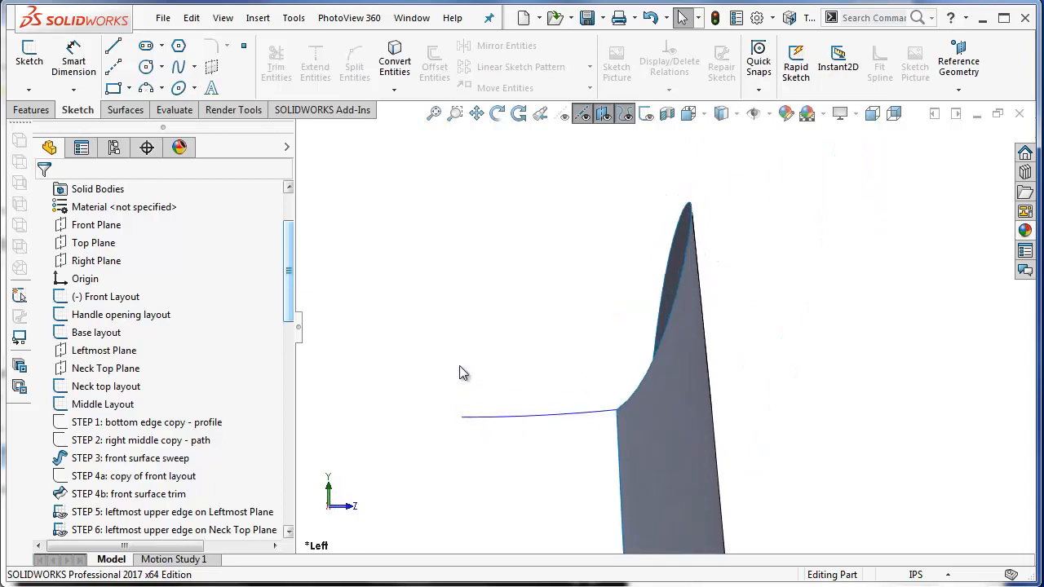
# Roll the model back to just after STEP 4b: front surface trim and show the sketches again
pyautogui.press('F5')
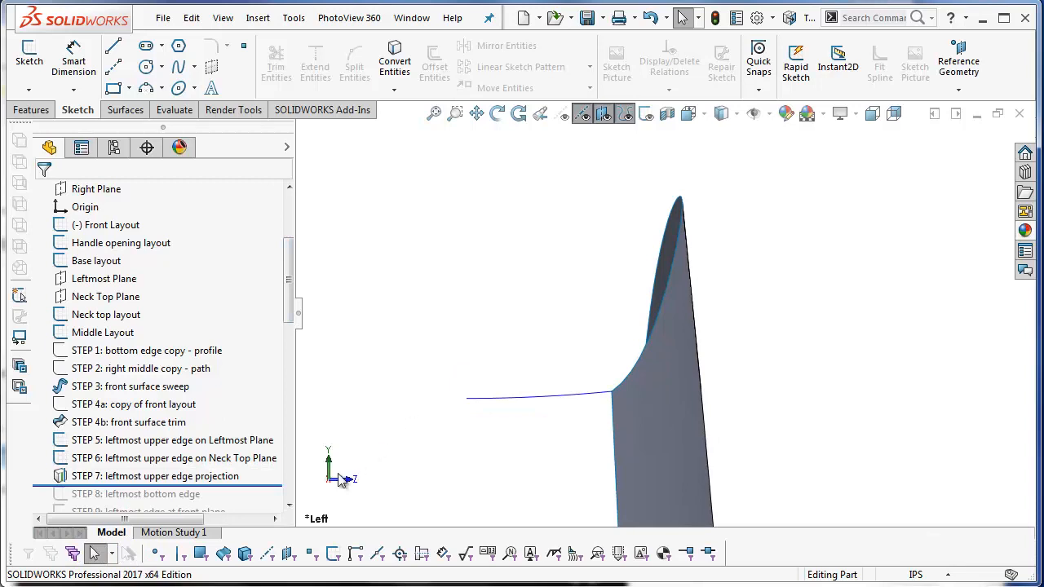
pyautogui.moveTo(272, 485); pyautogui.dragTo(275, 432)
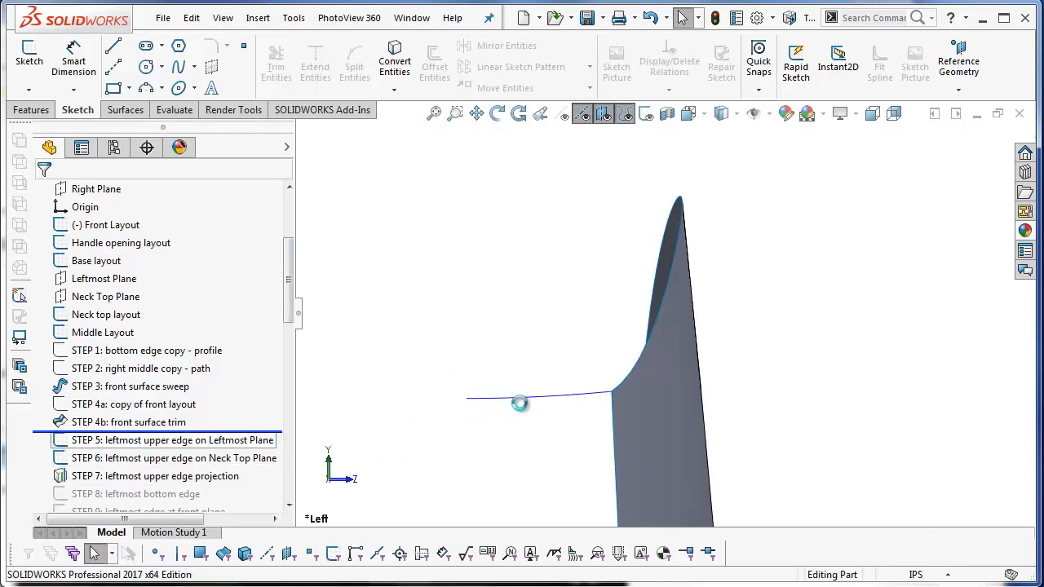
pyautogui.click(646, 113)
pyautogui.moveTo(581, 332); pyautogui.dragTo(510, 367, button='middle')
pyautogui.scroll(-4, 645, 325)
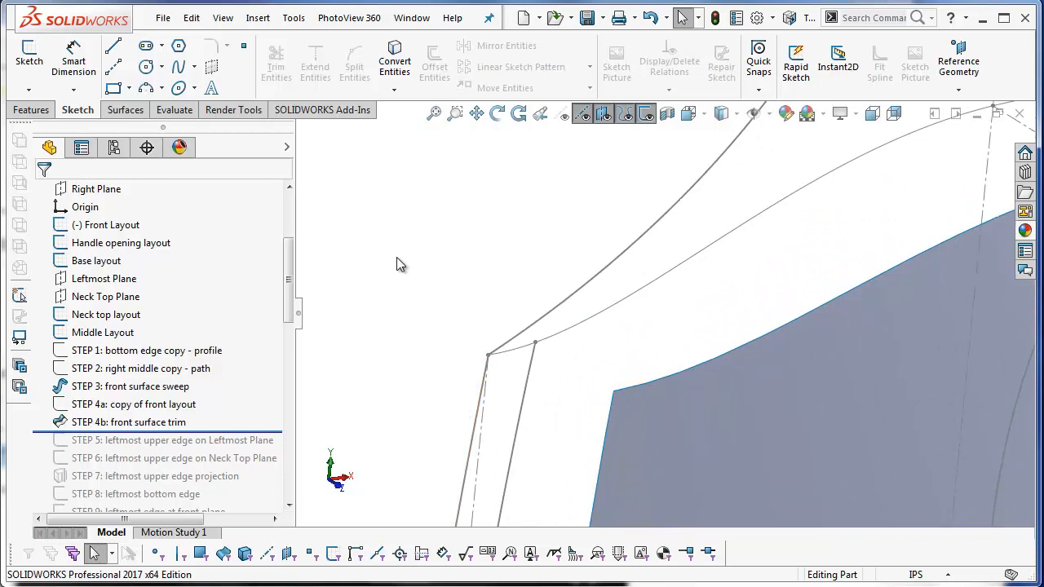
# In a new 3D sketch, draw a two-point spline from the Front Layout's upper-left corner to the front surface's upper-left corner
pyautogui.click(29, 90)
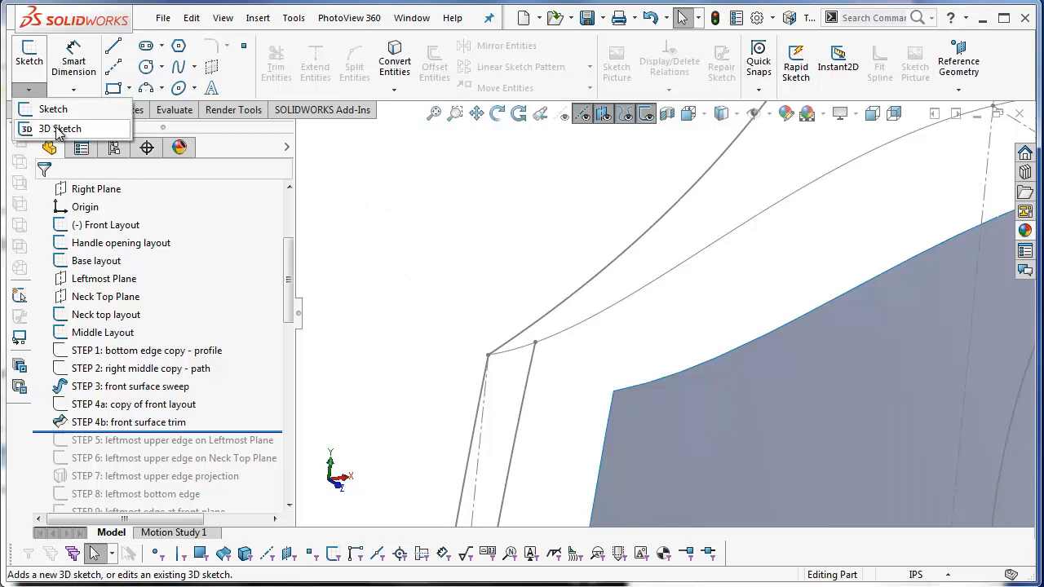
pyautogui.click(59, 128)
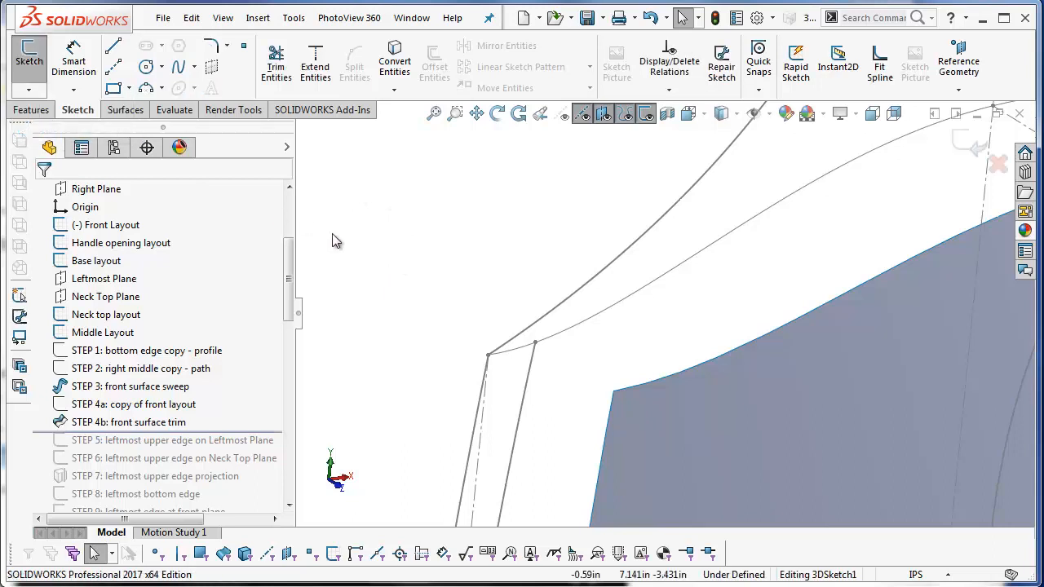
pyautogui.click(181, 69)
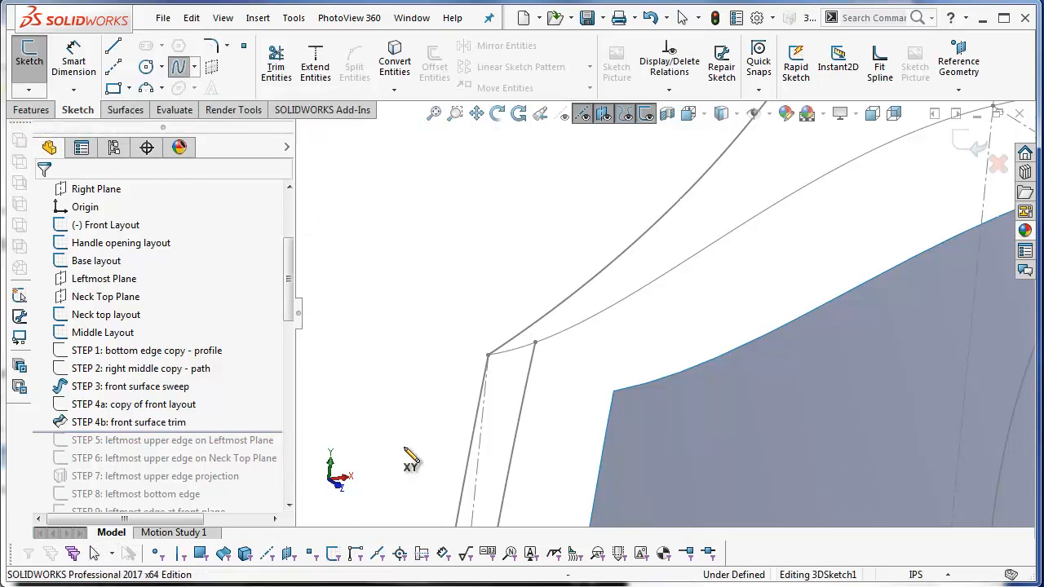
pyautogui.click(488, 355)
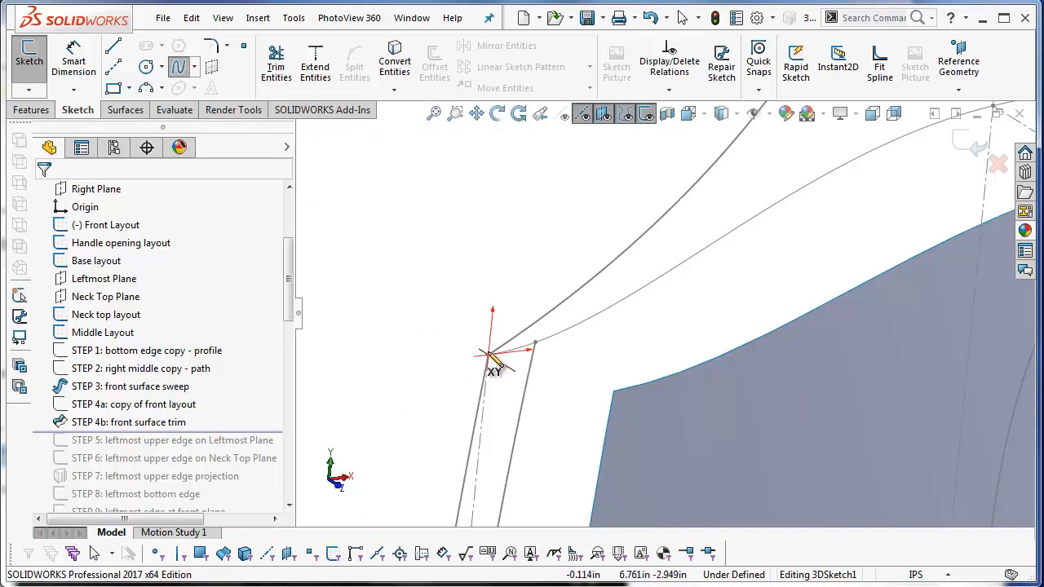
pyautogui.click(489, 356)
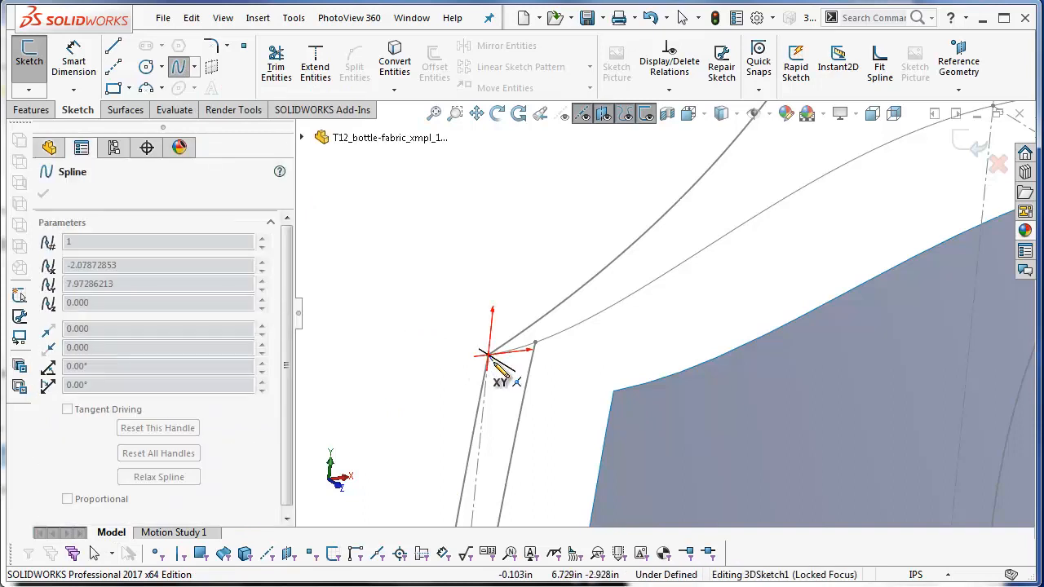
pyautogui.click(615, 391)
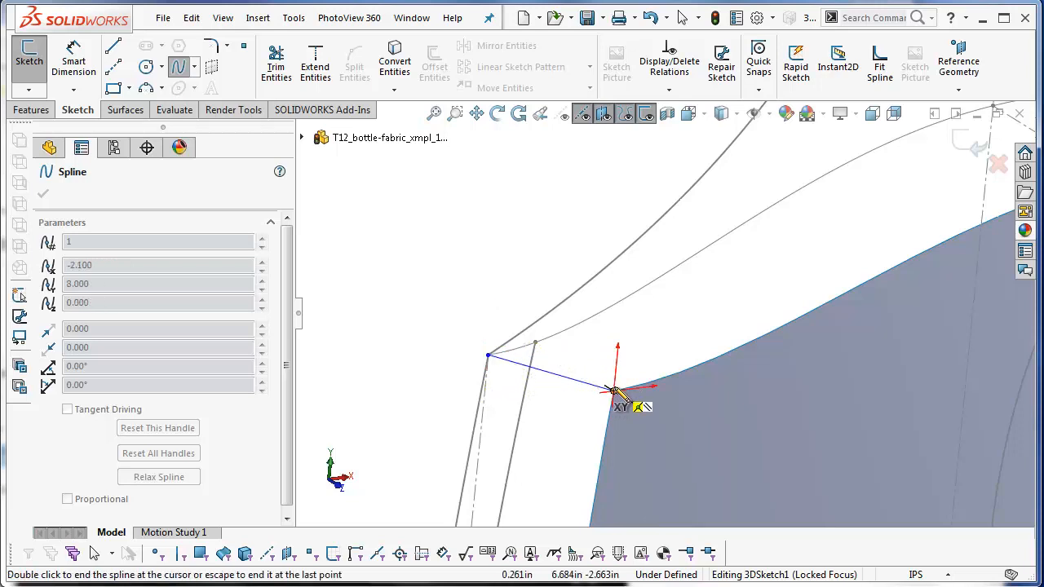
pyautogui.press('Escape')
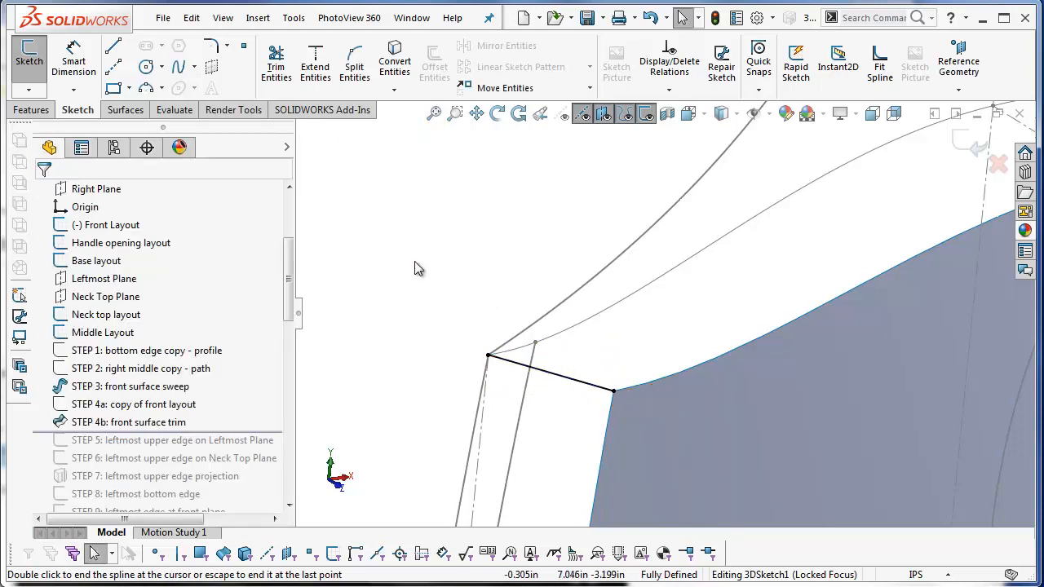
# In the left view, bend the spline with the tangent handle at its layout end and constrain that handle Along Z
pyautogui.click(689, 114)
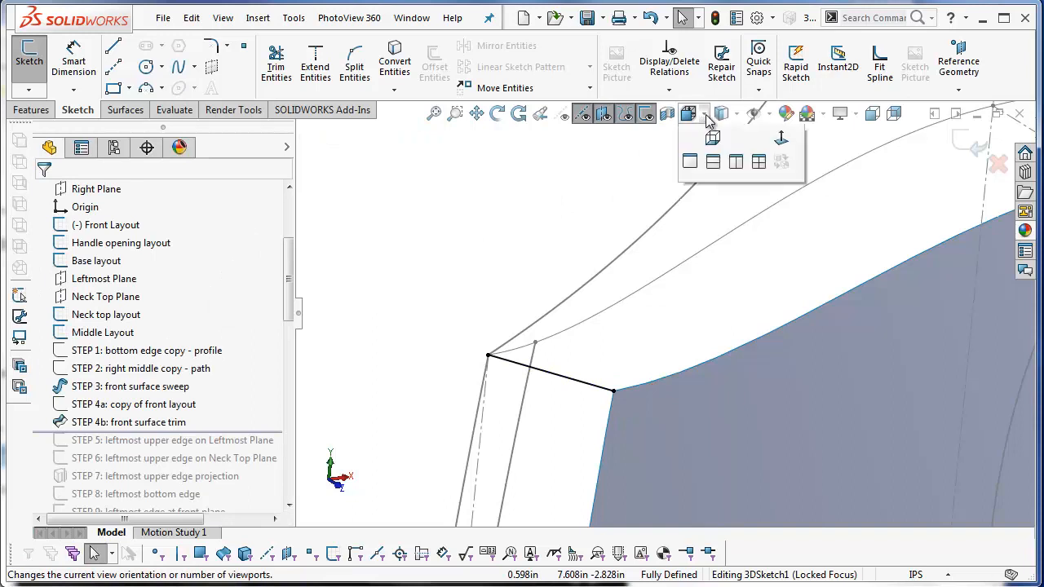
pyautogui.click(690, 182)
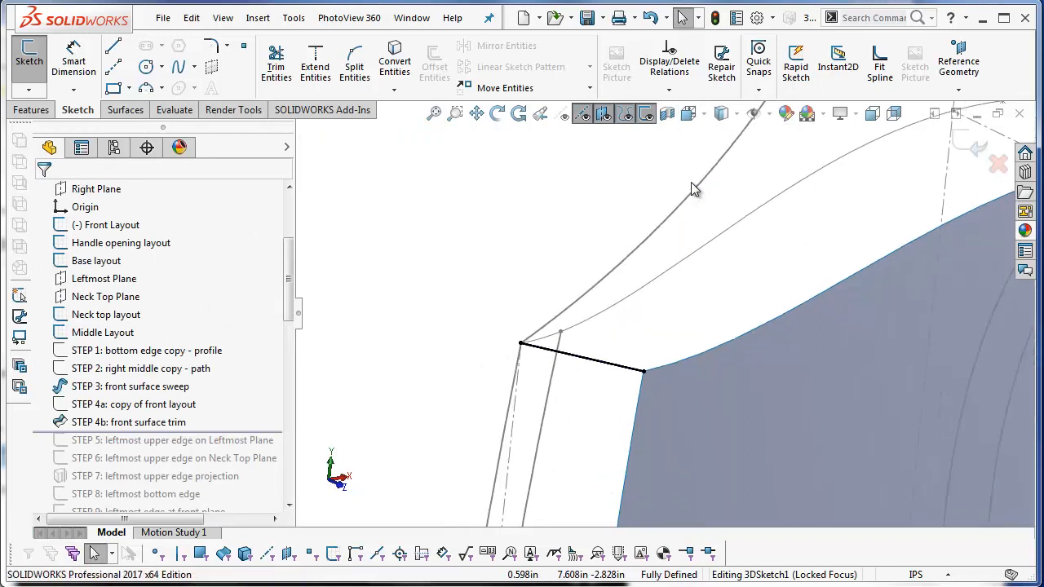
pyautogui.scroll(-10, 678, 210)
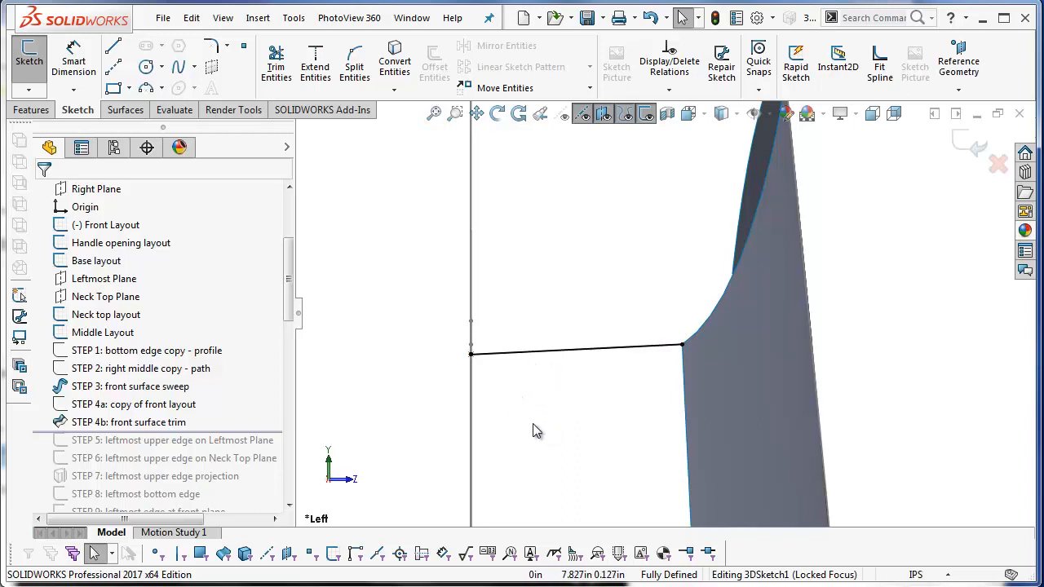
pyautogui.click(553, 352)
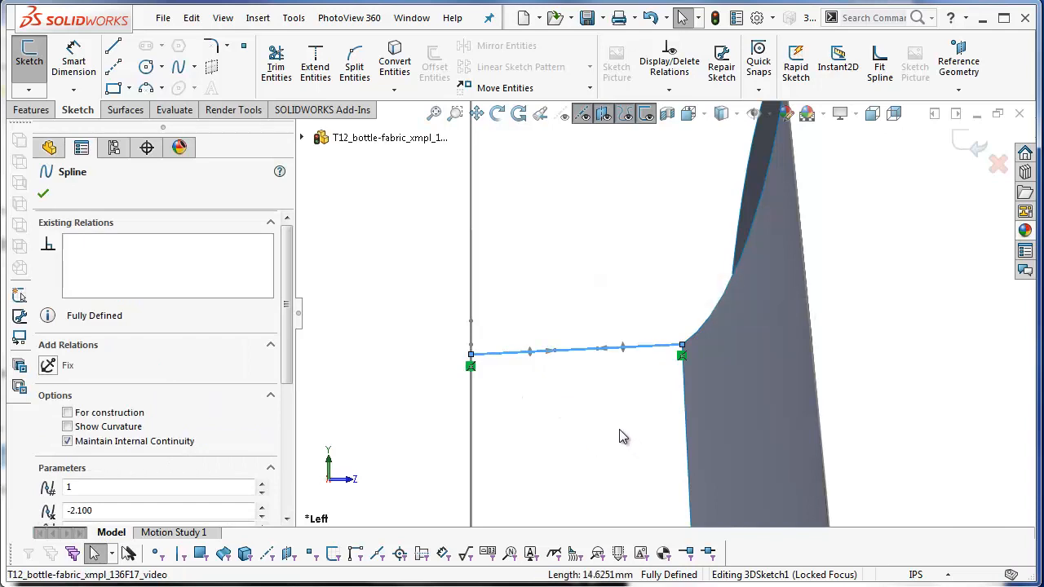
pyautogui.moveTo(555, 352); pyautogui.dragTo(568, 373)
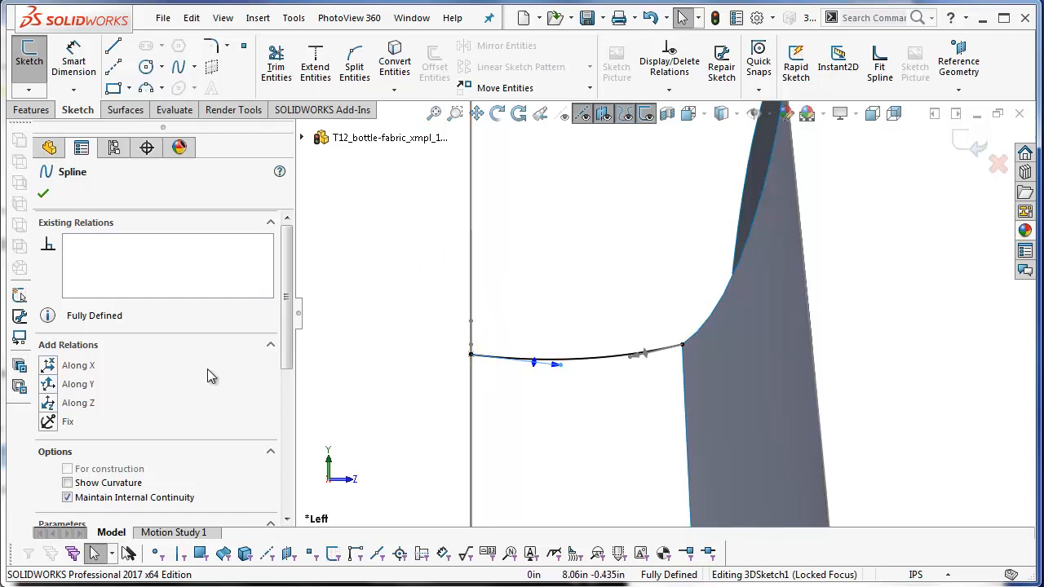
pyautogui.click(76, 403)
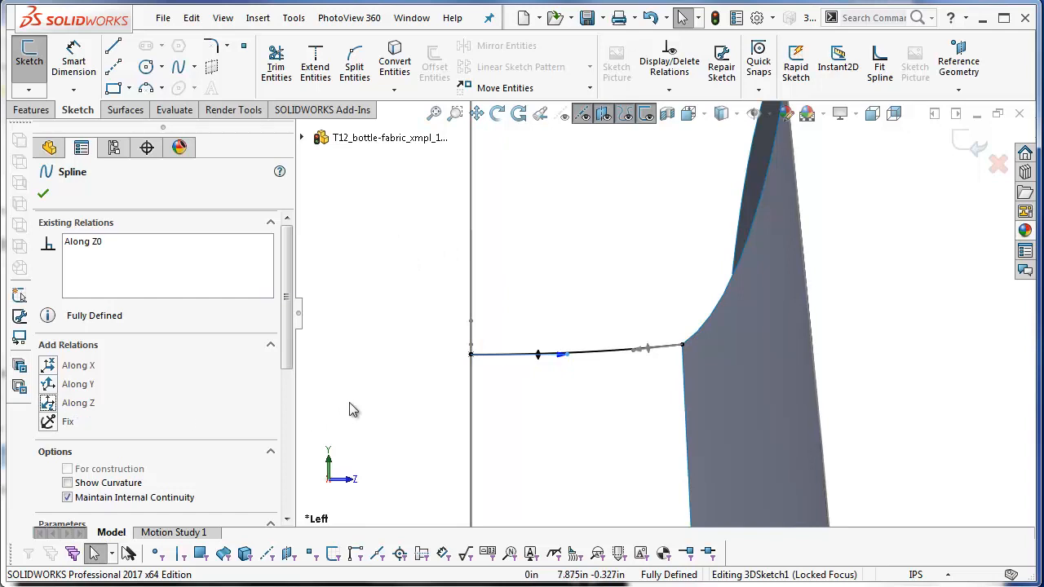
# Examine the 3D sketch spline in the left, top and oblique views, and close the 3D sketch
pyautogui.click(363, 408)
pyautogui.scroll(-2, 571, 312)
pyautogui.scroll(-1, 571, 313)
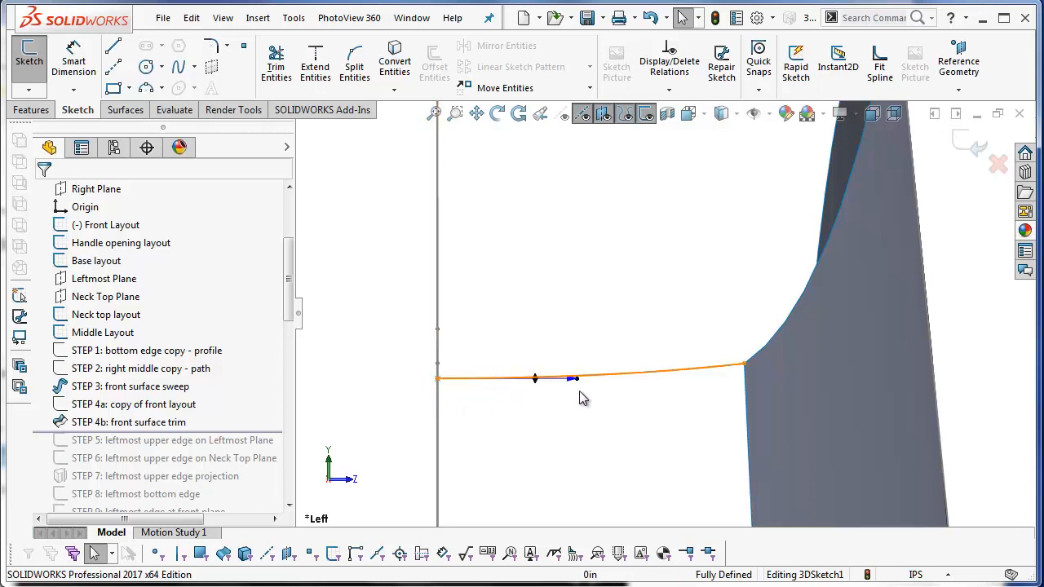
pyautogui.scroll(1, 628, 336)
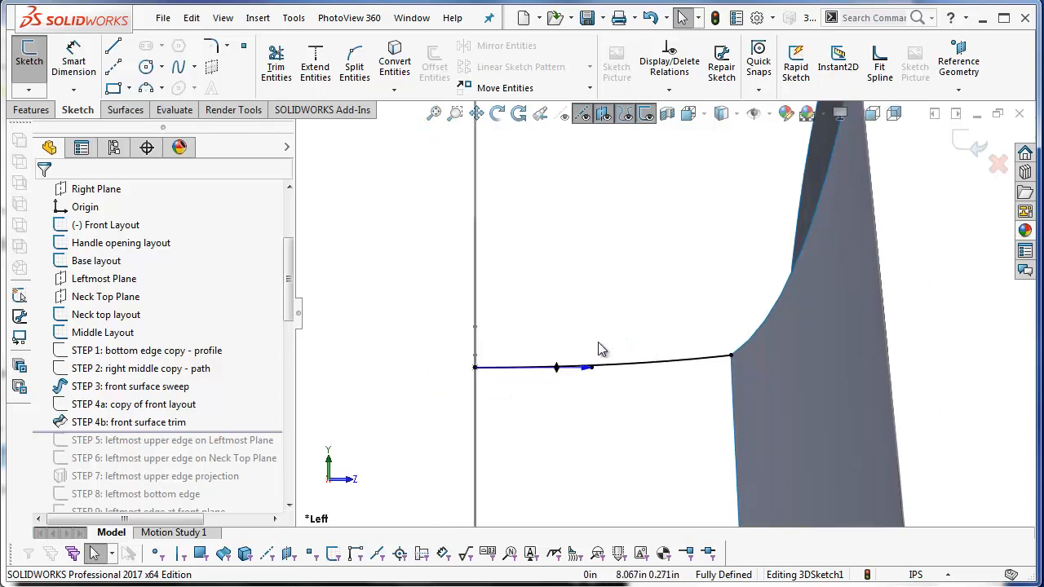
pyautogui.click(704, 114)
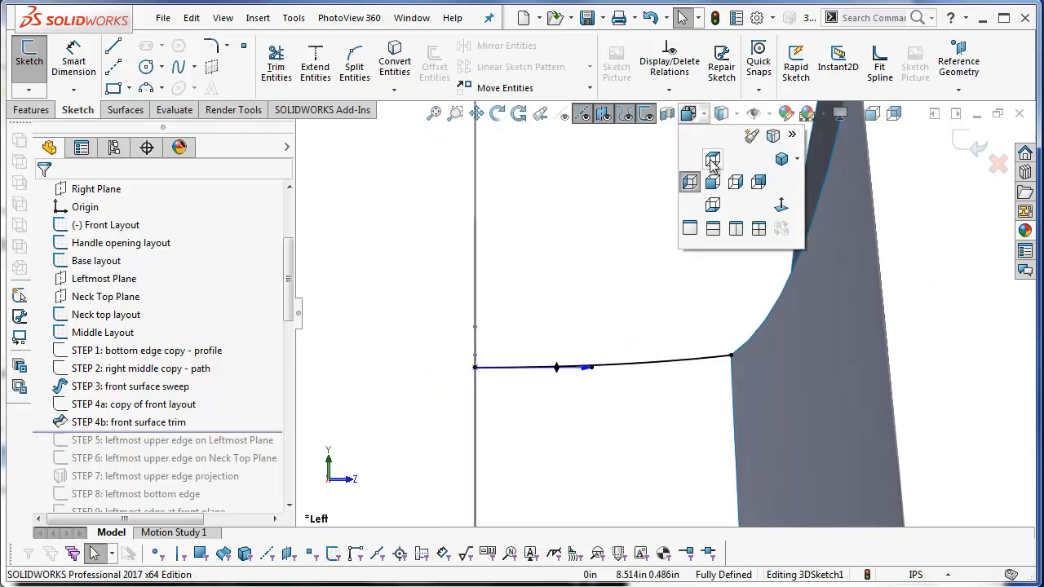
pyautogui.click(712, 159)
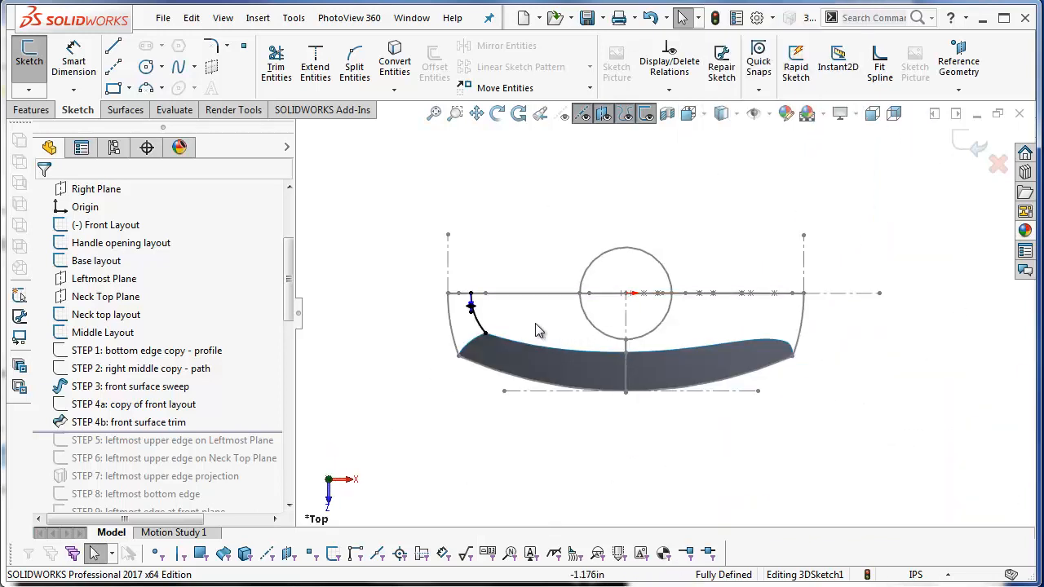
pyautogui.scroll(-6, 502, 325)
pyautogui.scroll(-3, 513, 282)
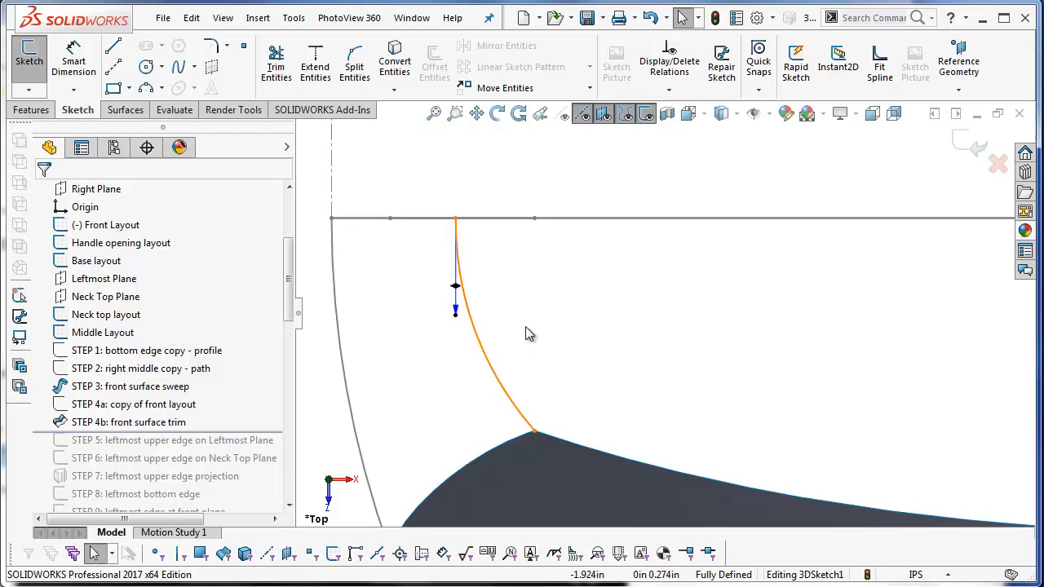
pyautogui.moveTo(563, 329)
pyautogui.mouseDown(button='middle')
pyautogui.moveTo(682, 340)
pyautogui.moveTo(674, 250)
pyautogui.moveTo(650, 210)
pyautogui.moveTo(635, 219)
pyautogui.moveTo(660, 332)
pyautogui.mouseUp(button='middle')
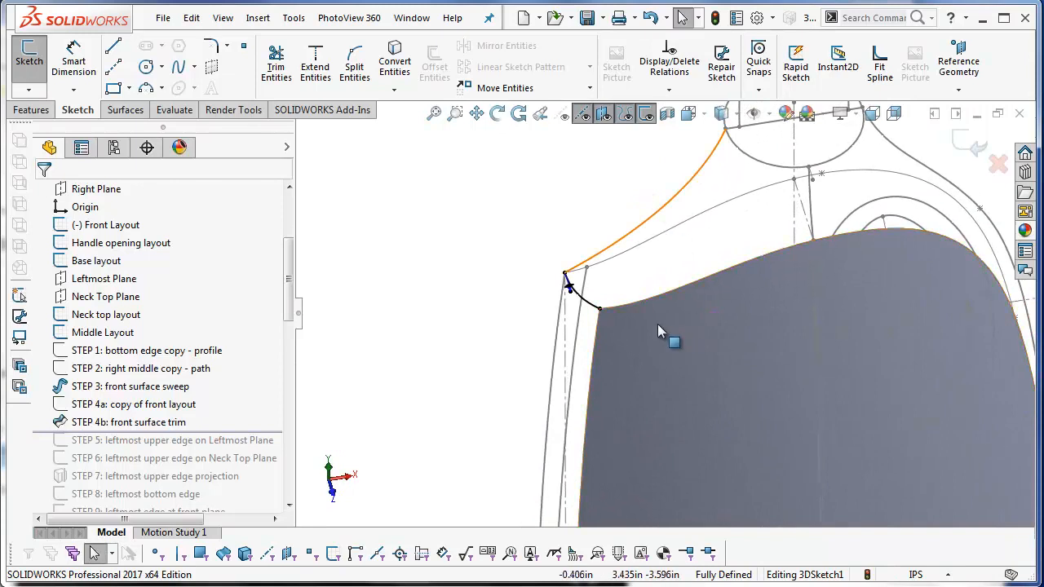
pyautogui.scroll(-5, 627, 275)
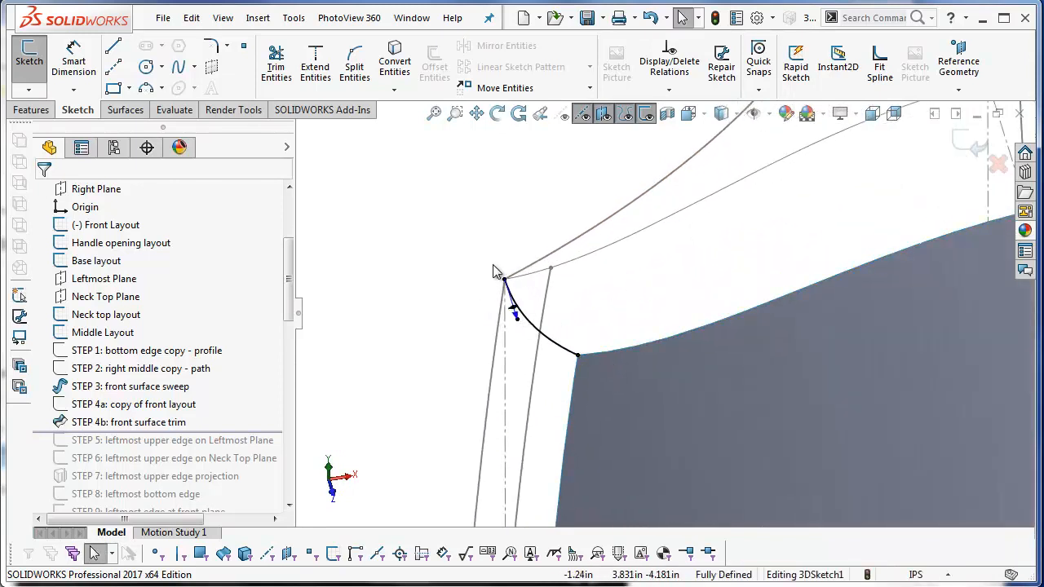
pyautogui.click(963, 142)
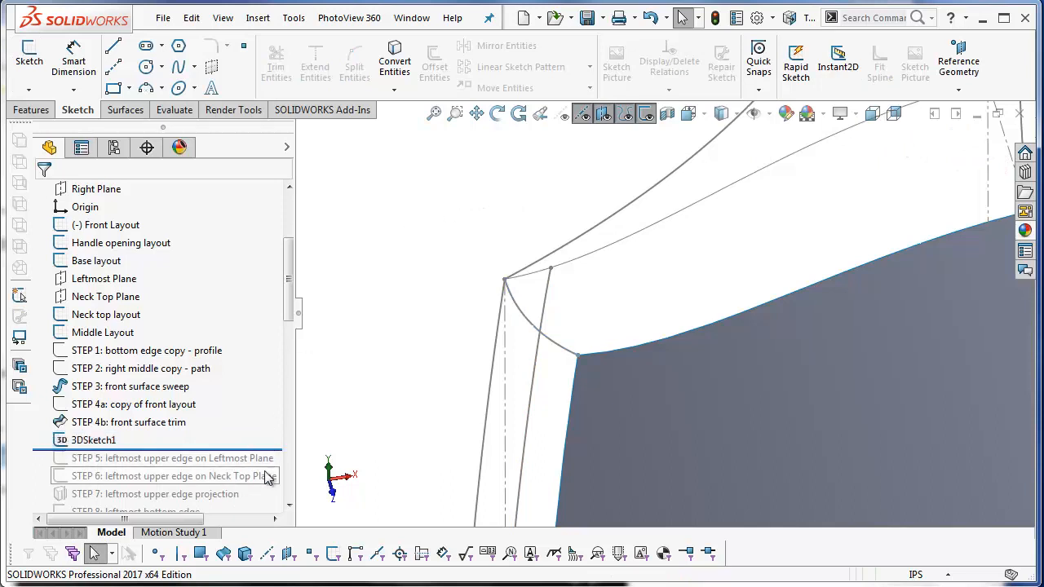
# Roll the model forward to just after STEP 7: leftmost upper edge projection and remove the alternative 3D sketch
pyautogui.moveTo(41, 450); pyautogui.dragTo(98, 395)
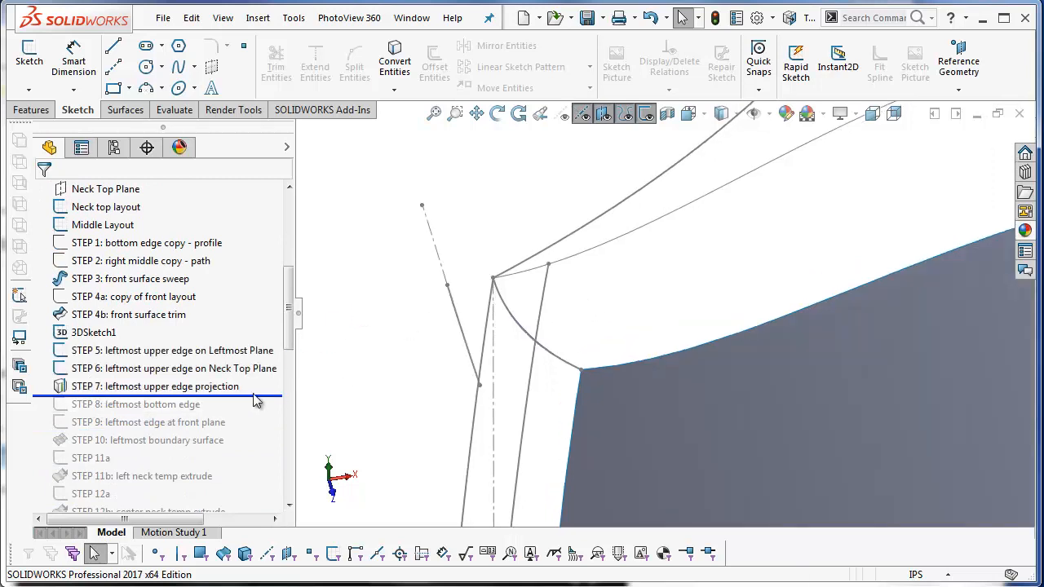
pyautogui.click(206, 389)
pyautogui.scroll(-4, 498, 314)
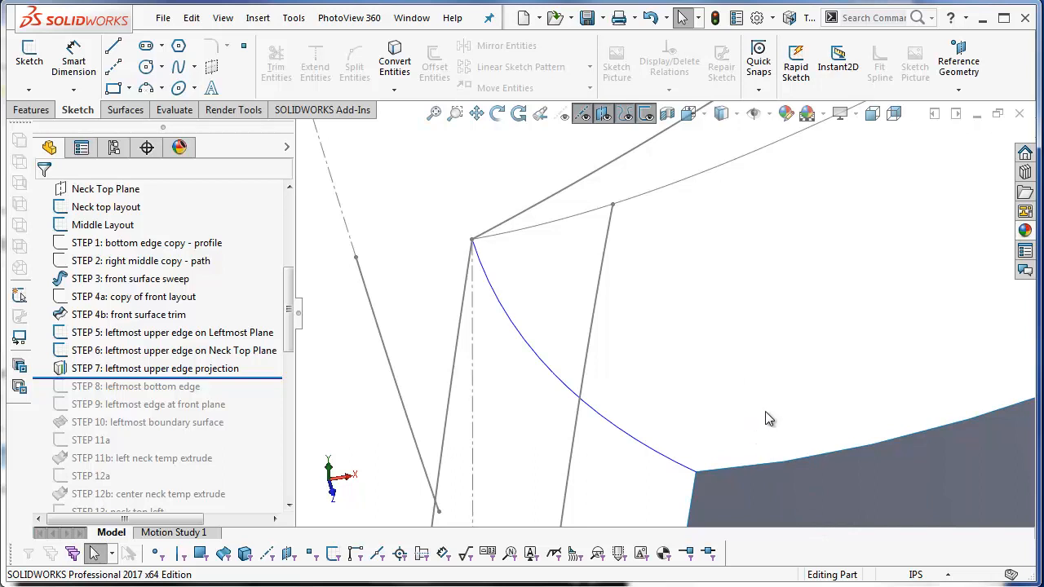
pyautogui.scroll(5, 765, 411)
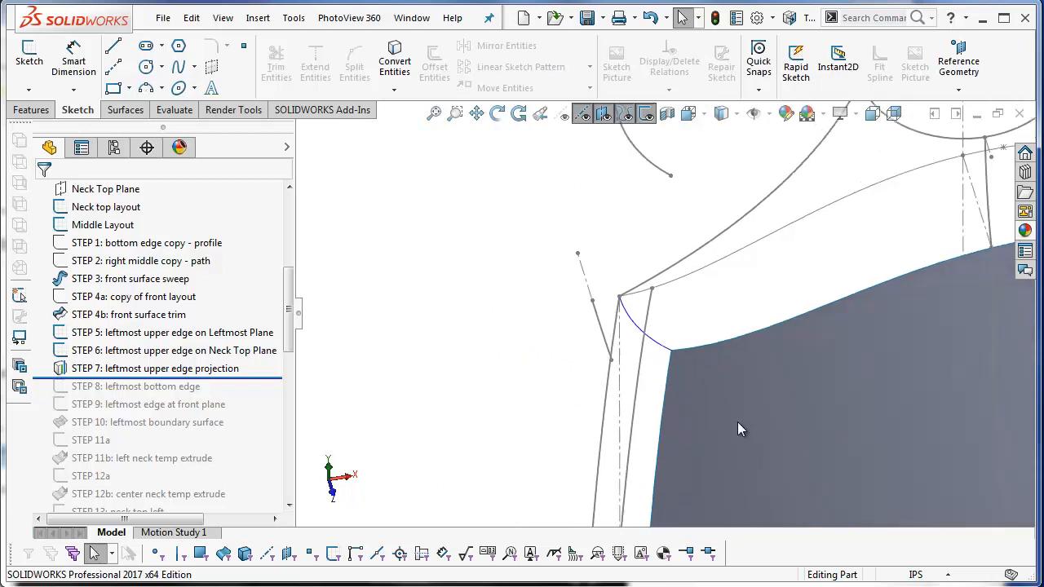
pyautogui.scroll(-2, 738, 422)
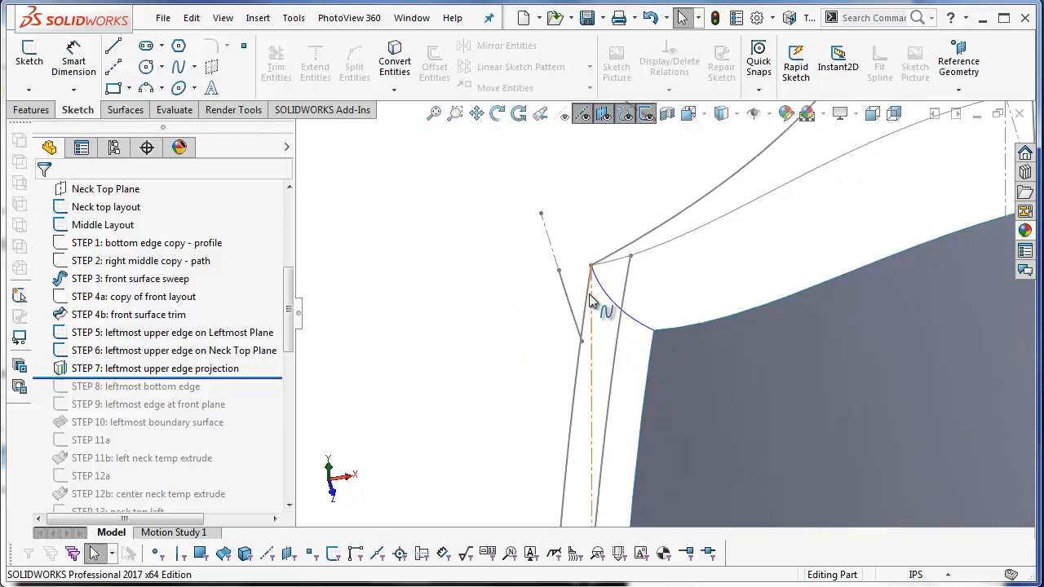
pyautogui.scroll(5, 531, 457)
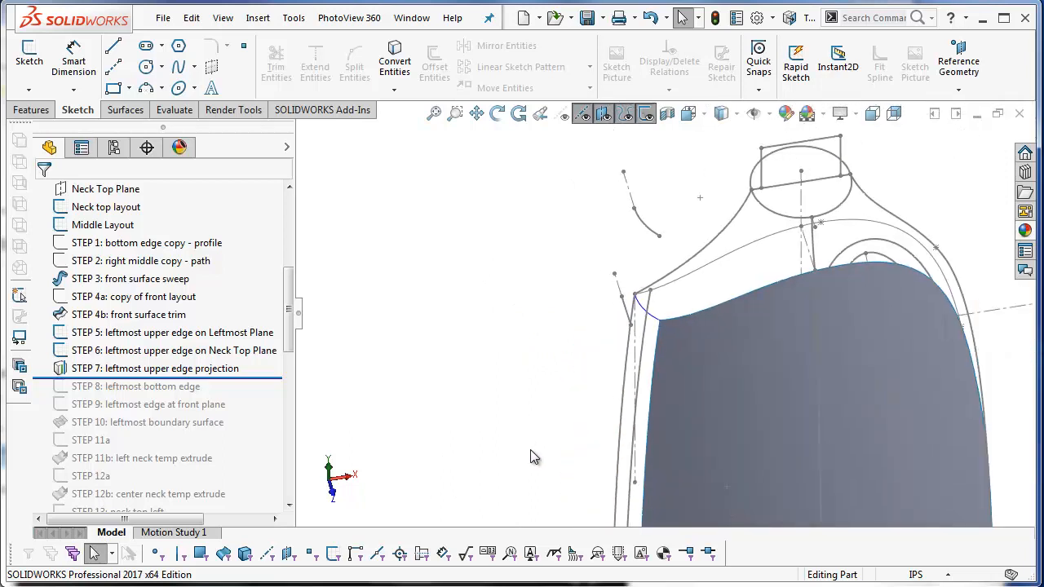
# On the Top Plane, sketch the leftmost bottom edge by converting the Base layout's left arc, and close the sketch
pyautogui.scroll(-6, 658, 460)
pyautogui.scroll(-2, 658, 454)
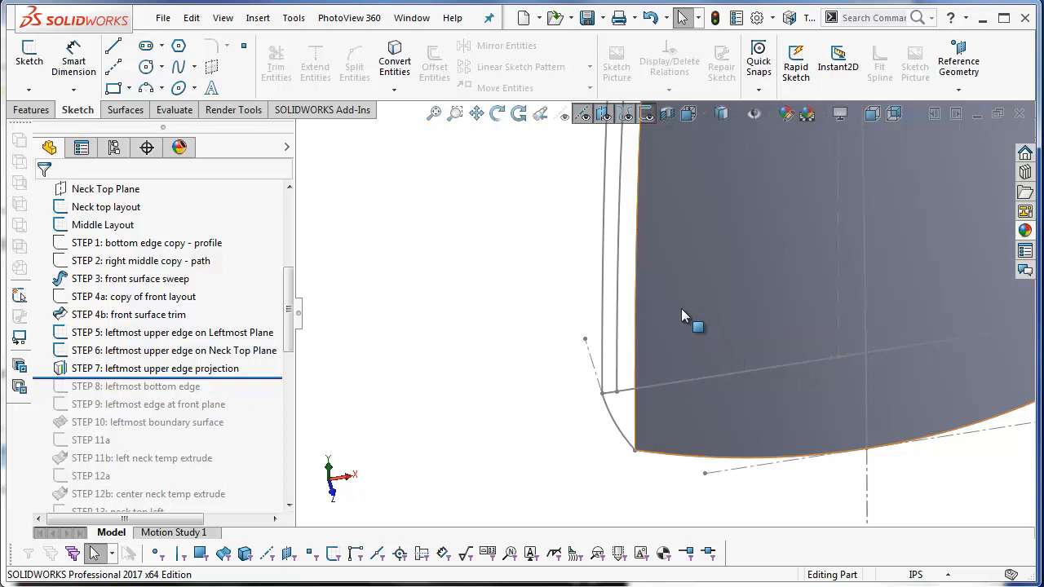
pyautogui.moveTo(291, 298); pyautogui.dragTo(295, 235)
pyautogui.scroll(1, 295, 235)
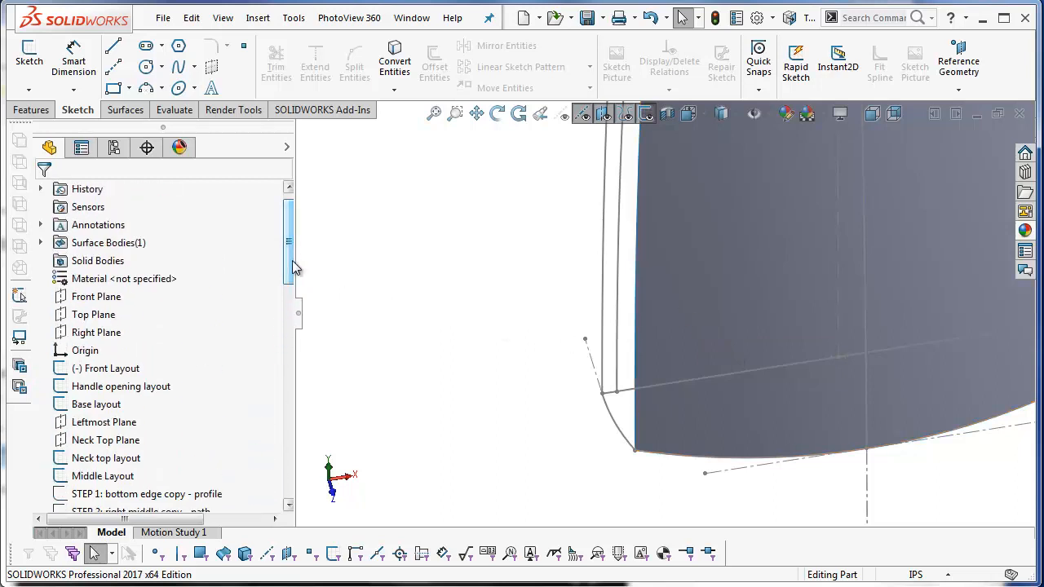
pyautogui.rightClick(97, 316)
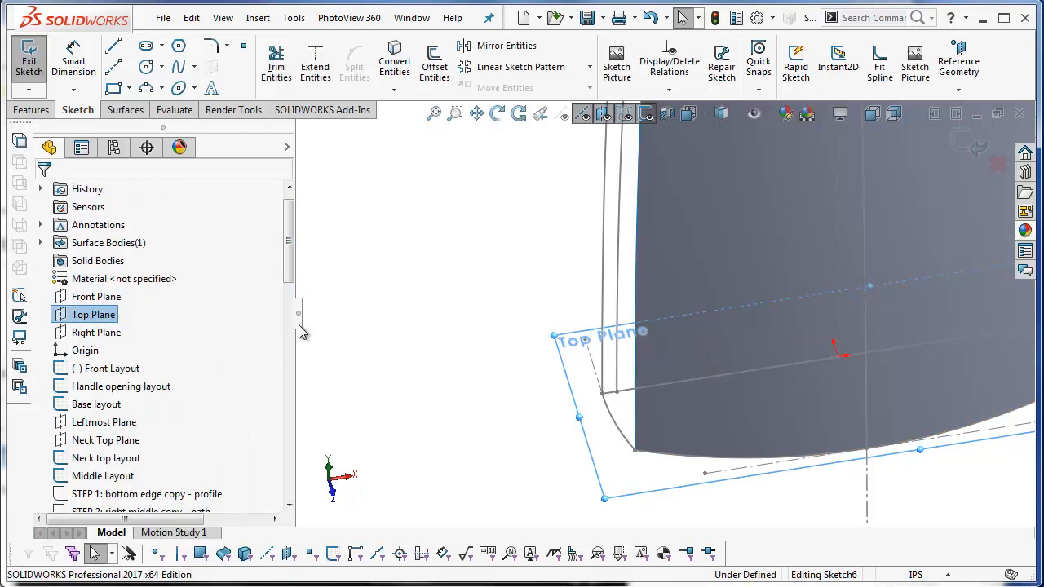
pyautogui.click(120, 290)
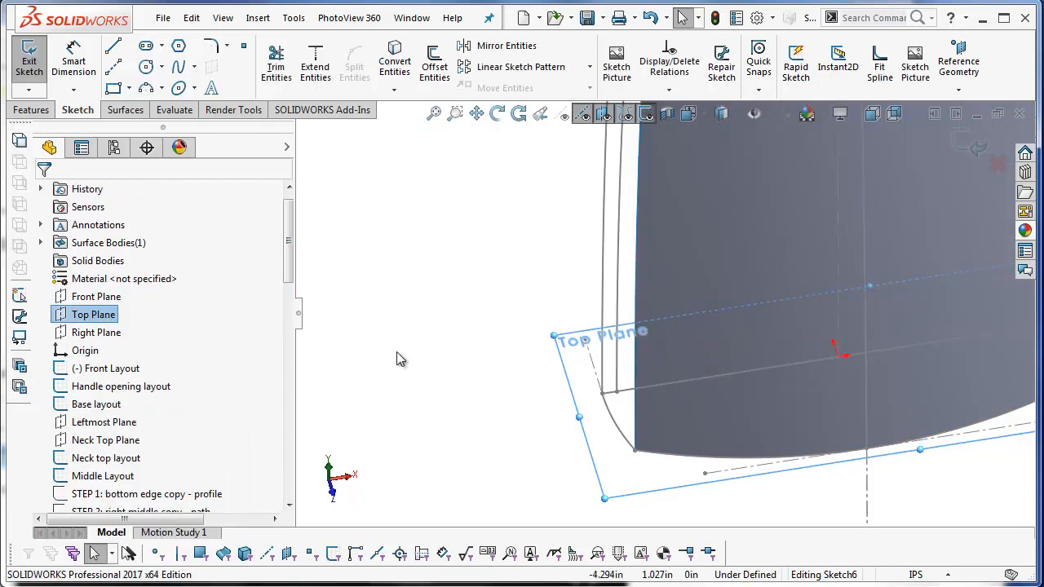
pyautogui.click(615, 420)
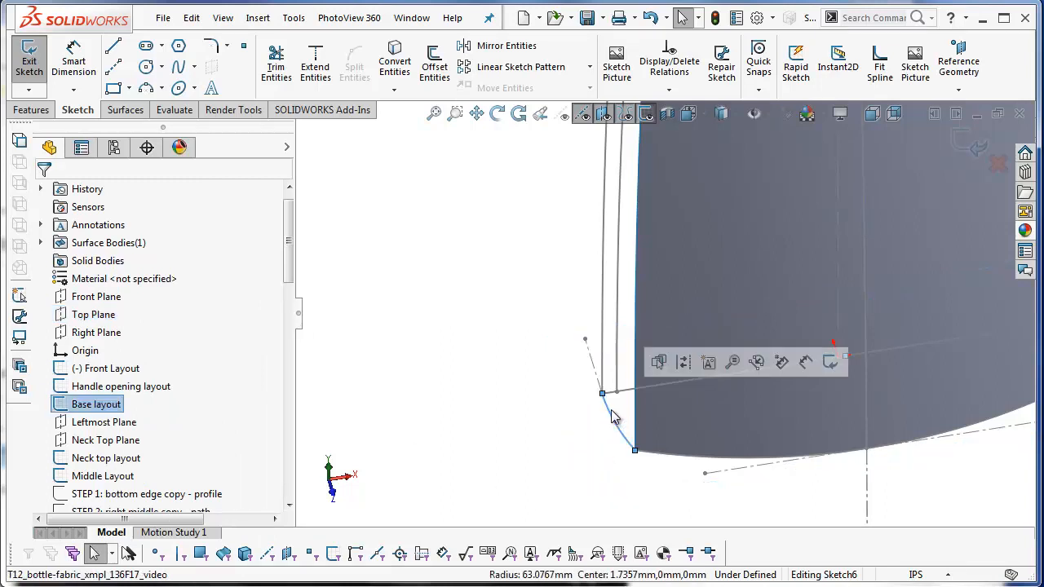
pyautogui.click(396, 66)
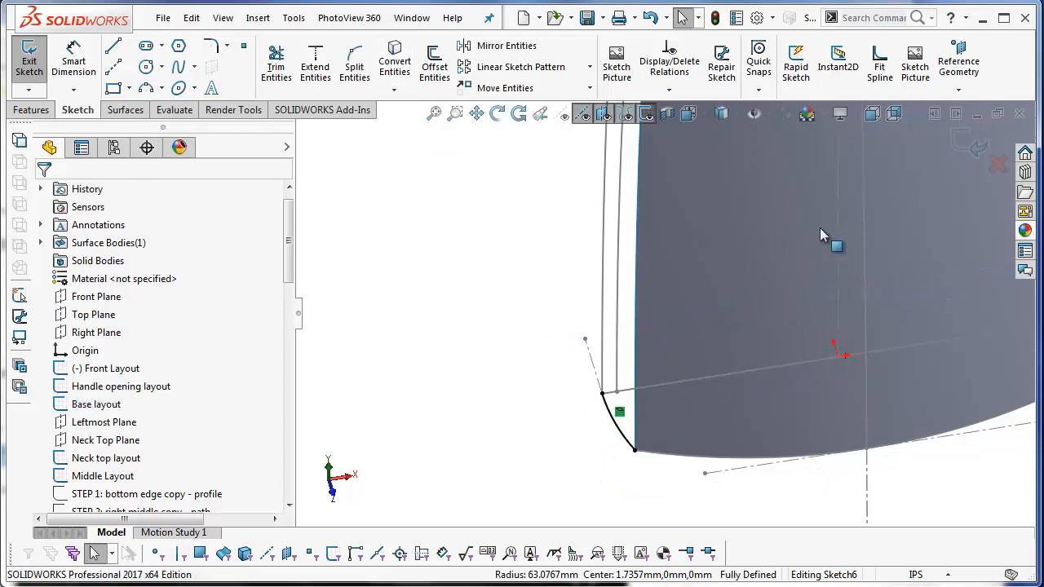
pyautogui.click(963, 149)
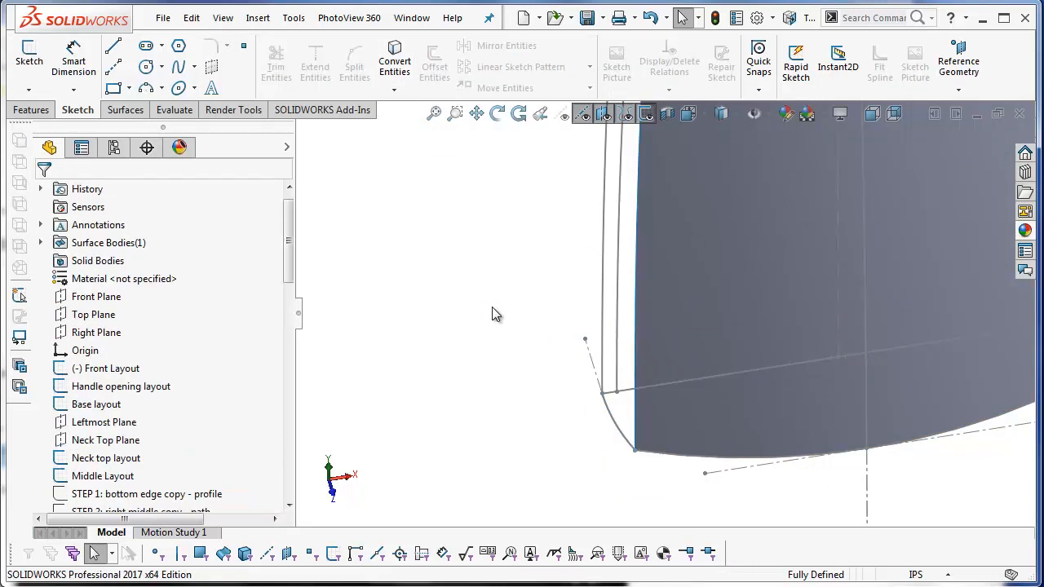
# On the Front Plane, sketch the leftmost edge by converting the Front Layout's outer left curve, and close the sketch
pyautogui.rightClick(118, 298)
pyautogui.click(124, 273)
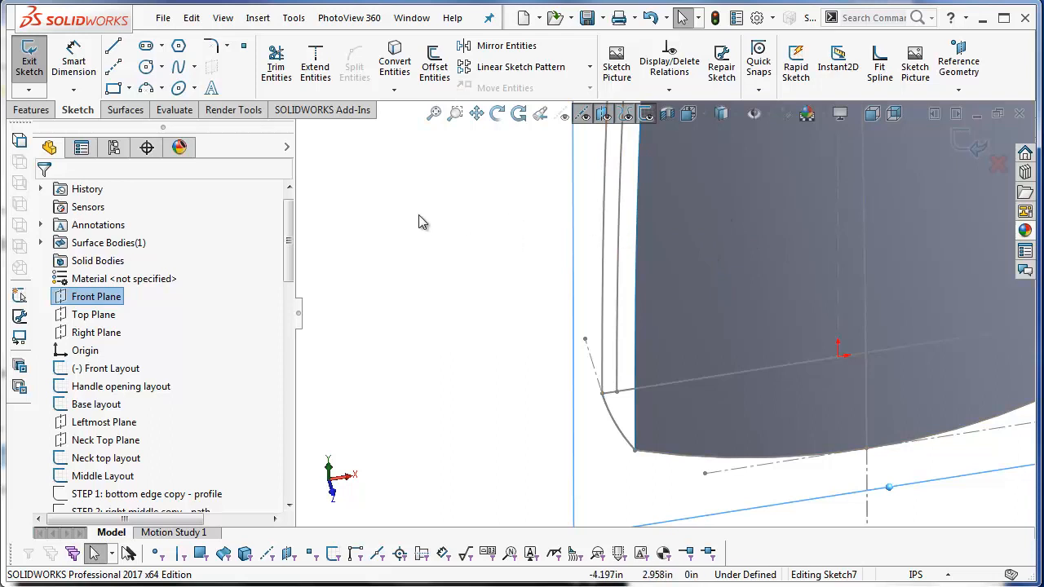
pyautogui.click(604, 235)
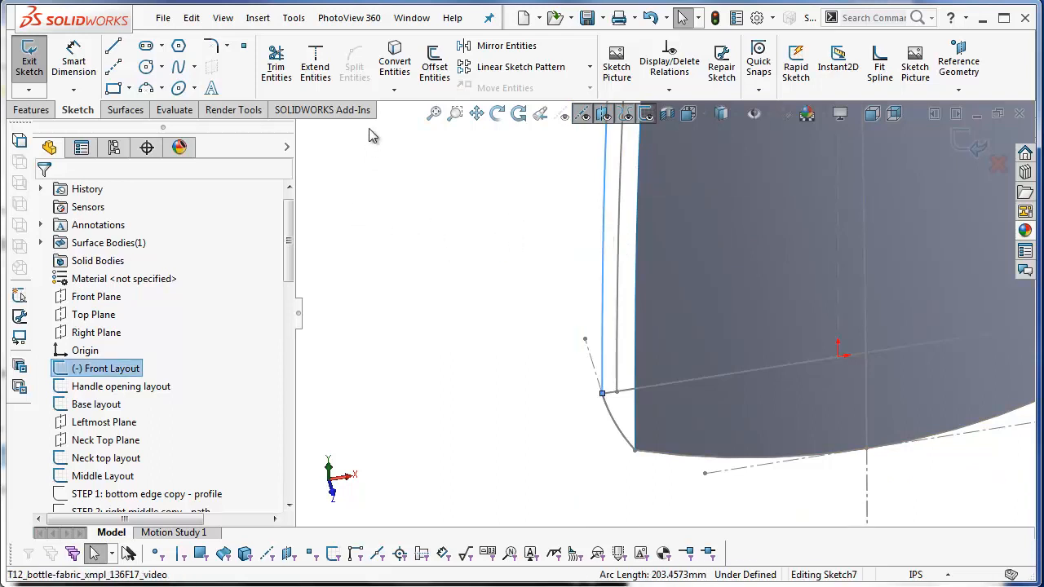
pyautogui.click(395, 62)
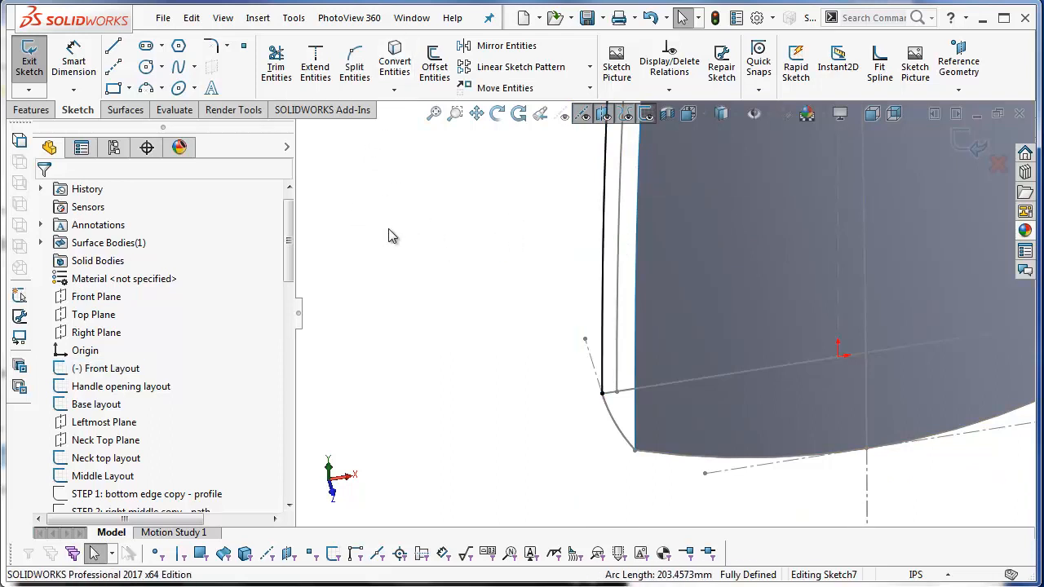
pyautogui.click(968, 145)
pyautogui.click(464, 336)
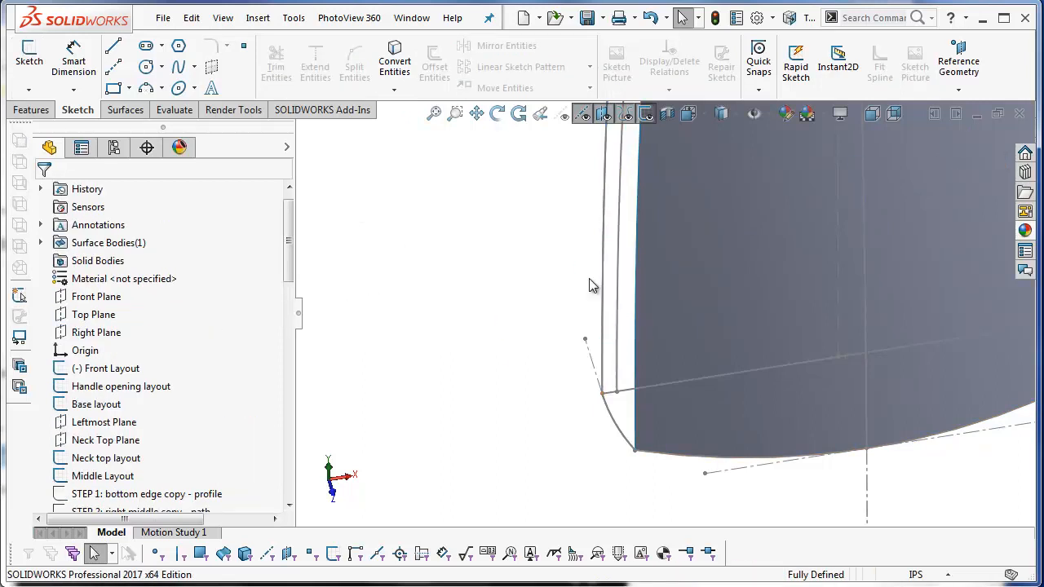
# Start a Boundary Surface with the Front Plane edge sketch and the trimmed front surface's left edge as Direction 1 curves
pyautogui.moveTo(290, 277); pyautogui.dragTo(302, 356)
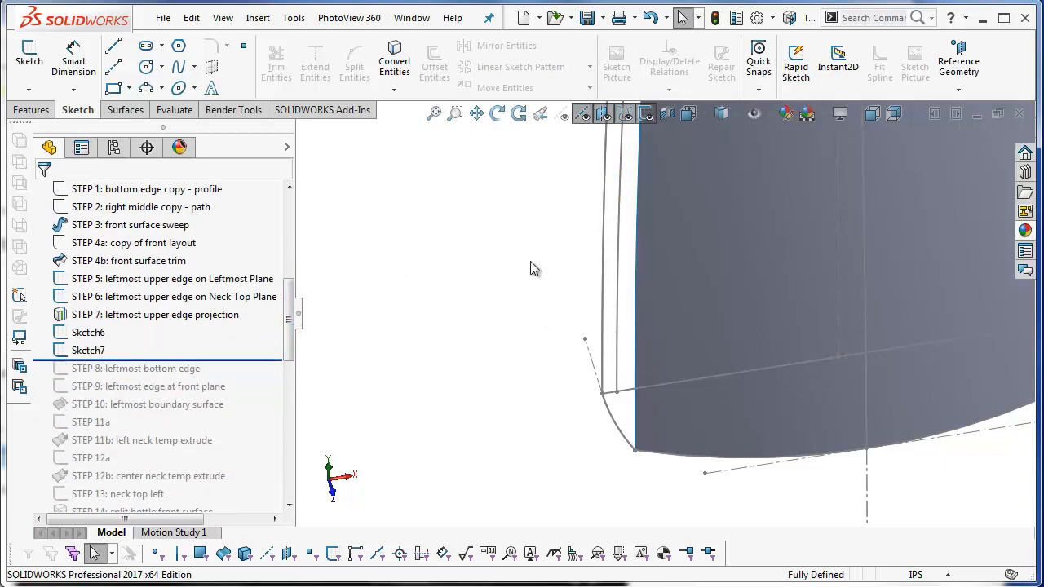
pyautogui.click(434, 112)
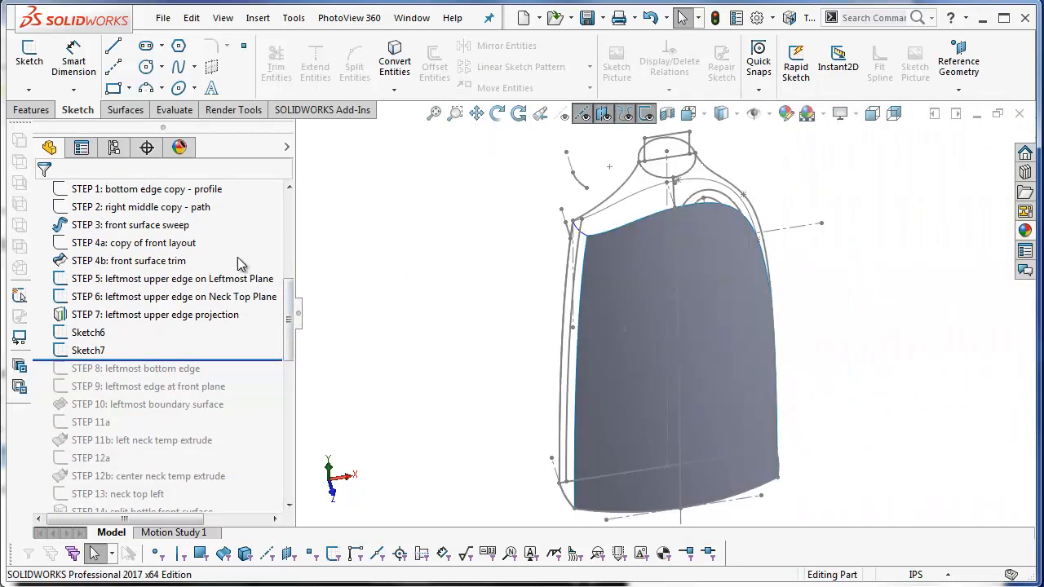
pyautogui.click(127, 110)
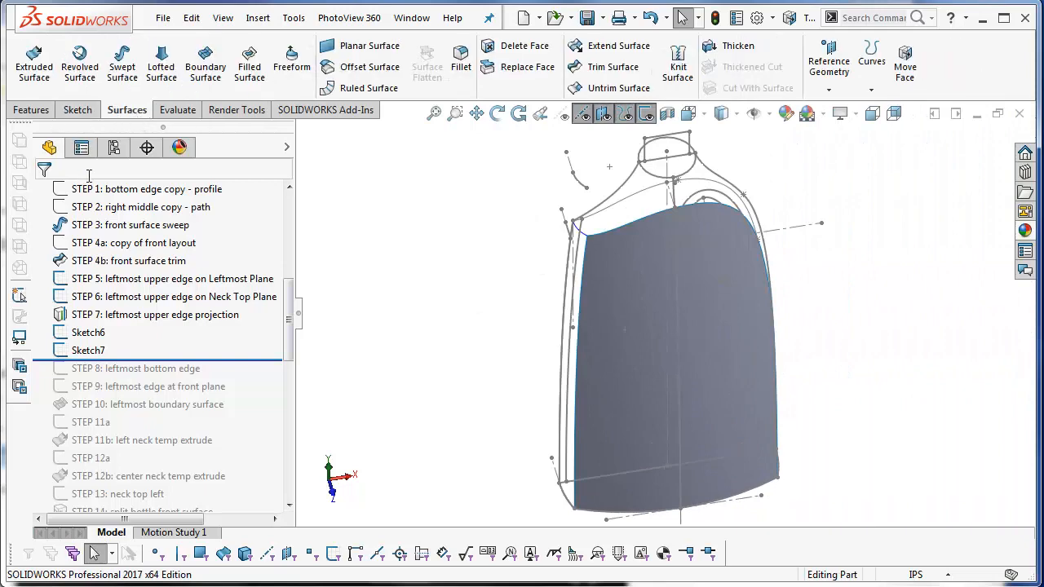
pyautogui.click(206, 63)
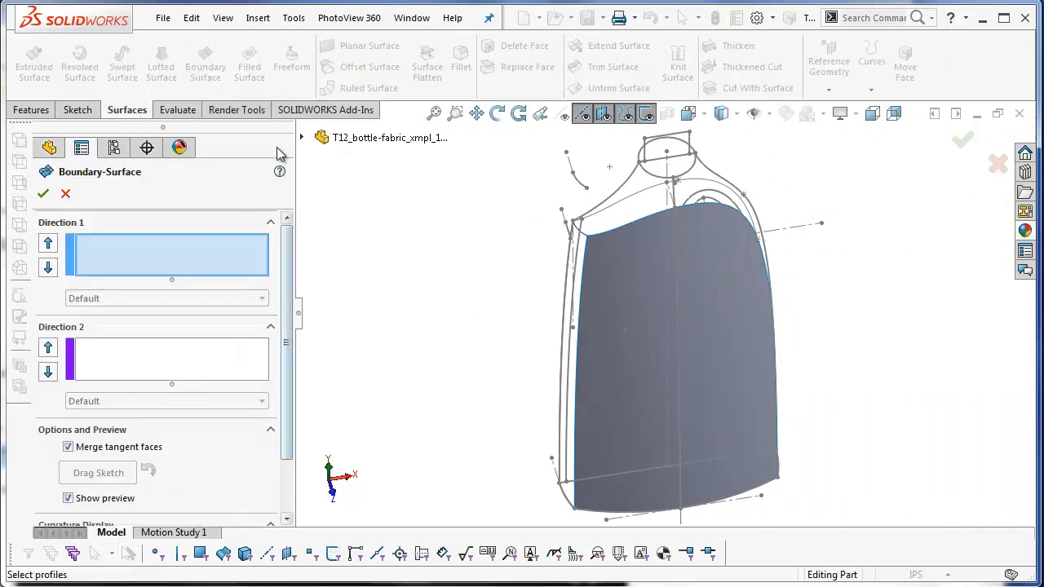
pyautogui.click(304, 139)
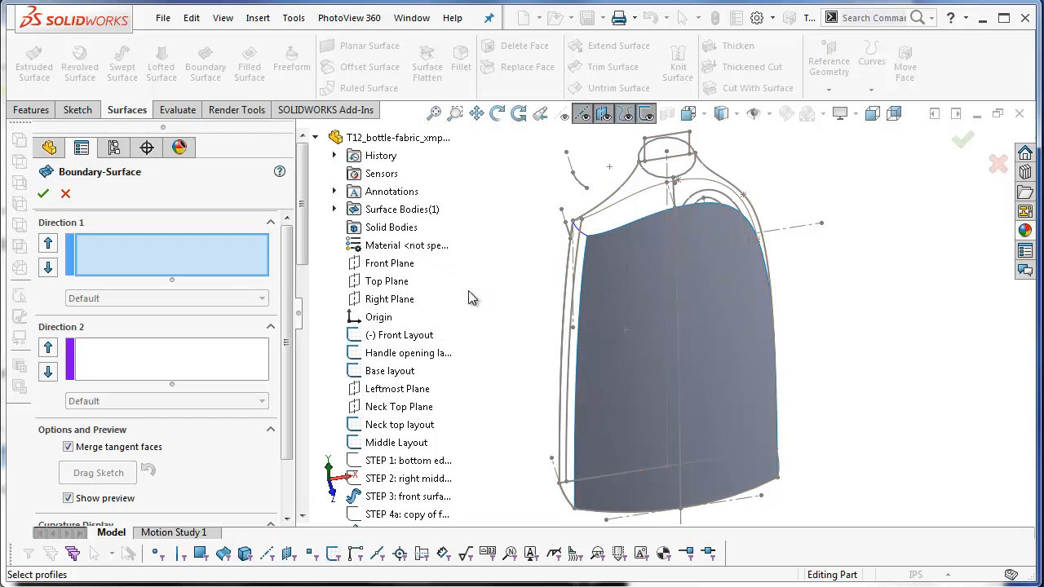
pyautogui.scroll(-5, 314, 331)
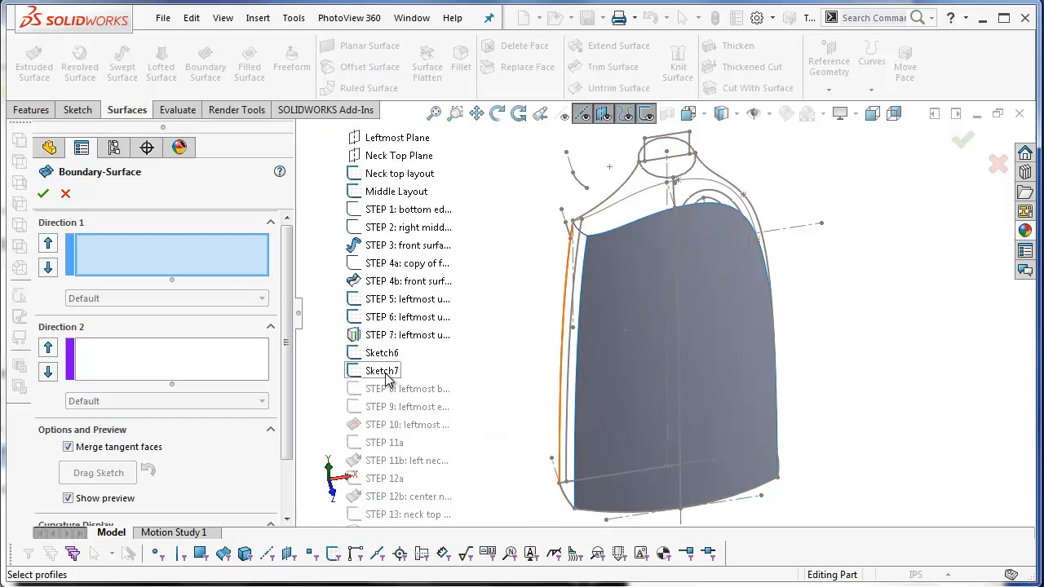
pyautogui.click(381, 370)
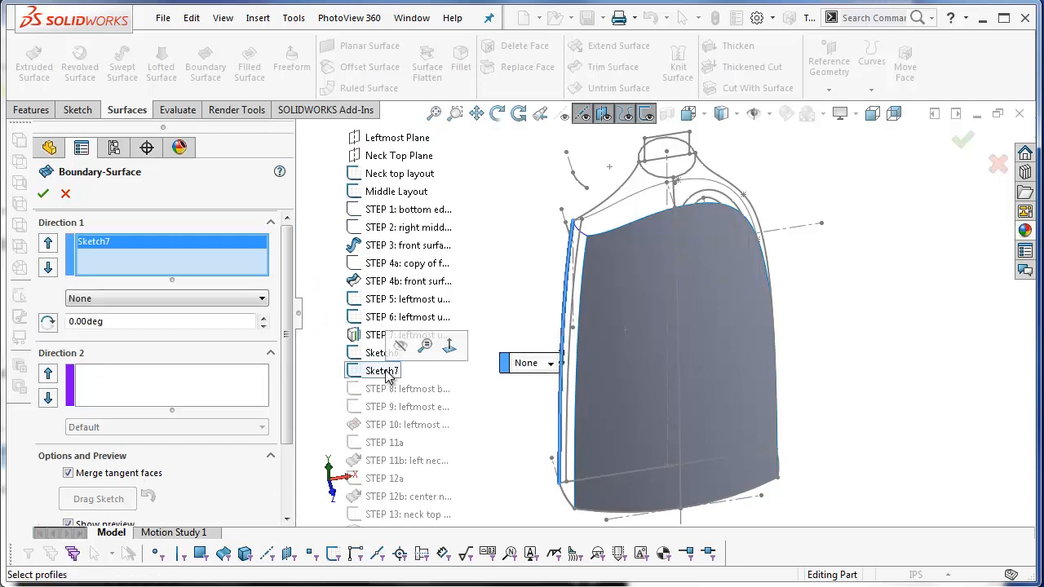
pyautogui.scroll(-5, 575, 310)
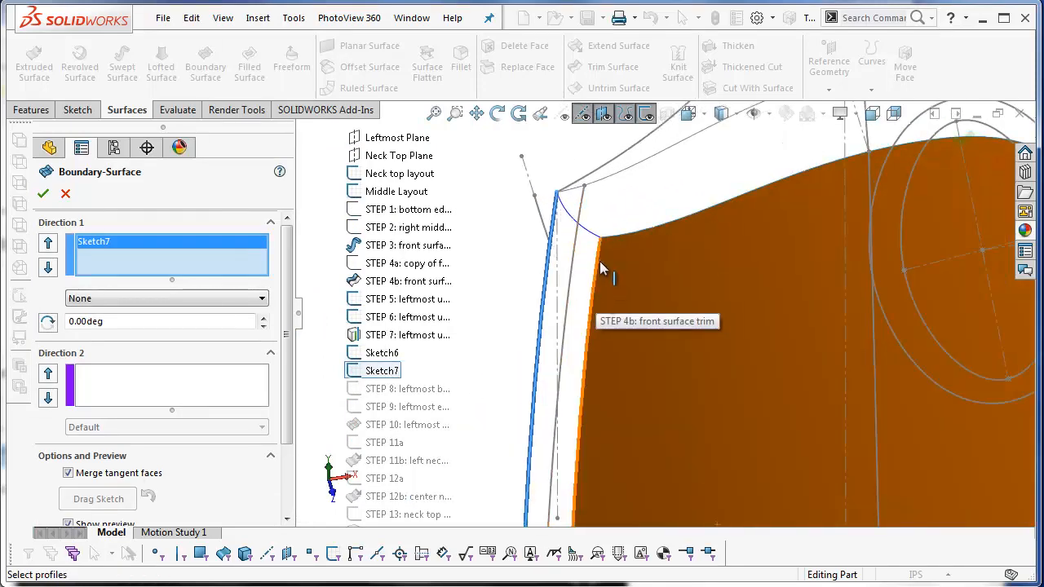
pyautogui.click(601, 264)
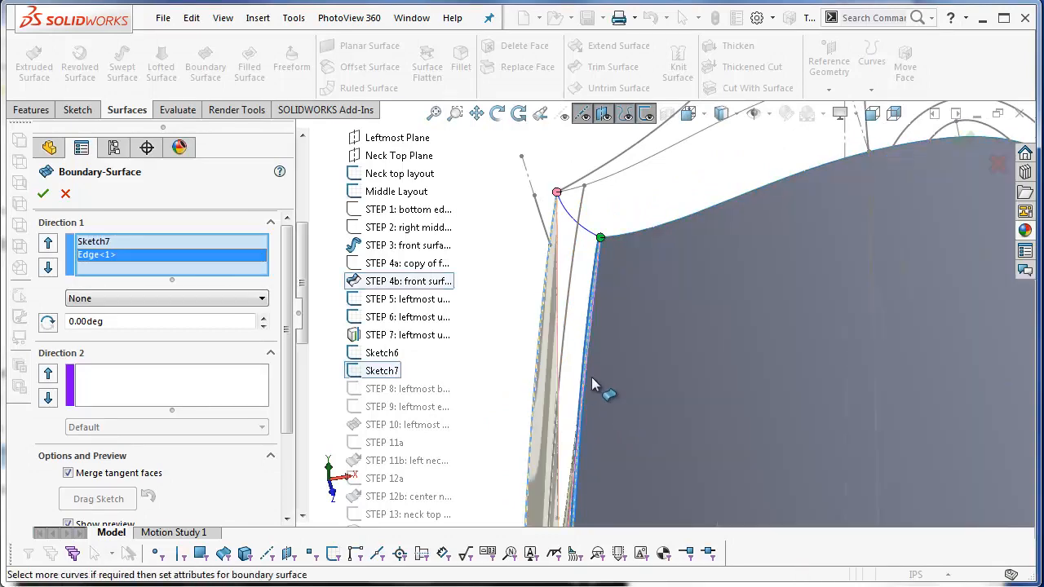
pyautogui.scroll(5, 665, 489)
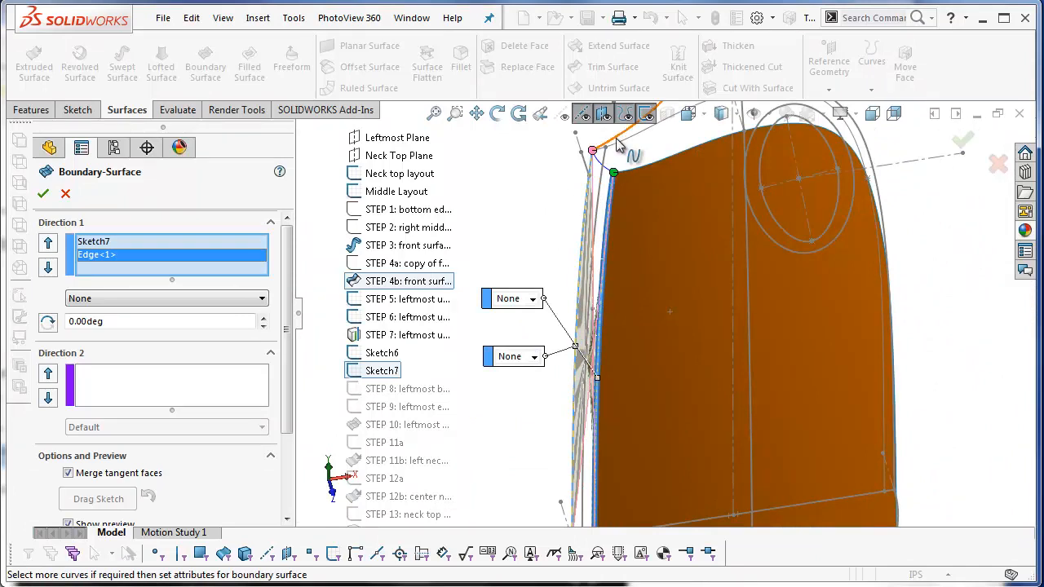
pyautogui.scroll(-3, 614, 155)
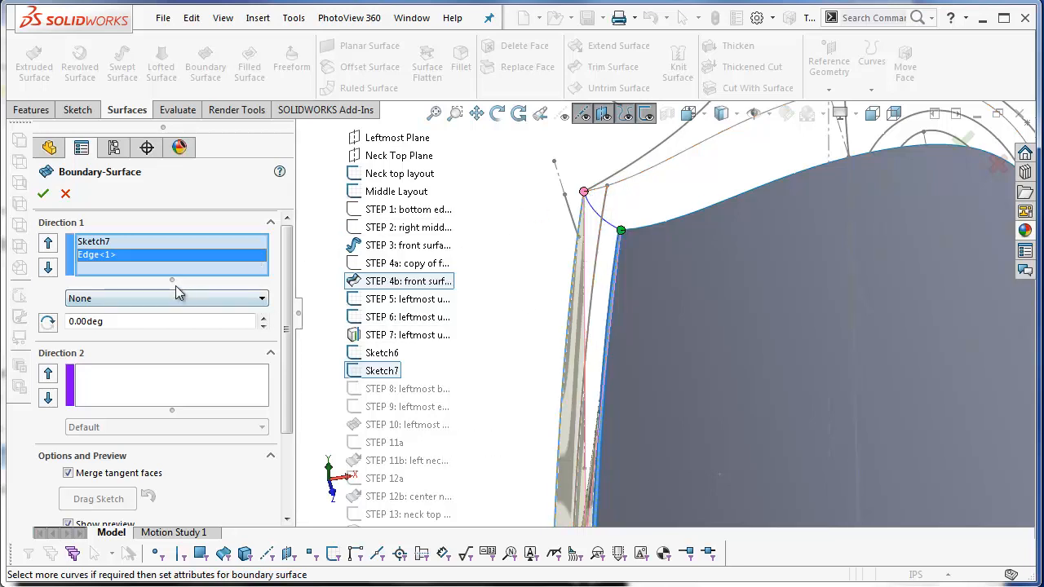
# Flip the connectors of the trimmed front surface's edge in Direction 1 to untwist the boundary surface
pyautogui.rightClick(117, 259)
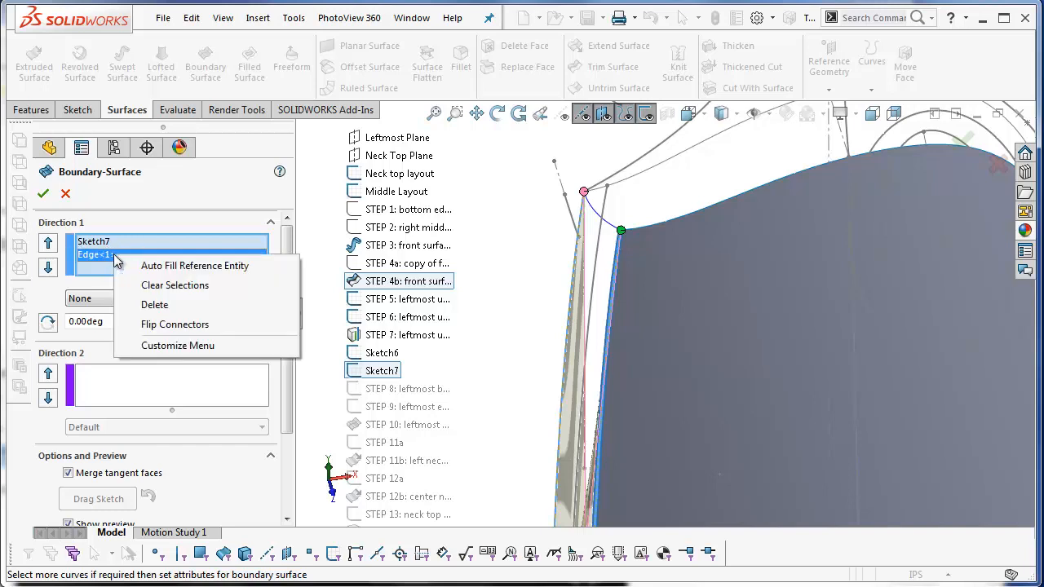
pyautogui.click(163, 327)
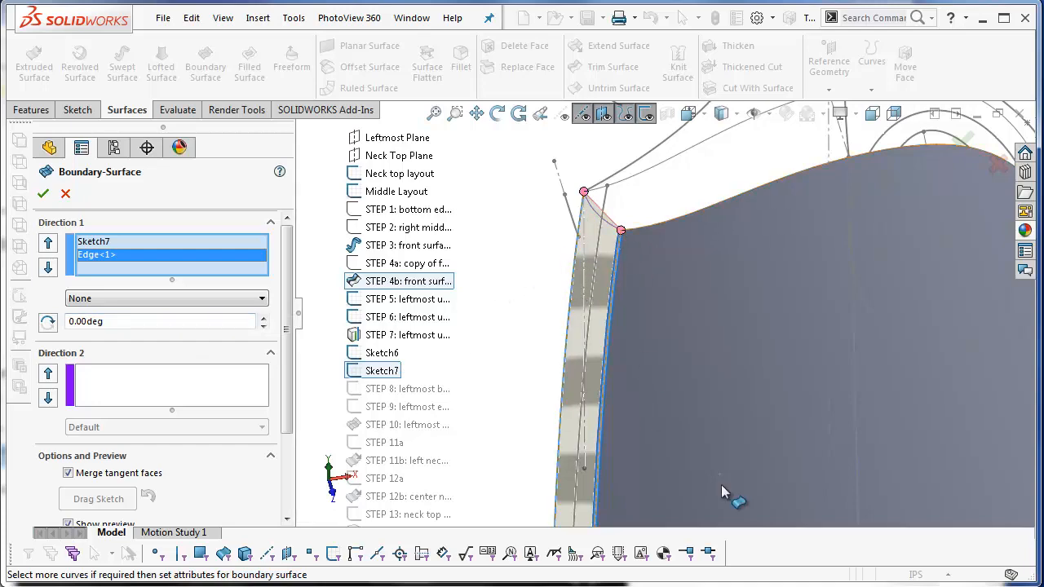
pyautogui.scroll(7, 715, 494)
pyautogui.scroll(-2, 694, 502)
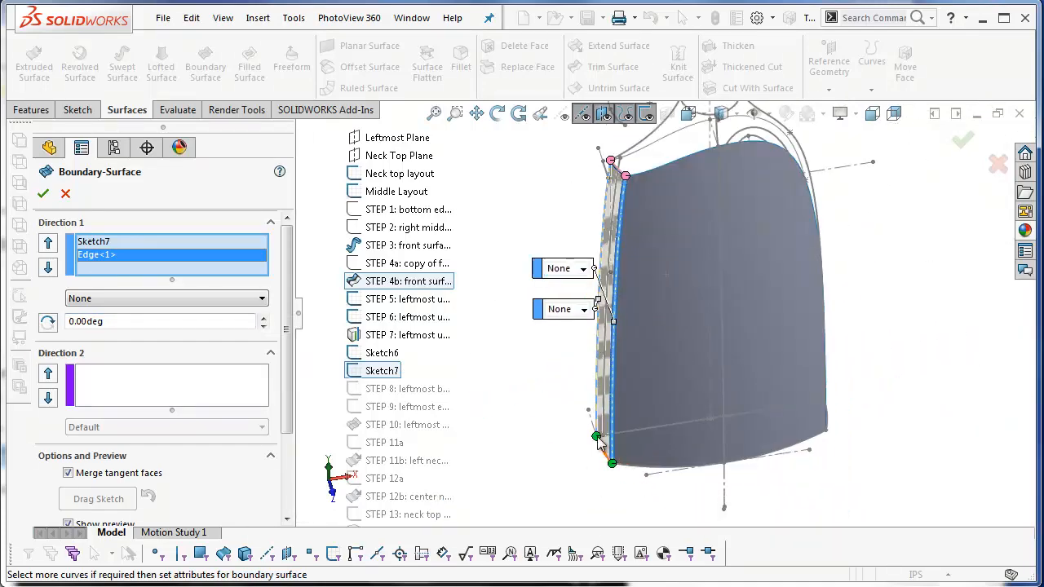
pyautogui.scroll(-5, 608, 308)
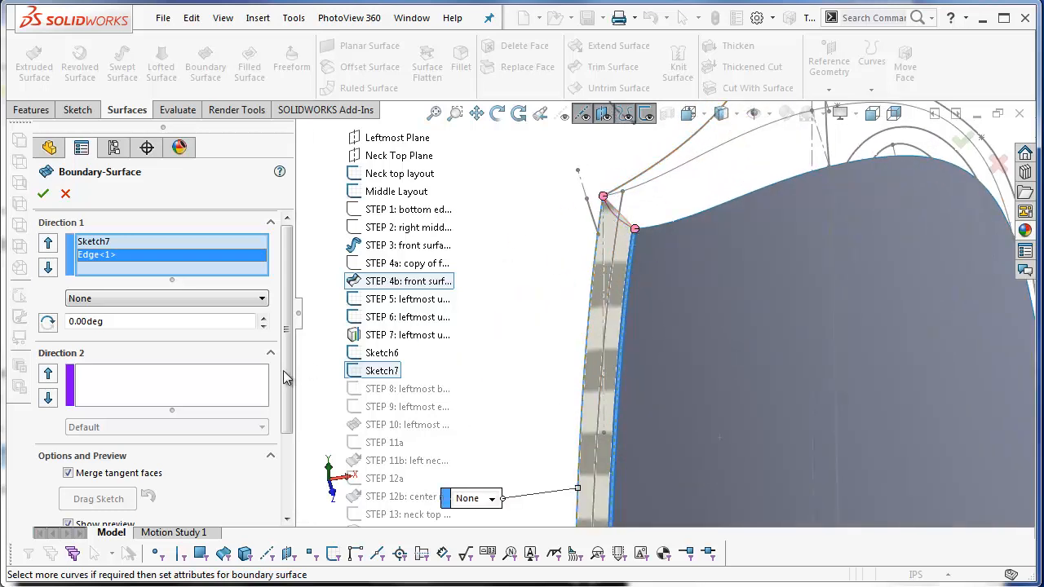
# Add the STEP 7 leftmost upper edge projection and the Top Plane bottom edge sketch as Direction 2 curves
pyautogui.click(193, 389)
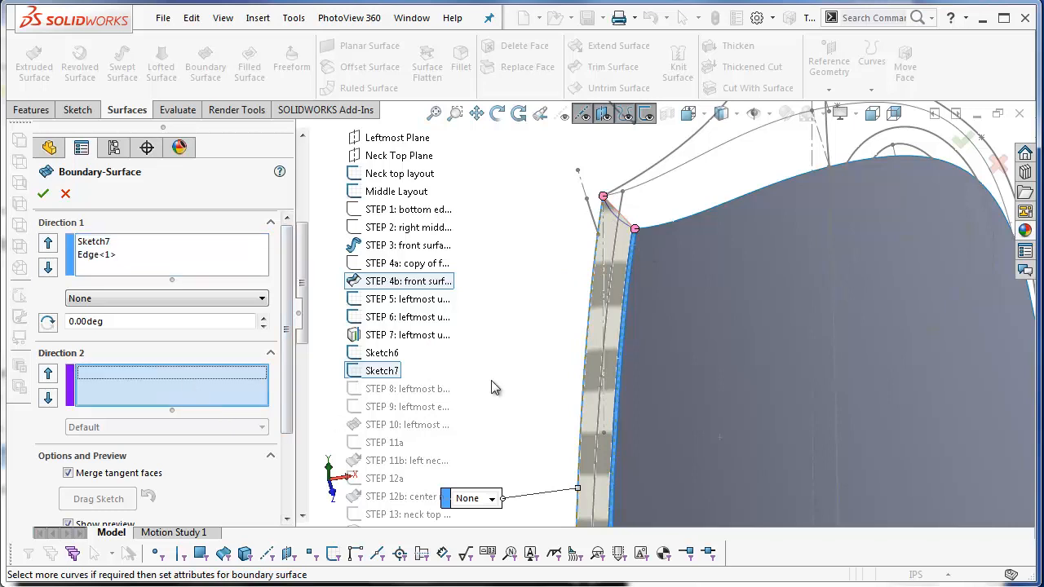
pyautogui.scroll(-5, 620, 184)
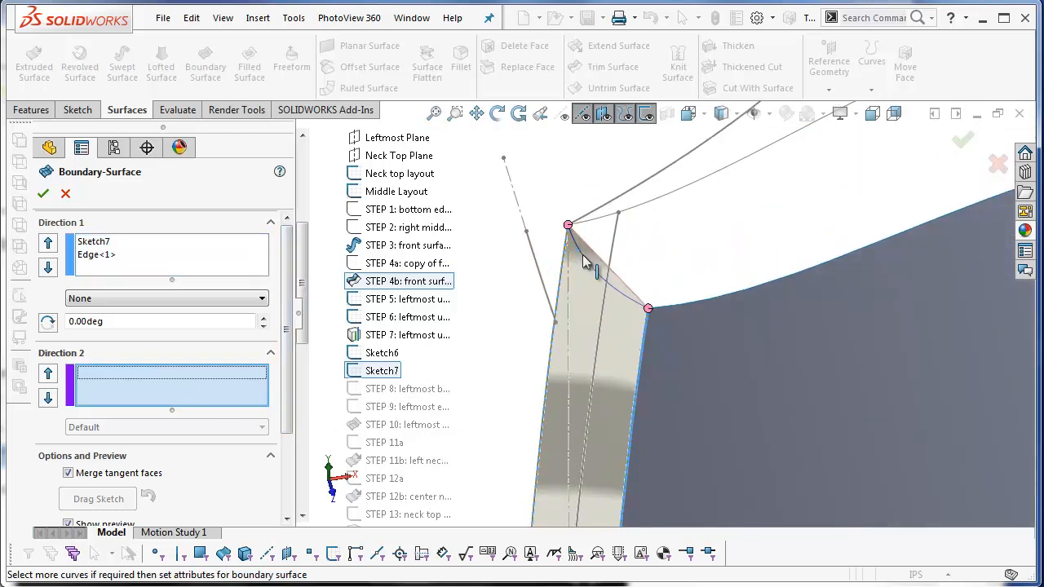
pyautogui.click(597, 273)
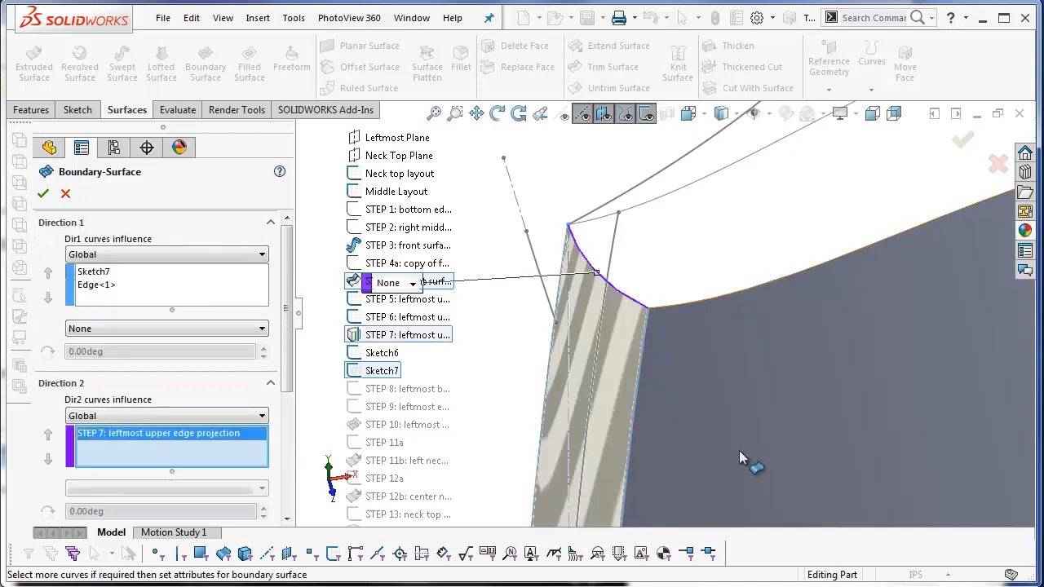
pyautogui.scroll(7, 756, 468)
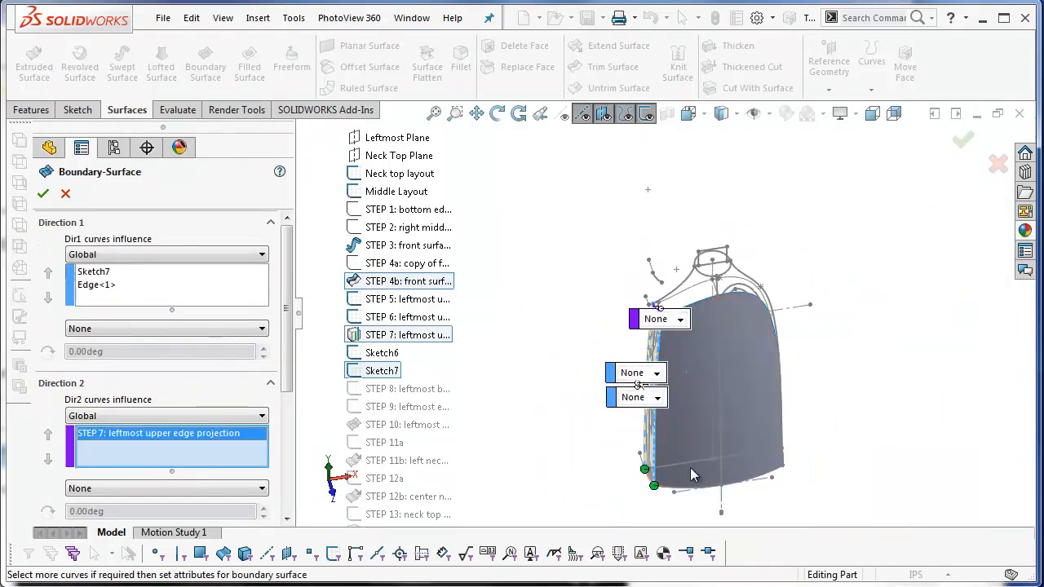
pyautogui.scroll(-5, 692, 476)
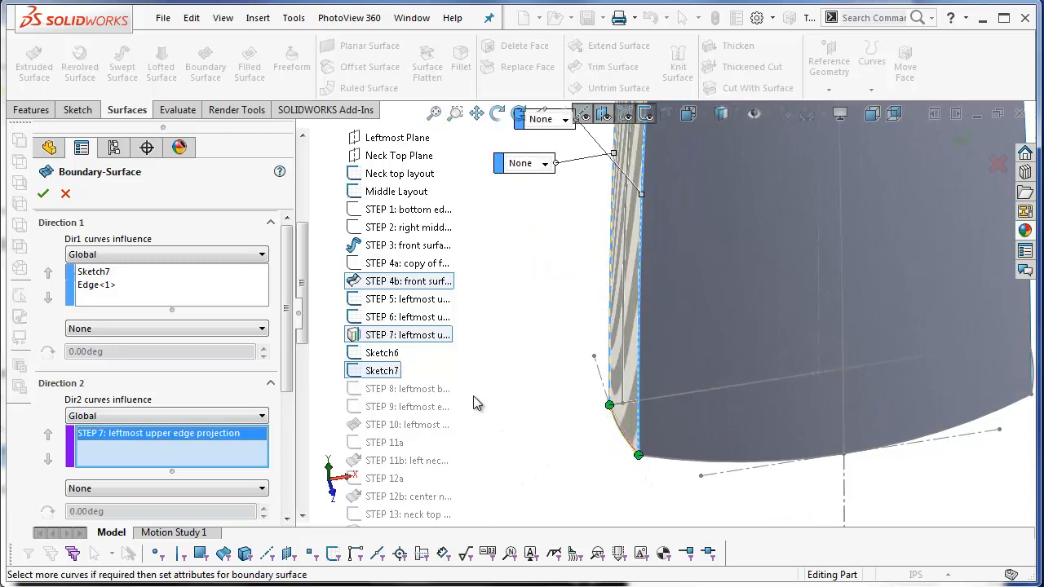
pyautogui.click(392, 354)
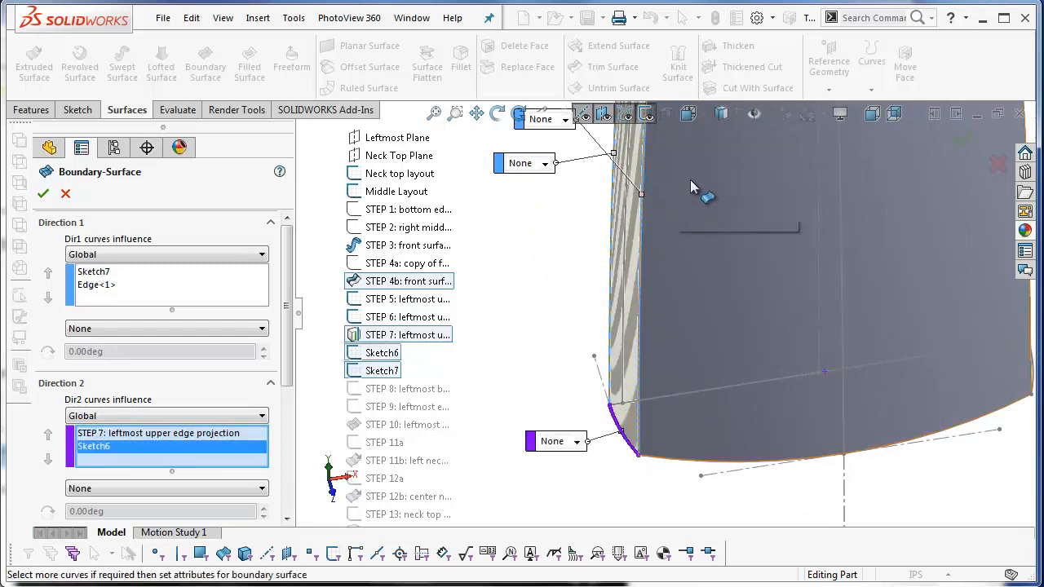
# Set the Front Plane edge curve's tangency to Normal To Profile and accept the boundary surface
pyautogui.scroll(5, 689, 188)
pyautogui.scroll(-6, 664, 195)
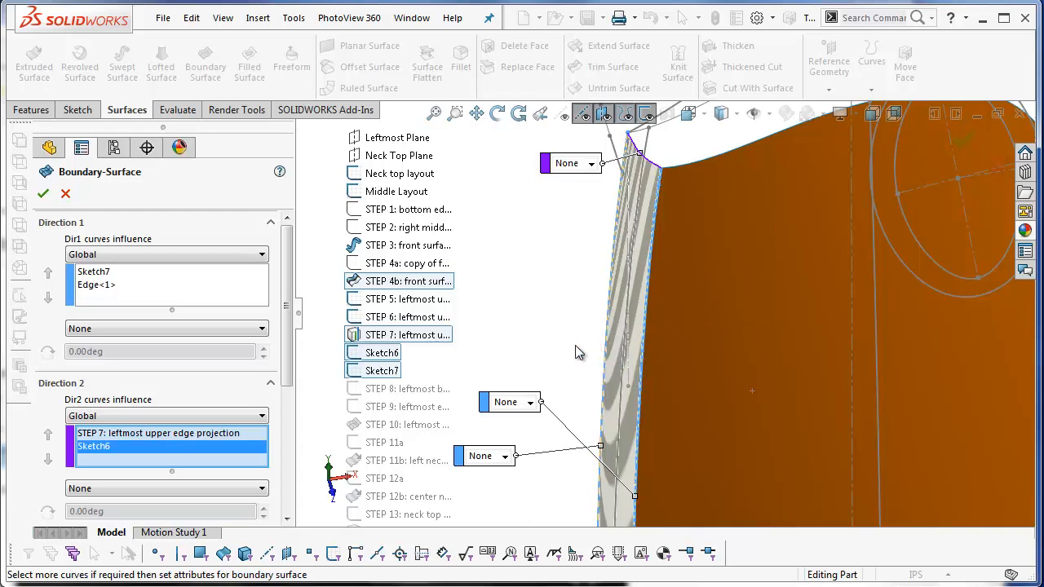
pyautogui.moveTo(522, 401); pyautogui.dragTo(724, 432)
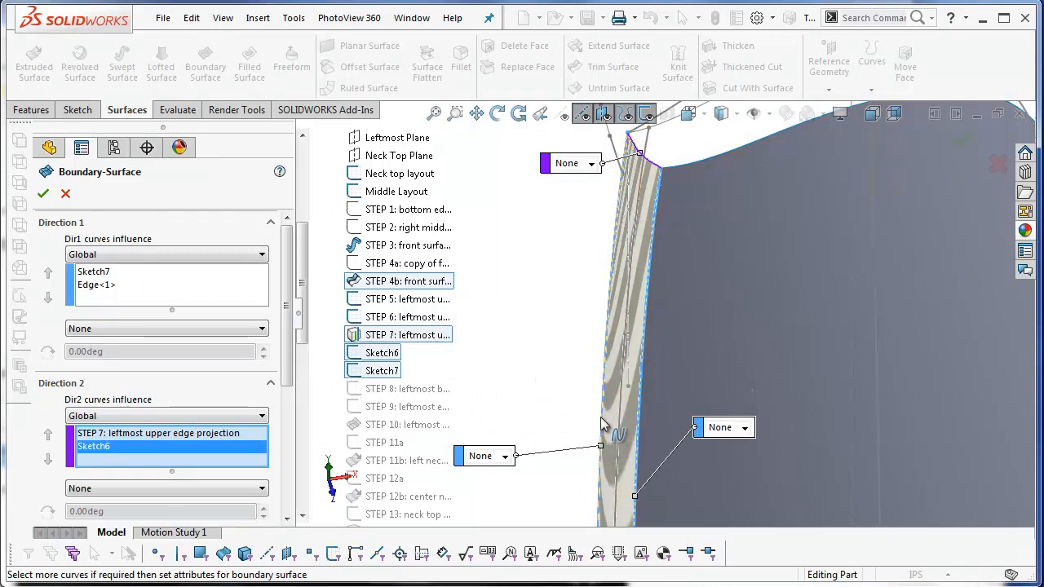
pyautogui.click(507, 459)
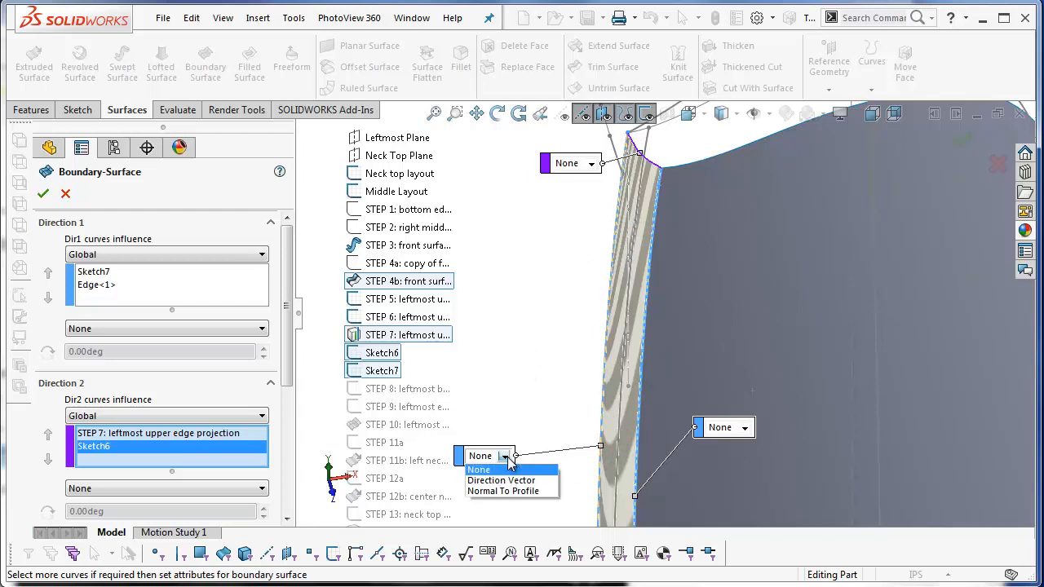
pyautogui.click(522, 493)
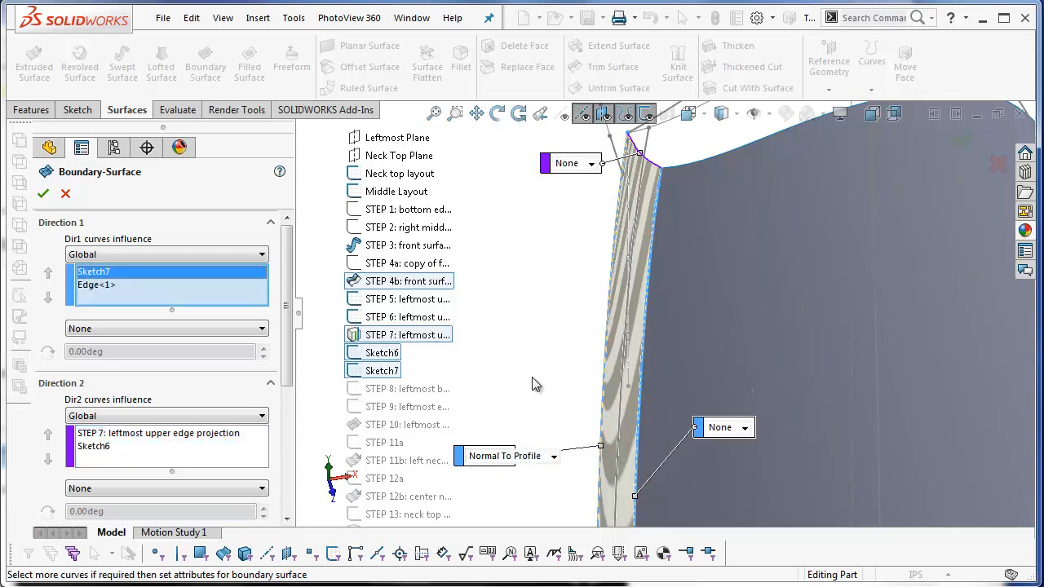
pyautogui.click(44, 195)
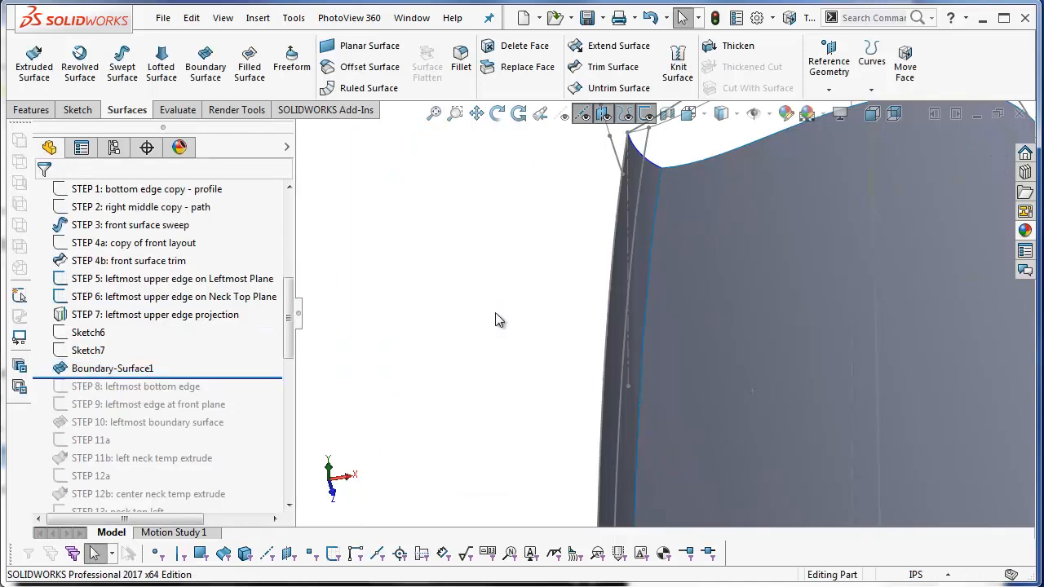
# Examine the bottle with and without its sketches, and inspect the open neck region's layout curves from several angles
pyautogui.click(436, 114)
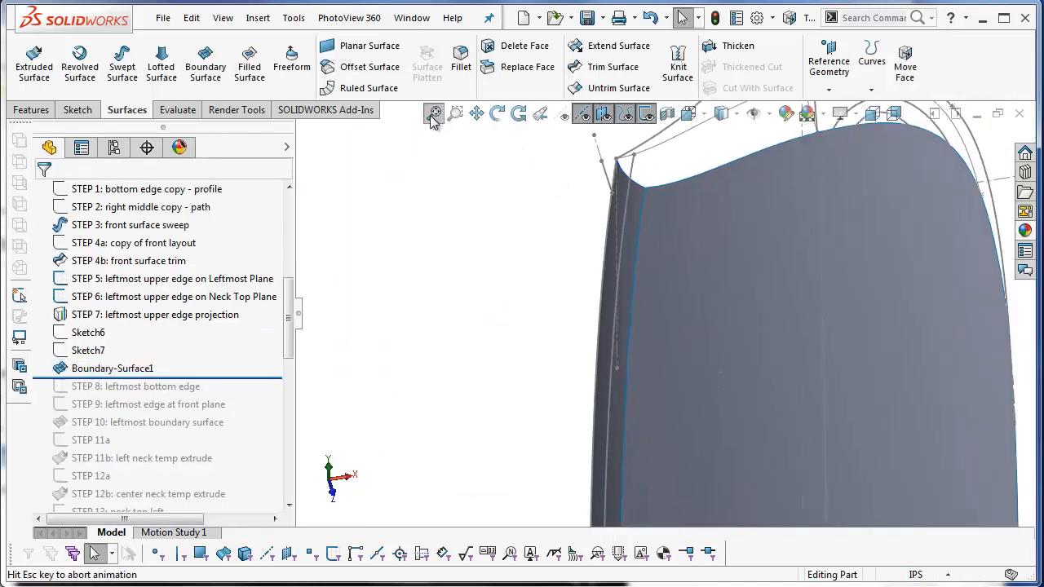
pyautogui.click(646, 114)
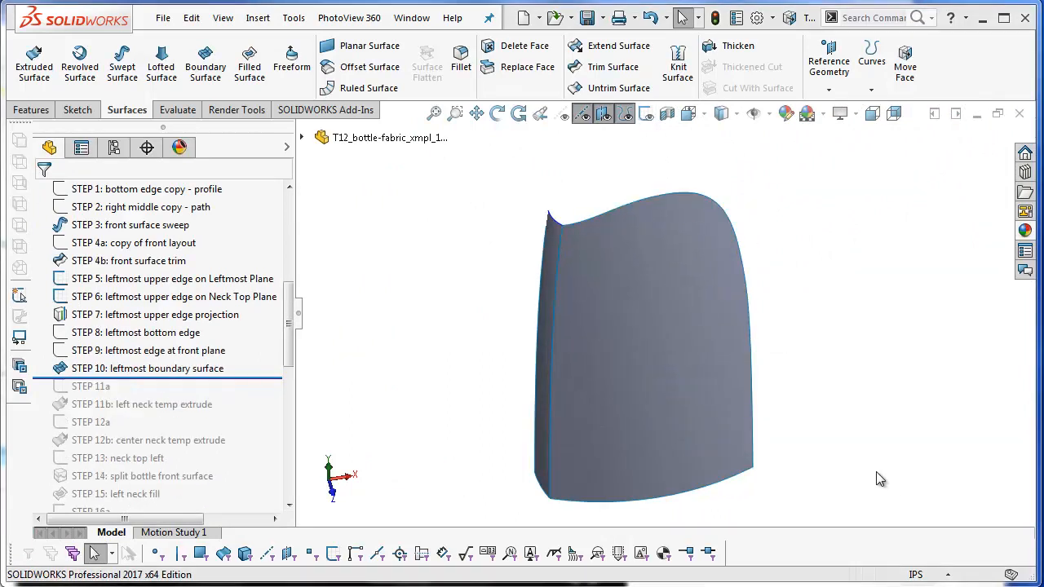
pyautogui.click(646, 115)
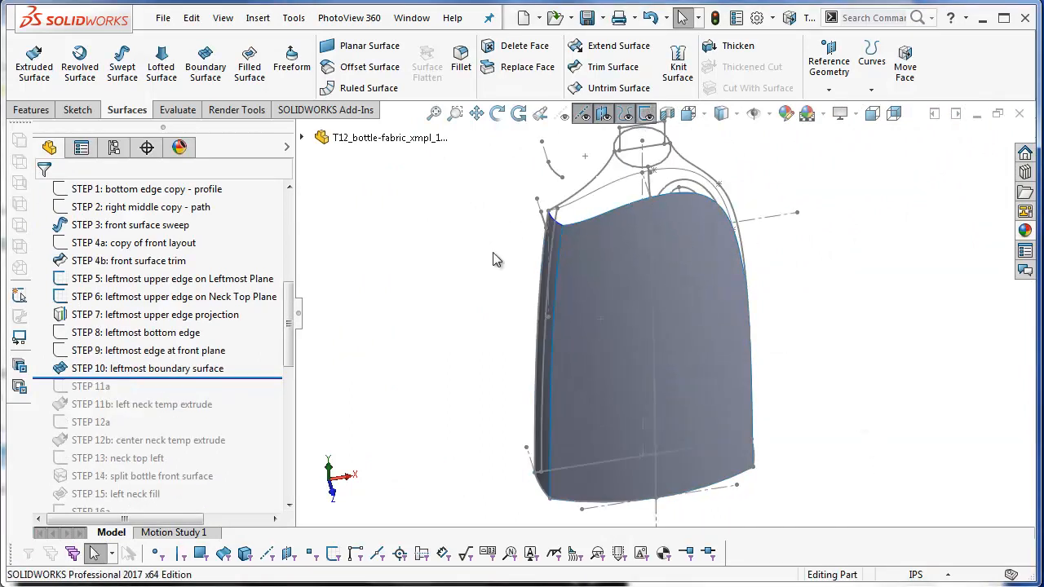
pyautogui.scroll(-3, 652, 224)
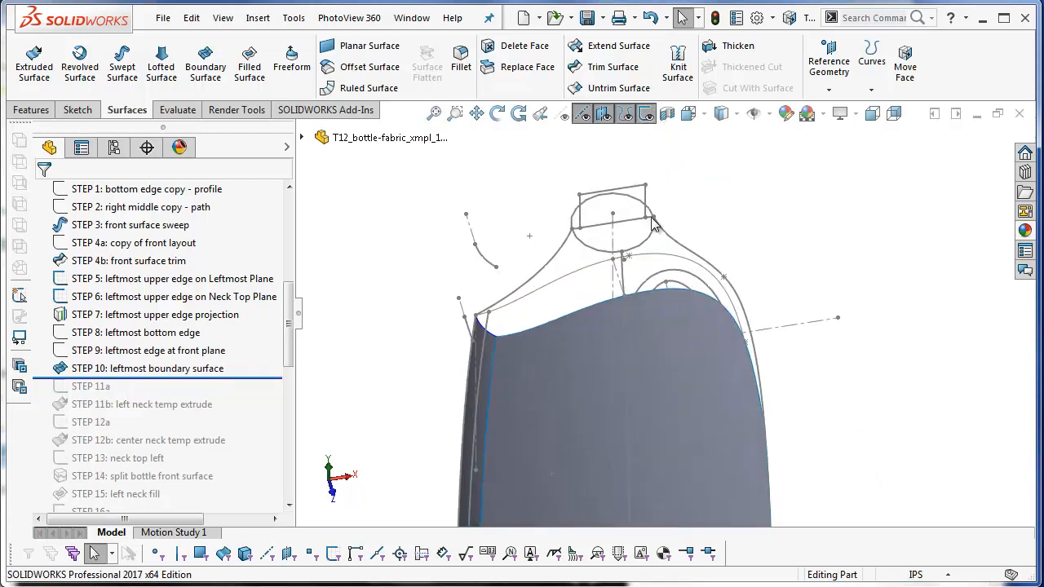
pyautogui.moveTo(571, 282)
pyautogui.mouseDown(button='middle')
pyautogui.moveTo(541, 192)
pyautogui.moveTo(541, 165)
pyautogui.moveTo(554, 169)
pyautogui.mouseUp(button='middle')
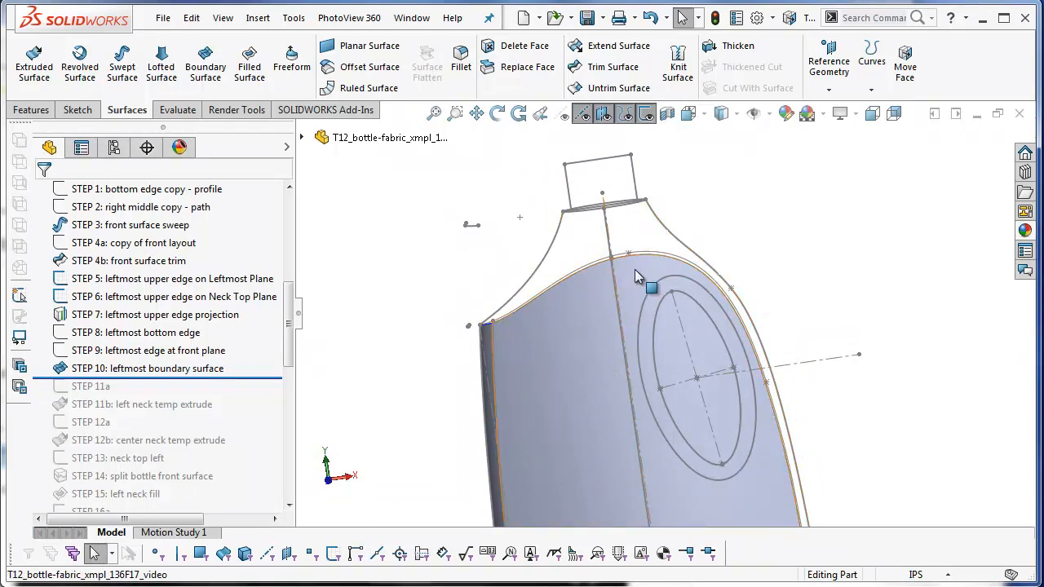
pyautogui.moveTo(635, 269); pyautogui.dragTo(548, 310, button='middle')
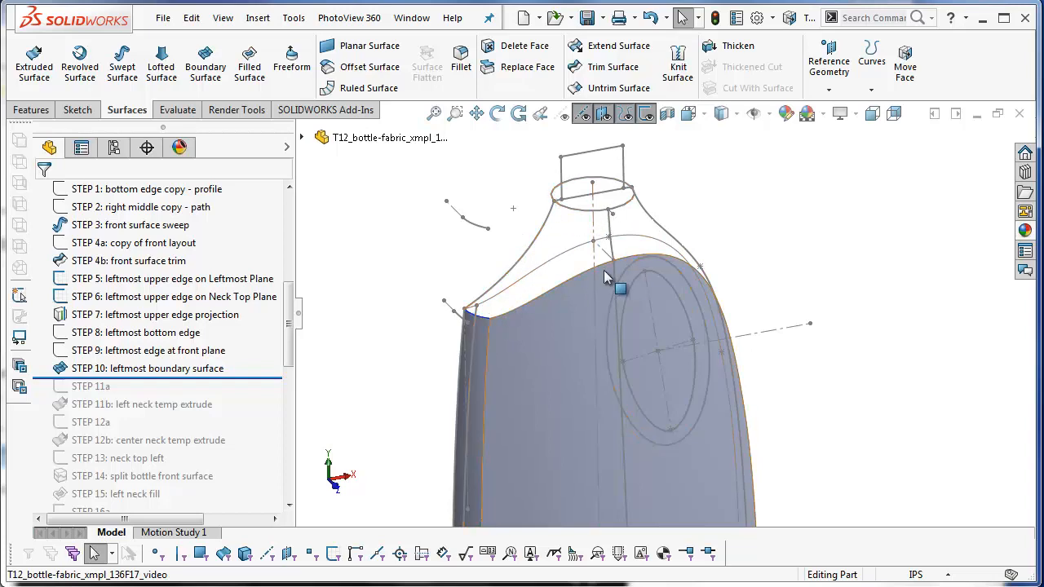
pyautogui.moveTo(597, 273); pyautogui.dragTo(573, 278, button='middle')
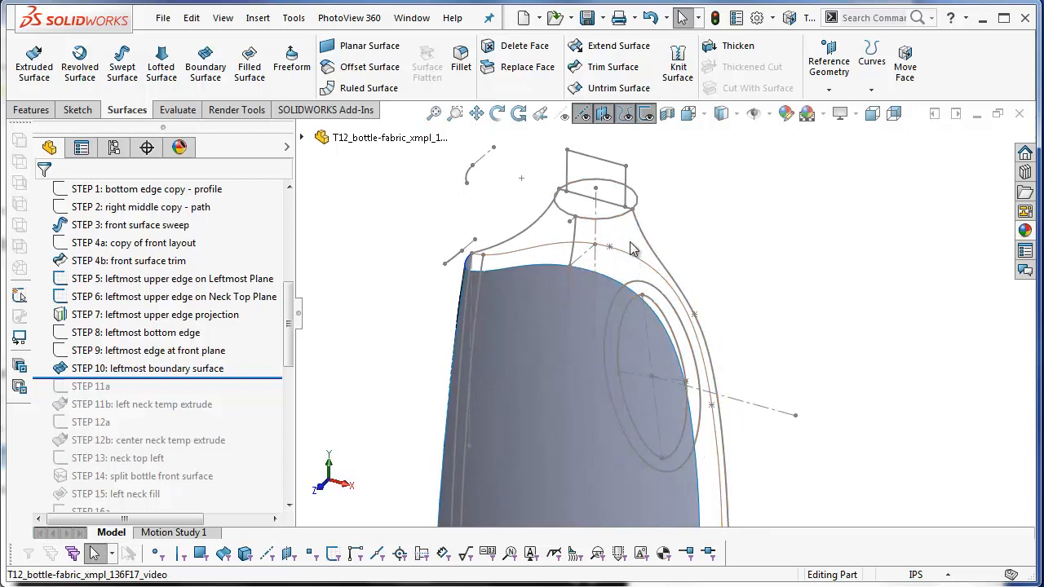
pyautogui.moveTo(516, 207); pyautogui.dragTo(567, 234, button='middle')
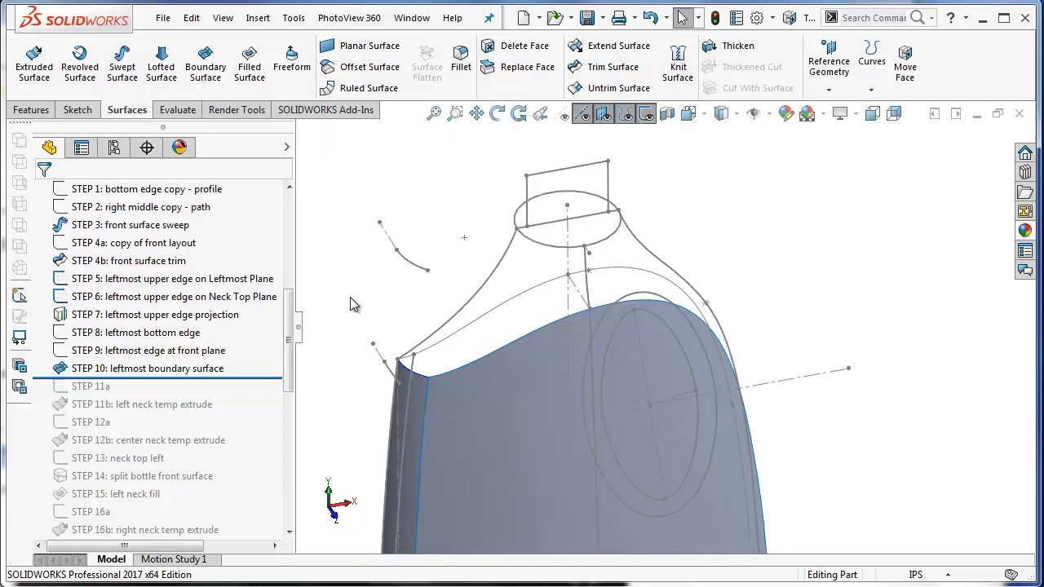
# Start a sketch on the Front Plane and convert the Front Layout's left neck curve into it
pyautogui.moveTo(291, 314); pyautogui.dragTo(296, 211)
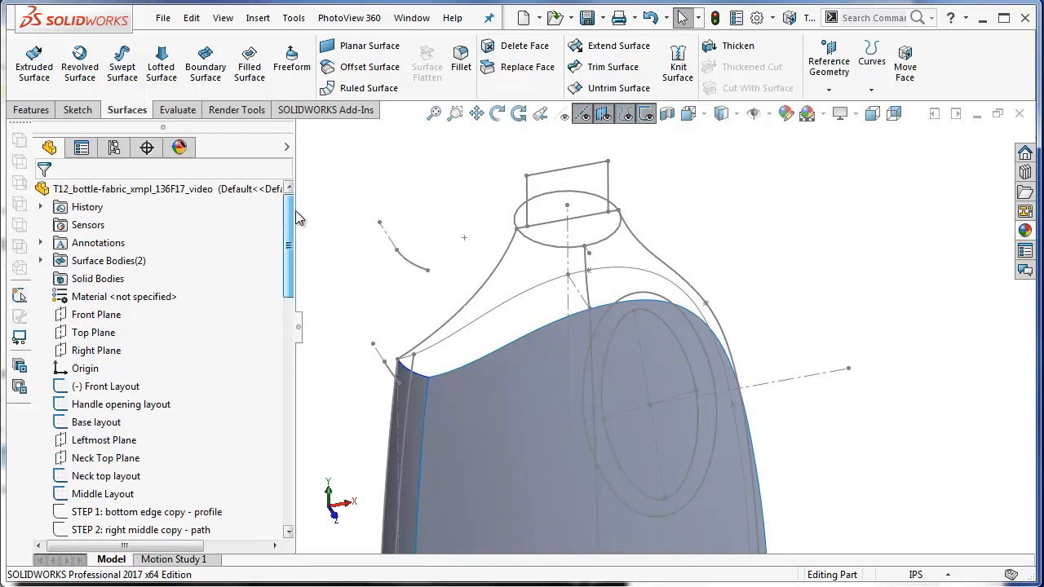
pyautogui.rightClick(106, 315)
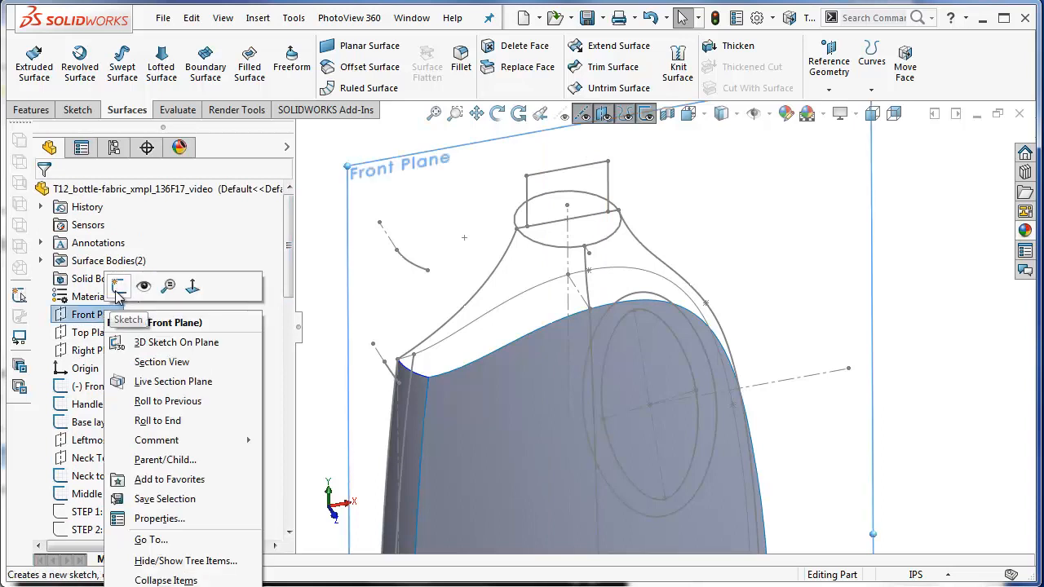
pyautogui.click(119, 286)
pyautogui.moveTo(291, 274); pyautogui.dragTo(287, 363)
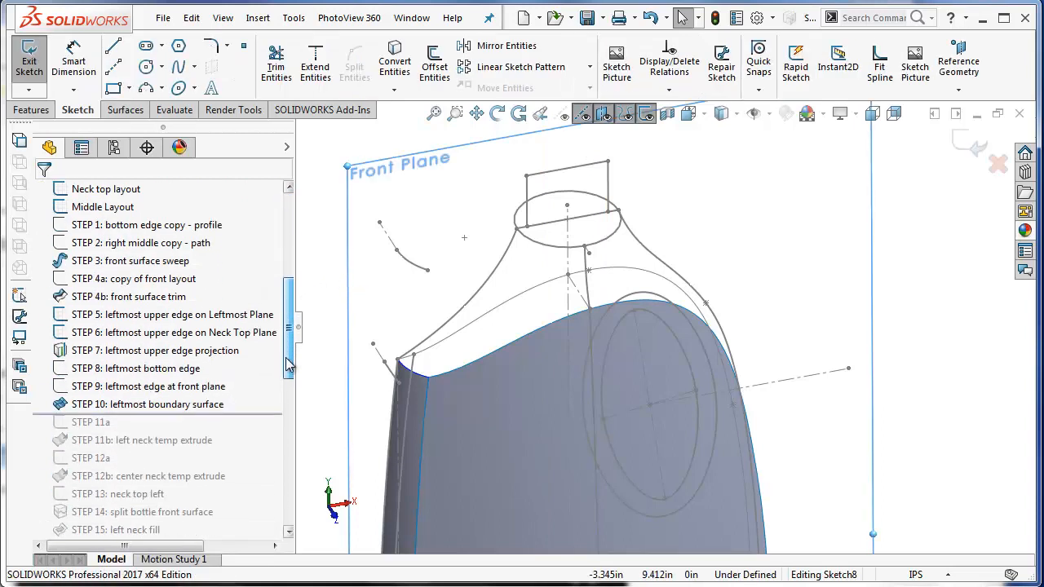
pyautogui.click(494, 276)
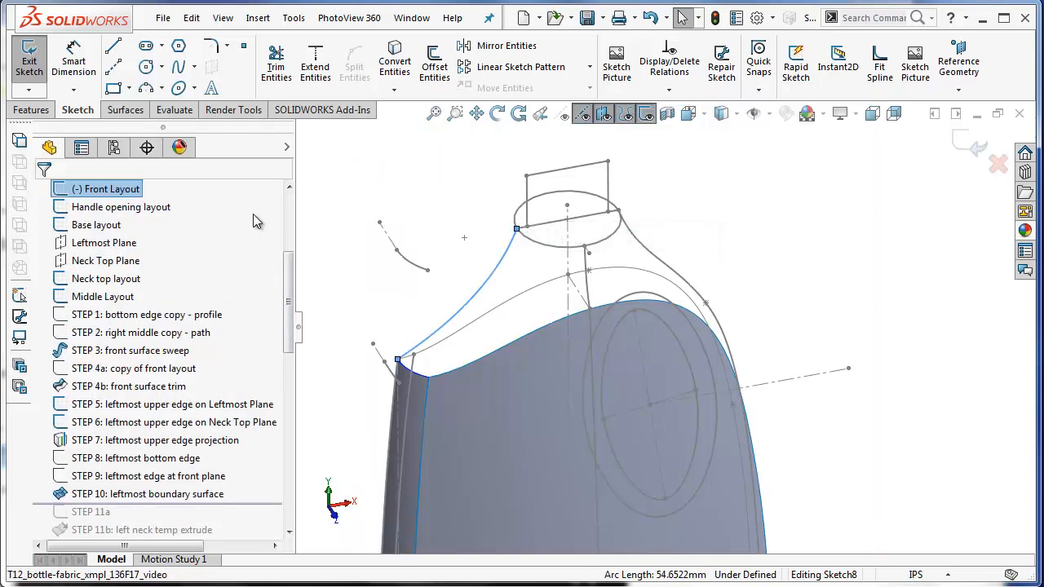
pyautogui.click(394, 65)
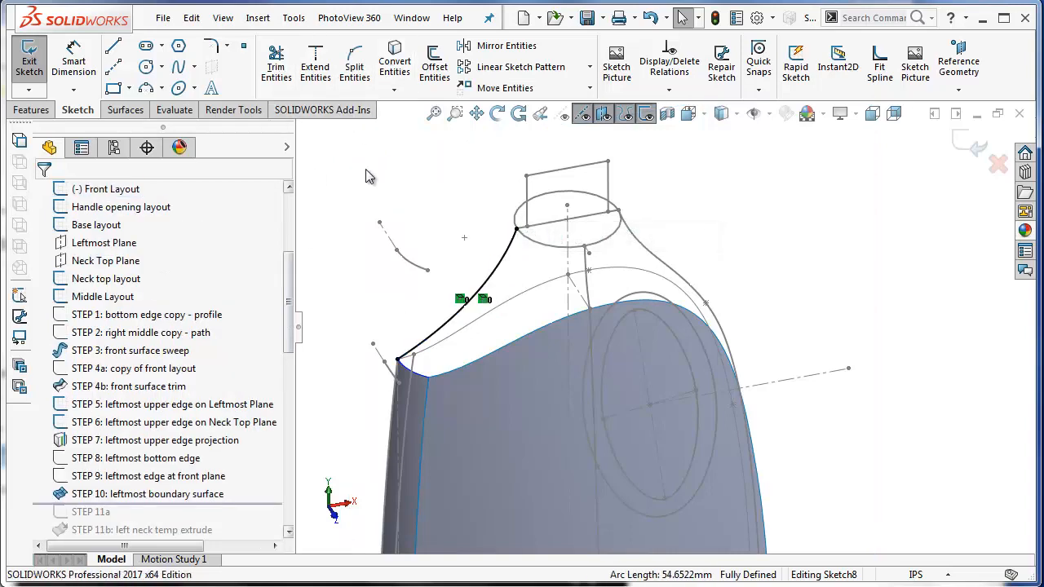
# Extrude the left neck curve as a surface, Blind 0.100 in, with the direction reversed away from the front surface
pyautogui.click(126, 110)
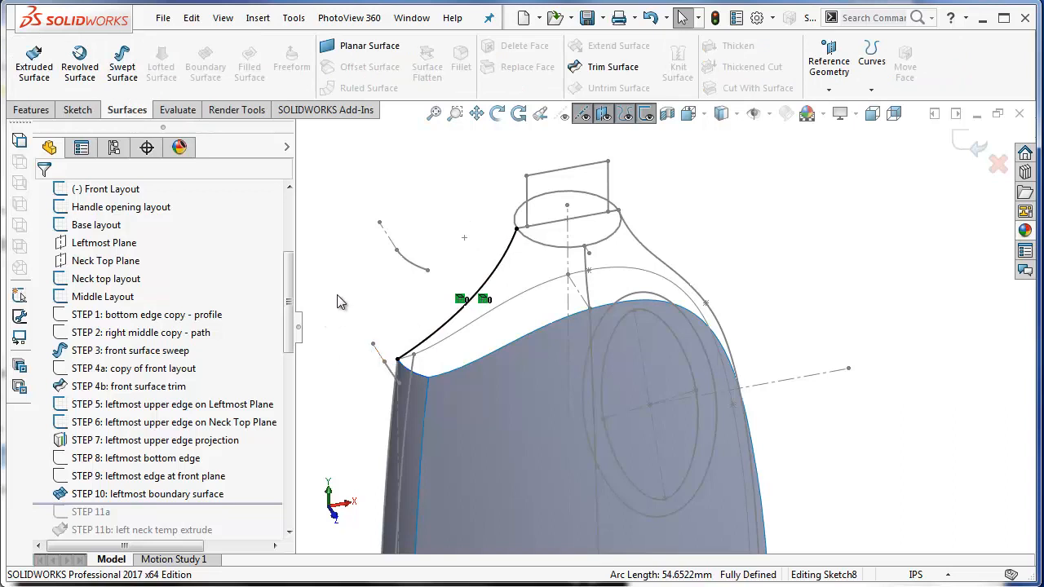
pyautogui.click(35, 61)
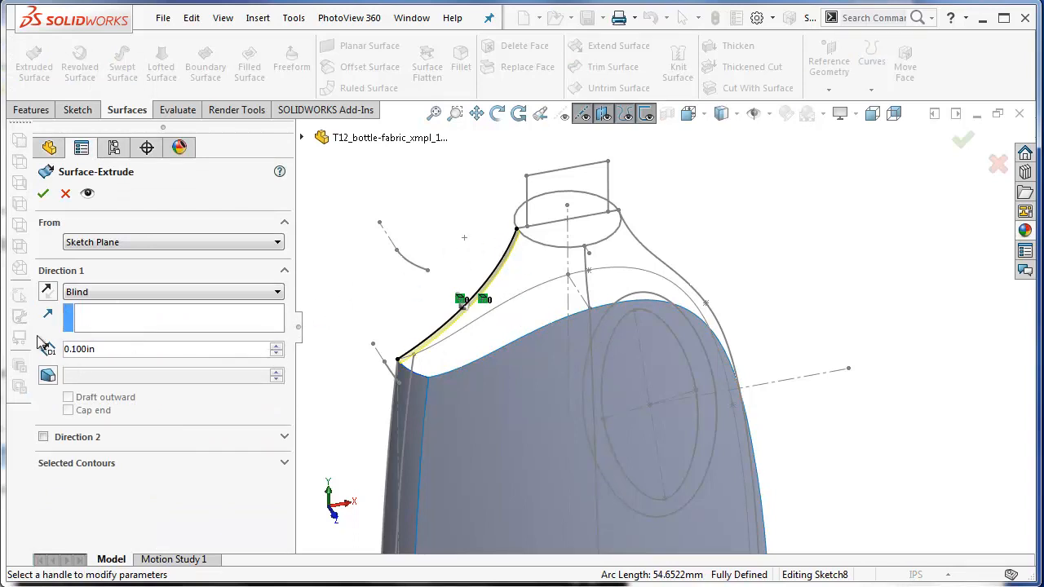
pyautogui.click(47, 292)
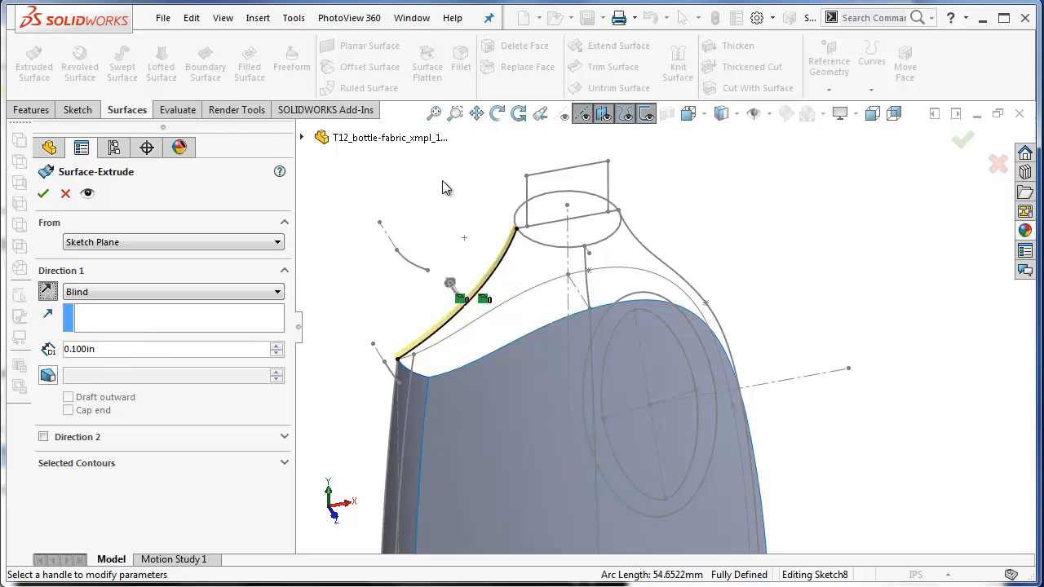
pyautogui.click(43, 193)
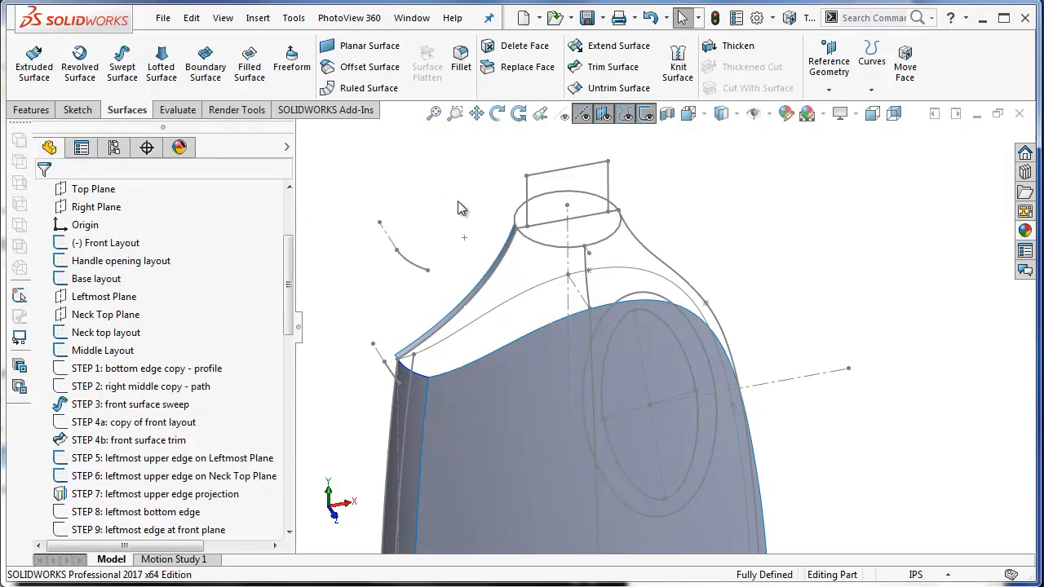
pyautogui.click(646, 113)
pyautogui.click(436, 349)
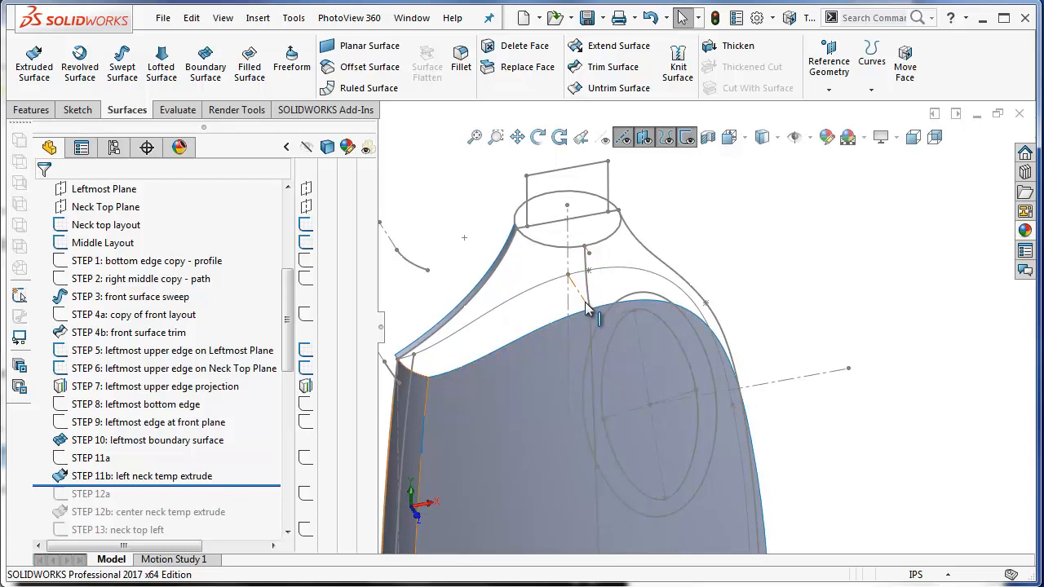
# Start a sketch on the Right Plane and convert the Middle Layout's centre neck curve into it
pyautogui.moveTo(287, 304); pyautogui.dragTo(308, 242)
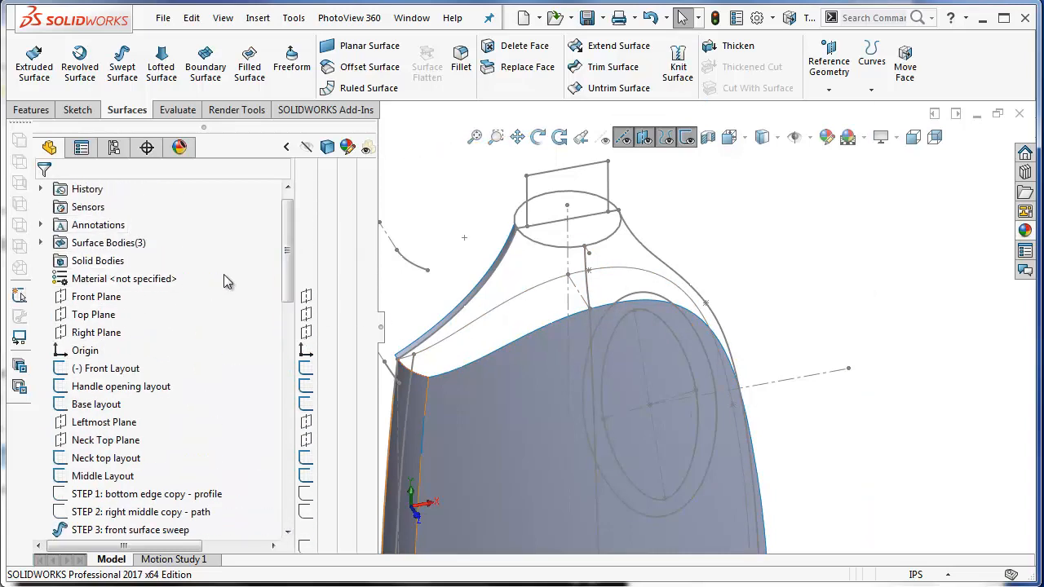
pyautogui.rightClick(103, 333)
pyautogui.click(116, 308)
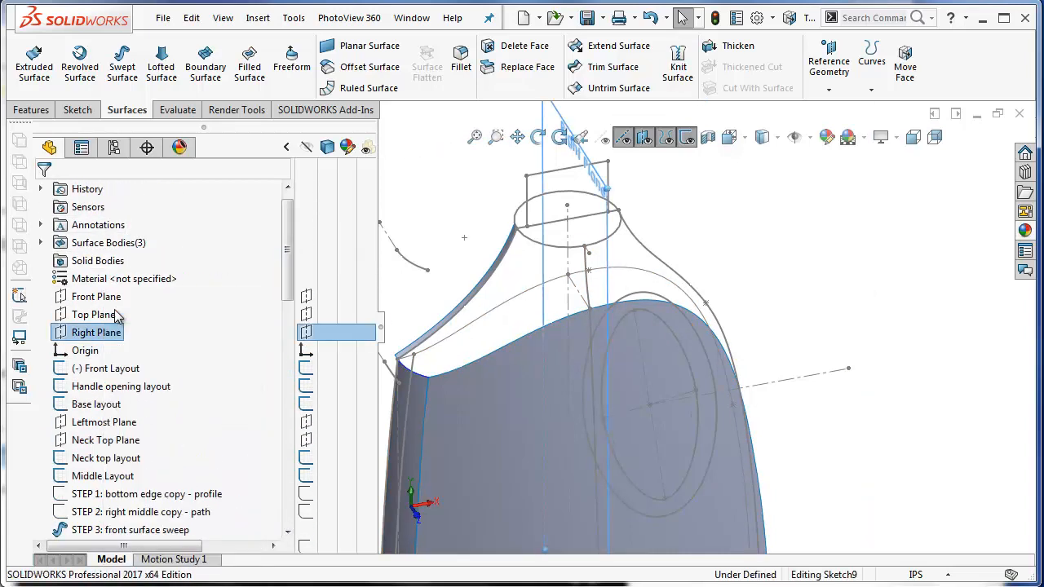
pyautogui.click(589, 309)
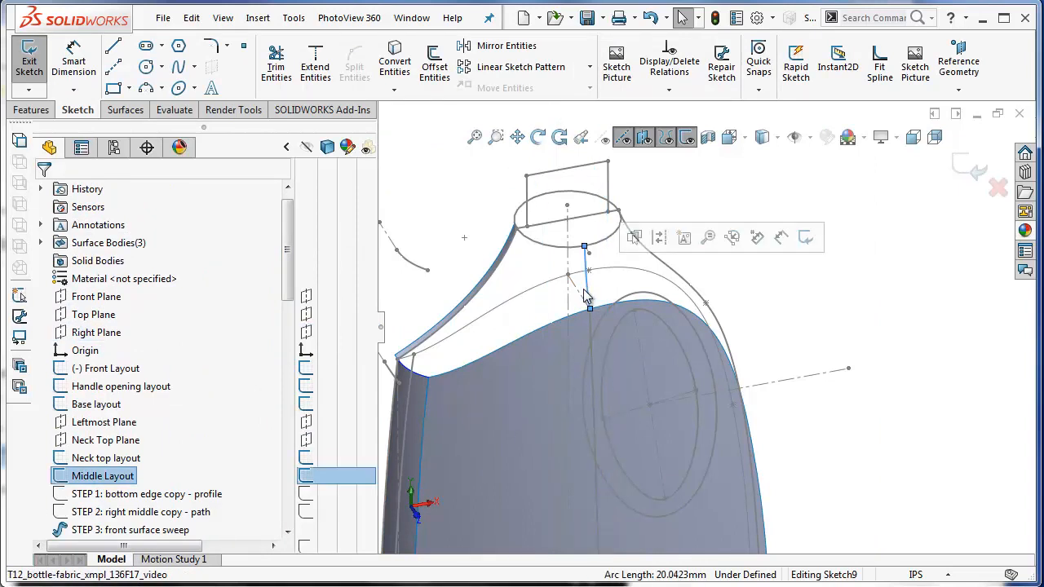
pyautogui.click(393, 60)
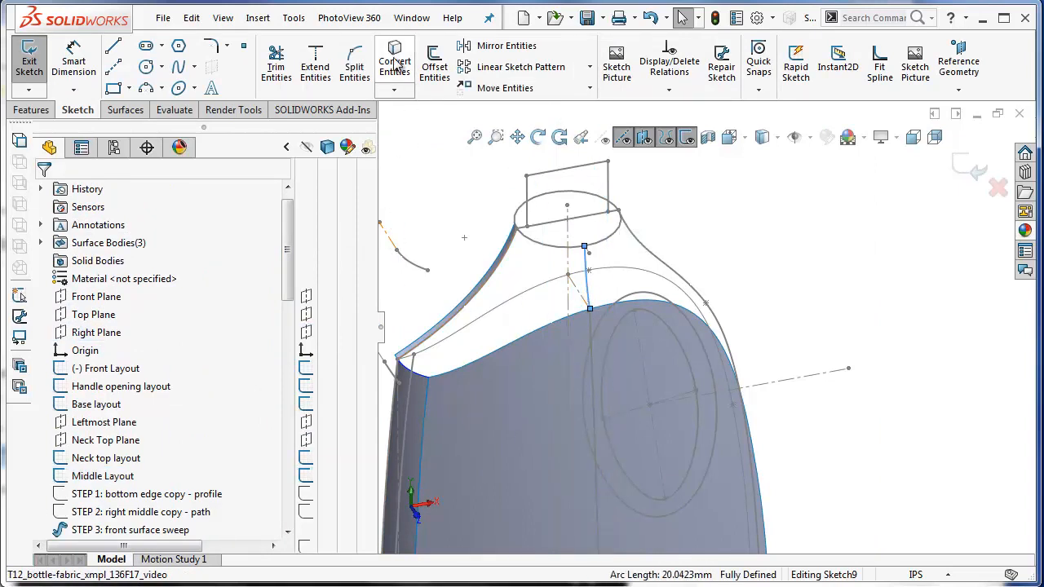
# Extrude the converted centre neck curve as a surface, Blind 0.100 in from the sketch plane
pyautogui.click(125, 113)
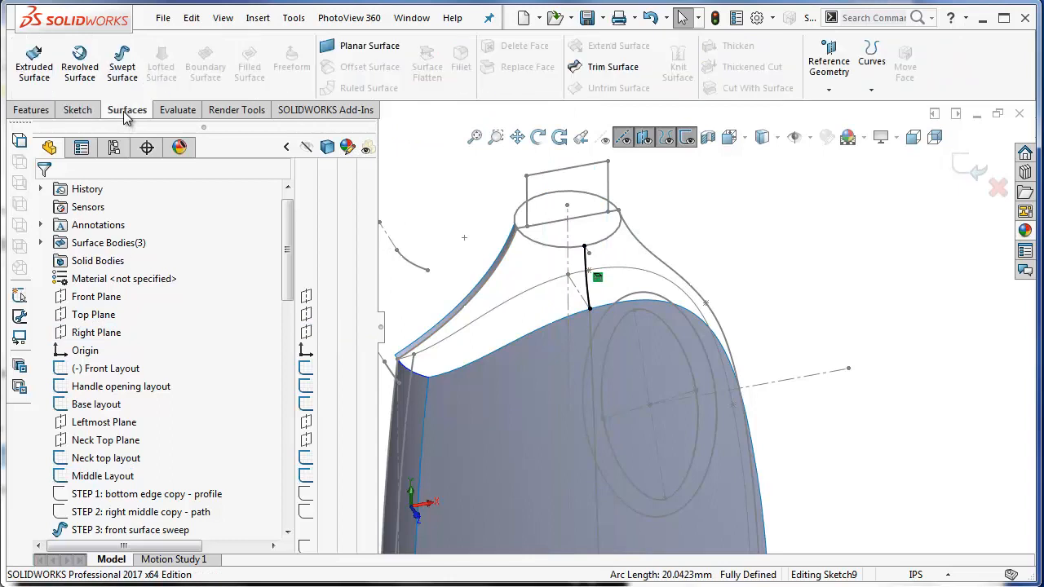
pyautogui.click(34, 61)
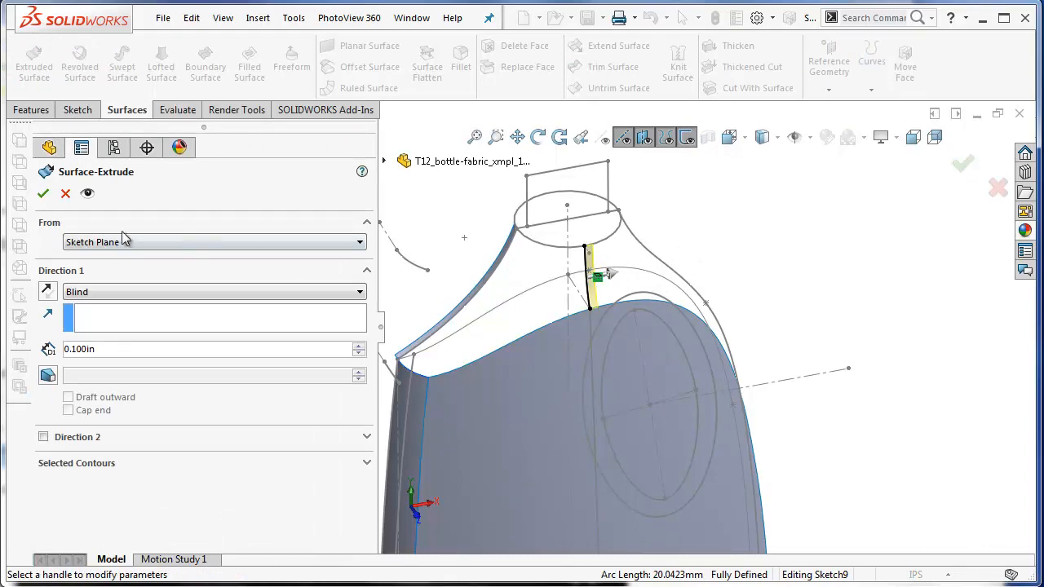
pyautogui.click(43, 194)
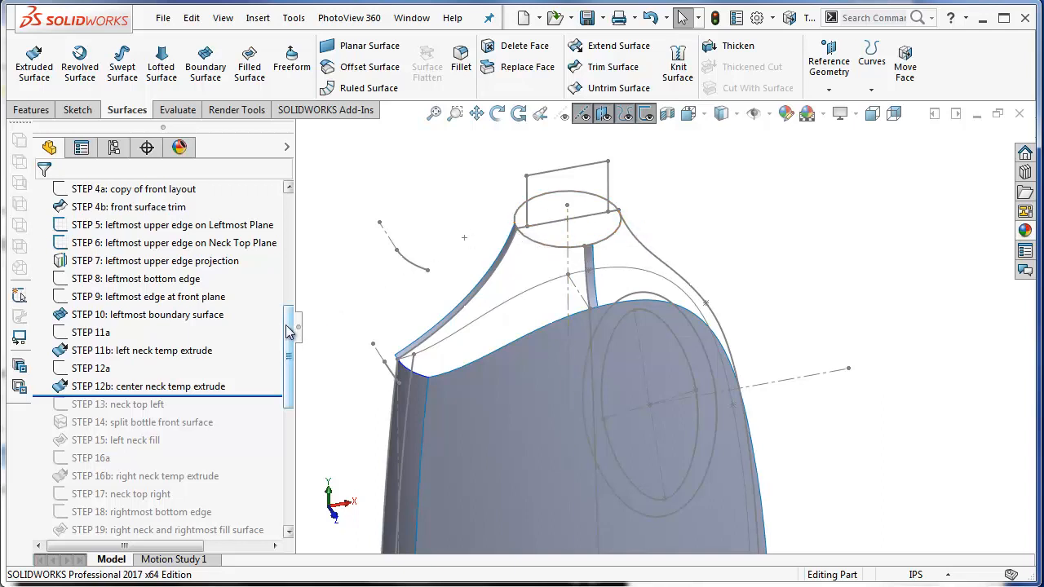
# Start a sketch on the Neck Top Plane and convert the Neck top layout circle into it
pyautogui.moveTo(290, 330); pyautogui.dragTo(286, 296)
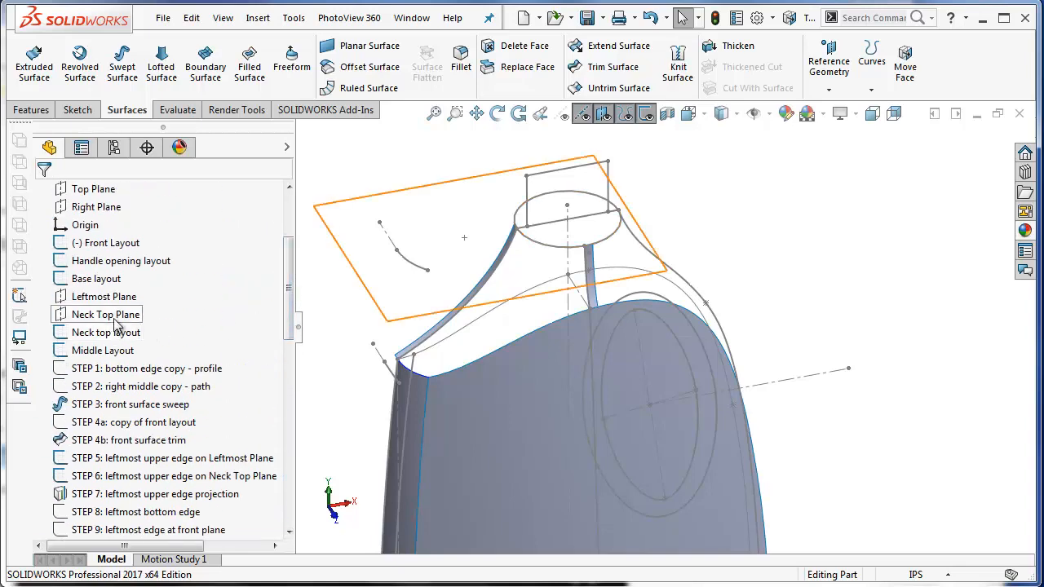
pyautogui.rightClick(114, 316)
pyautogui.click(128, 297)
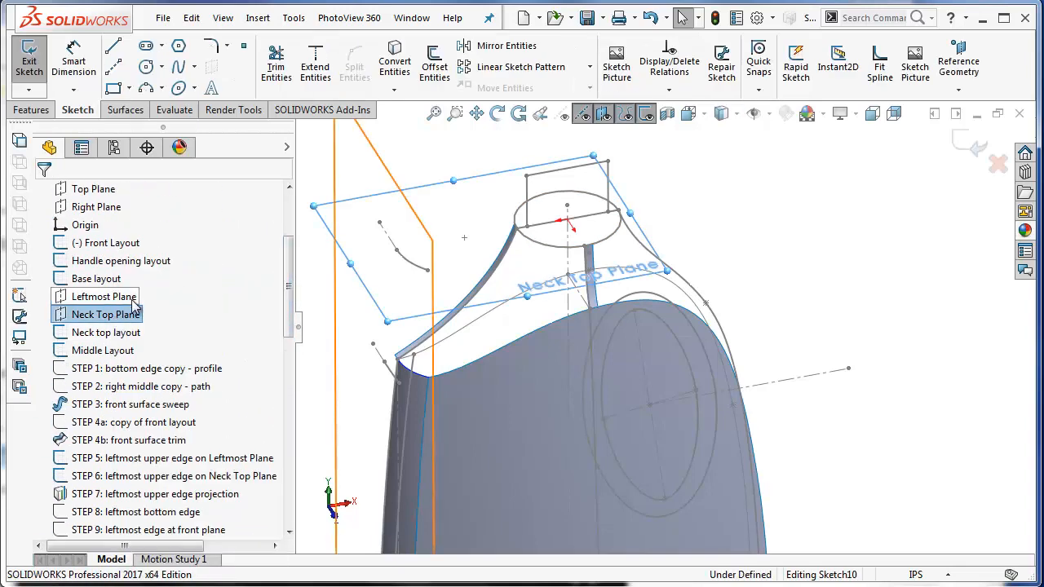
pyautogui.click(540, 250)
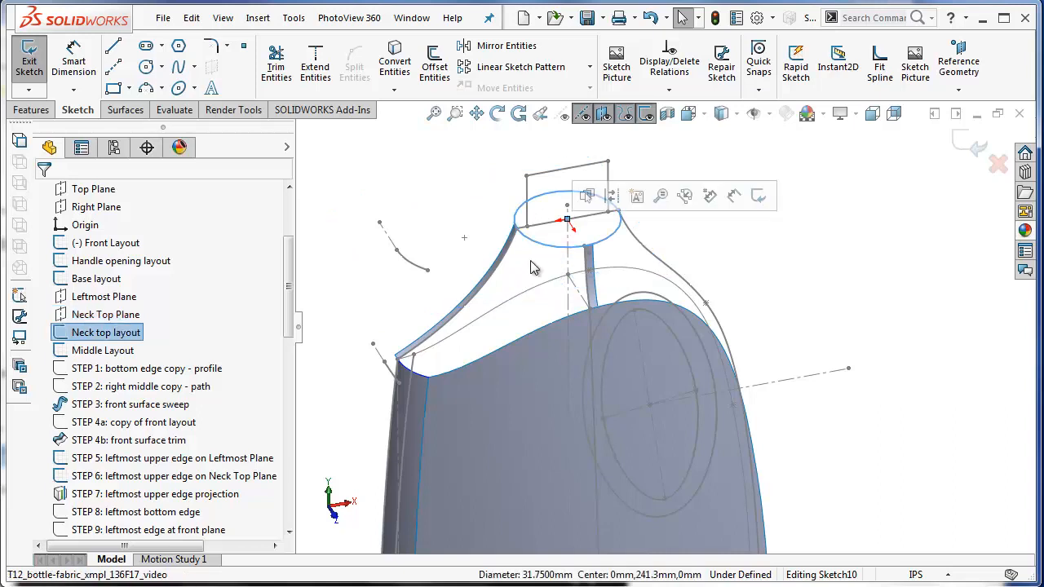
pyautogui.click(395, 65)
# Draw a construction line about 1.43 in long from the neck circle's centre toward the front and make it vertical
pyautogui.scroll(-4, 538, 192)
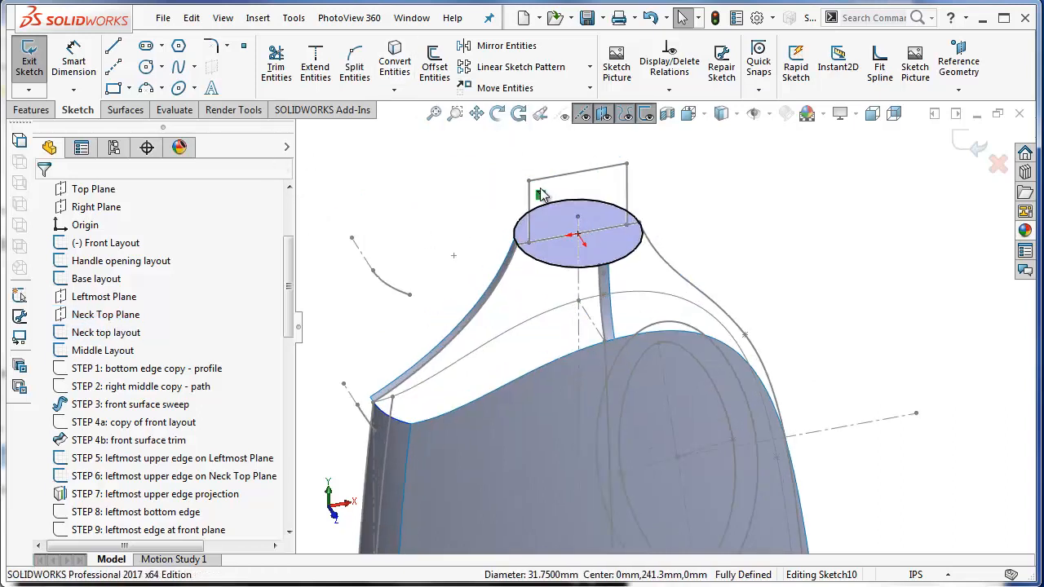
pyautogui.click(113, 66)
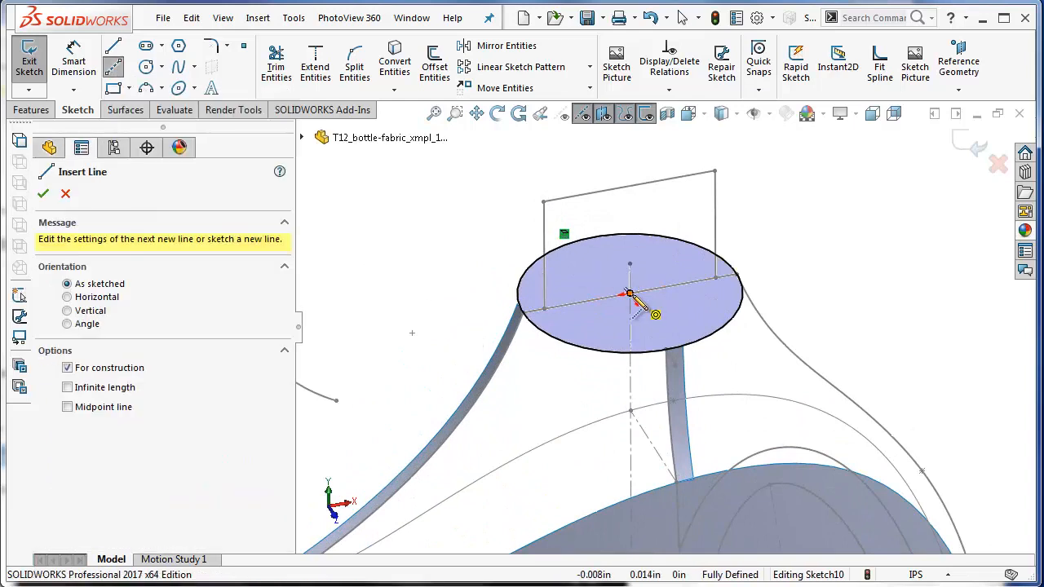
pyautogui.click(630, 294)
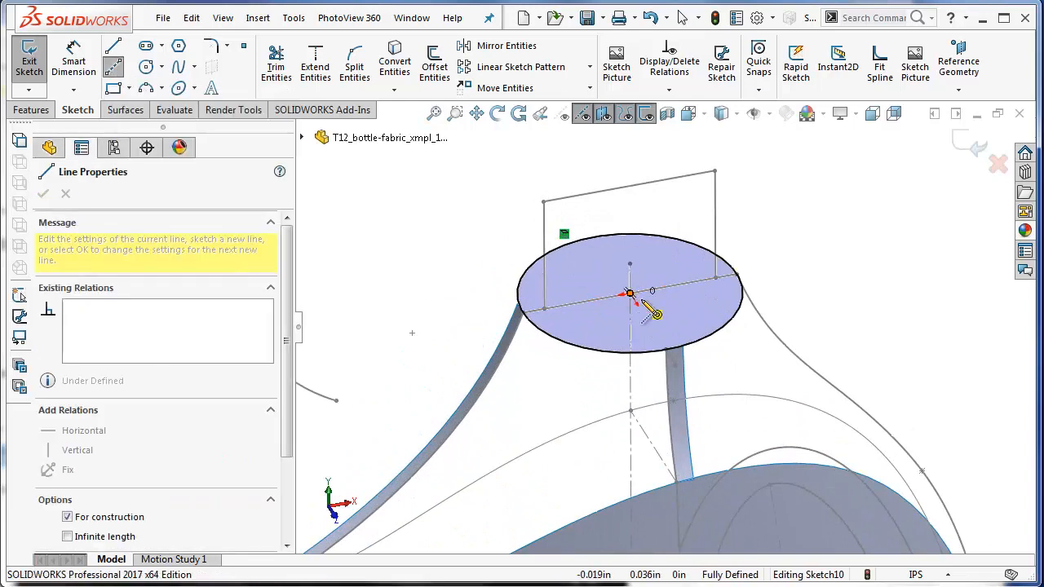
pyautogui.click(753, 412)
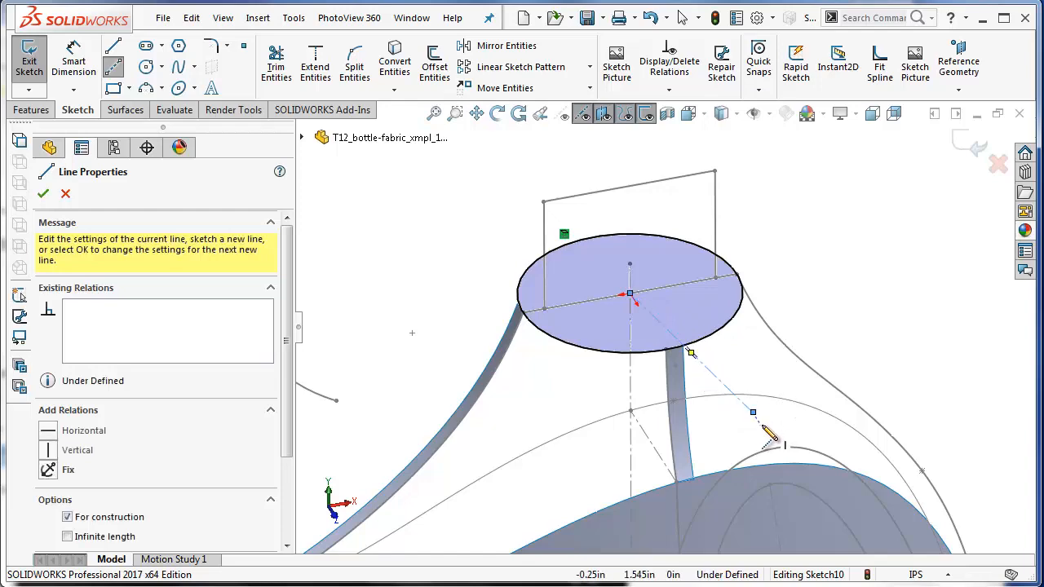
pyautogui.press('Escape')
pyautogui.click(723, 384)
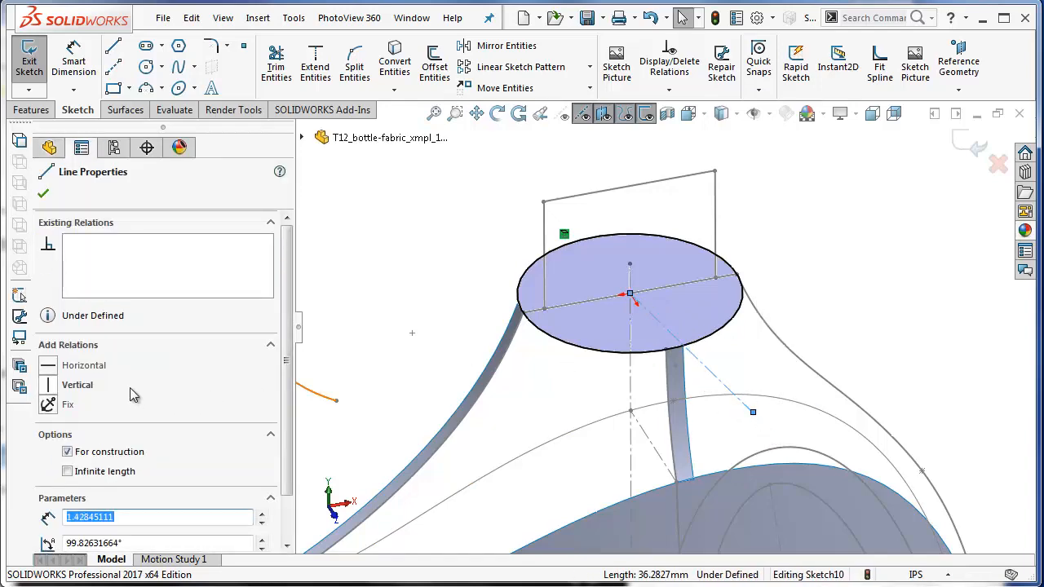
pyautogui.click(82, 386)
pyautogui.click(412, 298)
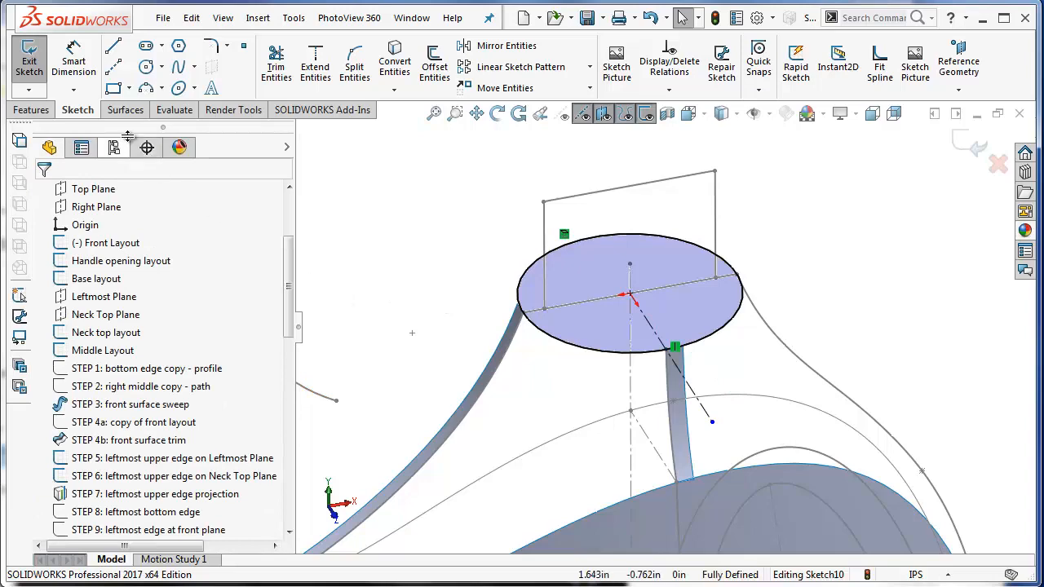
# Draw a horizontal construction line from the neck circle's centre past its leftmost point, beyond the left neck strip
pyautogui.click(111, 67)
pyautogui.click(629, 295)
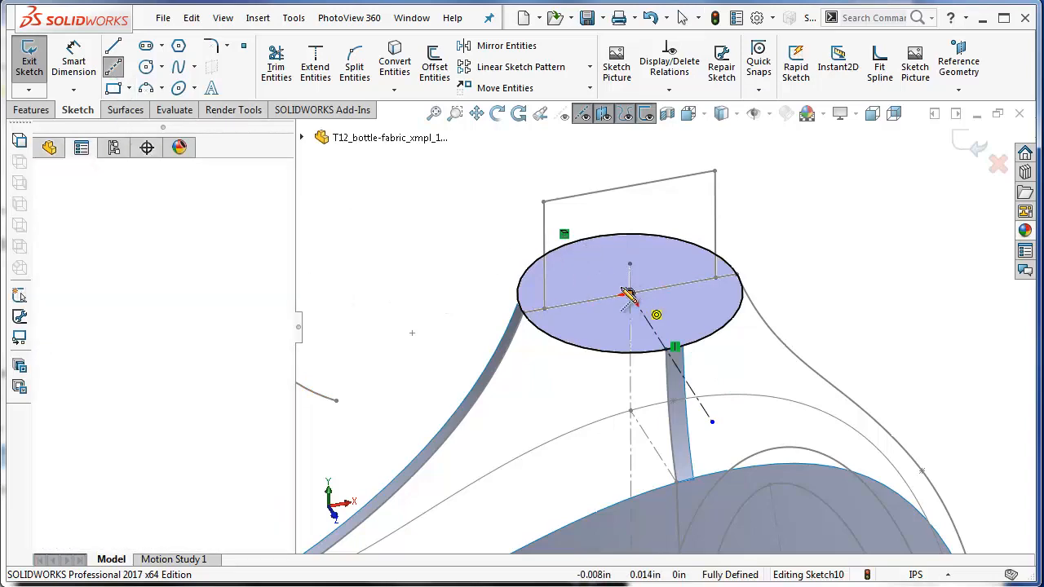
pyautogui.click(412, 333)
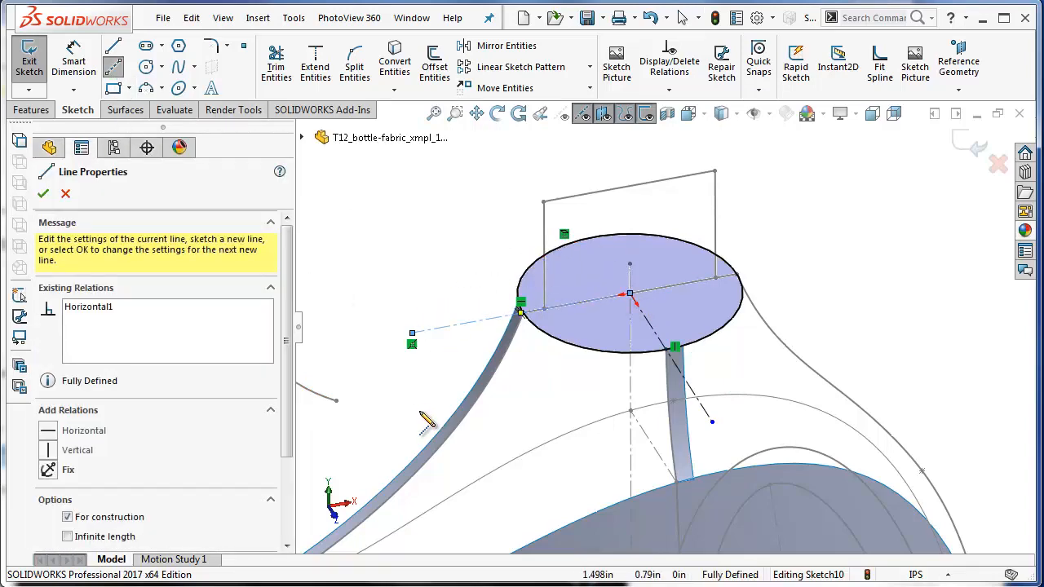
pyautogui.press('Escape')
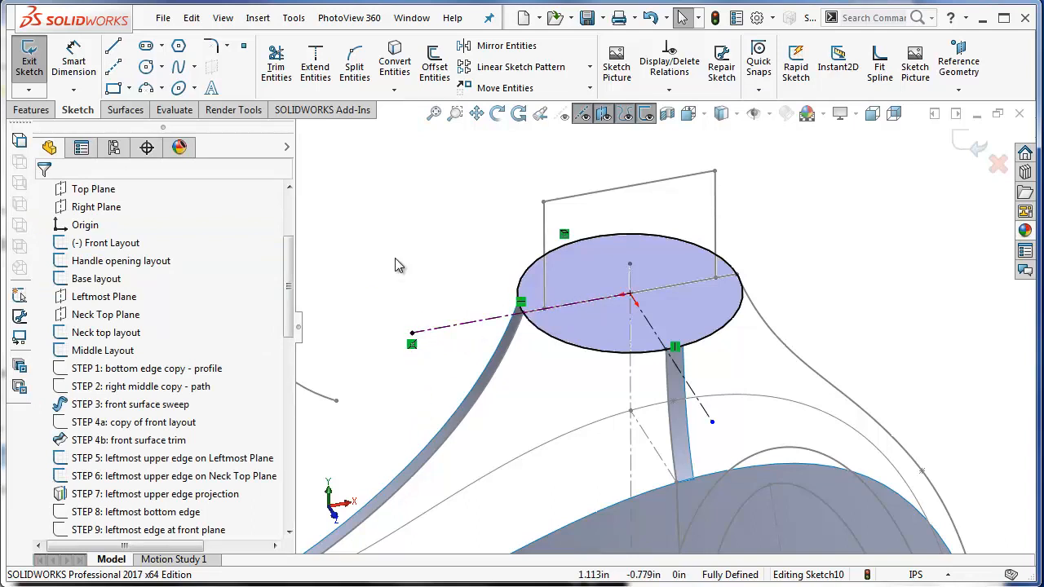
# Trim the neck circle to the front-left arc between the two construction lines
pyautogui.click(276, 65)
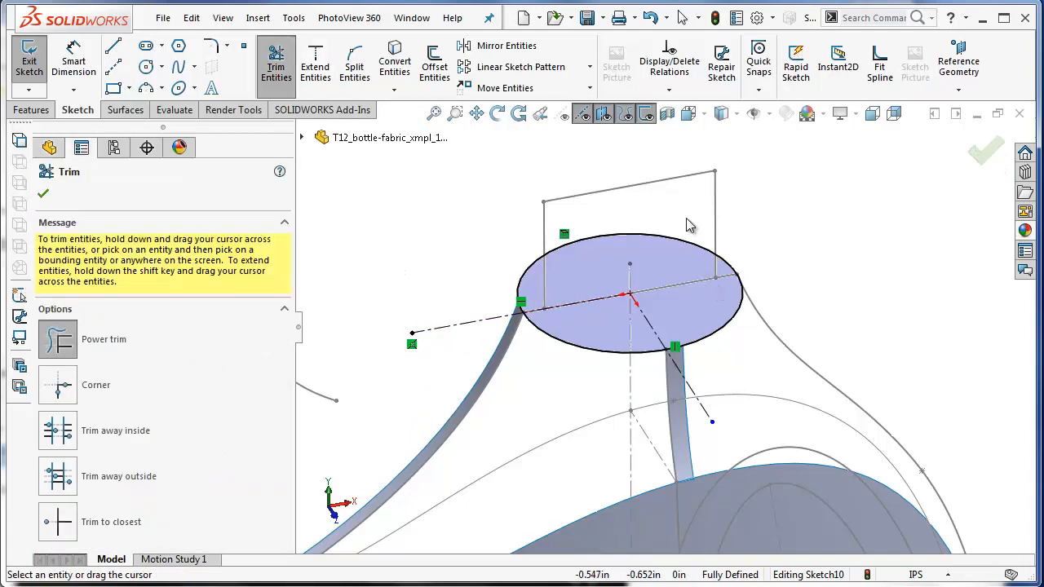
pyautogui.moveTo(685, 220); pyautogui.dragTo(668, 280)
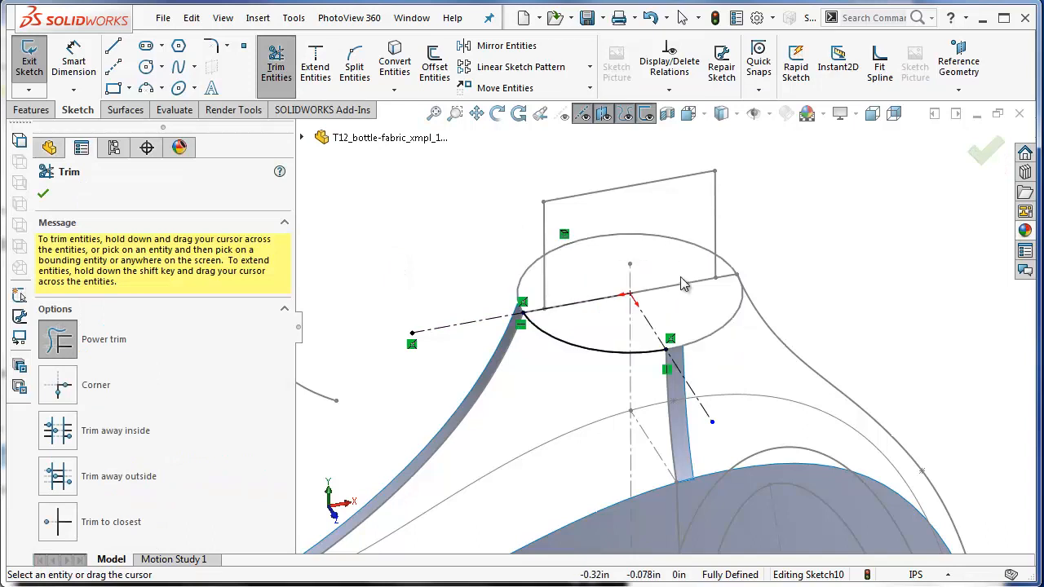
pyautogui.press('Escape')
# Hide the other sketches to check that the arc's ends meet the two neck strips, and exit the sketch
pyautogui.click(646, 115)
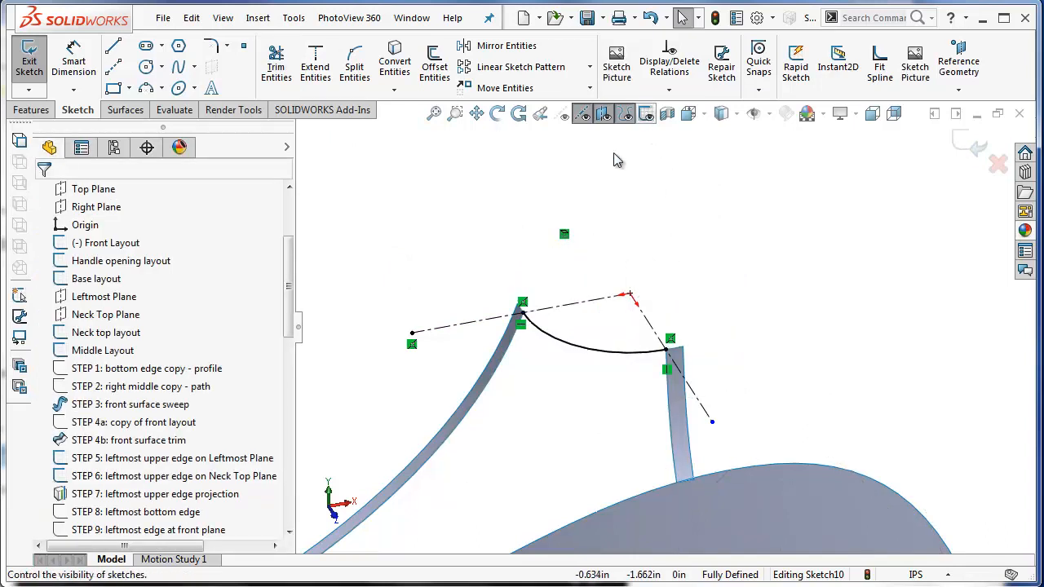
pyautogui.moveTo(531, 318); pyautogui.dragTo(522, 313)
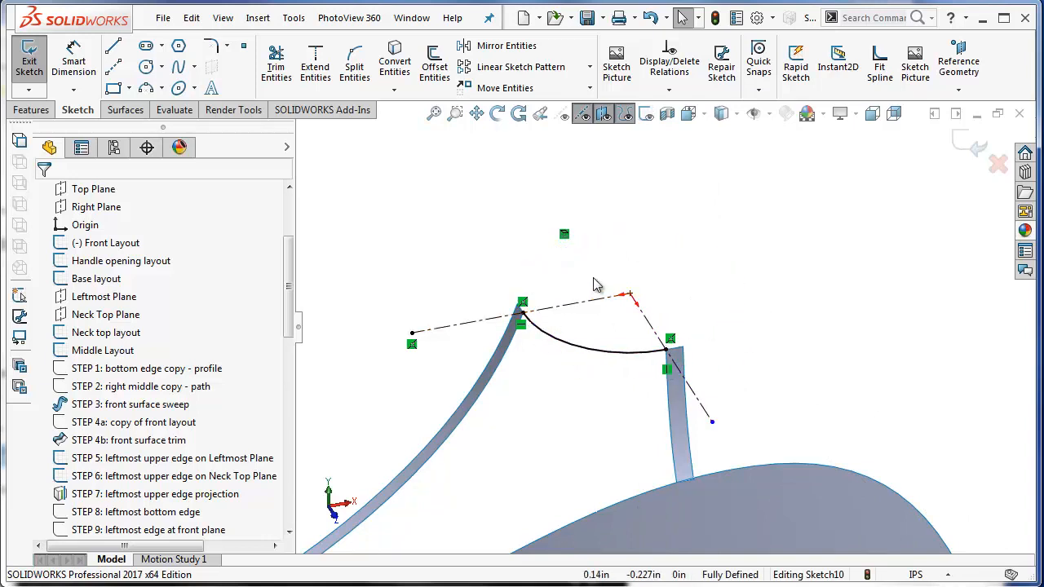
pyautogui.click(959, 145)
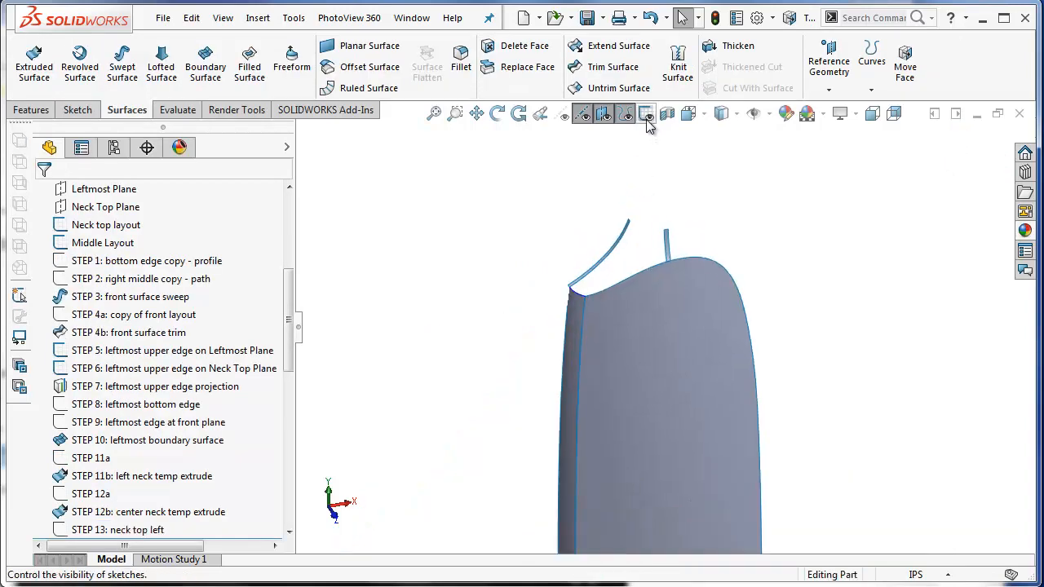
# Turn sketch visibility back on and hide the Front Layout and Neck top layout sketches
pyautogui.click(646, 114)
pyautogui.scroll(-3, 667, 255)
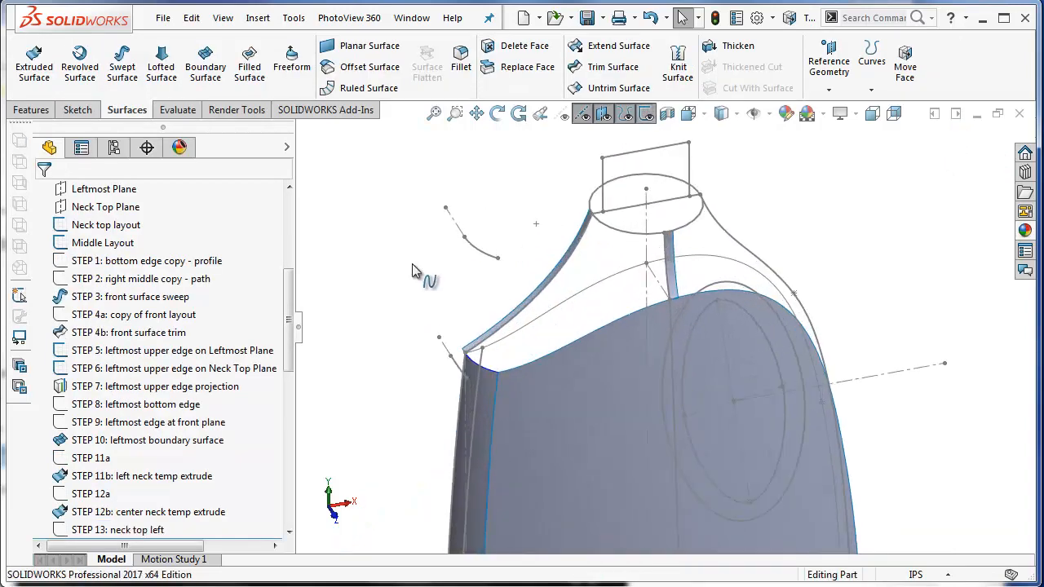
pyautogui.rightClick(620, 160)
pyautogui.click(659, 133)
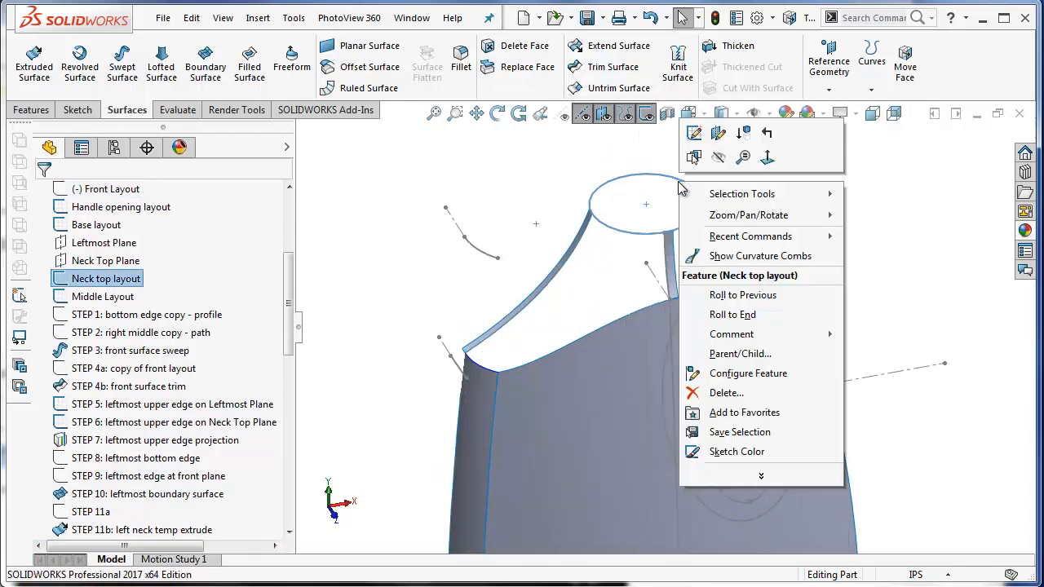
pyautogui.rightClick(693, 192)
pyautogui.click(716, 159)
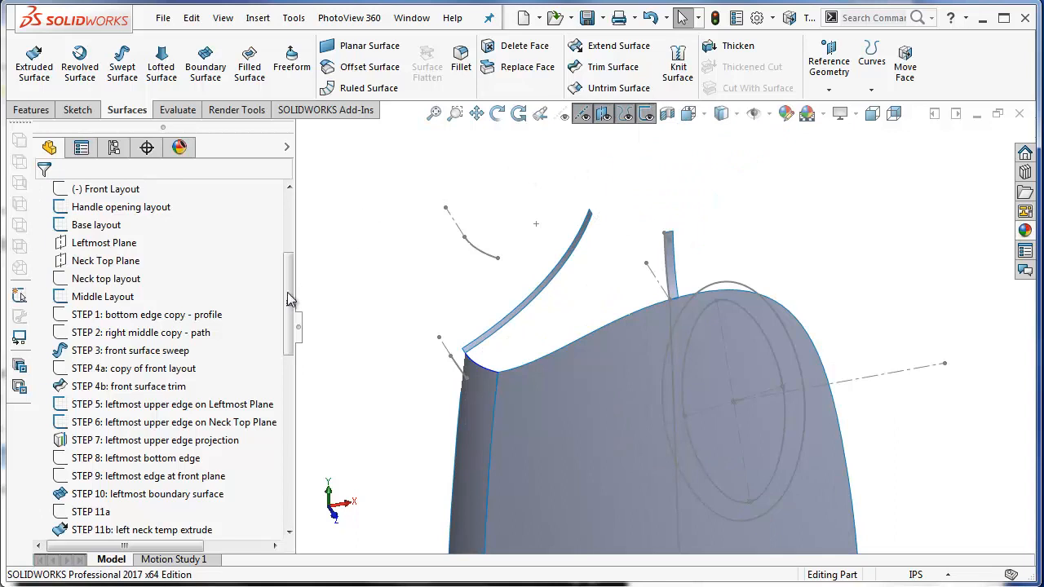
# Show the STEP 13: neck top left sketch above the open neck region
pyautogui.scroll(-2, 122, 408)
pyautogui.rightClick(110, 475)
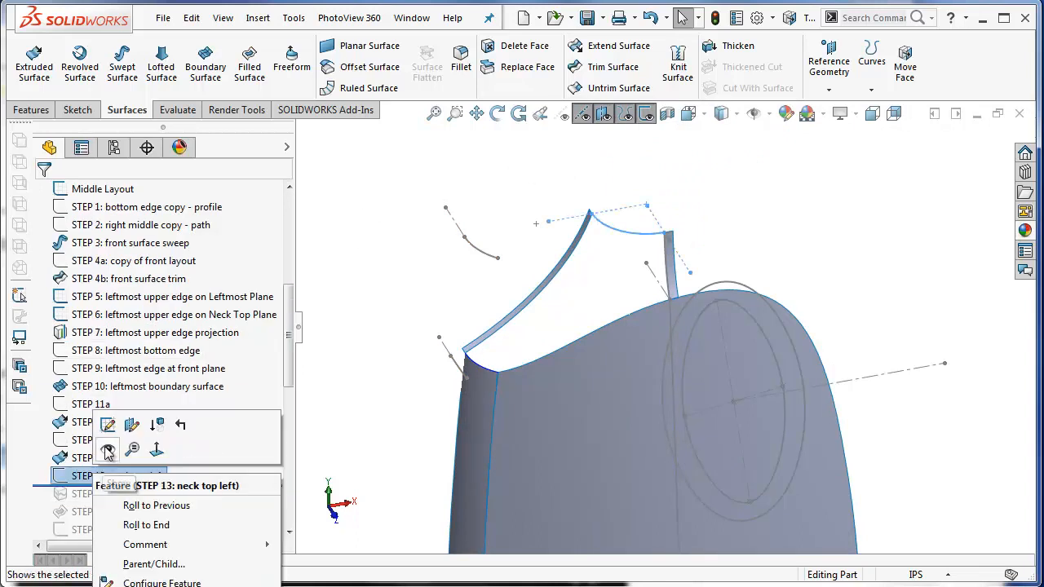
pyautogui.click(108, 453)
pyautogui.scroll(-2, 681, 207)
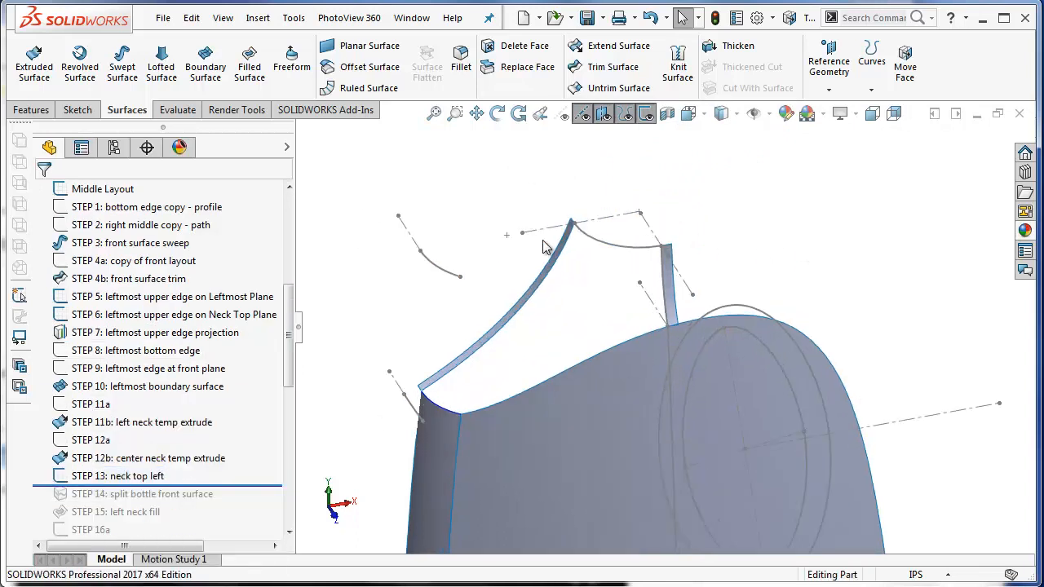
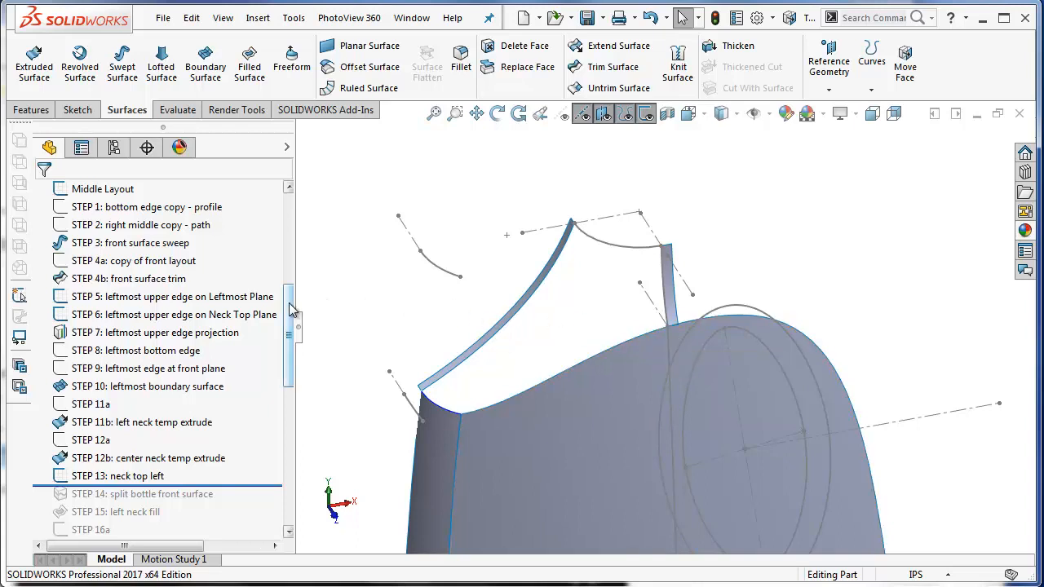
# Split the bottle's front surface with an intersection split line, using the Right Plane as the splitting entity
pyautogui.scroll(6, 125, 329)
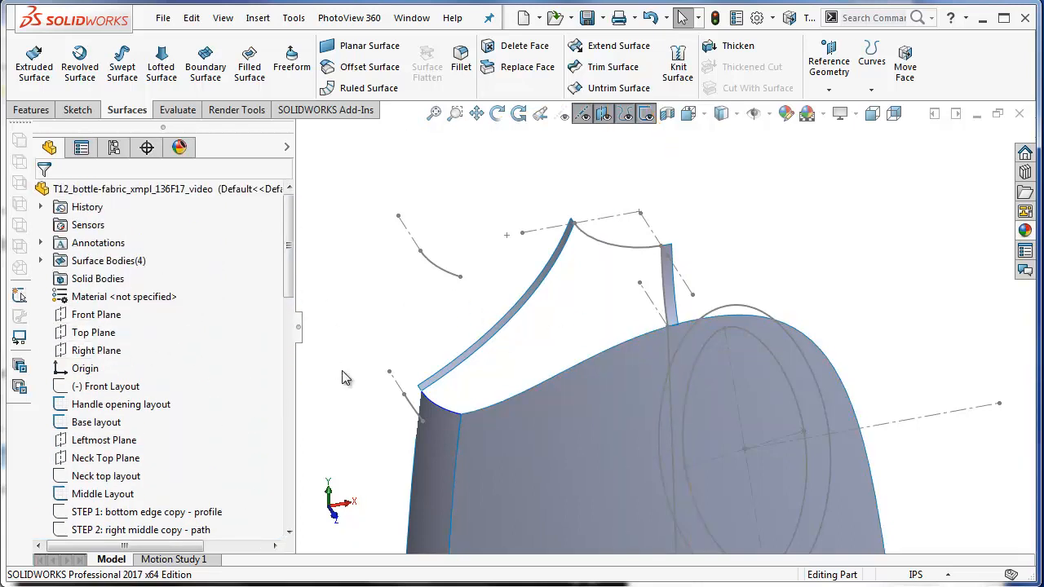
pyautogui.click(258, 18)
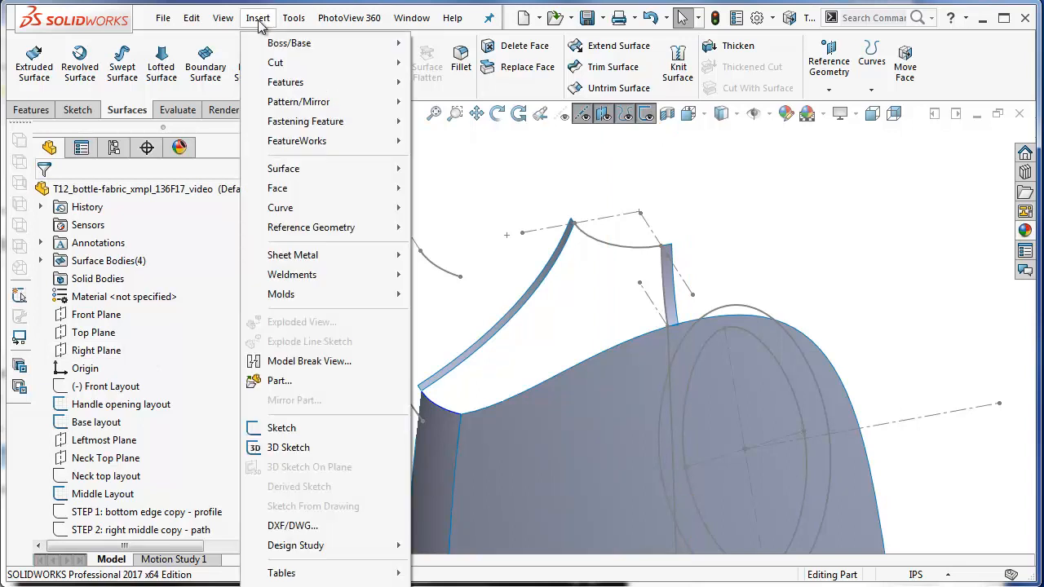
pyautogui.moveTo(292, 217)
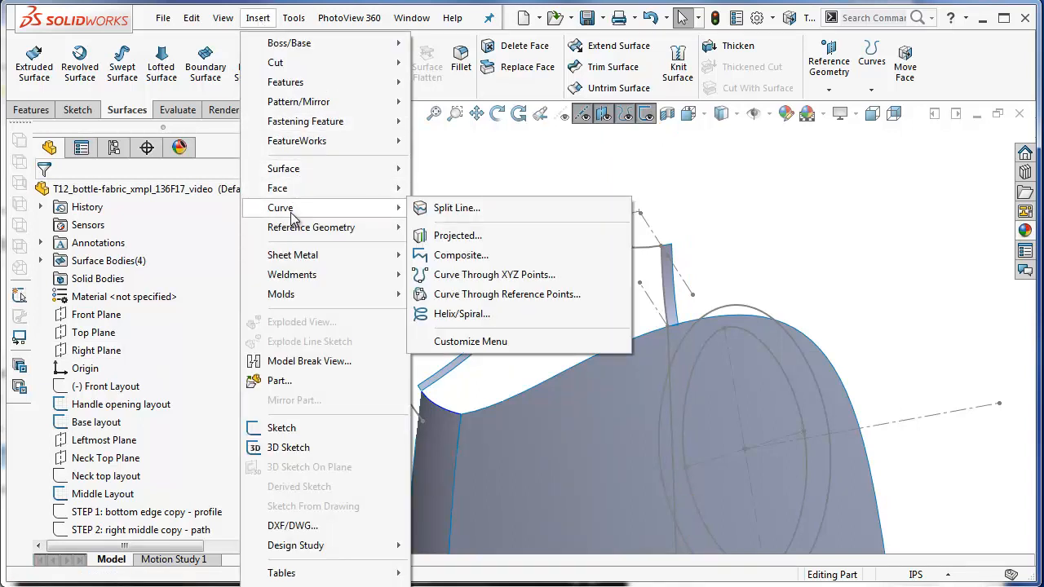
pyautogui.click(455, 209)
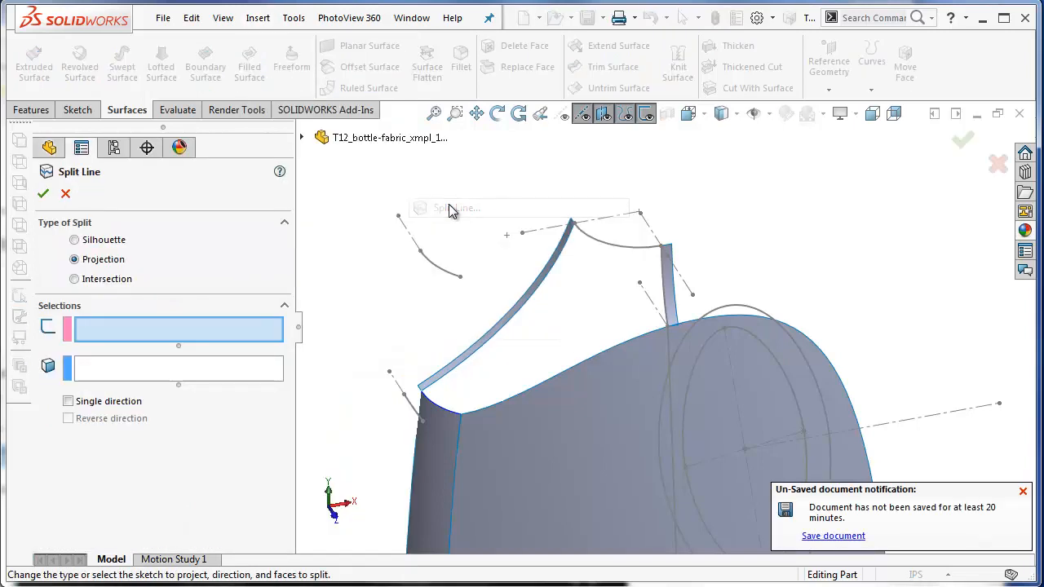
pyautogui.click(108, 281)
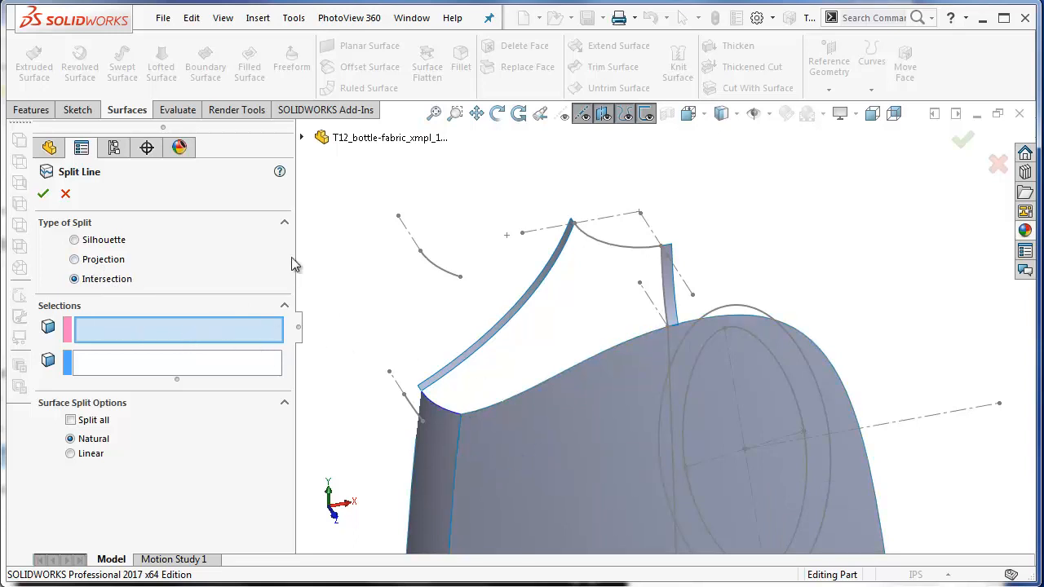
pyautogui.click(301, 137)
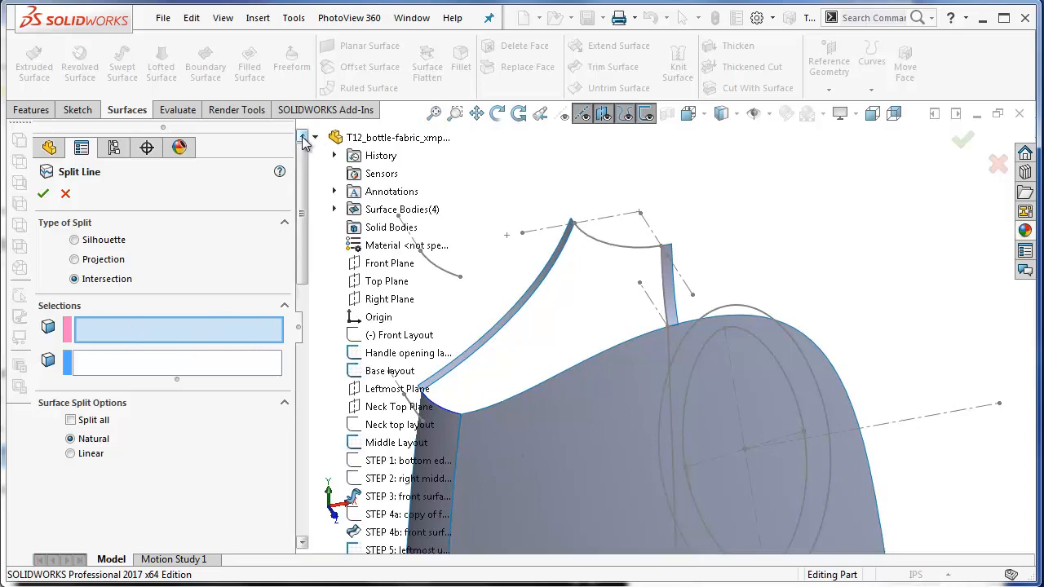
pyautogui.click(383, 301)
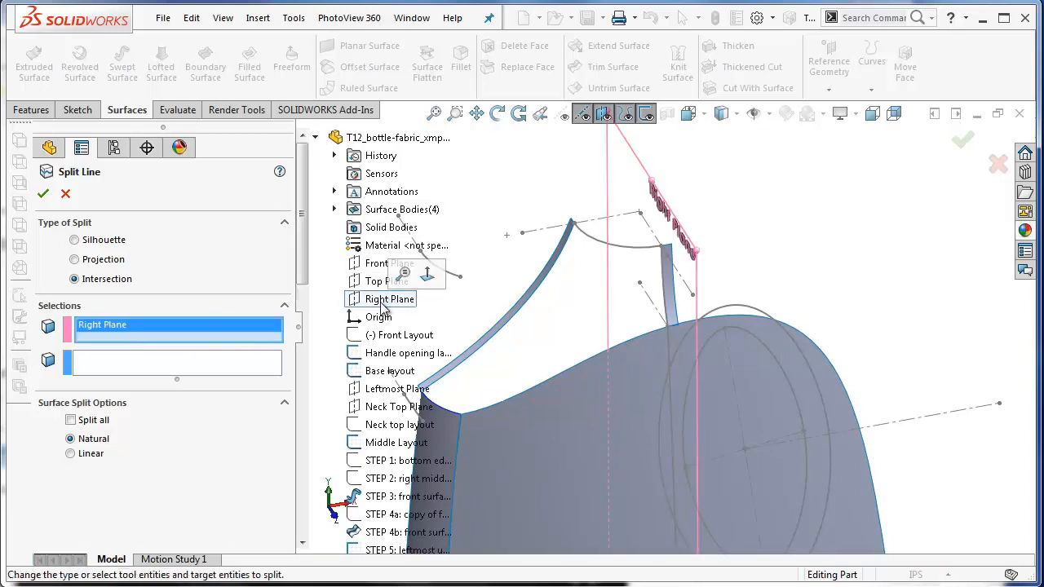
pyautogui.click(166, 365)
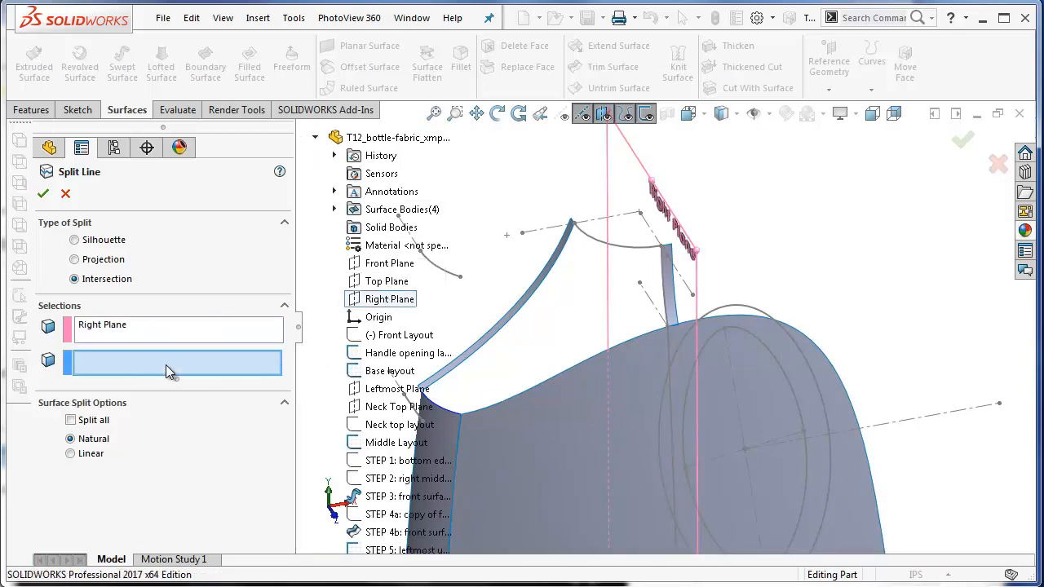
pyautogui.click(530, 488)
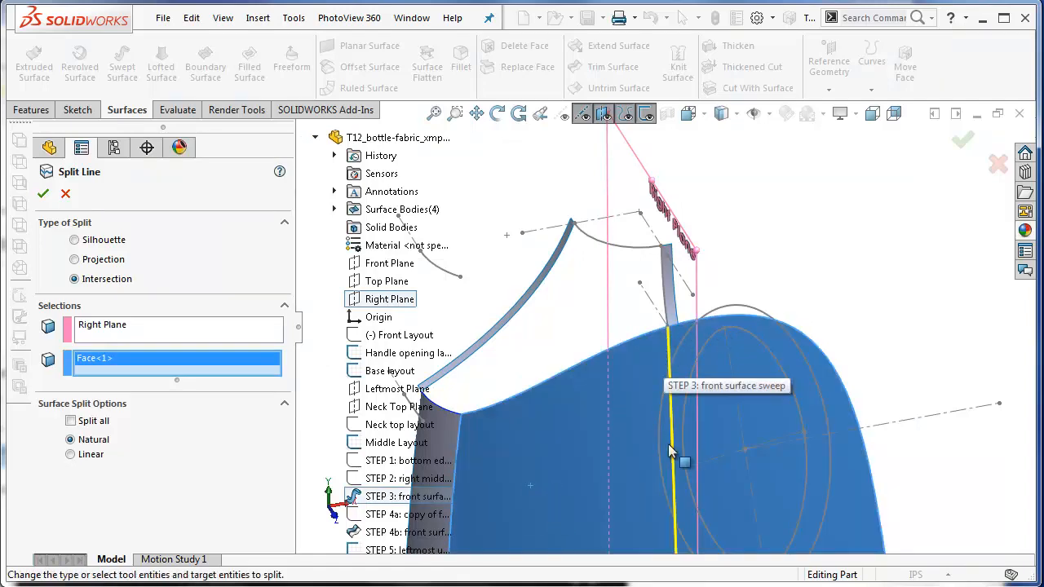
pyautogui.click(43, 195)
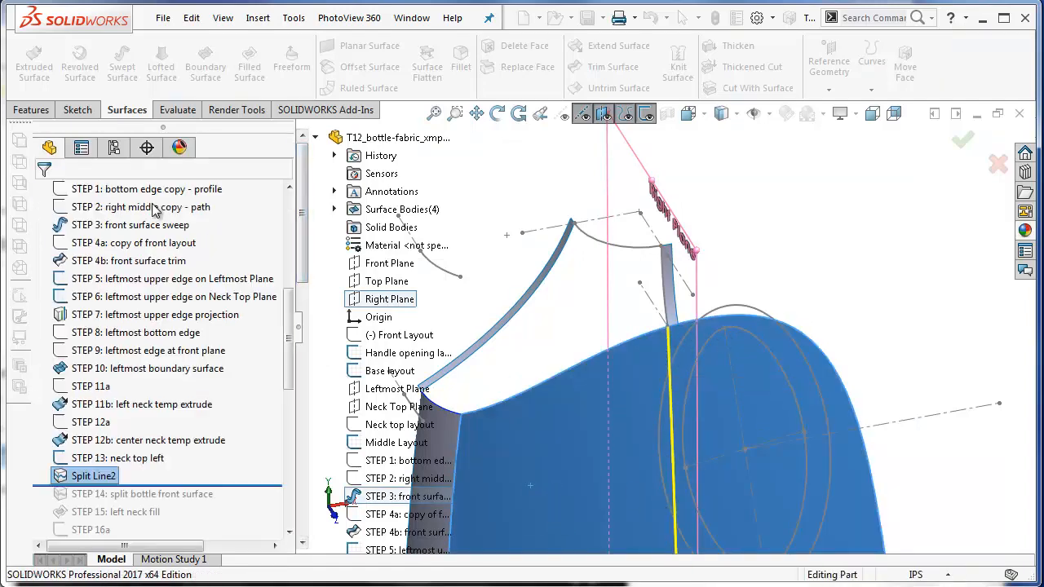
# Hide the sketches and check the split front face and the separate upper edge beside the neck opening
pyautogui.click(648, 115)
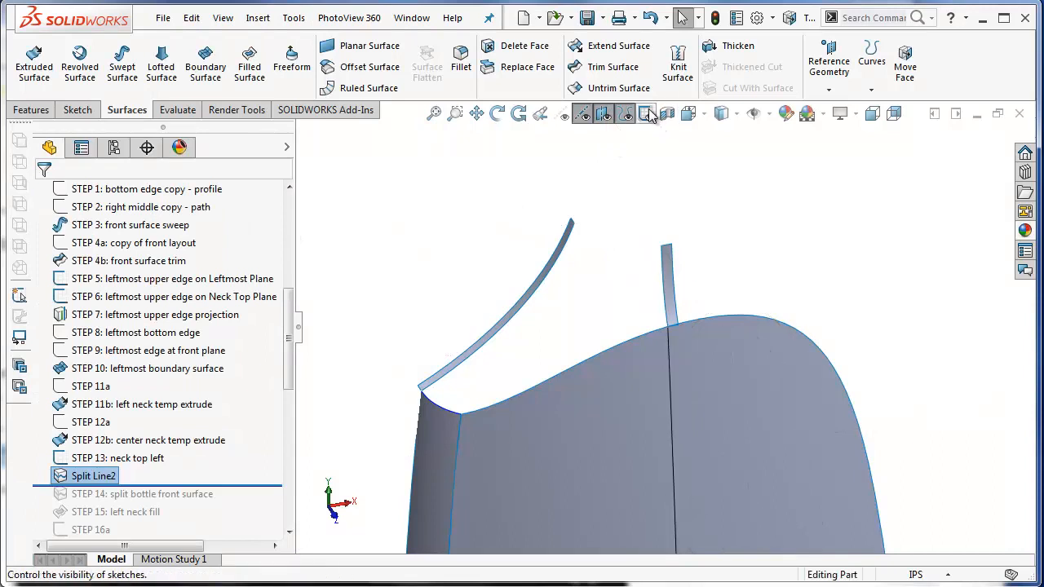
pyautogui.click(602, 409)
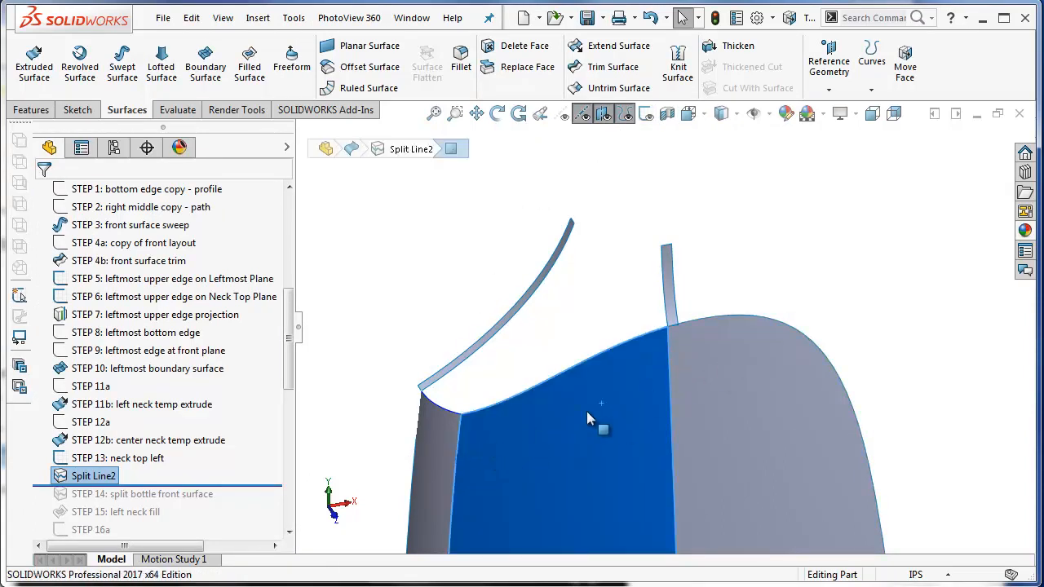
pyautogui.click(479, 411)
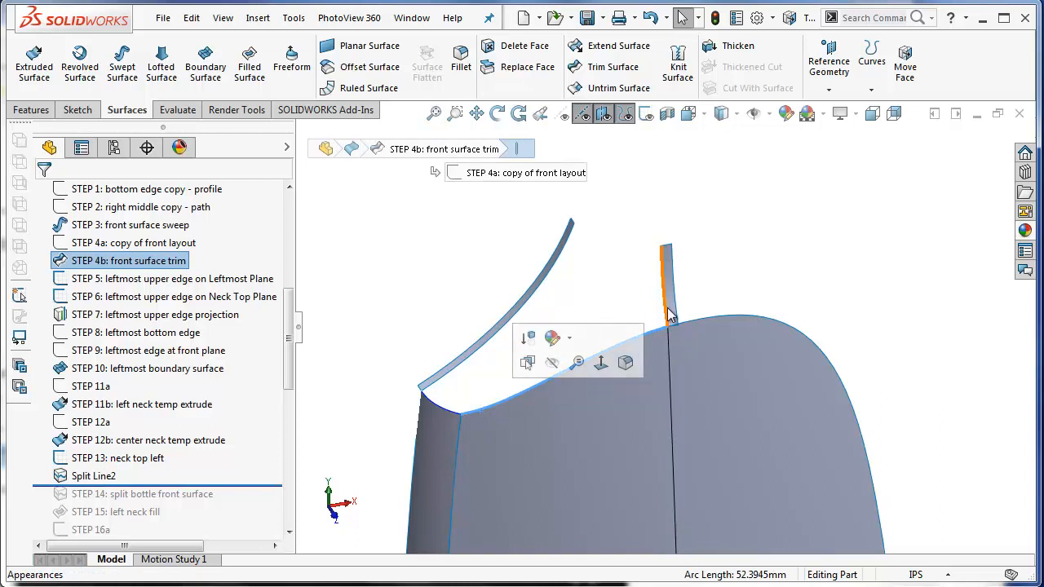
pyautogui.press('Escape')
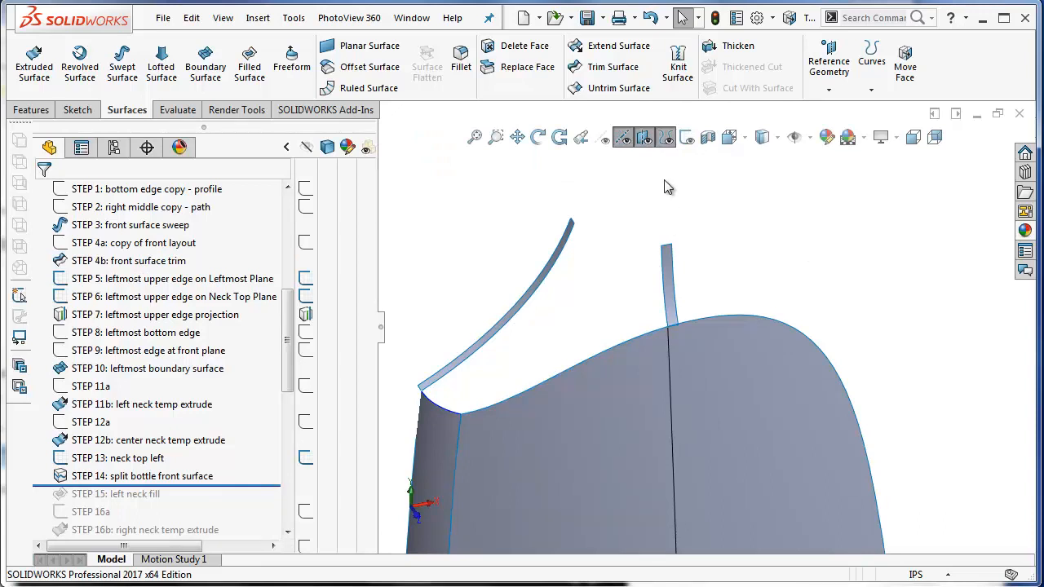
# Start a filled surface bounded by both neck strips' inner edges, the STEP 13 arc, and the front and leftmost surfaces' upper edges
pyautogui.click(686, 137)
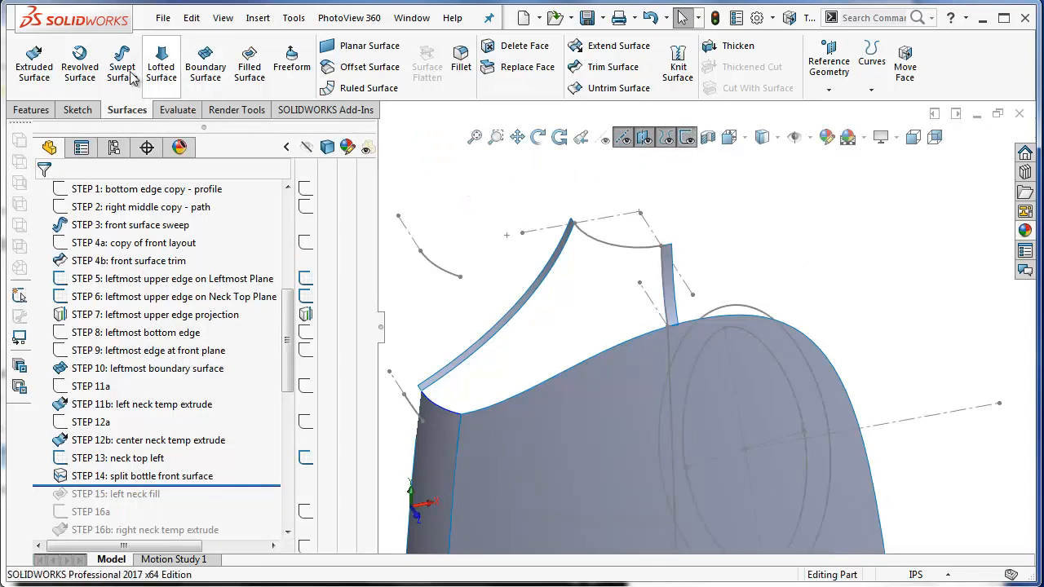
pyautogui.click(245, 67)
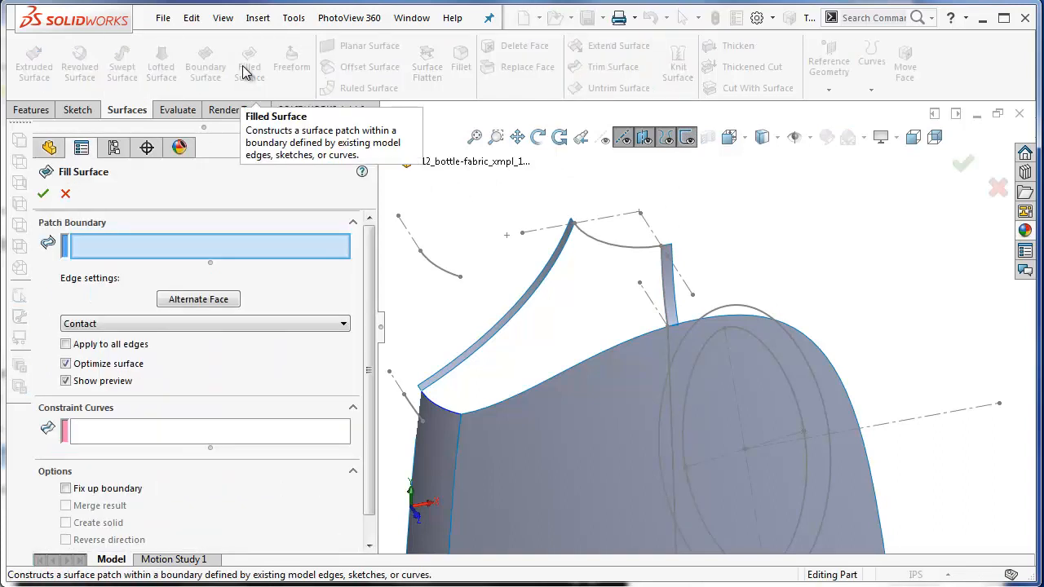
pyautogui.click(546, 292)
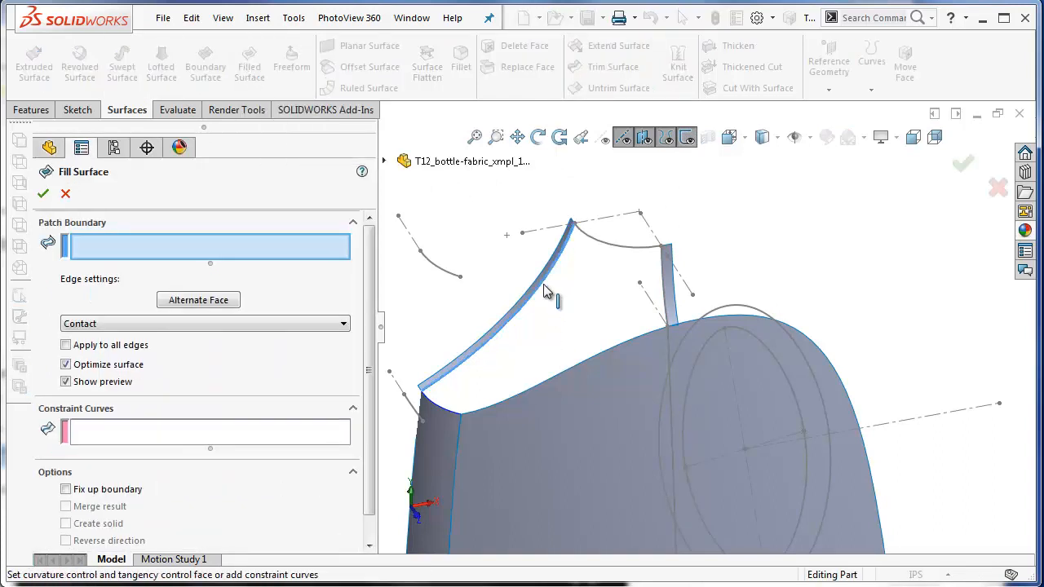
pyautogui.click(628, 256)
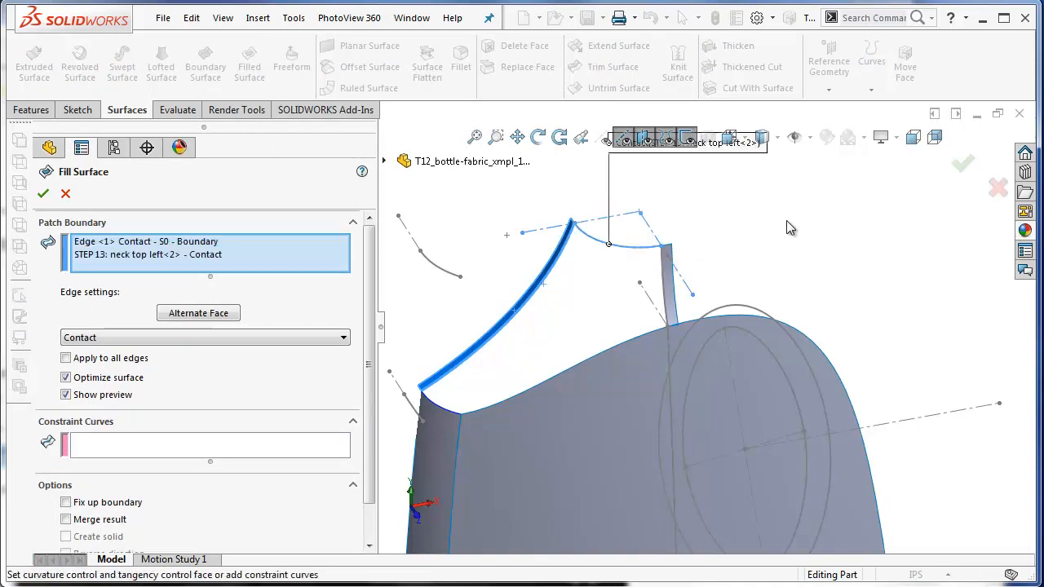
pyautogui.click(687, 139)
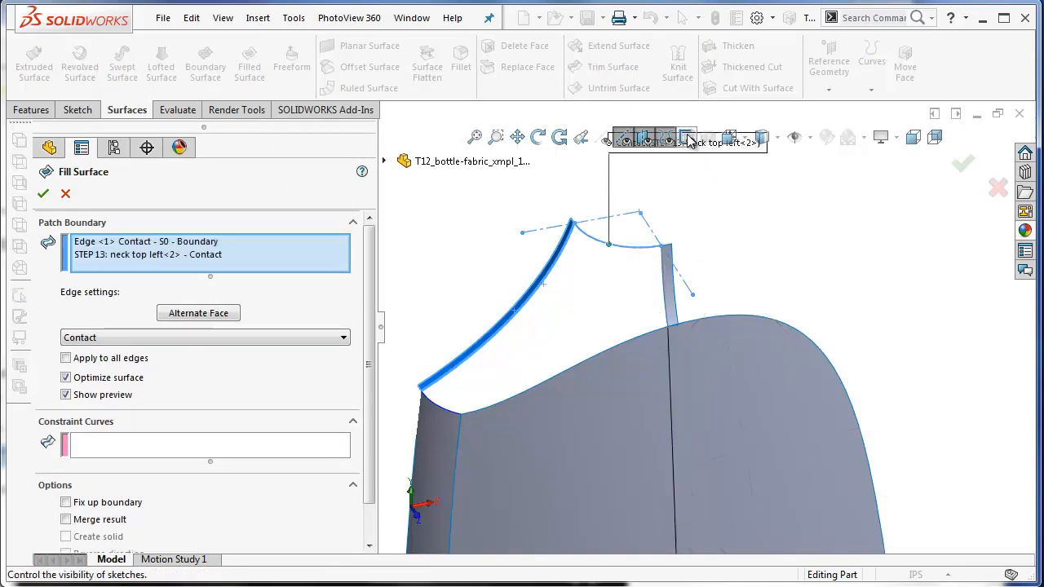
pyautogui.click(664, 280)
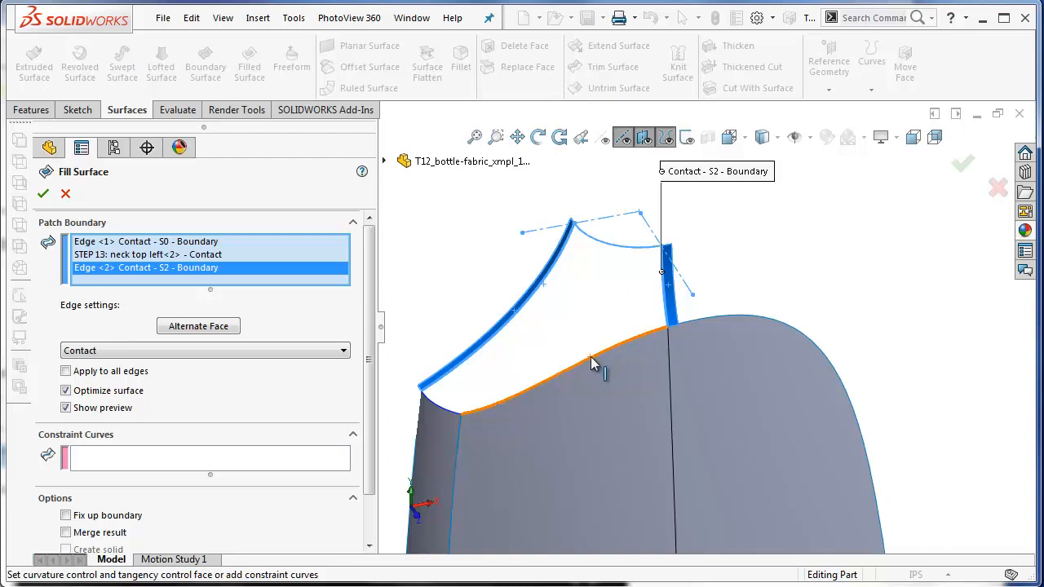
pyautogui.click(589, 357)
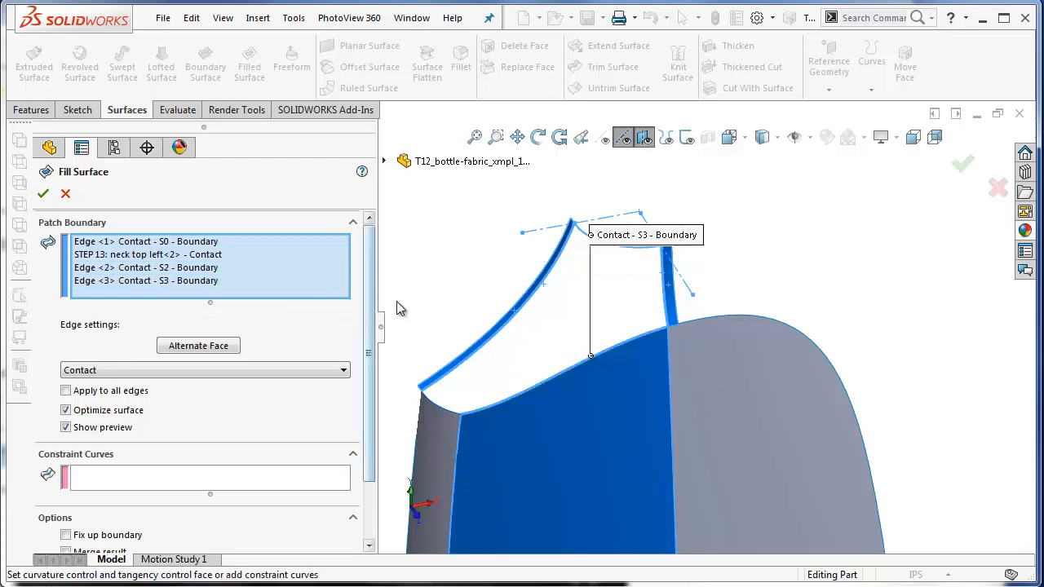
pyautogui.click(438, 405)
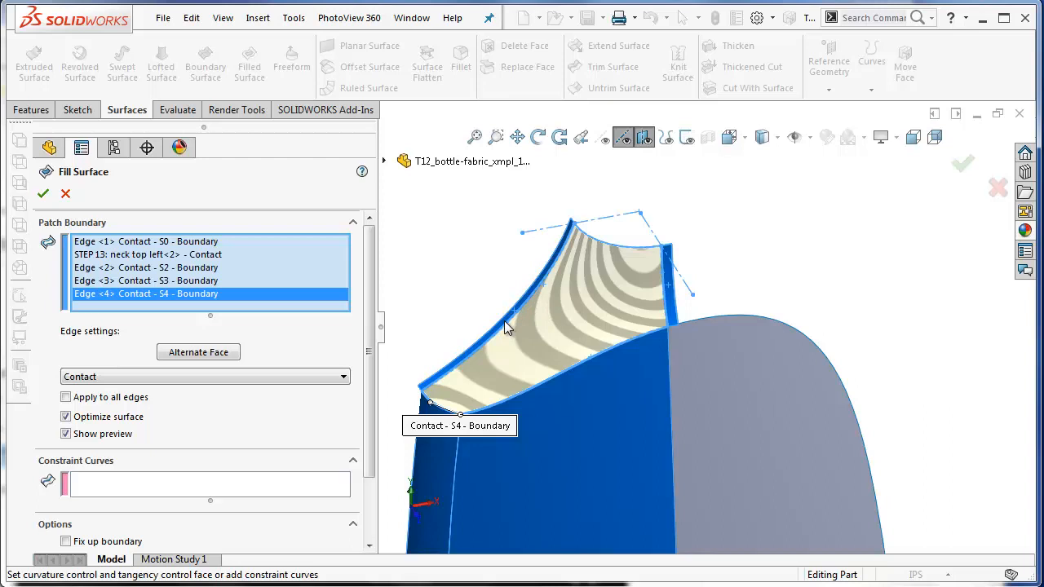
# Set the fill's two neck strip edges to Tangent, keep the other boundaries at Contact, and create the left neck fill
pyautogui.click(193, 243)
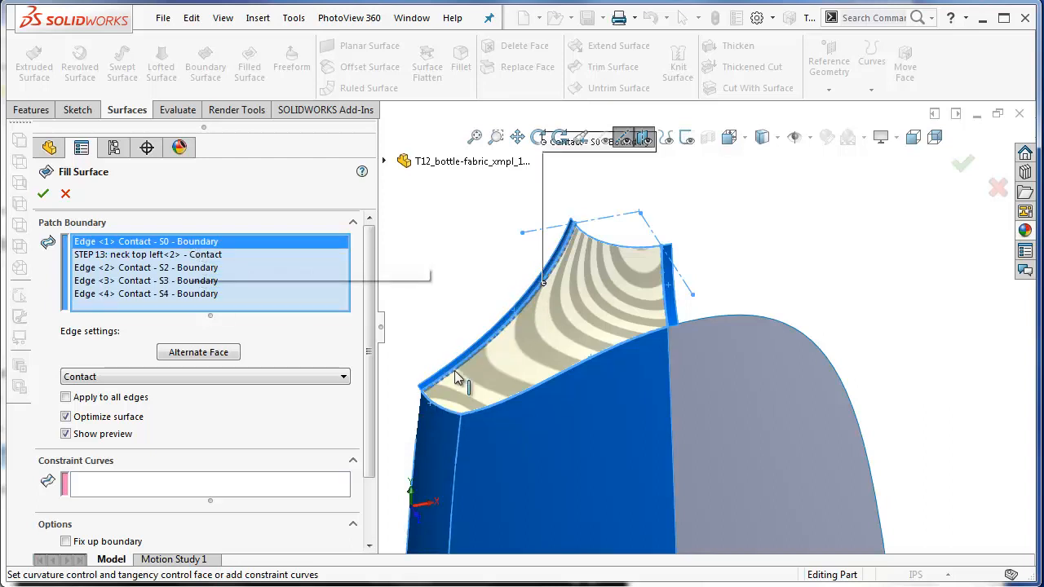
pyautogui.click(205, 380)
pyautogui.click(147, 400)
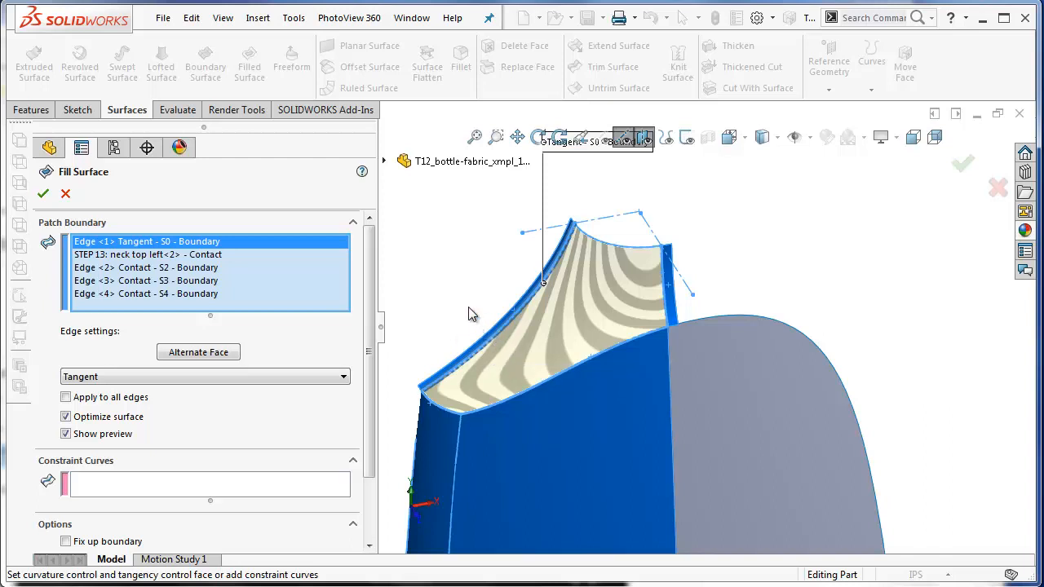
pyautogui.click(211, 256)
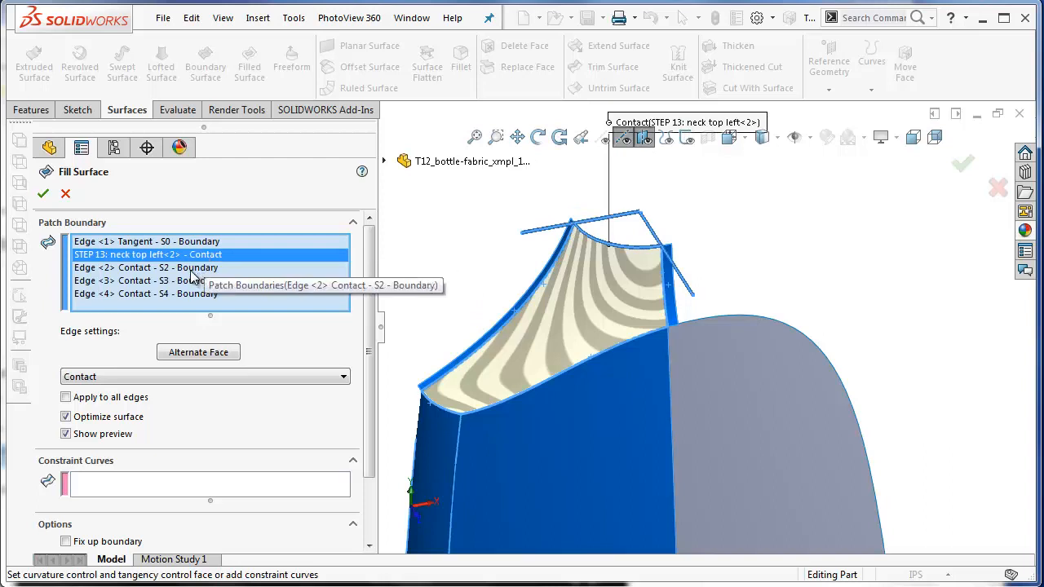
pyautogui.click(196, 267)
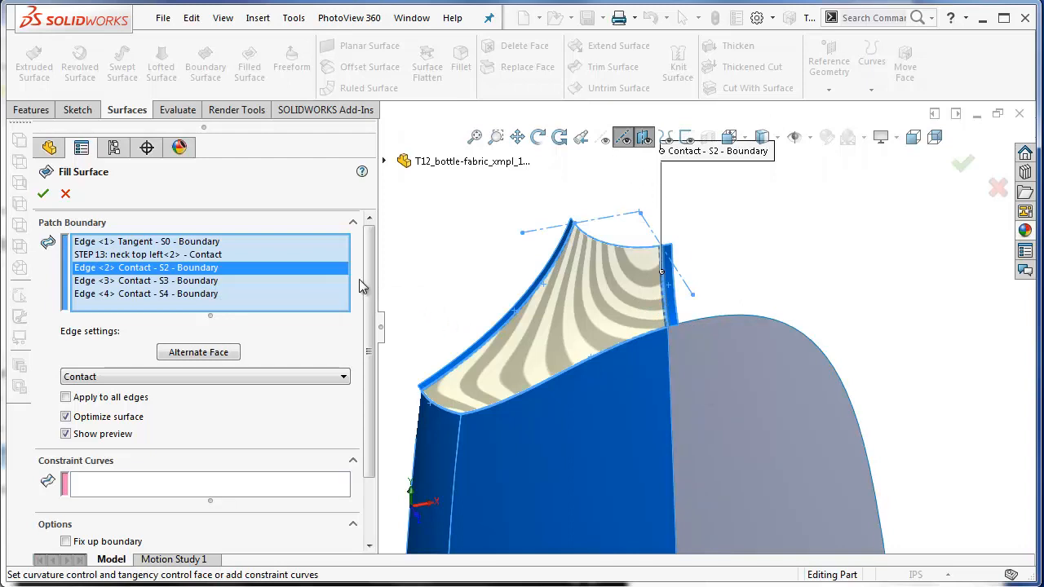
pyautogui.click(237, 377)
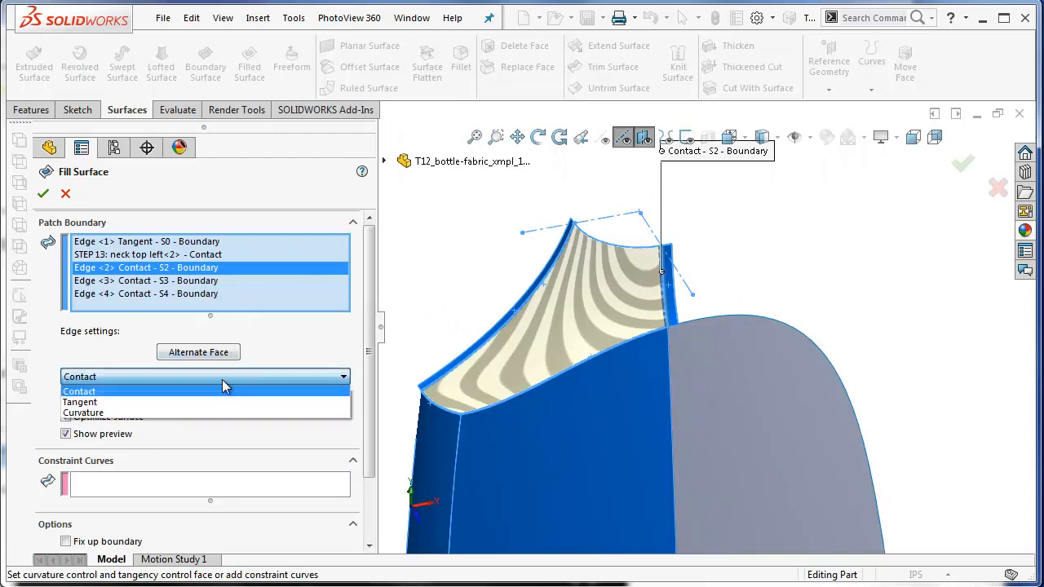
pyautogui.click(94, 402)
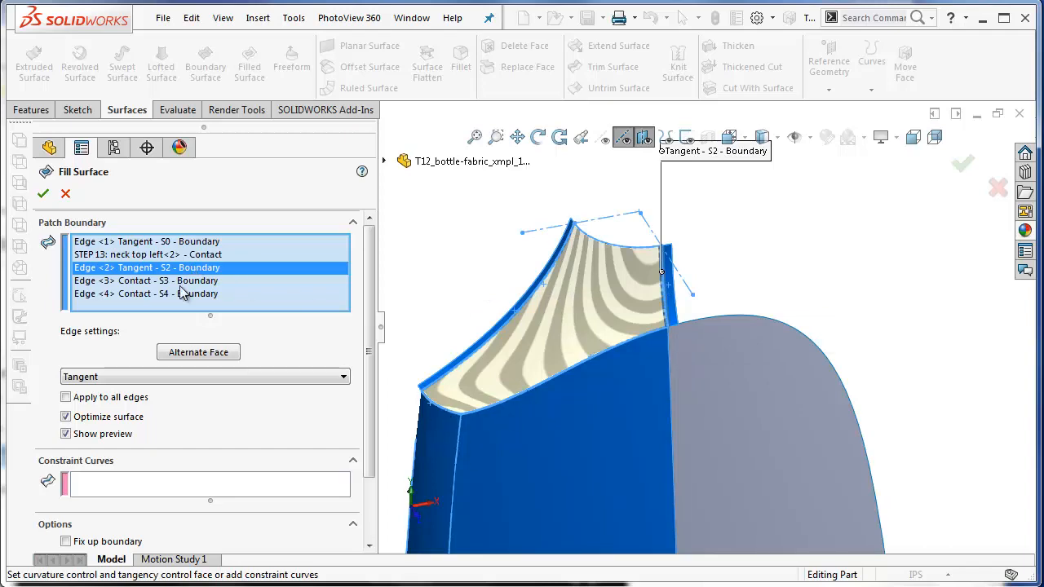
pyautogui.click(43, 193)
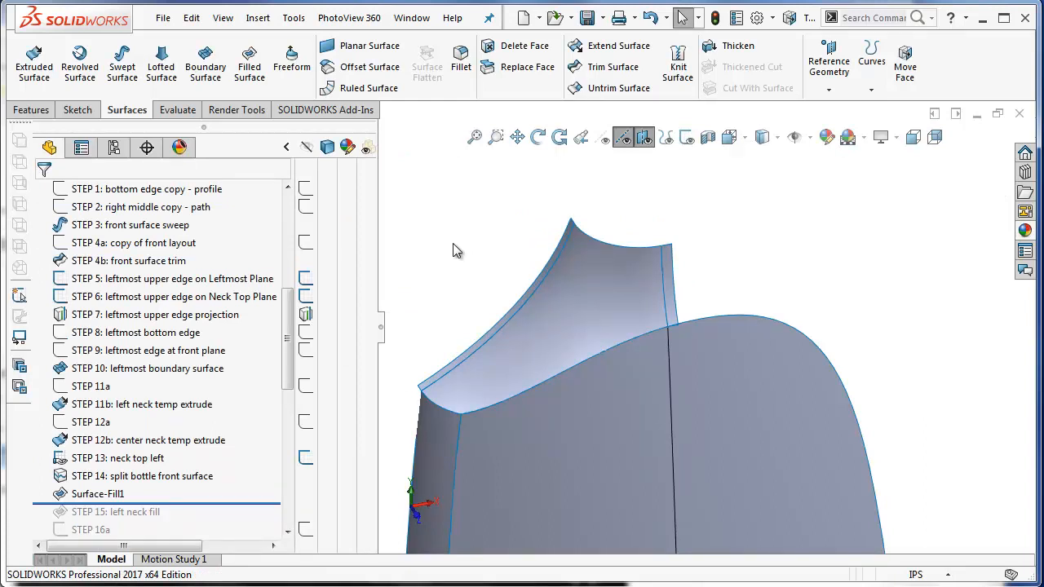
# Hide the center neck temp extrude body and inspect the filled neck from the bottle's right side
pyautogui.rightClick(670, 276)
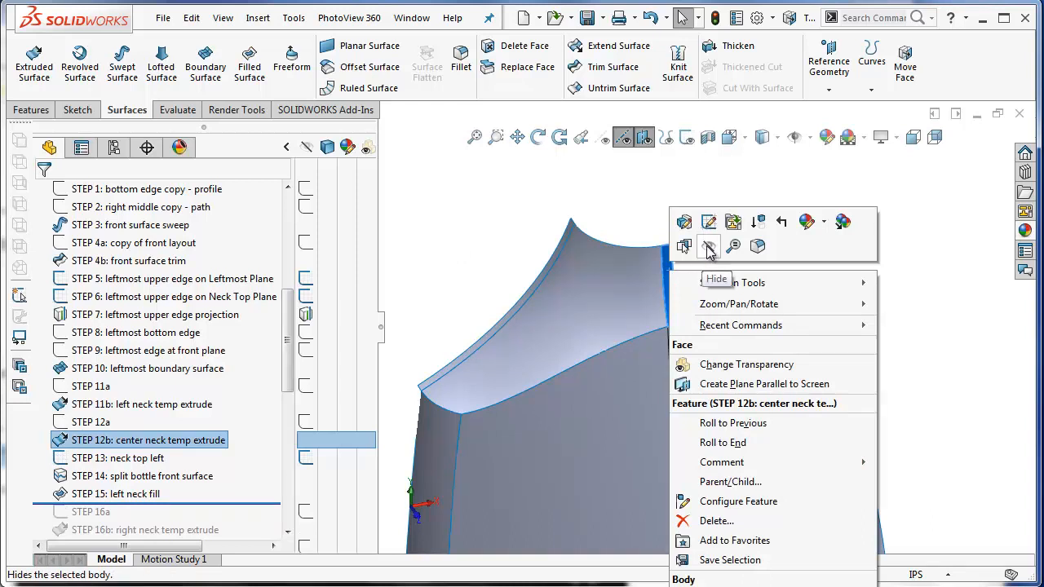
pyautogui.click(708, 247)
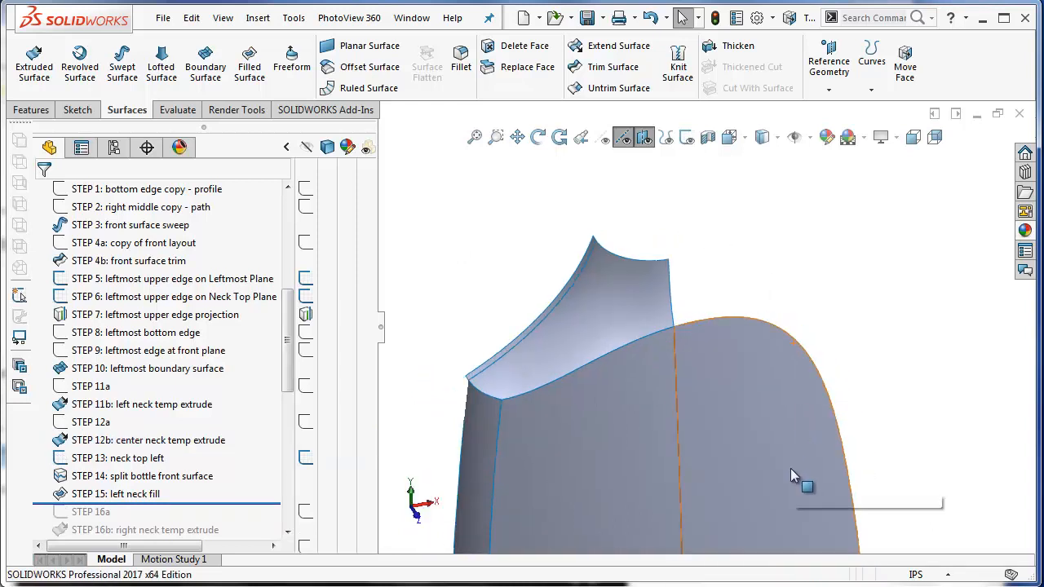
pyautogui.moveTo(791, 470); pyautogui.dragTo(598, 372, button='middle')
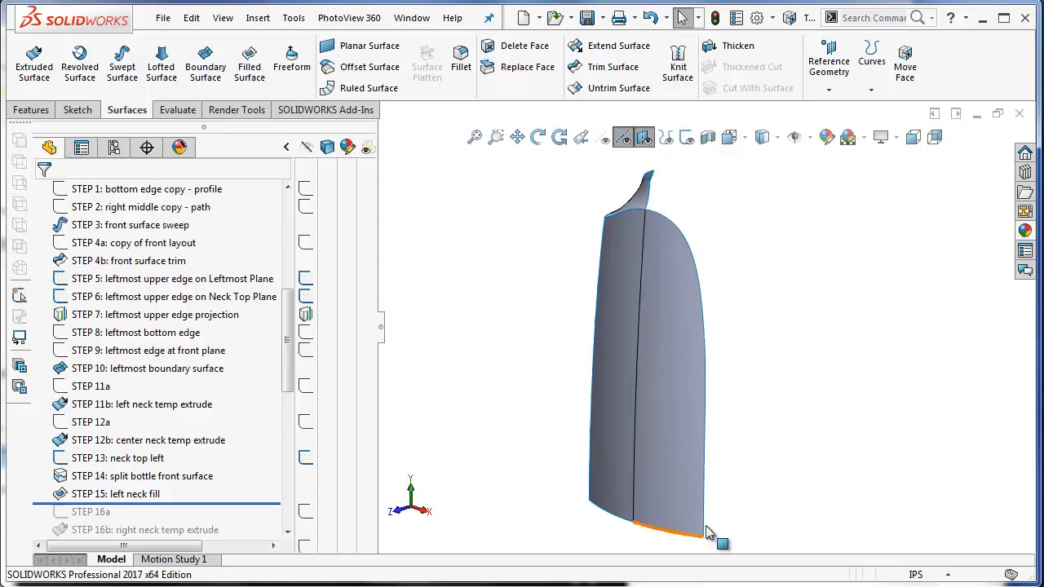
# Show the sketches and convert the Front Layout's right neck curve into a new sketch on the Front Plane
pyautogui.click(687, 137)
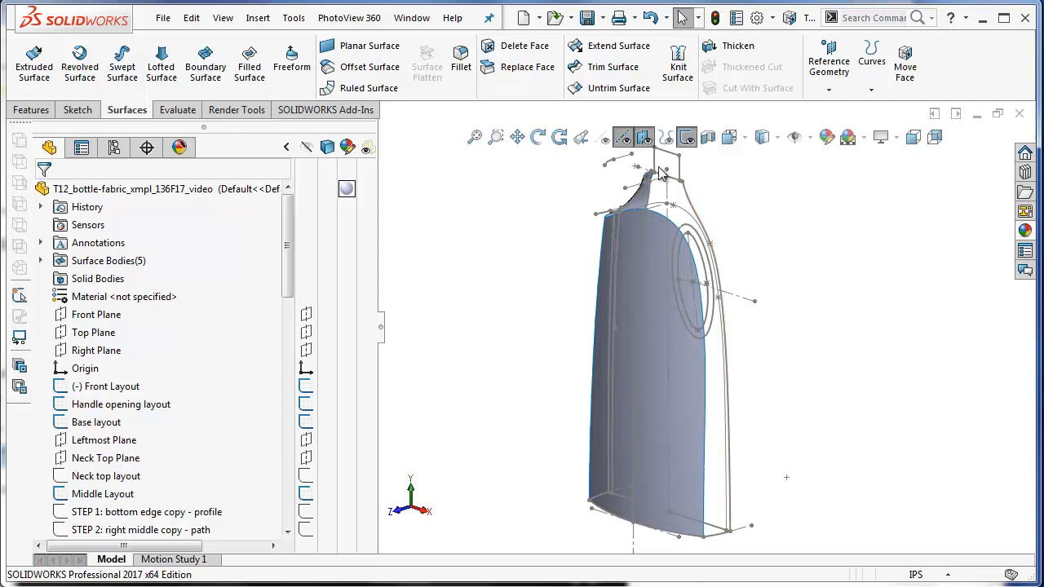
pyautogui.scroll(-5, 653, 209)
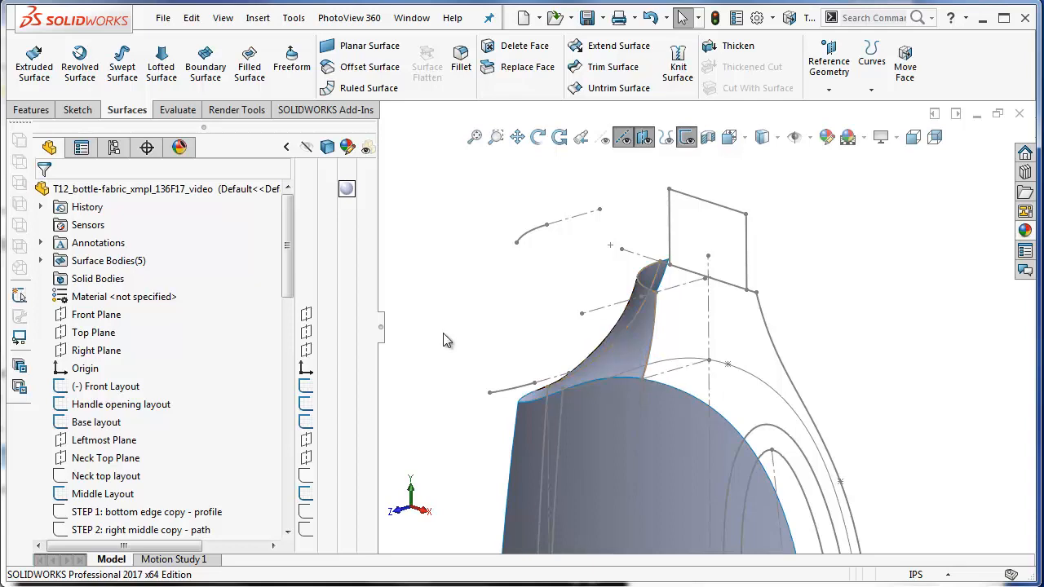
pyautogui.rightClick(95, 316)
pyautogui.click(103, 289)
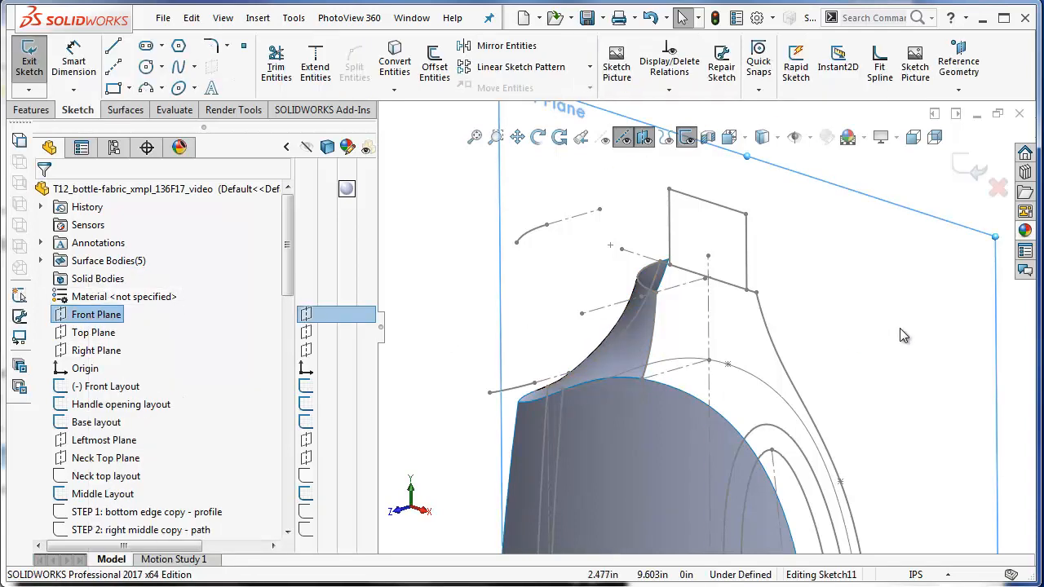
pyautogui.click(766, 316)
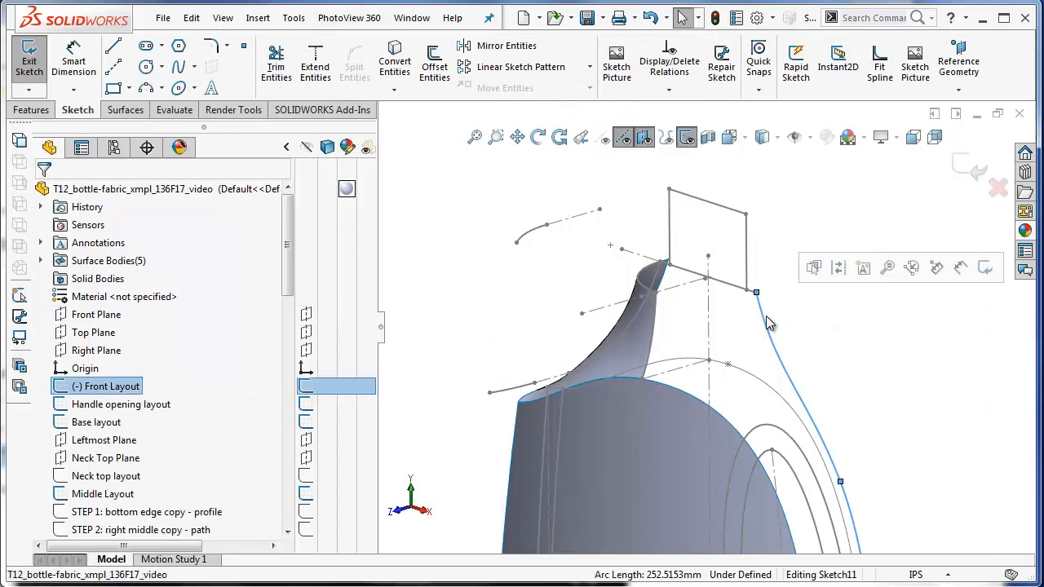
pyautogui.click(395, 65)
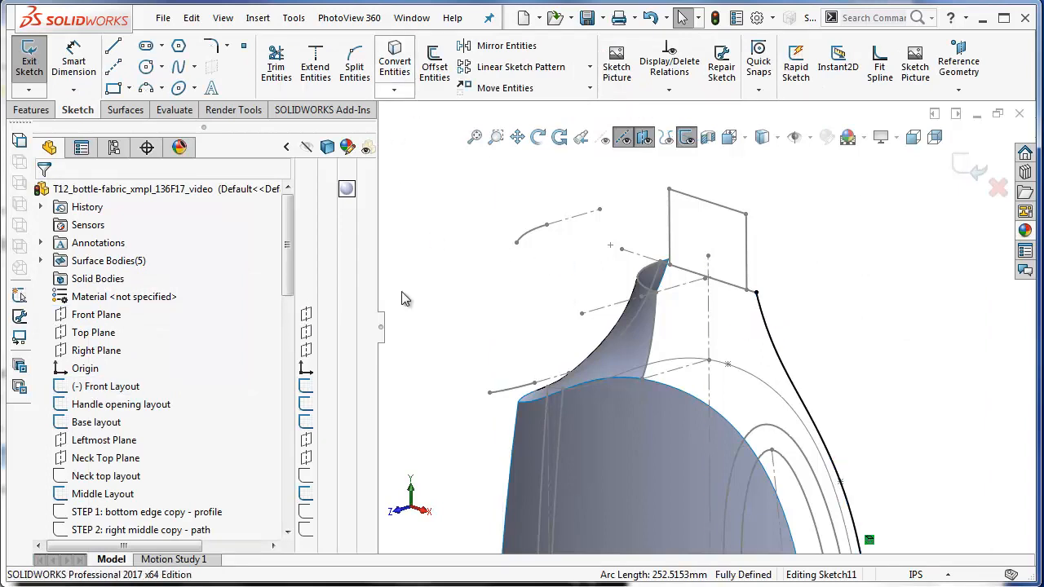
# Extrude the converted right neck curve as a blind 0.100 in surface in the reversed direction
pyautogui.click(124, 109)
pyautogui.click(34, 66)
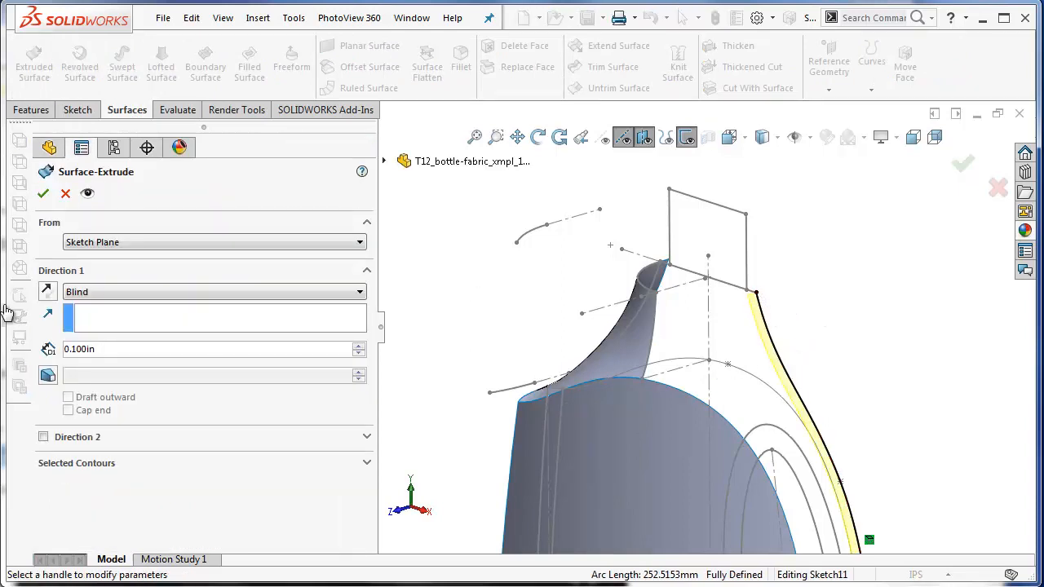
pyautogui.click(47, 294)
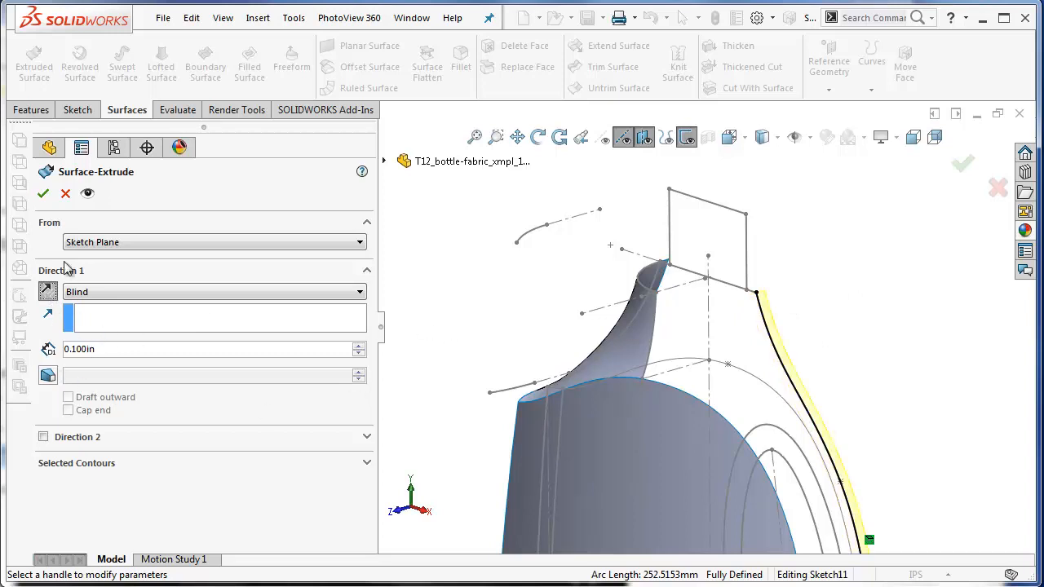
pyautogui.click(42, 198)
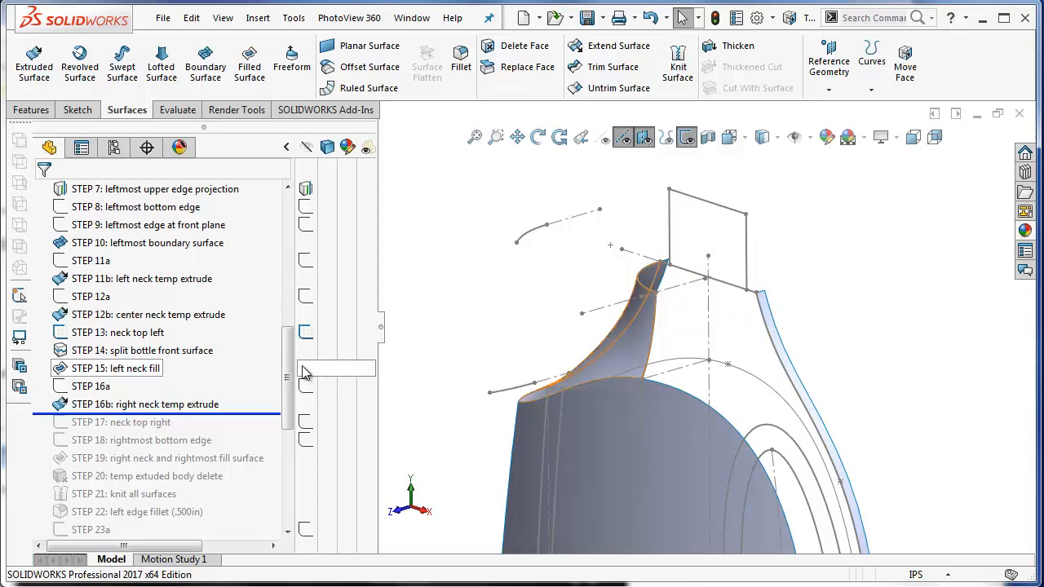
# Start a sketch on the Neck Top Plane and convert the Neck top layout circle into it
pyautogui.scroll(8, 147, 390)
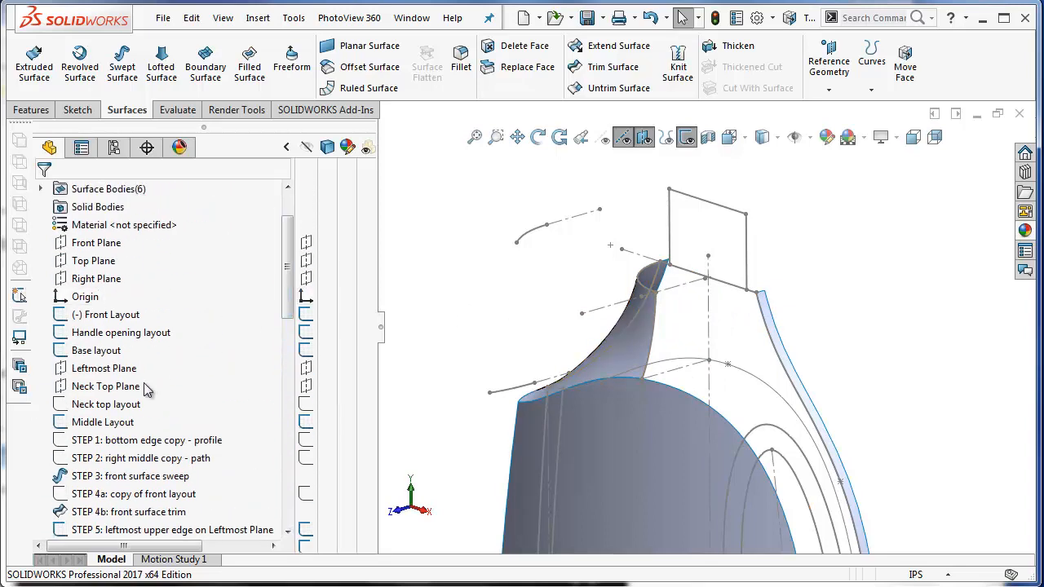
pyautogui.rightClick(143, 387)
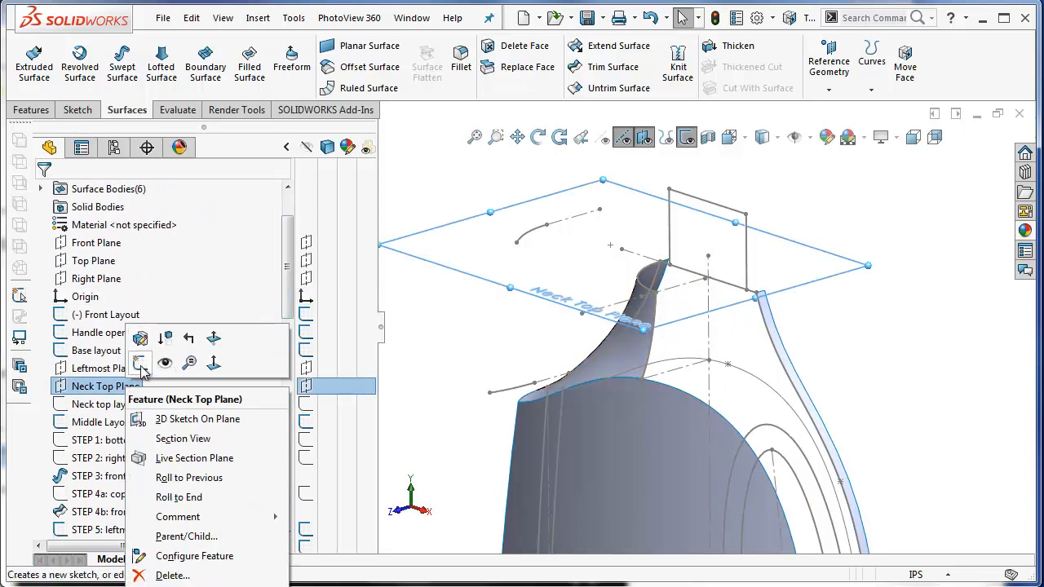
pyautogui.click(140, 363)
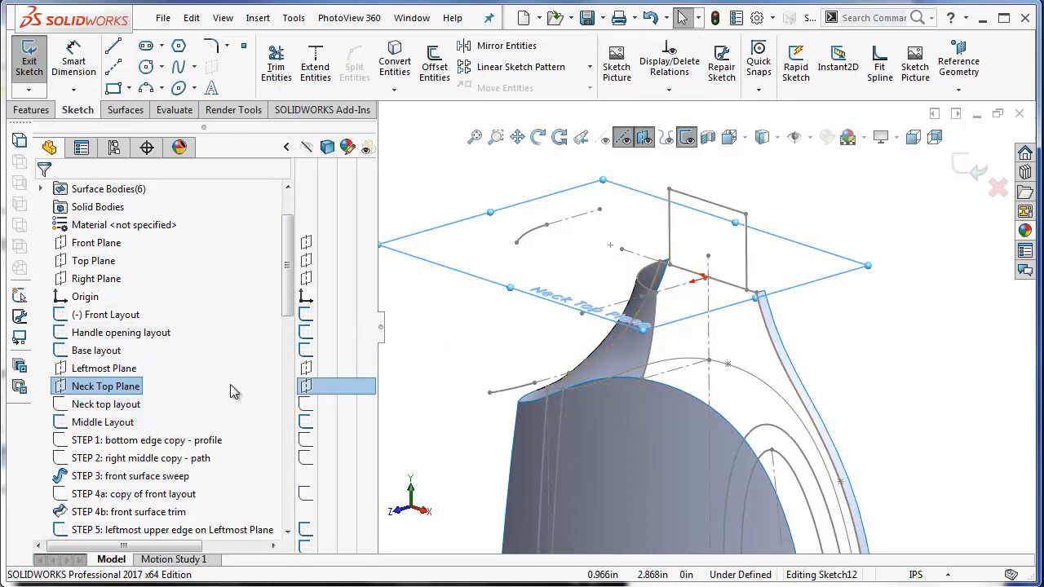
pyautogui.click(106, 407)
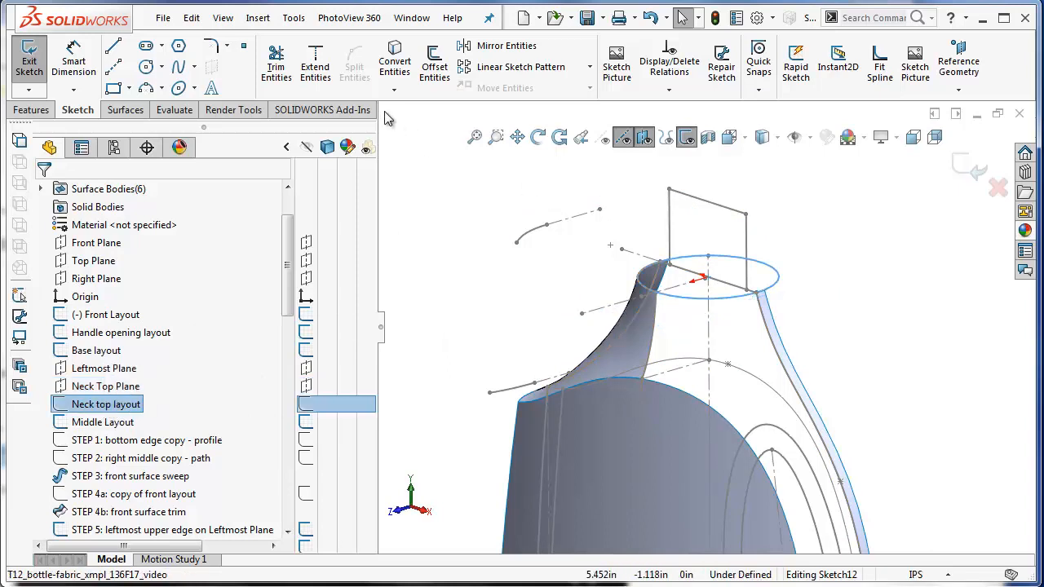
pyautogui.click(390, 70)
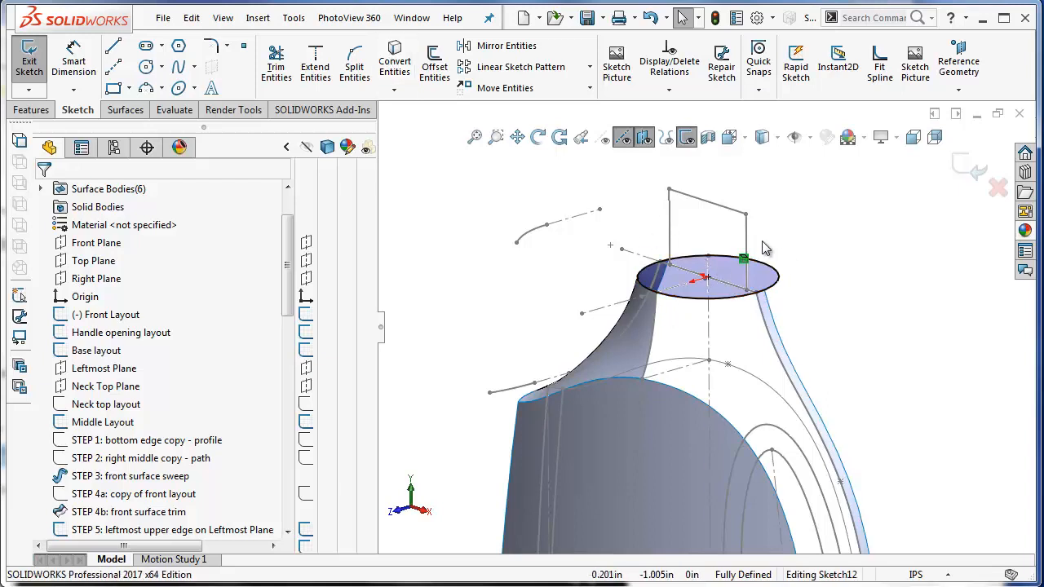
# Draw a horizontal and a vertical centerline from the circle's centre, extending past its edge toward the right and front of the bottle
pyautogui.scroll(-3, 689, 246)
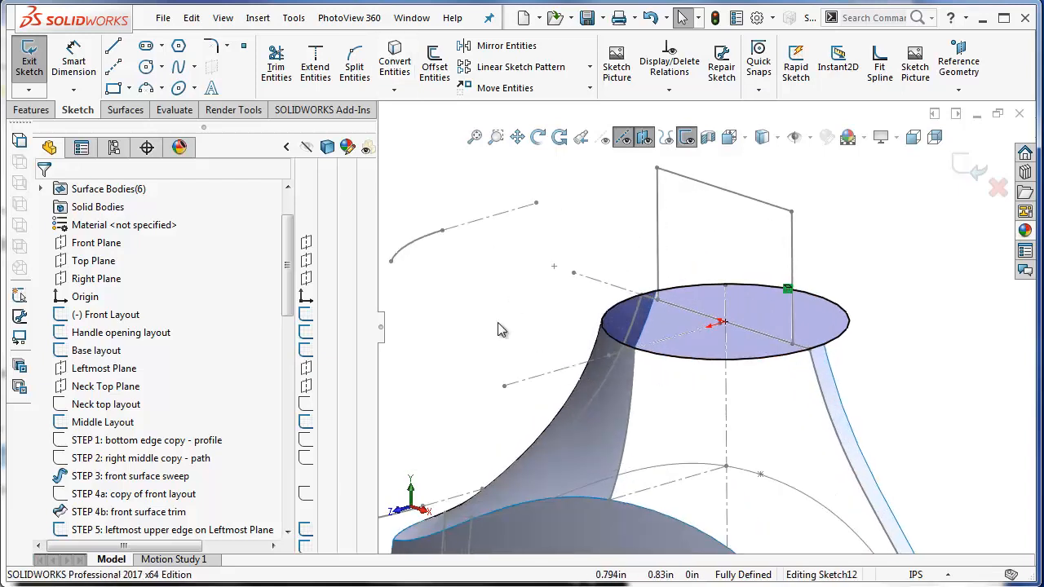
pyautogui.click(113, 70)
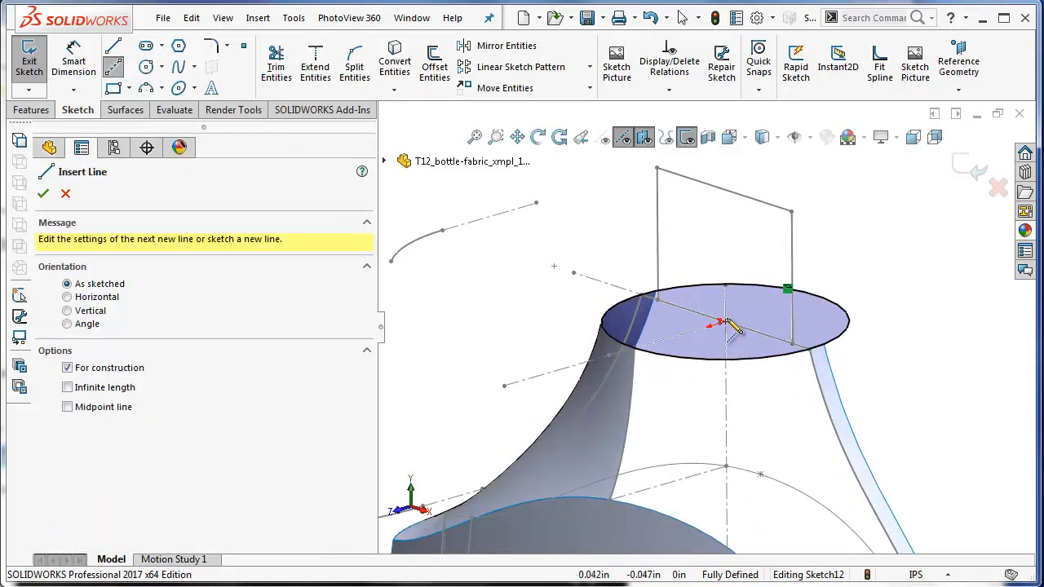
pyautogui.click(725, 322)
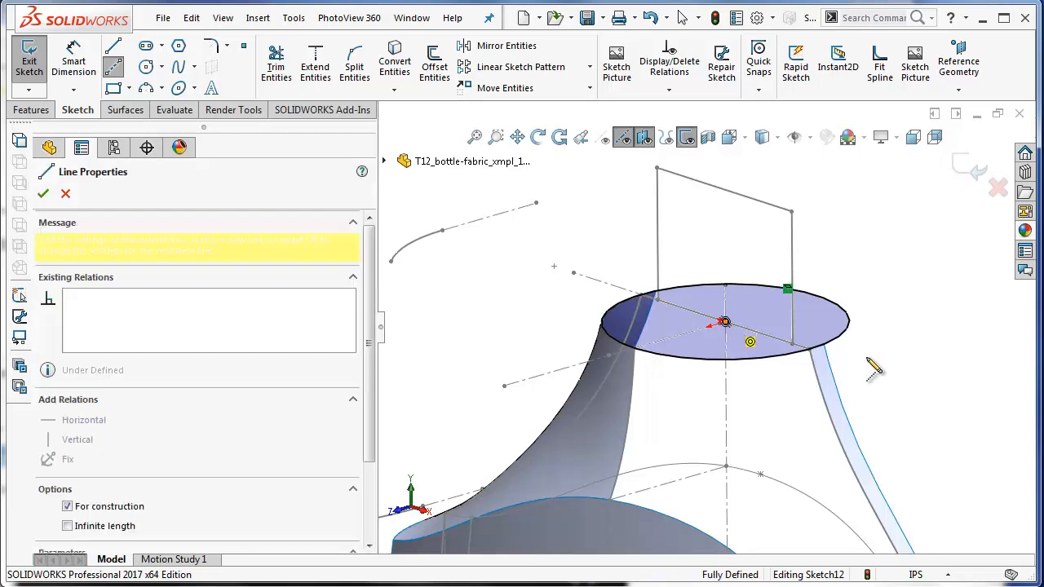
pyautogui.doubleClick(945, 392)
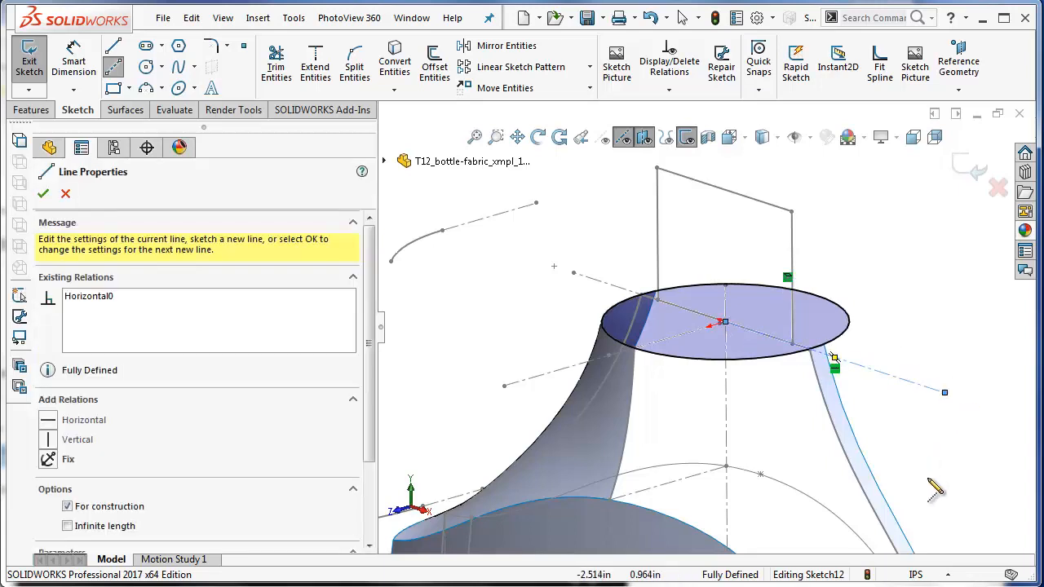
pyautogui.click(725, 323)
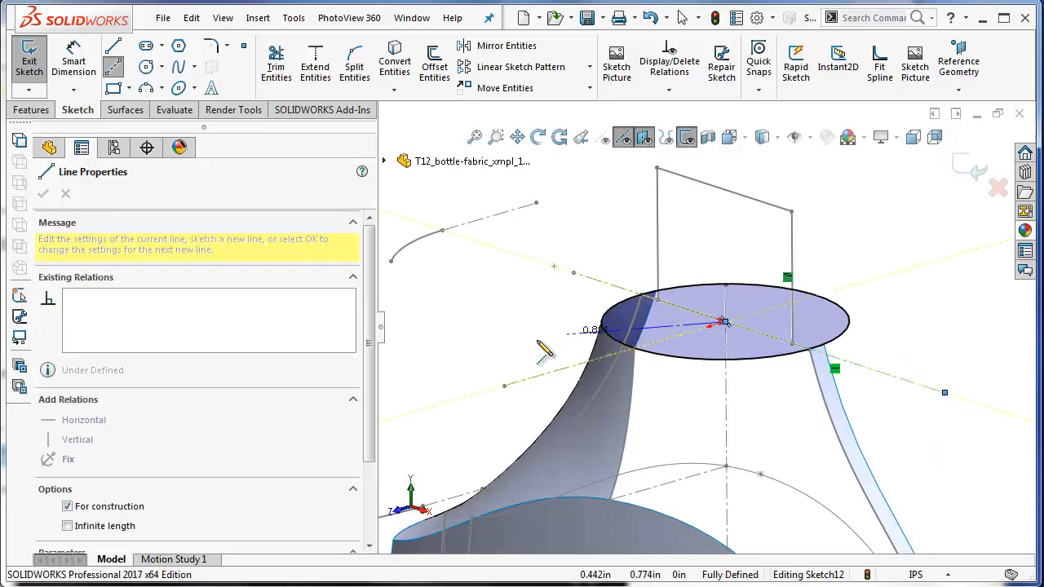
pyautogui.doubleClick(478, 393)
pyautogui.press('Escape')
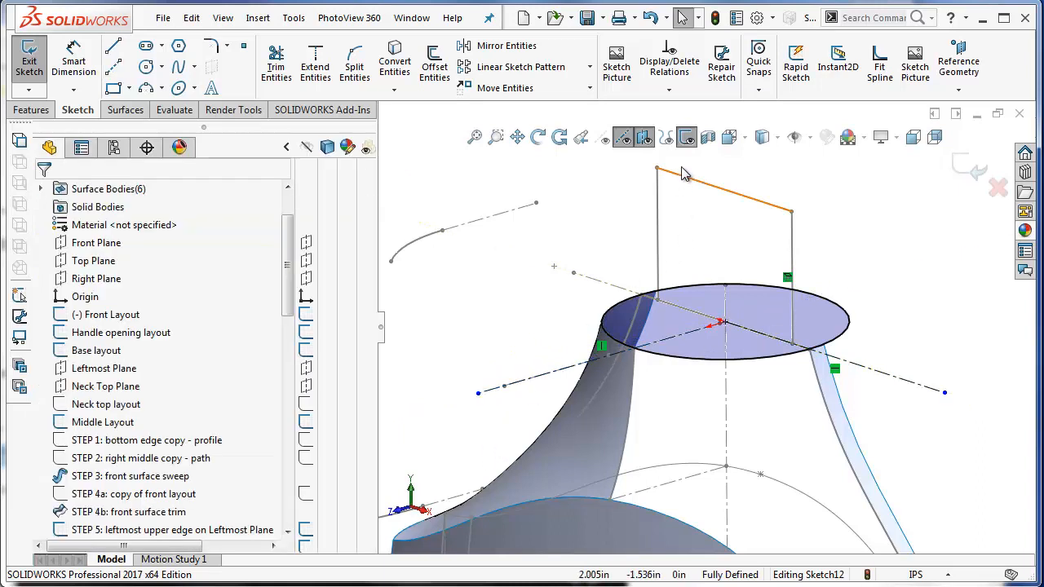
# With the other sketches hidden, power-trim the circle to the arc between the two centerlines and finish the sketch
pyautogui.click(686, 137)
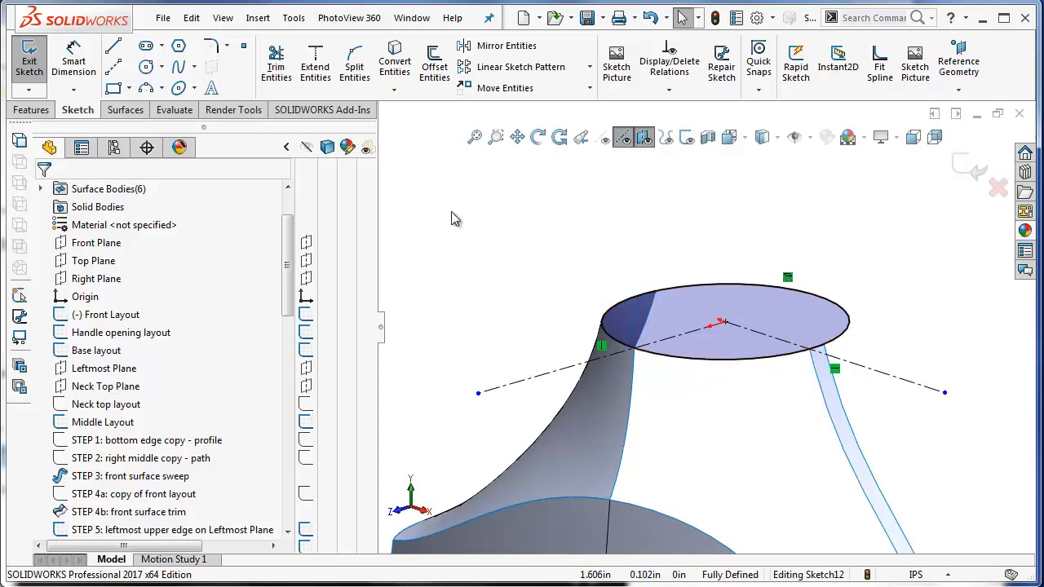
pyautogui.click(276, 63)
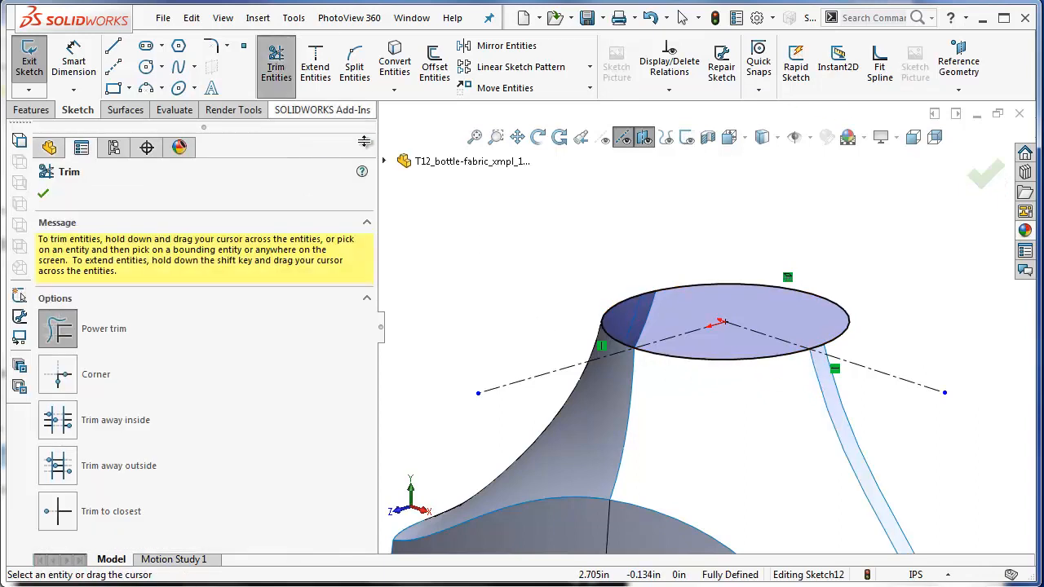
pyautogui.moveTo(730, 289); pyautogui.dragTo(610, 272)
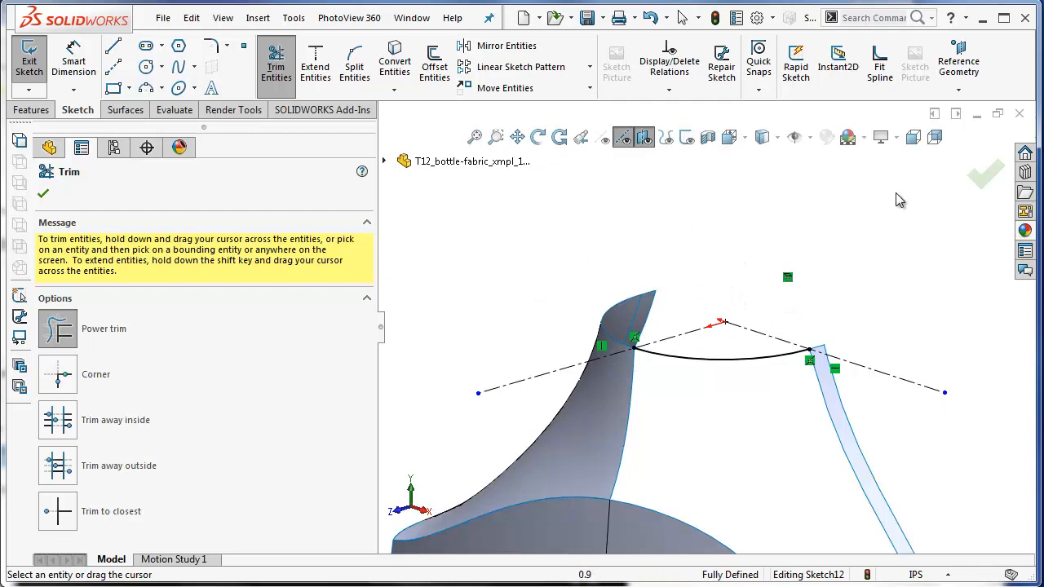
pyautogui.click(984, 173)
# With sketches shown, create a sketch on the Top Plane containing the converted rightmost arc of the Base layout
pyautogui.click(475, 137)
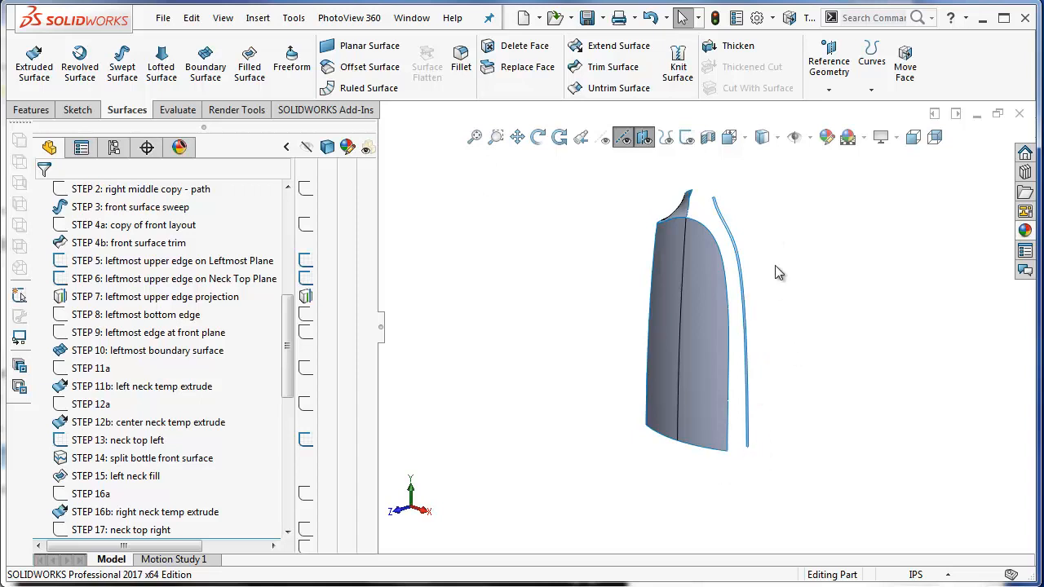
pyautogui.scroll(-3, 776, 273)
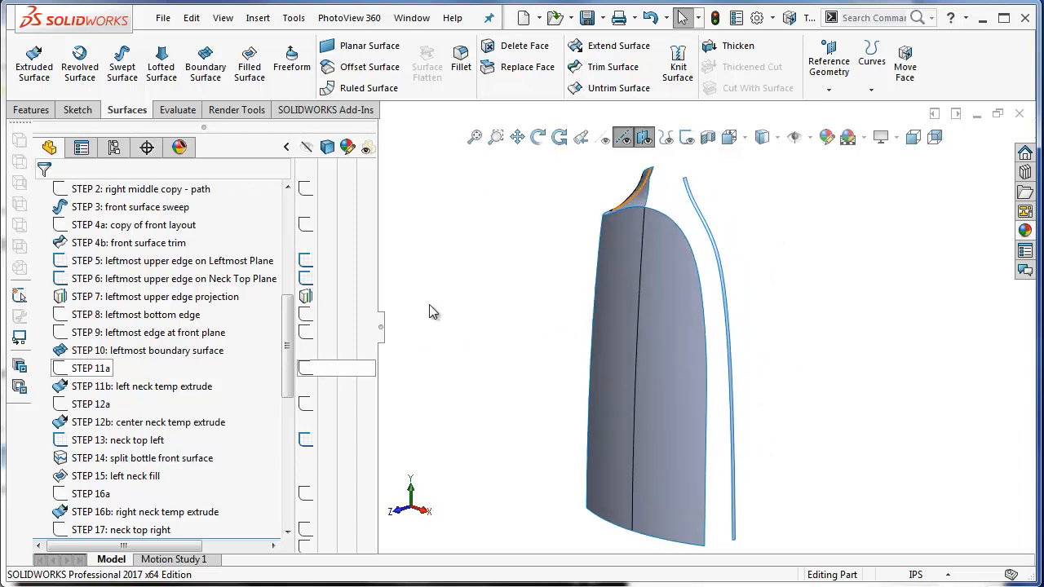
pyautogui.click(687, 137)
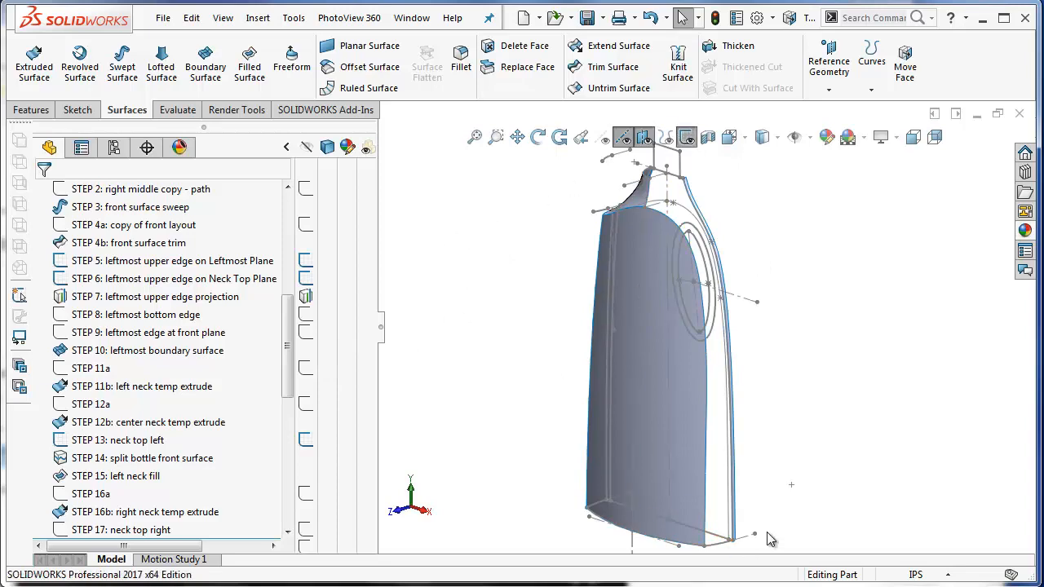
pyautogui.scroll(-4, 771, 539)
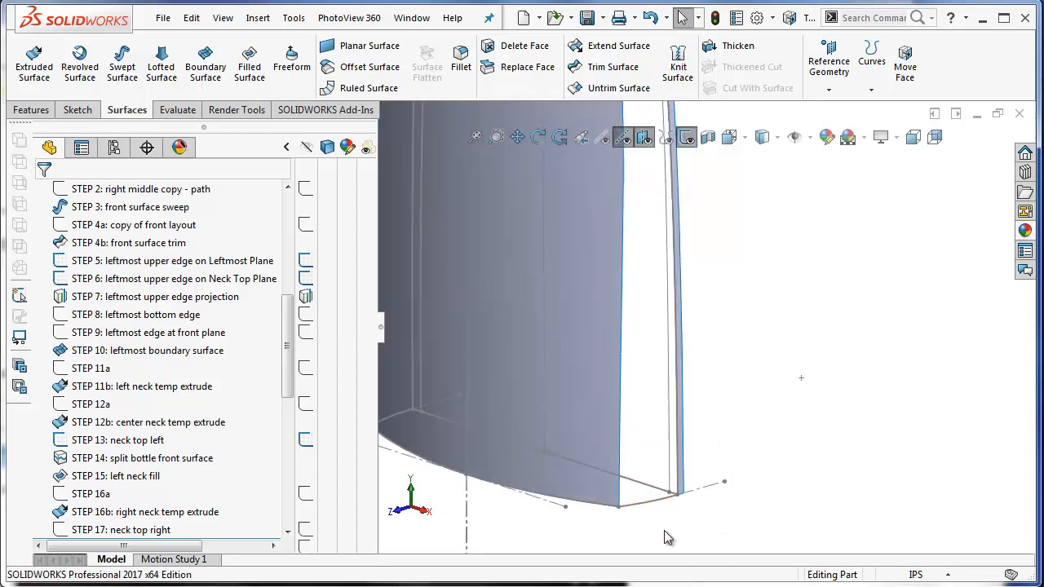
pyautogui.scroll(6, 183, 357)
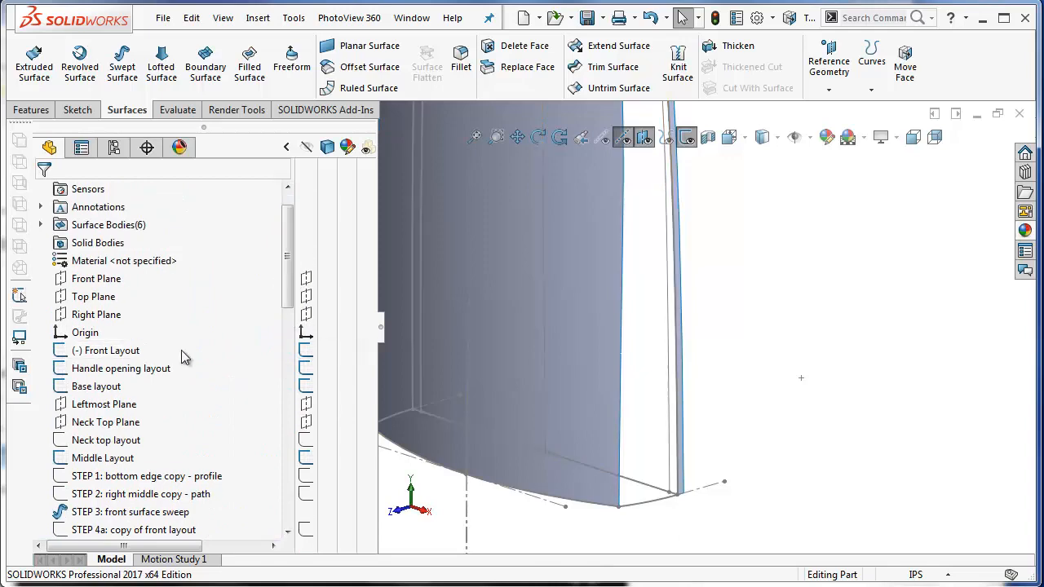
pyautogui.rightClick(92, 297)
pyautogui.click(92, 277)
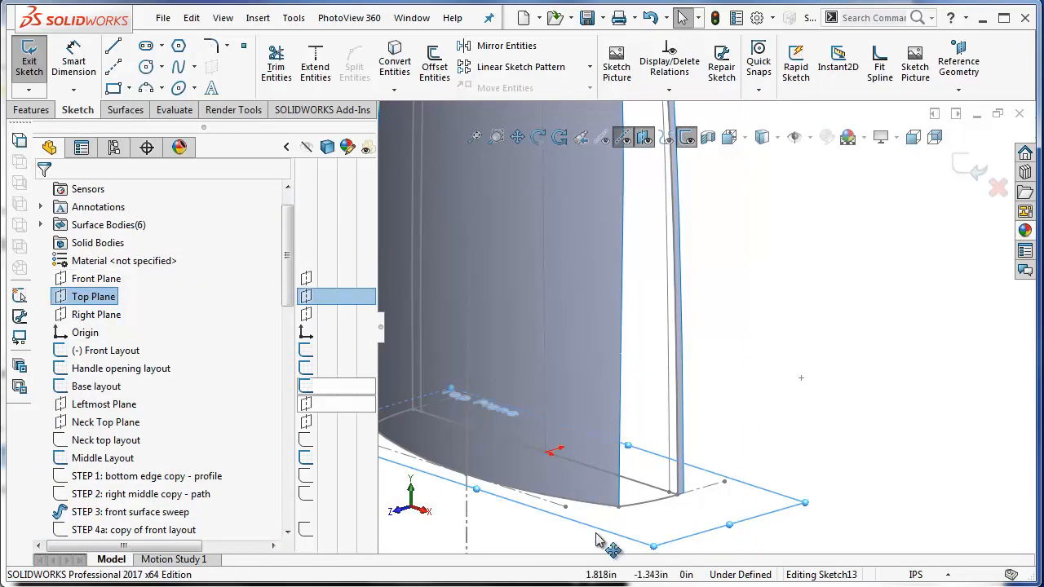
pyautogui.click(647, 506)
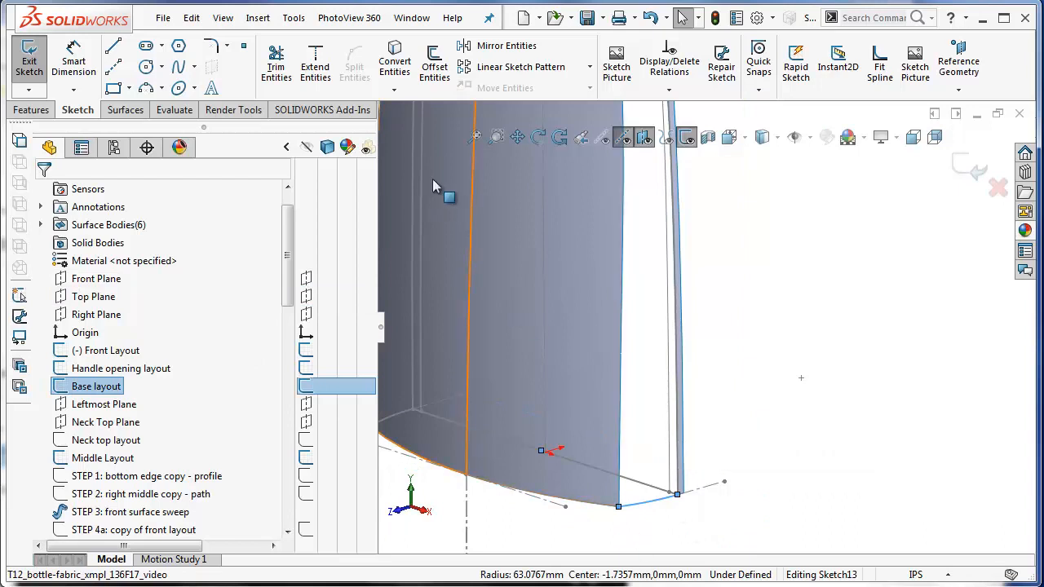
pyautogui.click(394, 67)
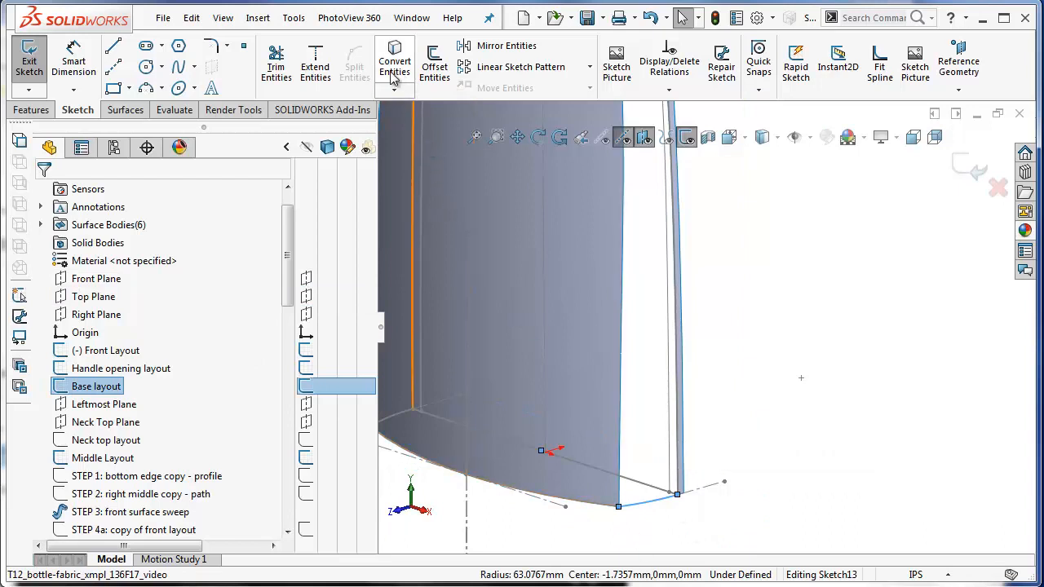
pyautogui.click(953, 168)
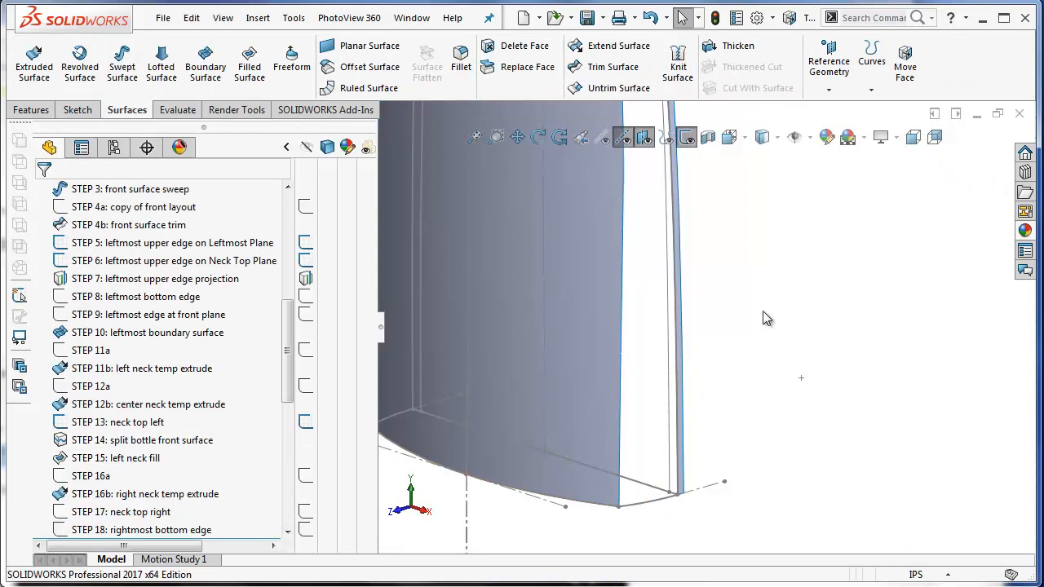
# Hide the Front Layout sketch and show the sketches STEP 17: neck top right and STEP 18: rightmost bottom edge
pyautogui.rightClick(653, 490)
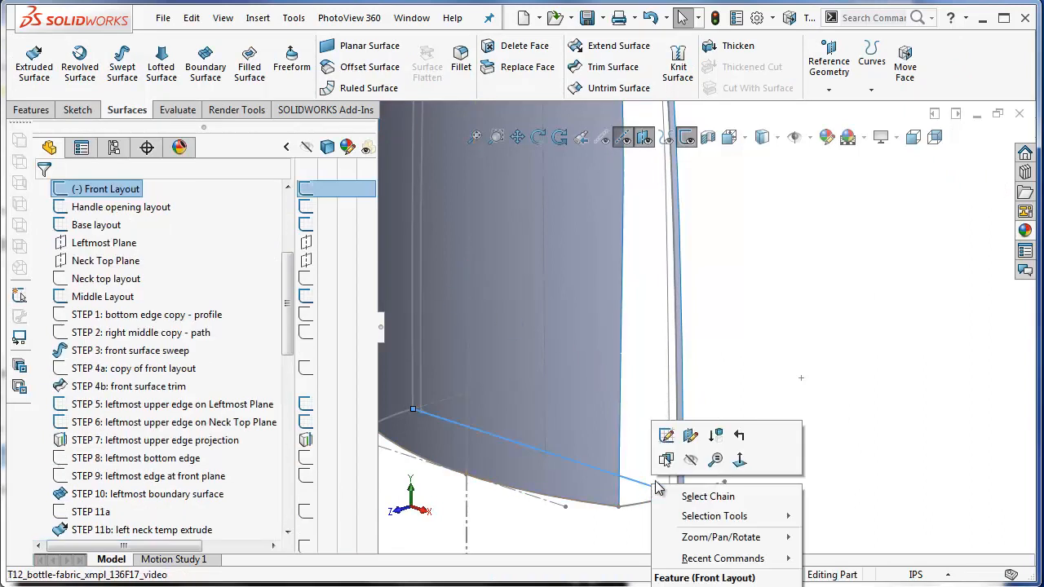
pyautogui.click(692, 459)
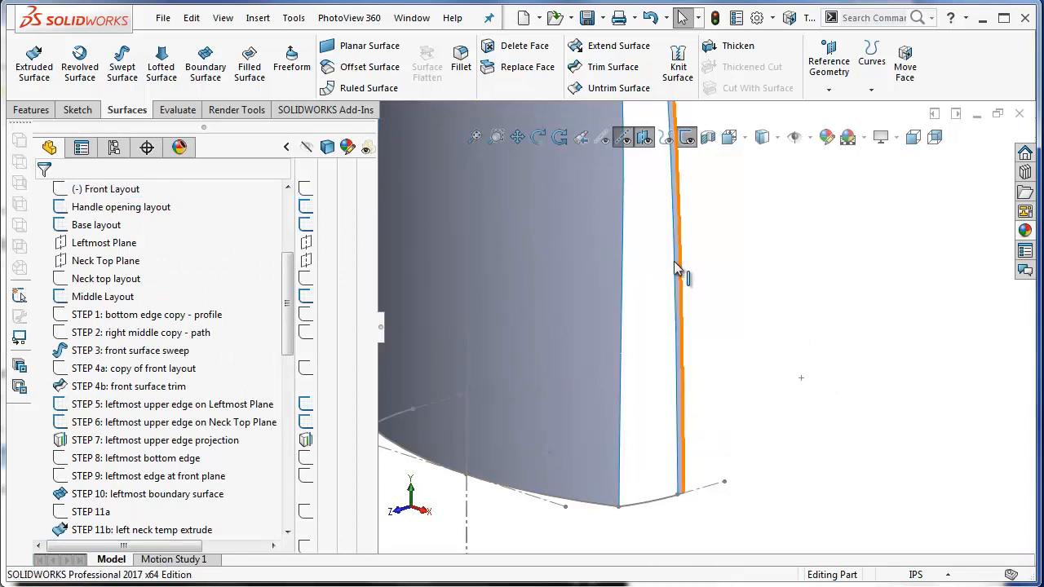
pyautogui.scroll(5, 665, 249)
pyautogui.scroll(-3, 651, 145)
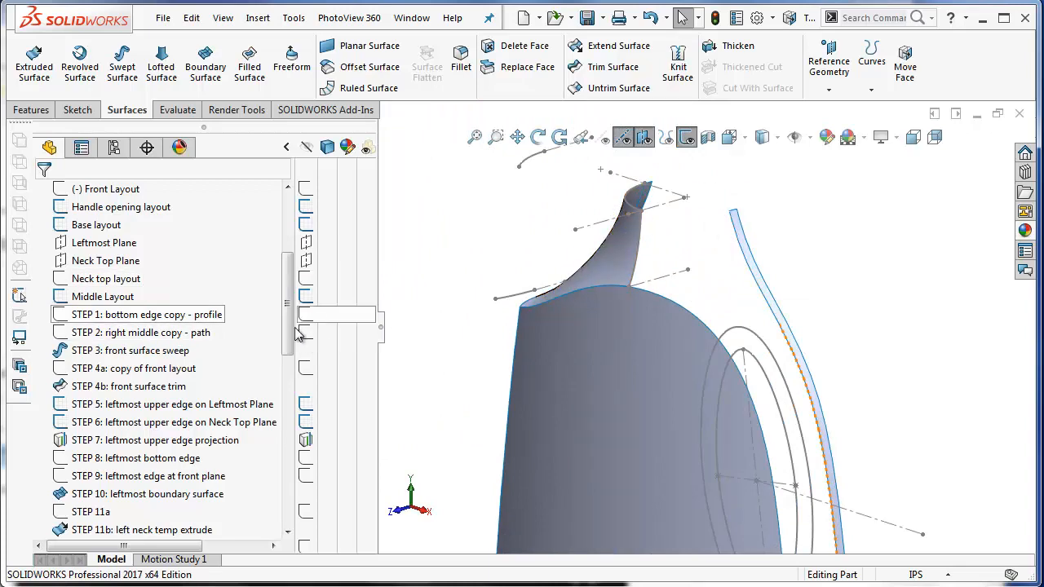
pyautogui.moveTo(288, 338); pyautogui.dragTo(294, 425)
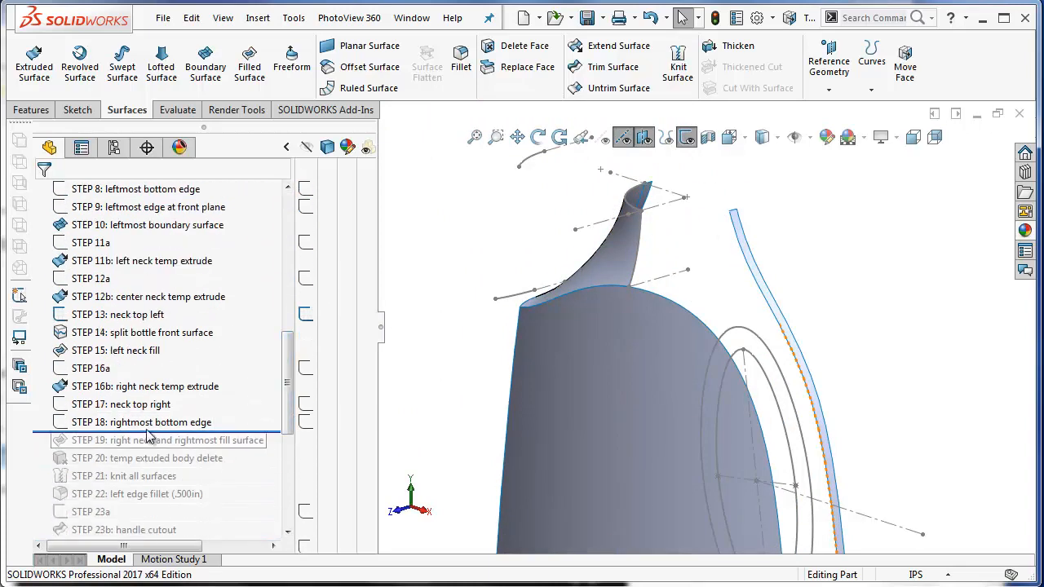
pyautogui.rightClick(148, 405)
pyautogui.click(159, 381)
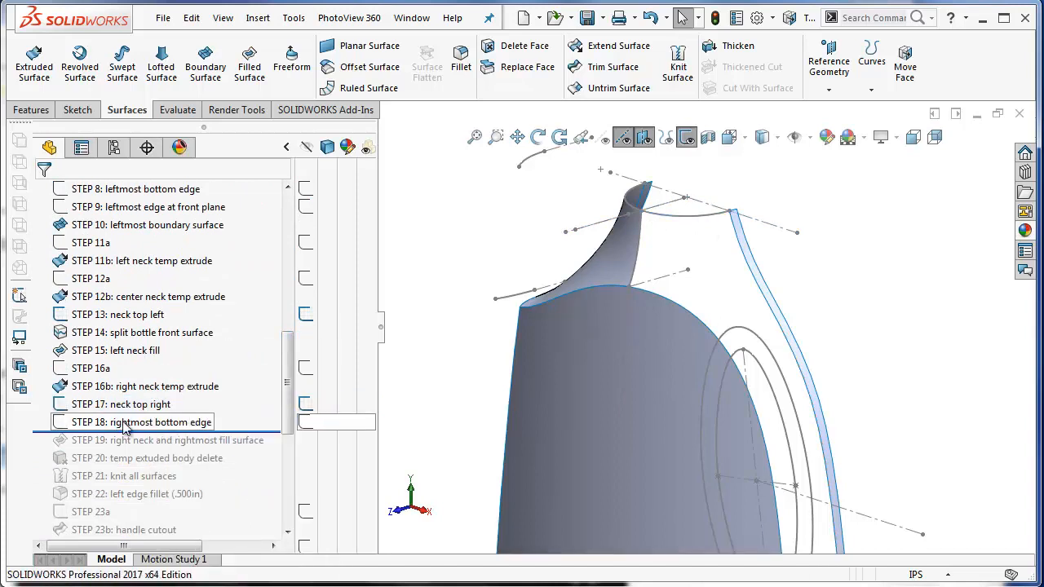
pyautogui.rightClick(130, 422)
pyautogui.click(155, 399)
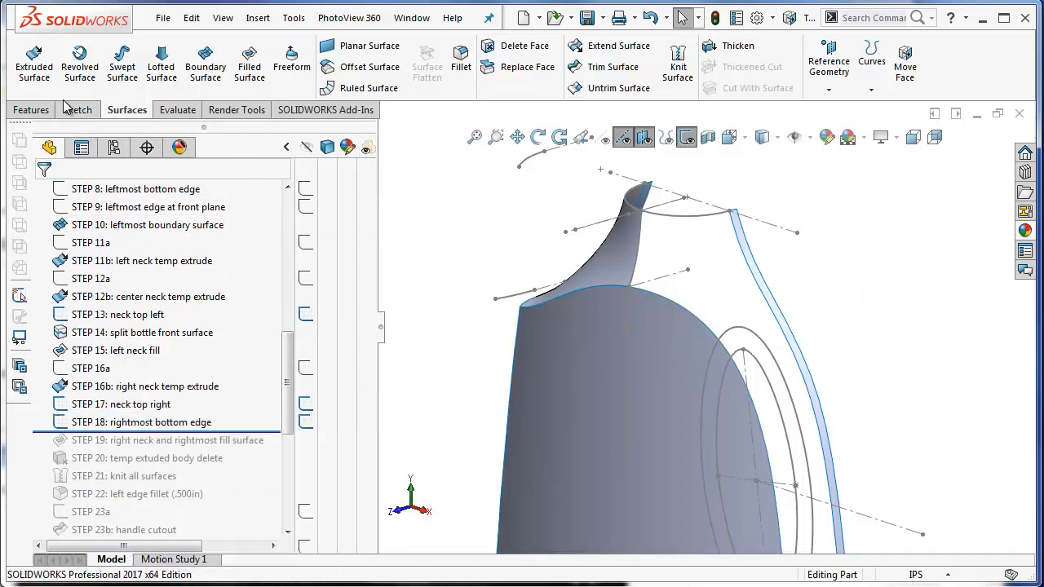
# Start a Fill Surface bounded by the right temp extrude edge, STEP 17: neck top right, the left neck fill edge and the front surface's right curved edge
pyautogui.click(248, 67)
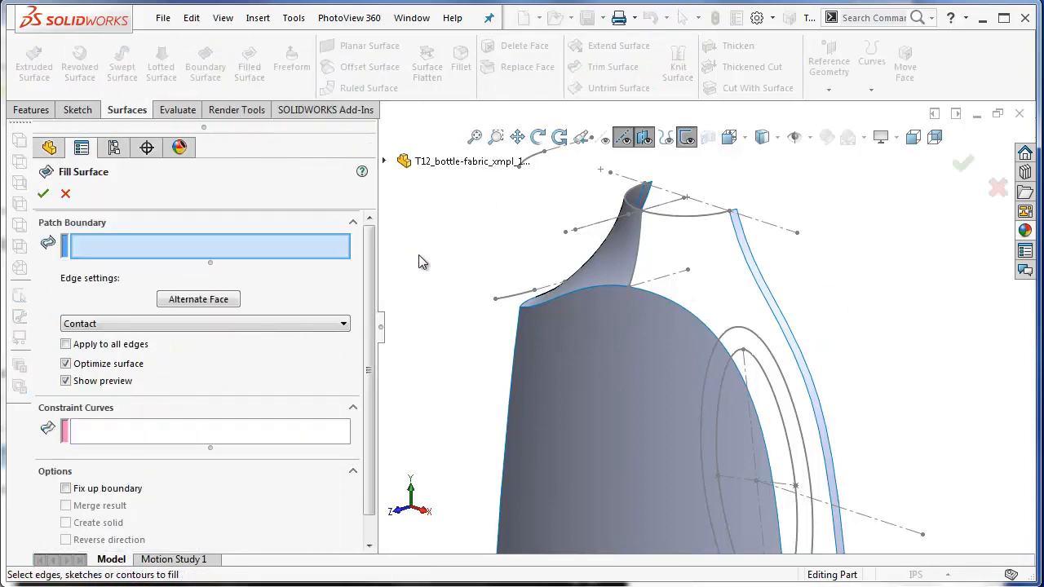
pyautogui.click(739, 243)
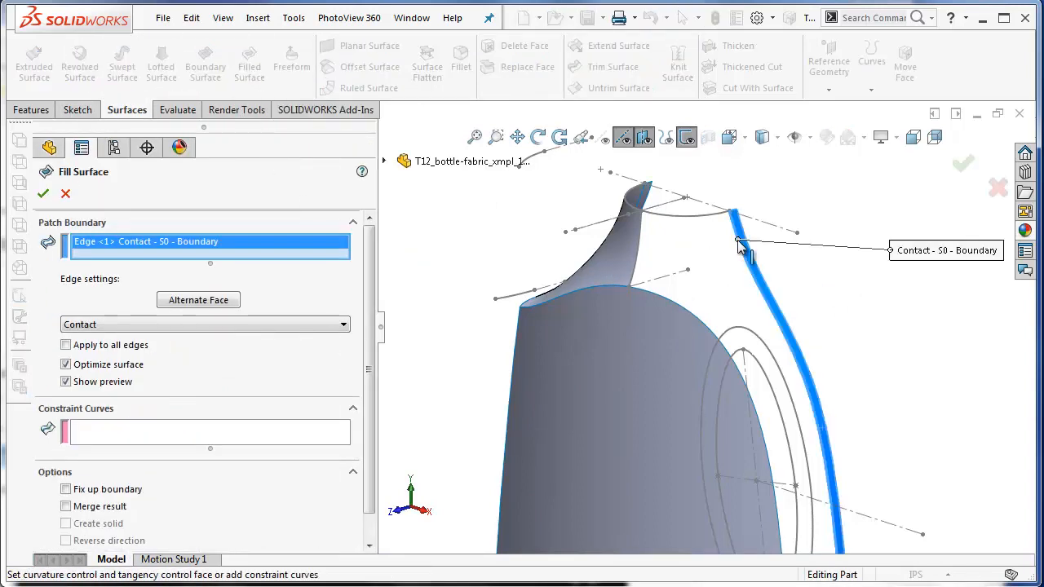
pyautogui.click(687, 224)
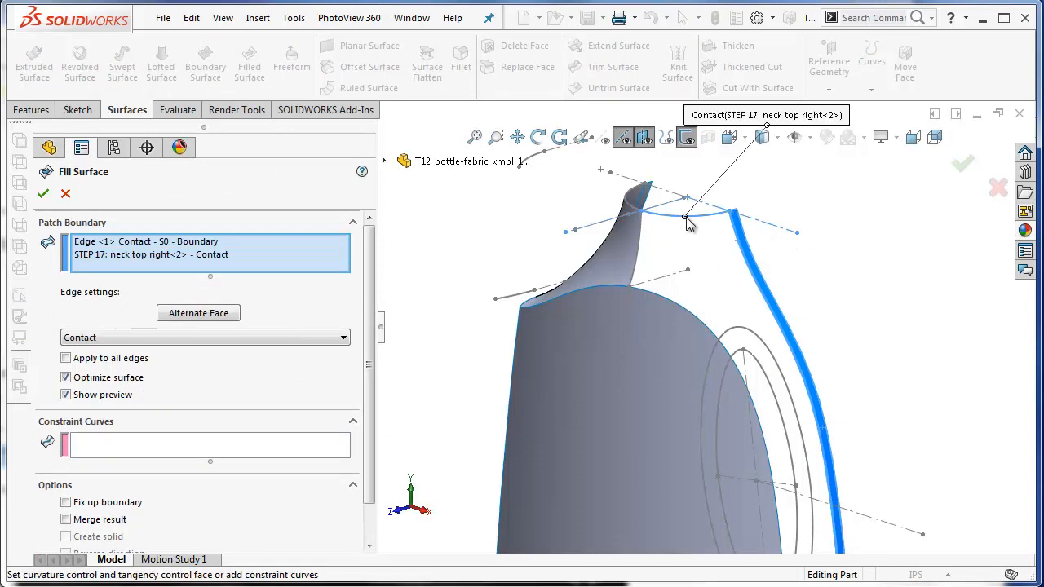
pyautogui.click(688, 138)
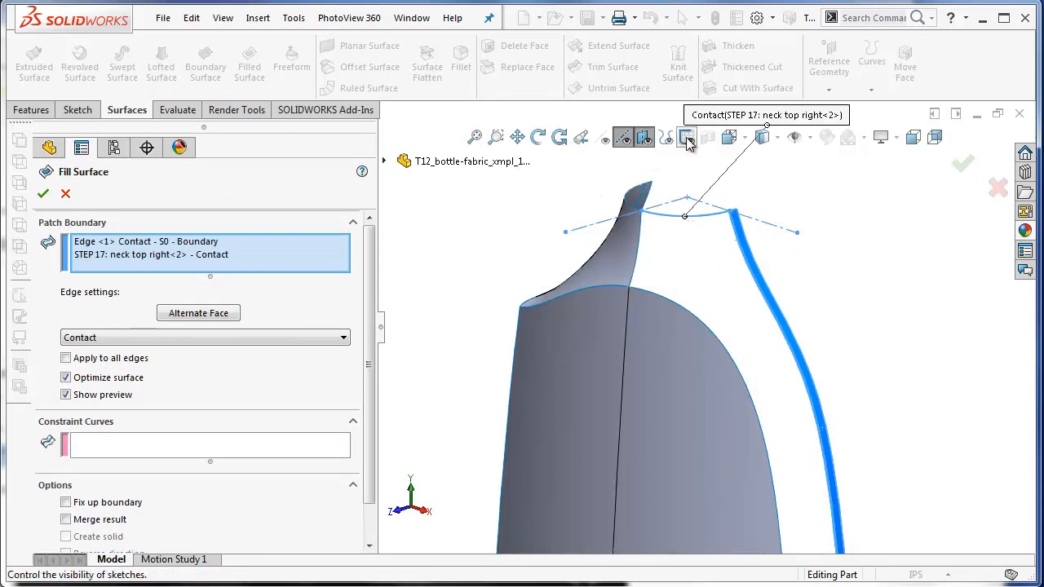
pyautogui.click(635, 252)
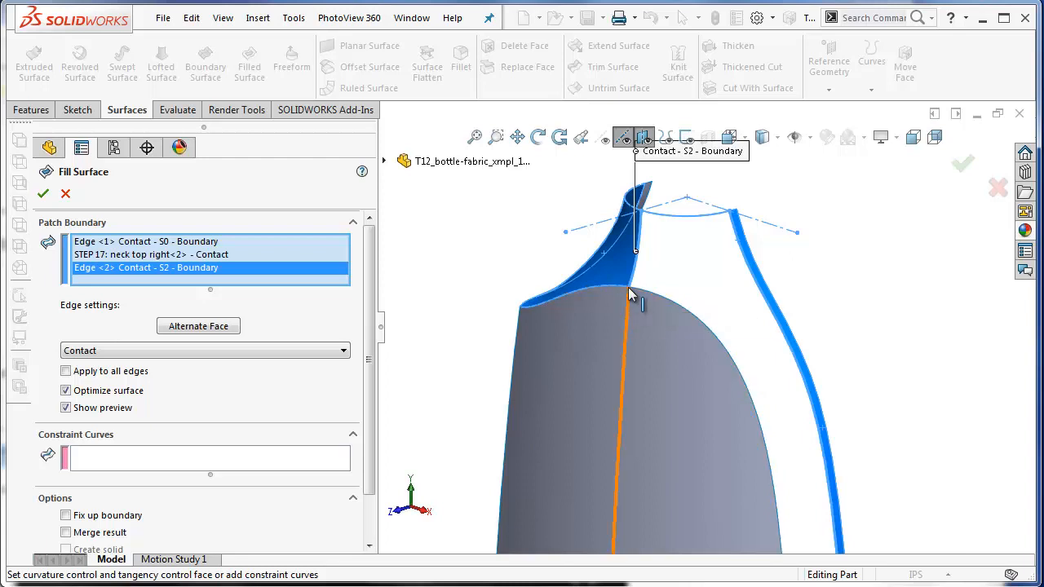
pyautogui.click(682, 307)
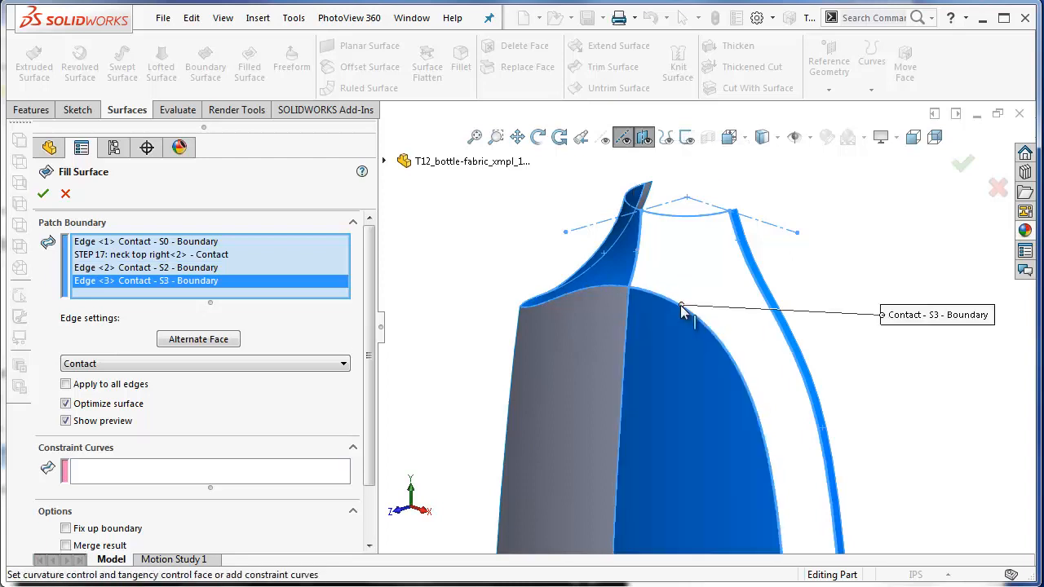
# With sketches shown, add the STEP 18: rightmost bottom edge sketch to the patch boundary to close the fill's outline
pyautogui.scroll(7, 791, 518)
pyautogui.scroll(-5, 726, 519)
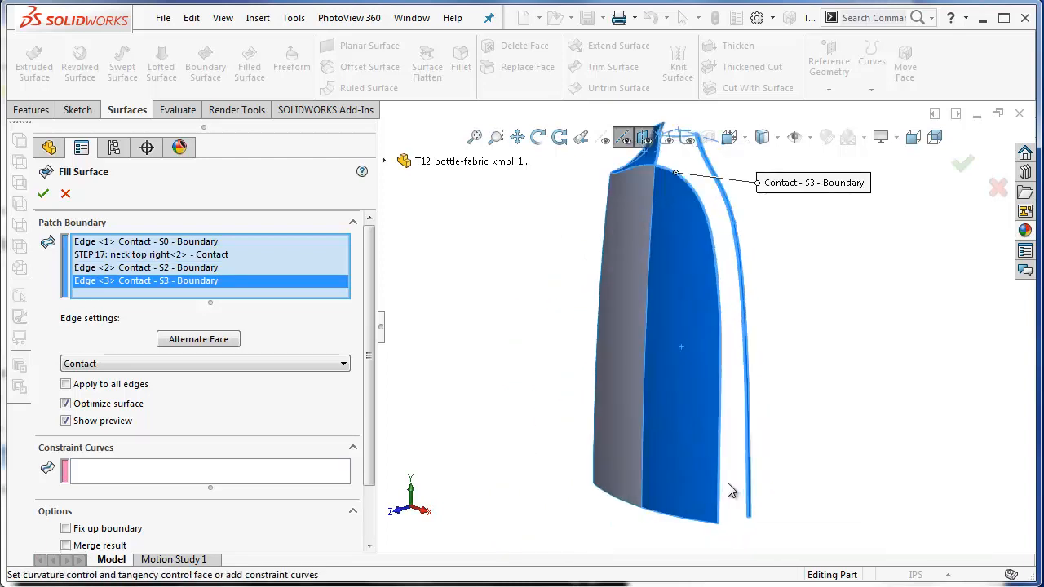
pyautogui.click(686, 137)
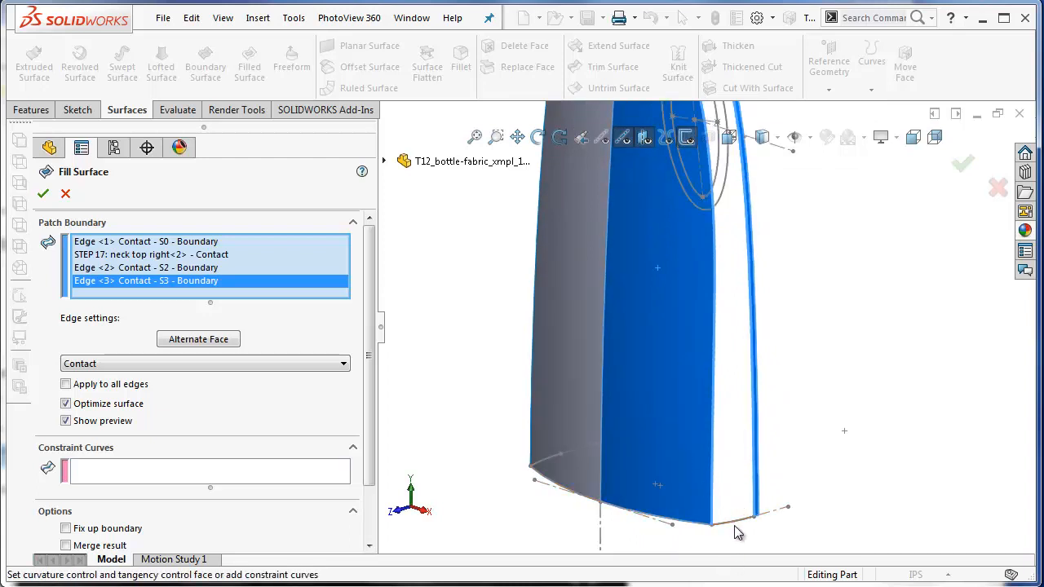
pyautogui.click(383, 162)
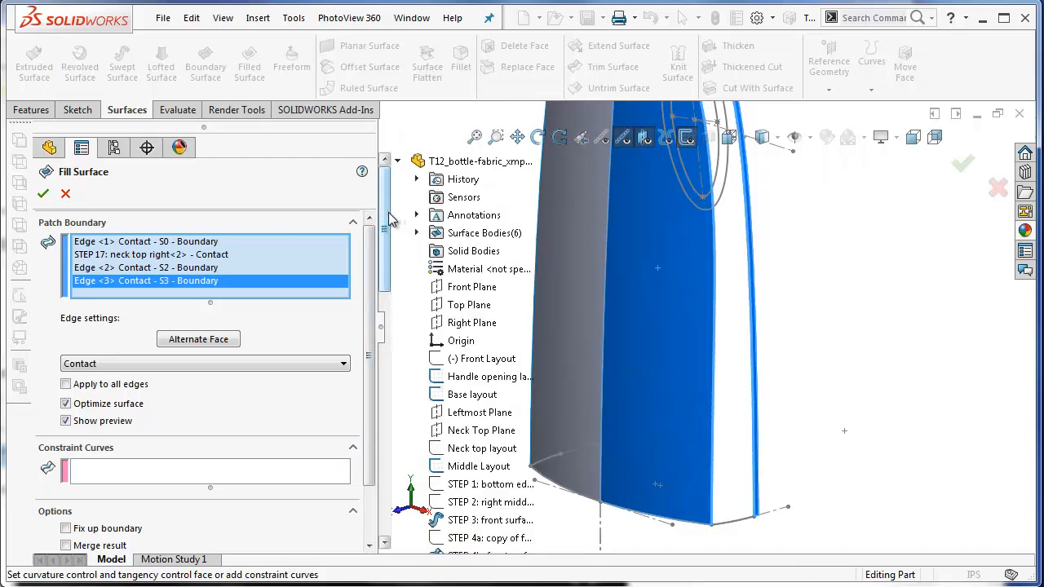
pyautogui.scroll(-5, 401, 323)
pyautogui.scroll(-3, 402, 324)
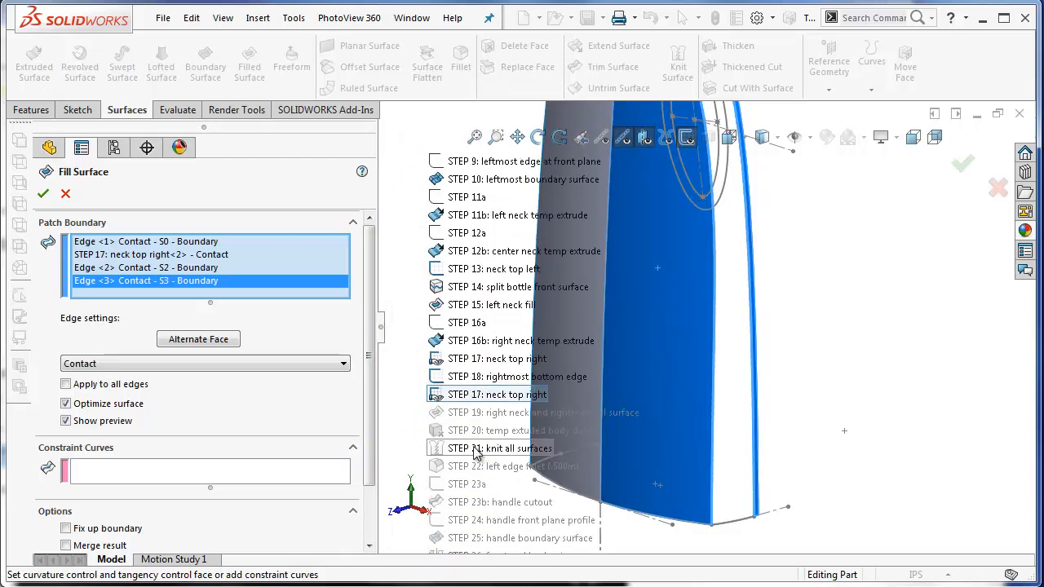
pyautogui.click(494, 377)
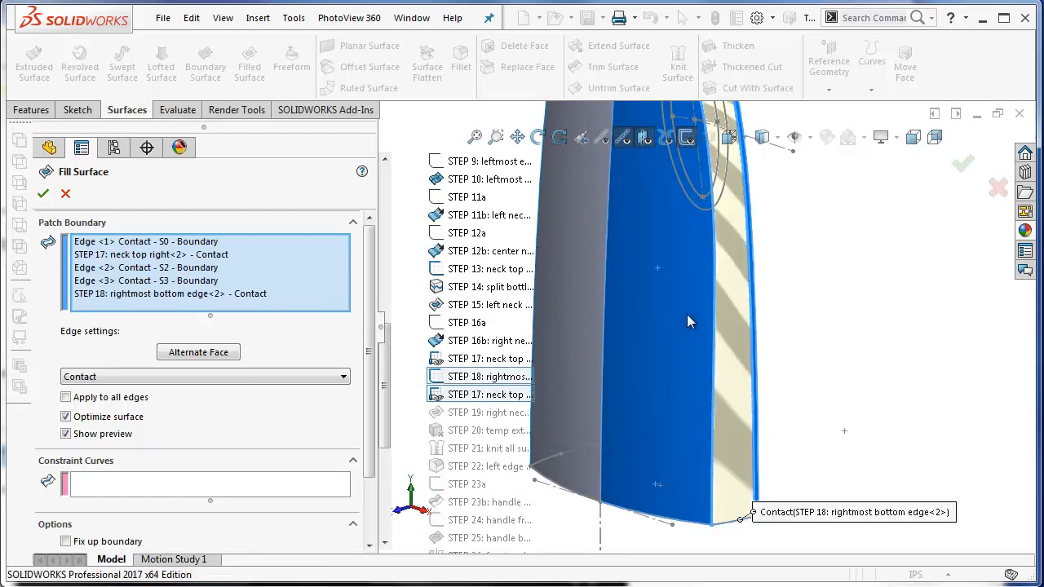
# Set the fill's boundary condition along the right neck temp extrude edge to Tangent
pyautogui.press('f')
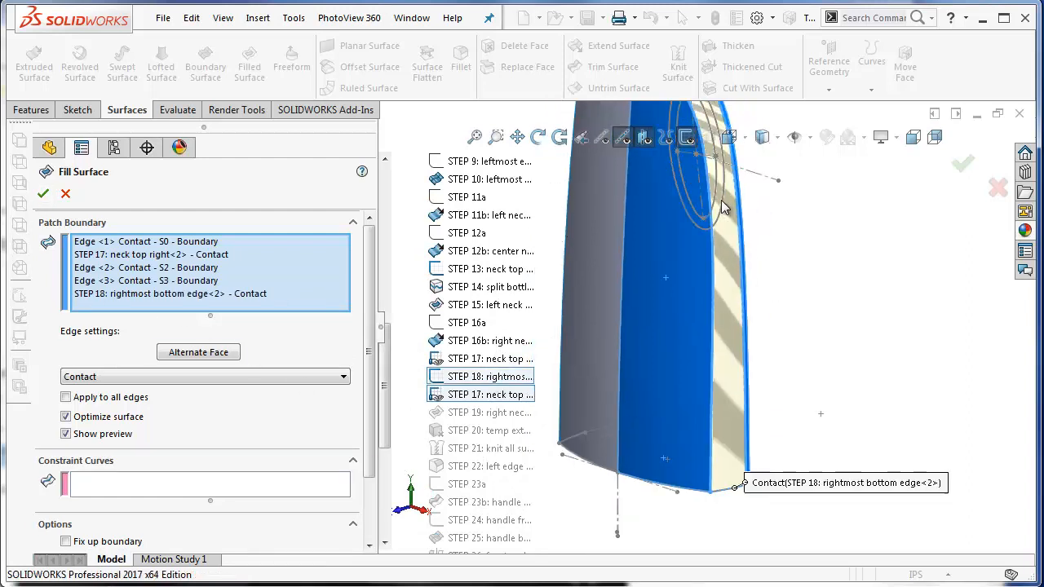
pyautogui.scroll(-5, 687, 163)
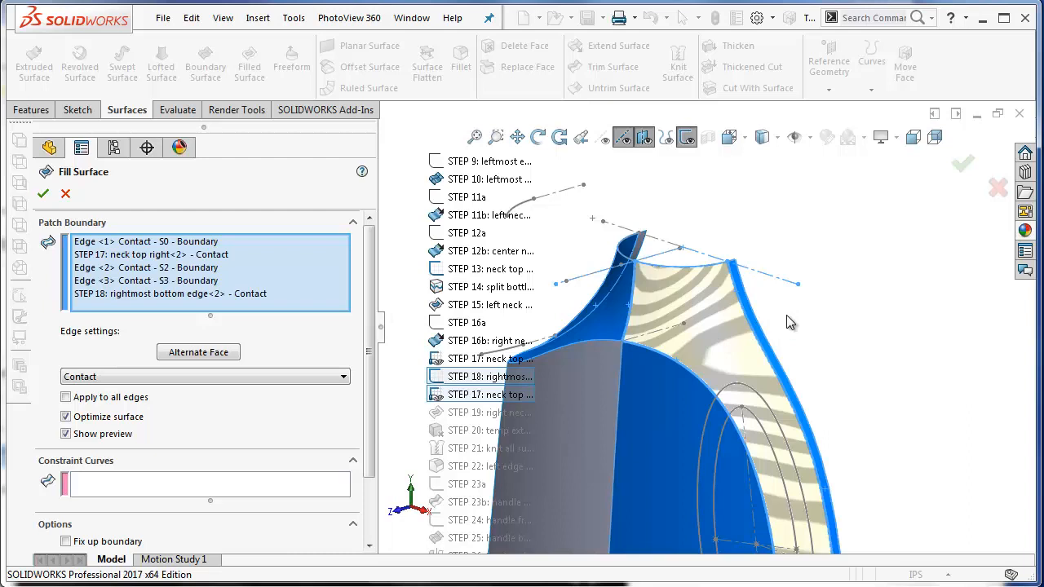
pyautogui.click(178, 243)
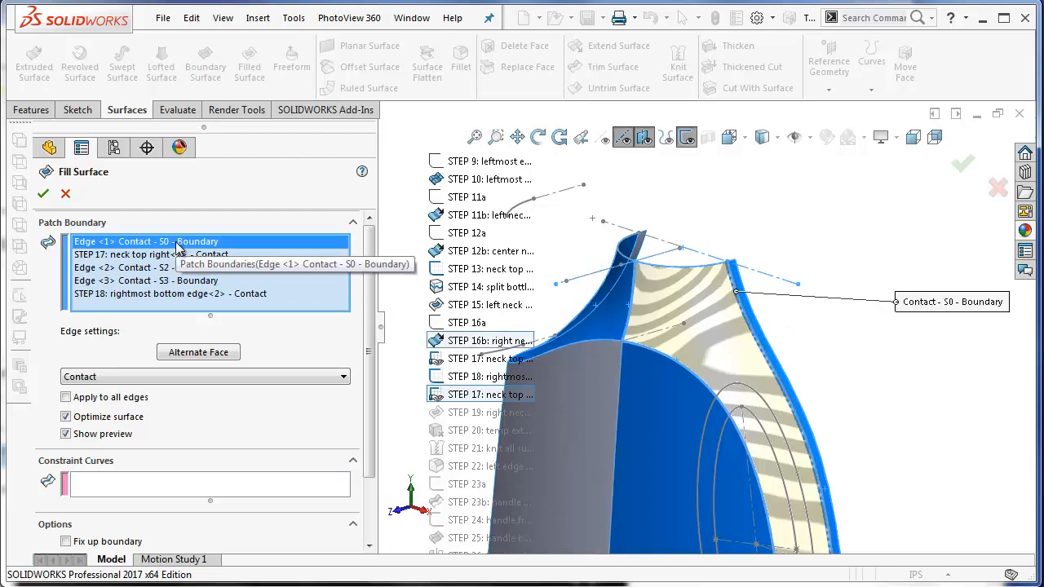
pyautogui.click(187, 377)
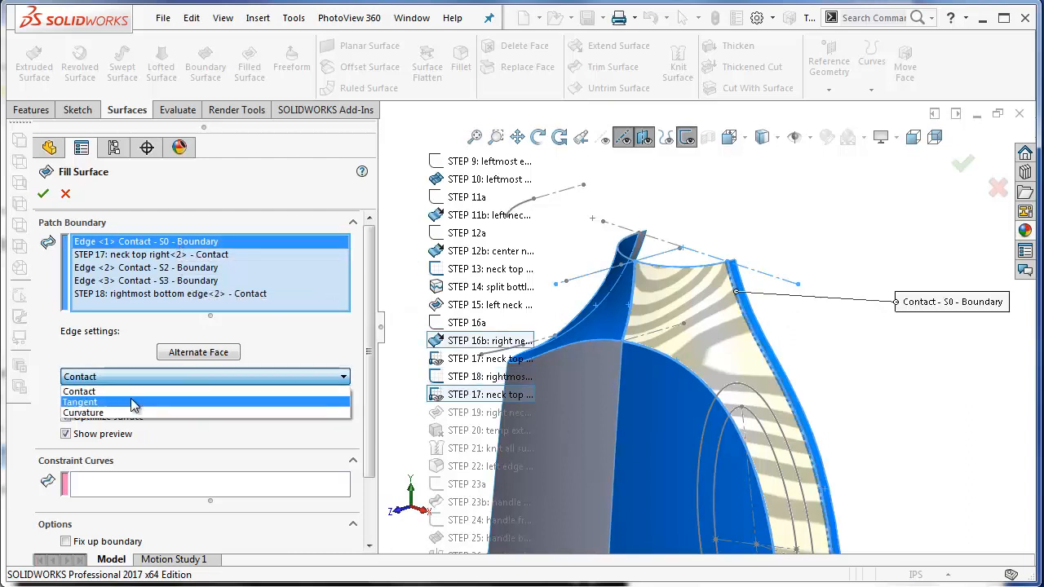
pyautogui.click(128, 402)
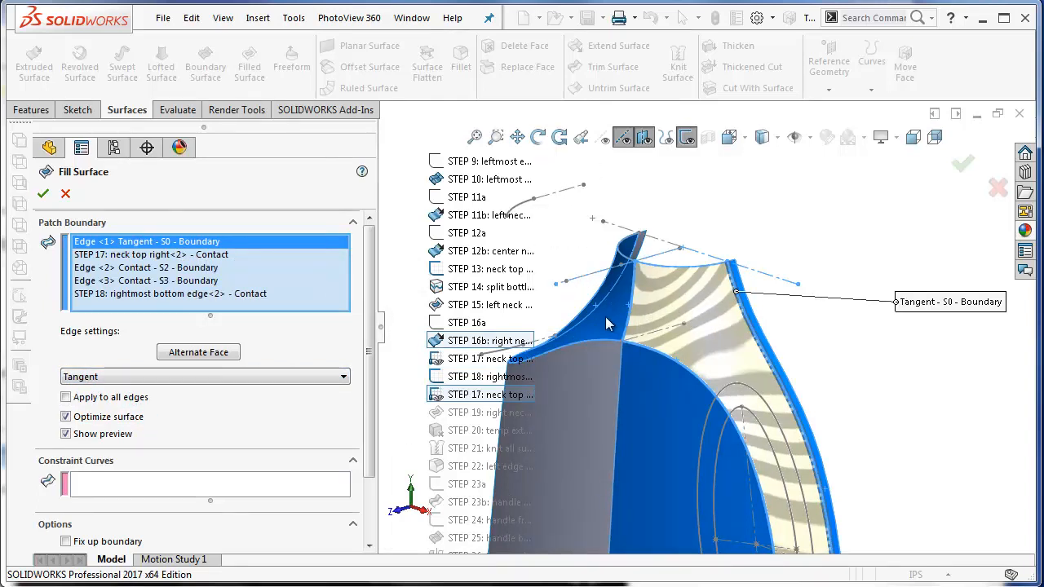
# Set the boundary condition along the shared left neck fill edge to Curvature and finish the fill surface
pyautogui.scroll(-3, 612, 310)
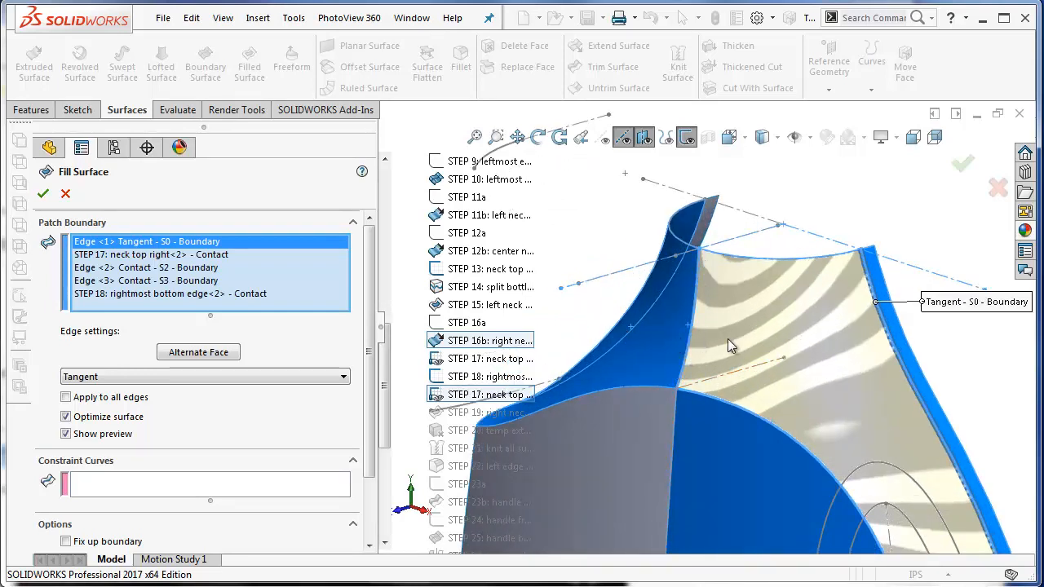
pyautogui.click(184, 295)
pyautogui.click(145, 281)
pyautogui.click(134, 270)
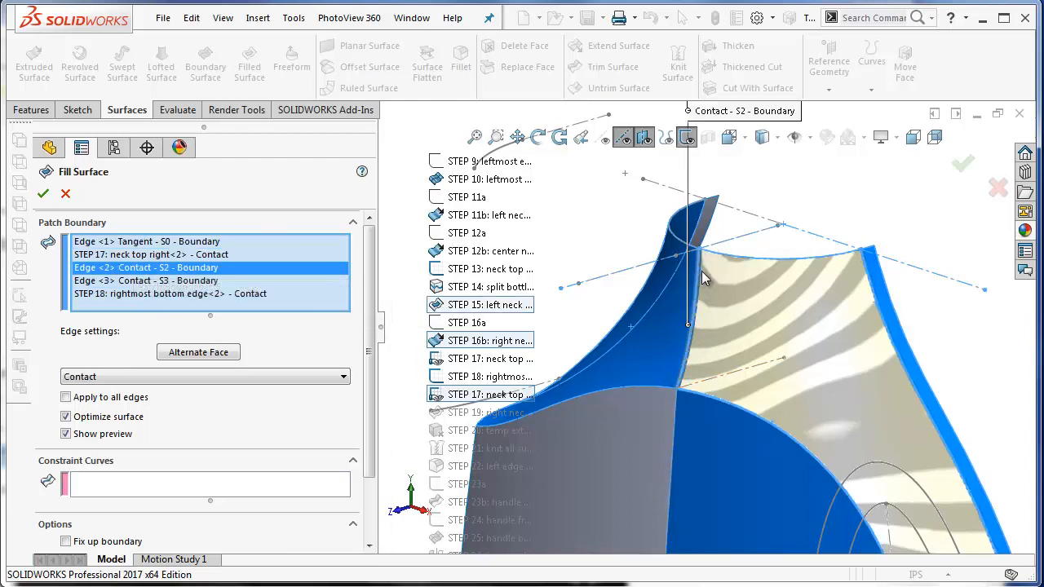
pyautogui.click(183, 377)
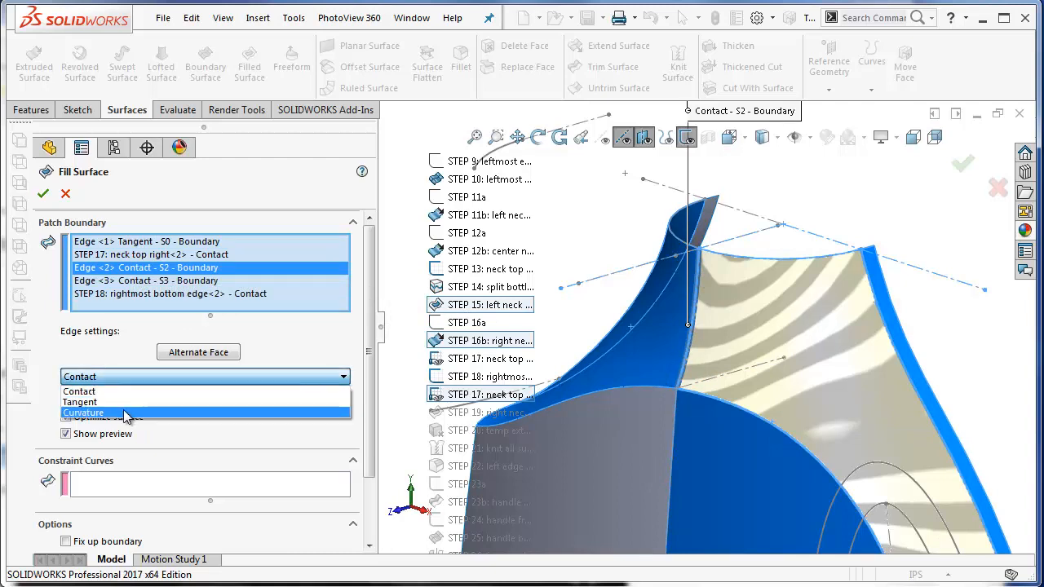
pyautogui.click(122, 407)
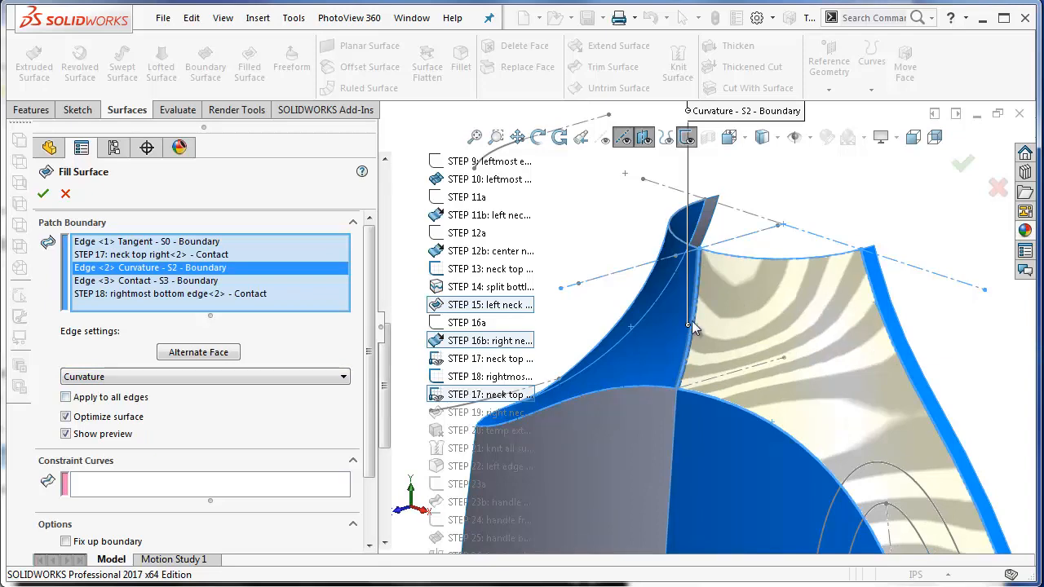
pyautogui.click(44, 193)
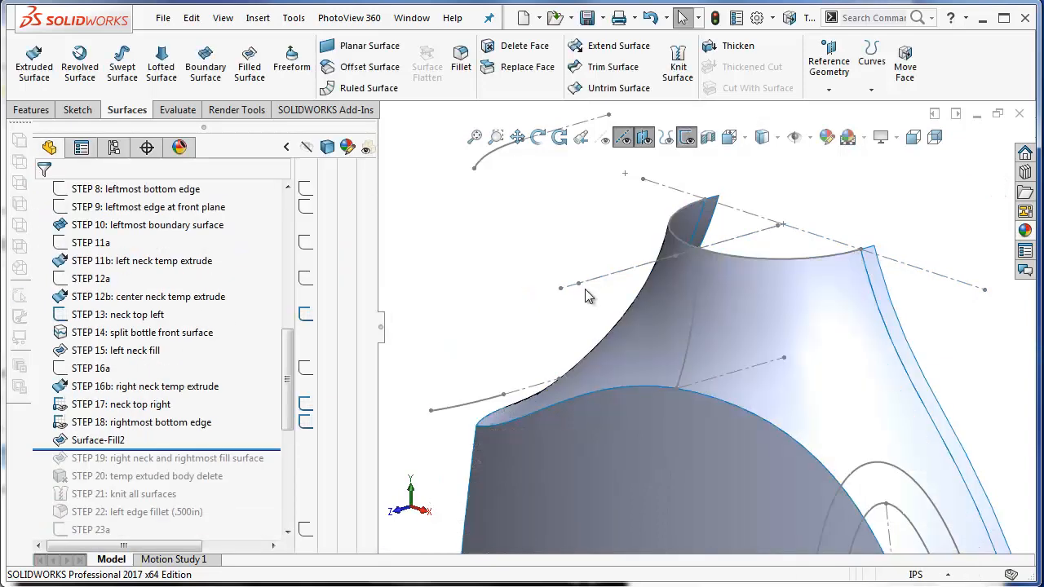
# Hide the sketches and examine the transition between the left and right neck fills with Zebra Stripes
pyautogui.click(688, 140)
pyautogui.moveTo(551, 300)
pyautogui.mouseDown(button='middle')
pyautogui.moveTo(510, 269)
pyautogui.moveTo(608, 306)
pyautogui.mouseUp(button='middle')
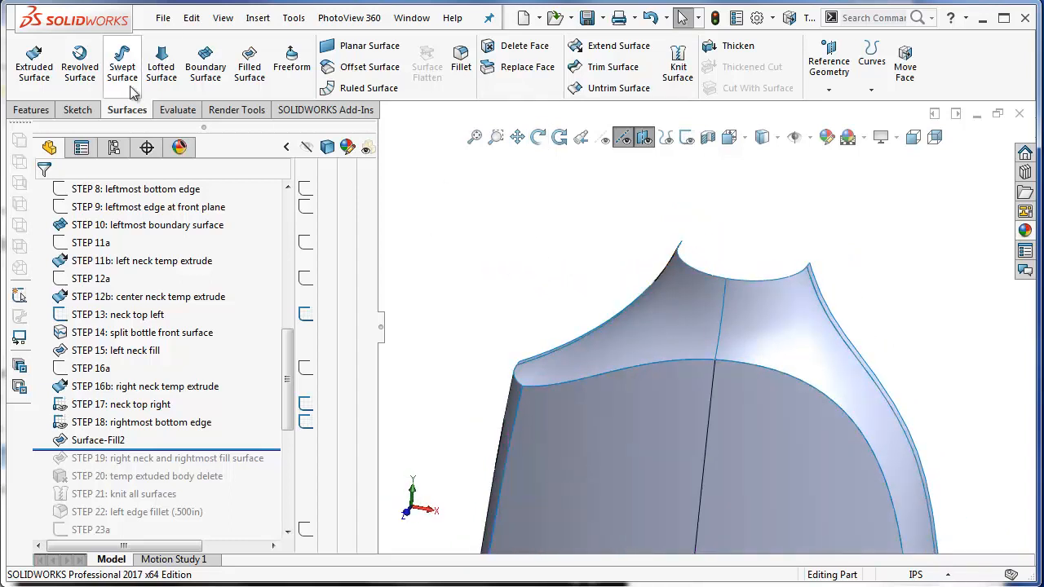
pyautogui.click(177, 114)
pyautogui.click(433, 67)
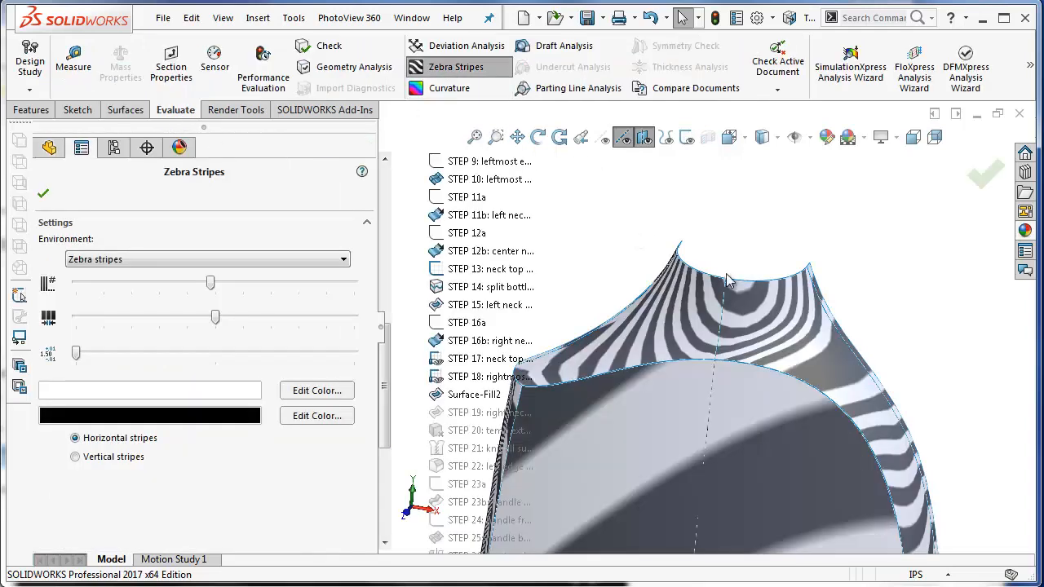
pyautogui.press('Return')
pyautogui.moveTo(698, 269); pyautogui.dragTo(712, 272, button='middle')
pyautogui.scroll(-5, 785, 336)
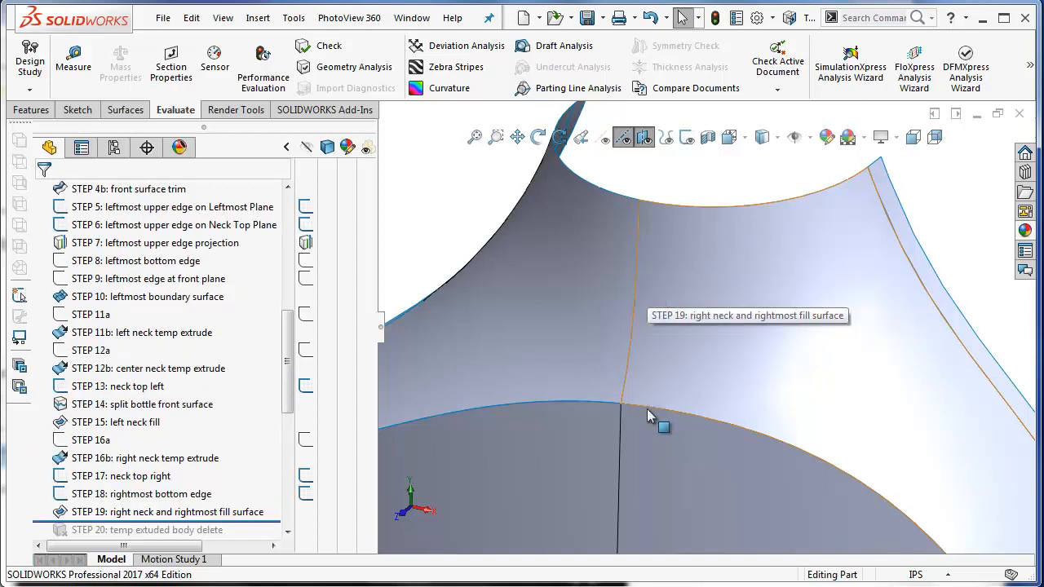
pyautogui.scroll(1, 698, 453)
pyautogui.scroll(5, 697, 453)
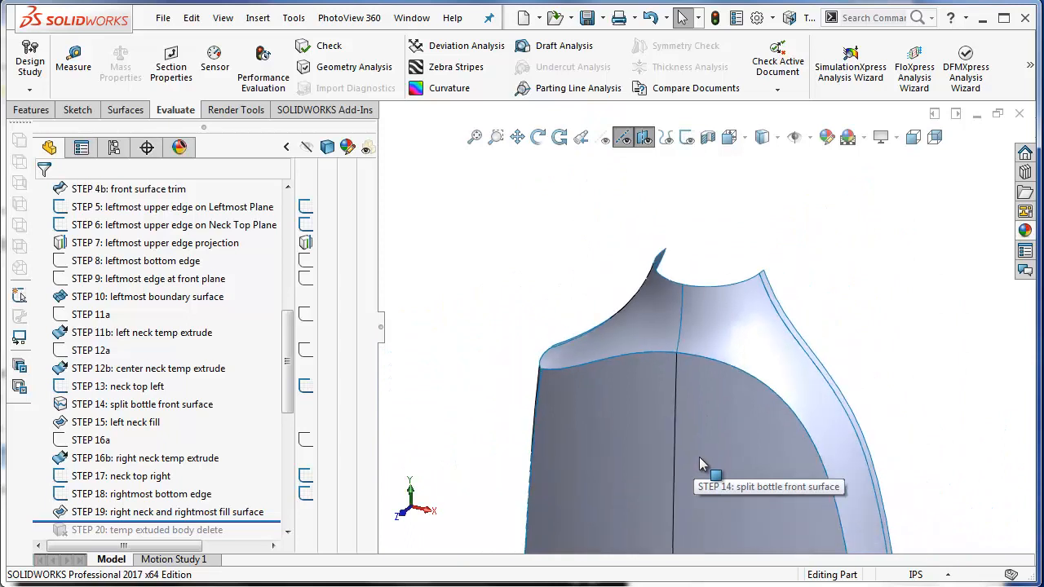
# Start Delete/Keep Body in Delete Bodies mode on the surface body STEP 16b: right neck temp extrude
pyautogui.click(474, 136)
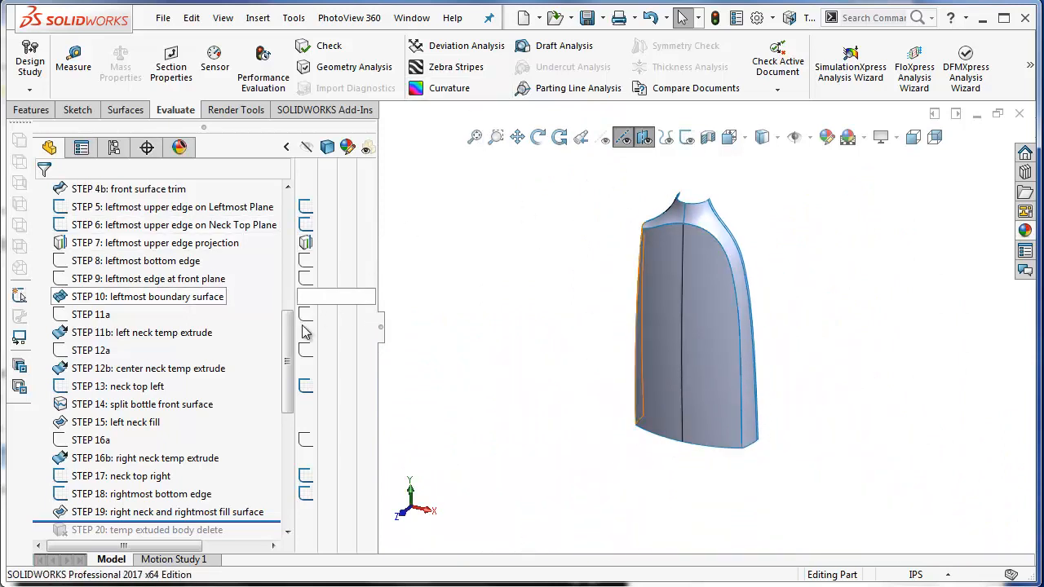
pyautogui.click(287, 147)
pyautogui.moveTo(286, 321); pyautogui.dragTo(286, 210)
pyautogui.click(40, 261)
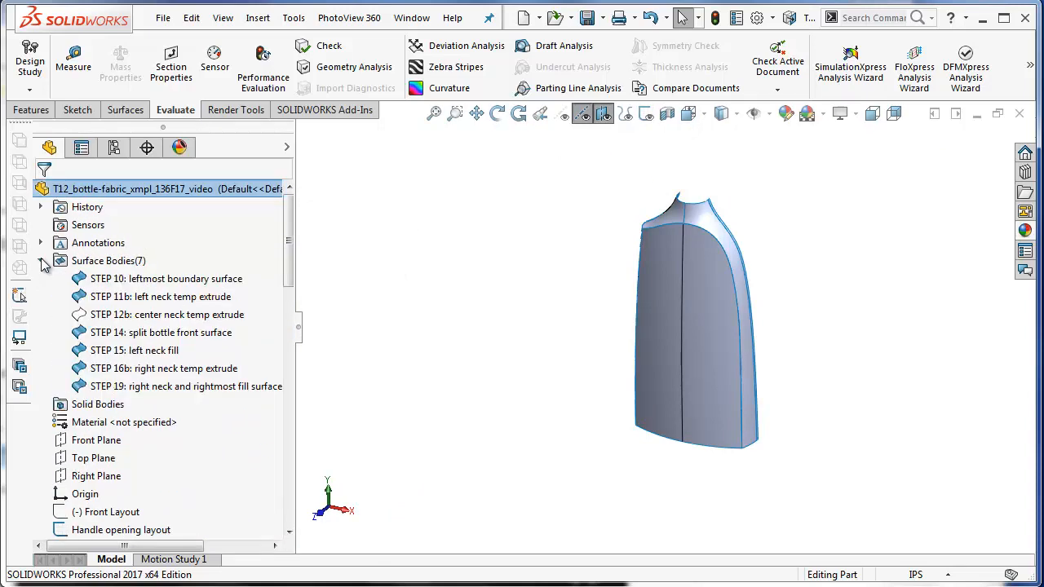
pyautogui.scroll(-6, 685, 246)
pyautogui.scroll(-1, 685, 249)
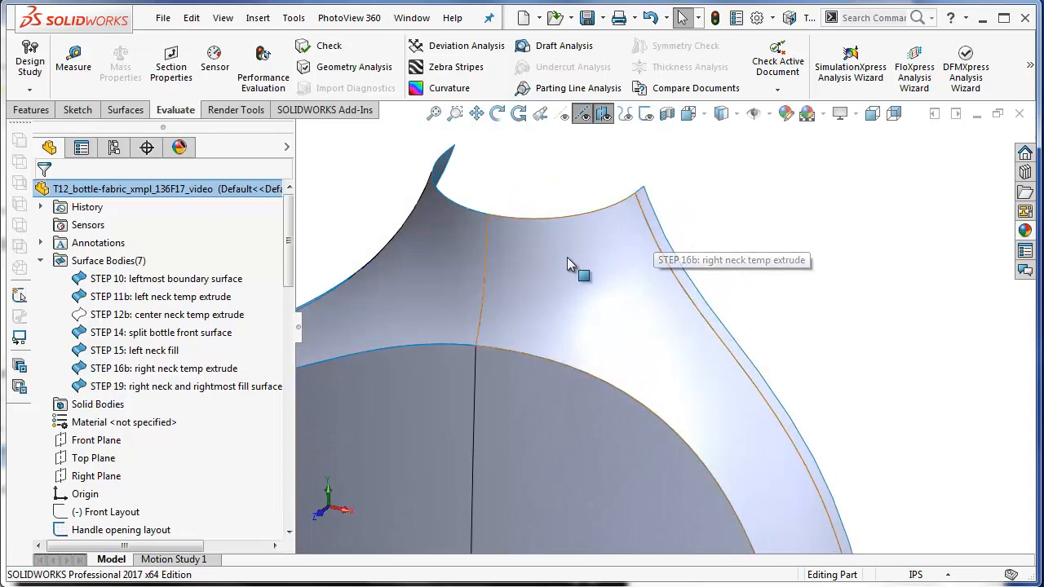
pyautogui.click(119, 373)
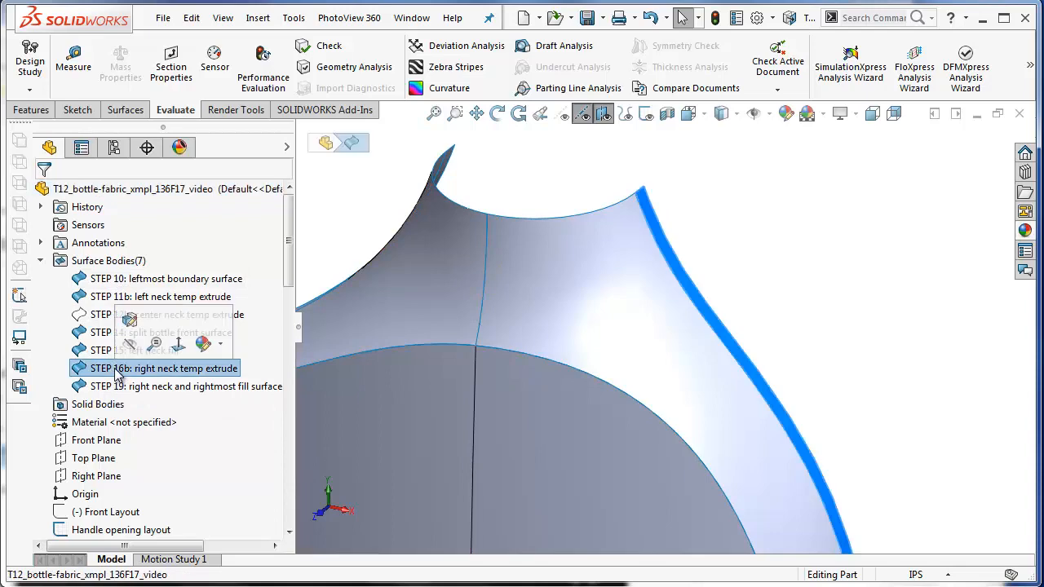
pyautogui.rightClick(118, 373)
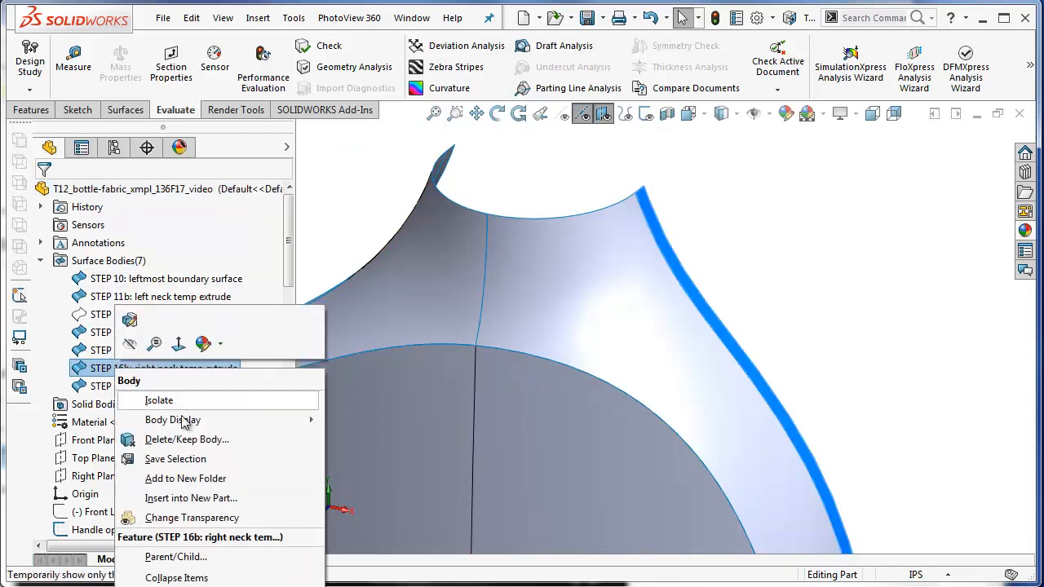
pyautogui.click(188, 441)
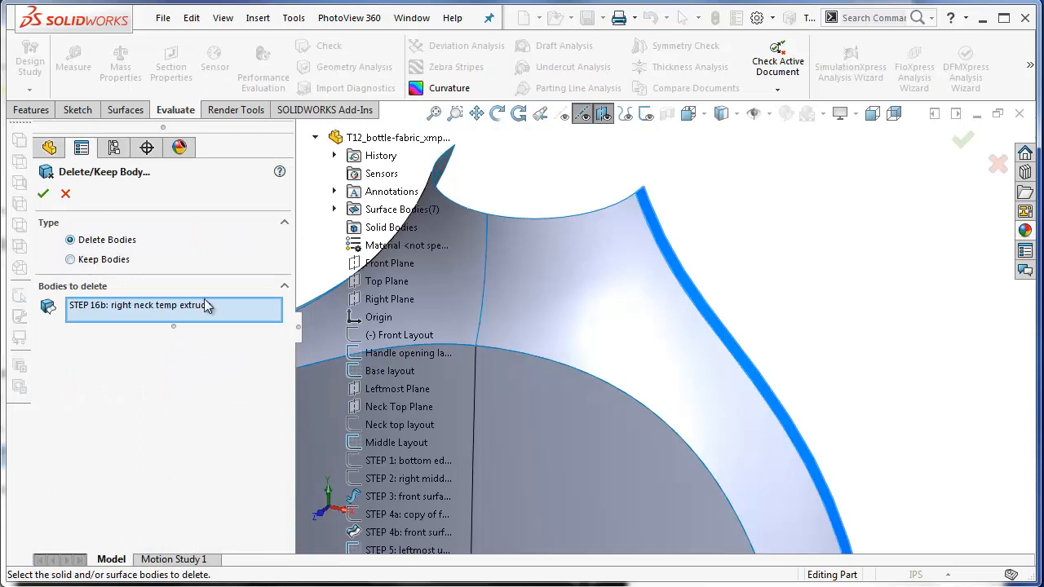
# Add the center neck temp extrude and left neck temp extrude surface bodies to the deletion and finish it
pyautogui.scroll(5, 515, 466)
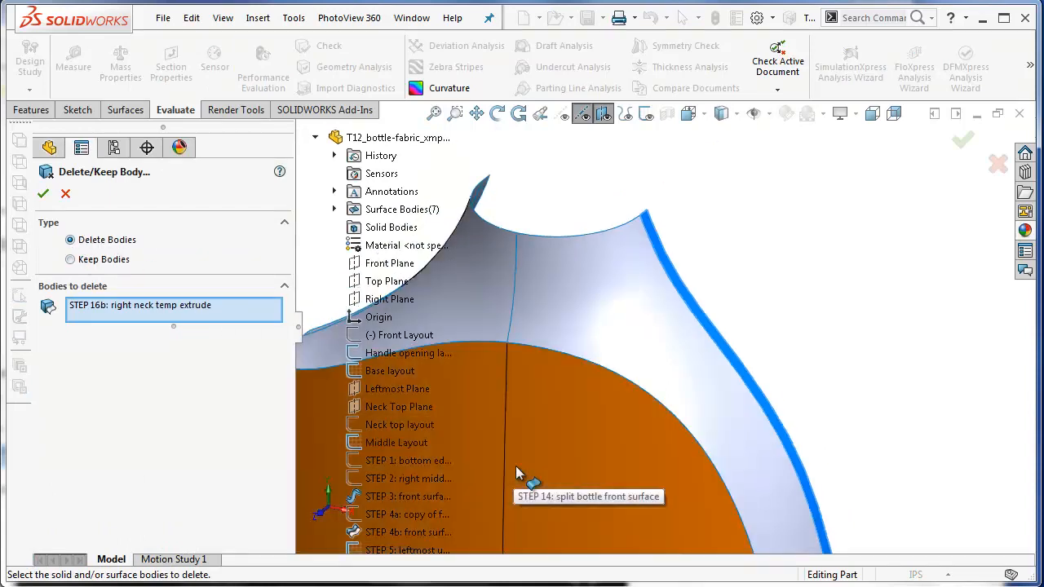
pyautogui.click(335, 210)
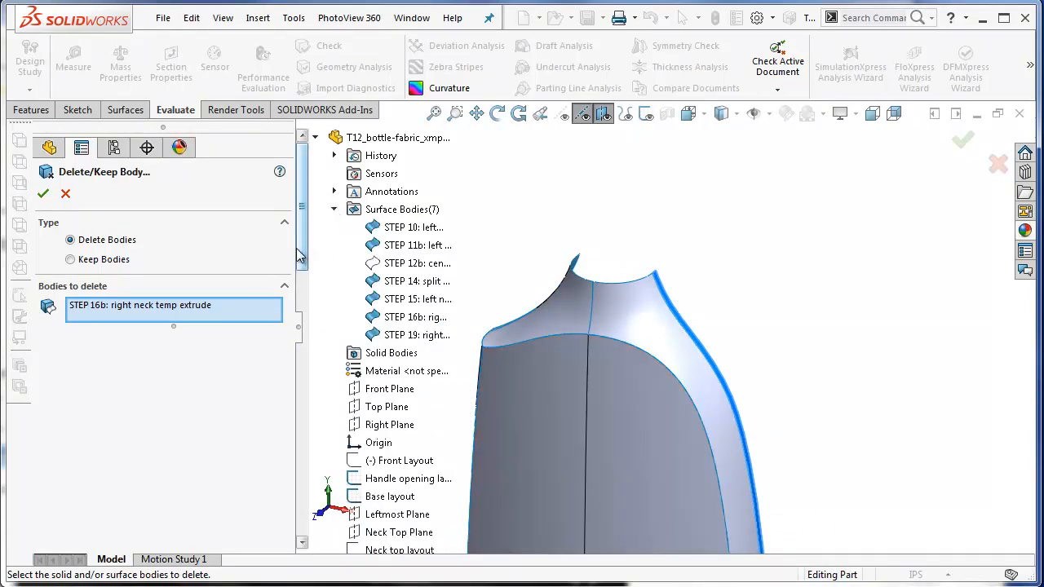
pyautogui.click(414, 264)
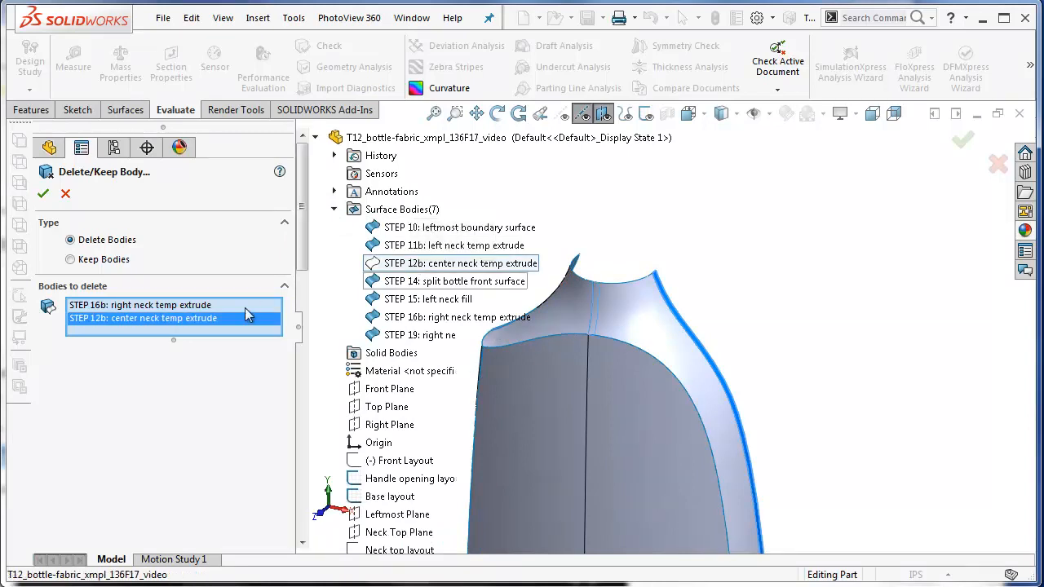
pyautogui.moveTo(562, 239); pyautogui.dragTo(636, 340, button='middle')
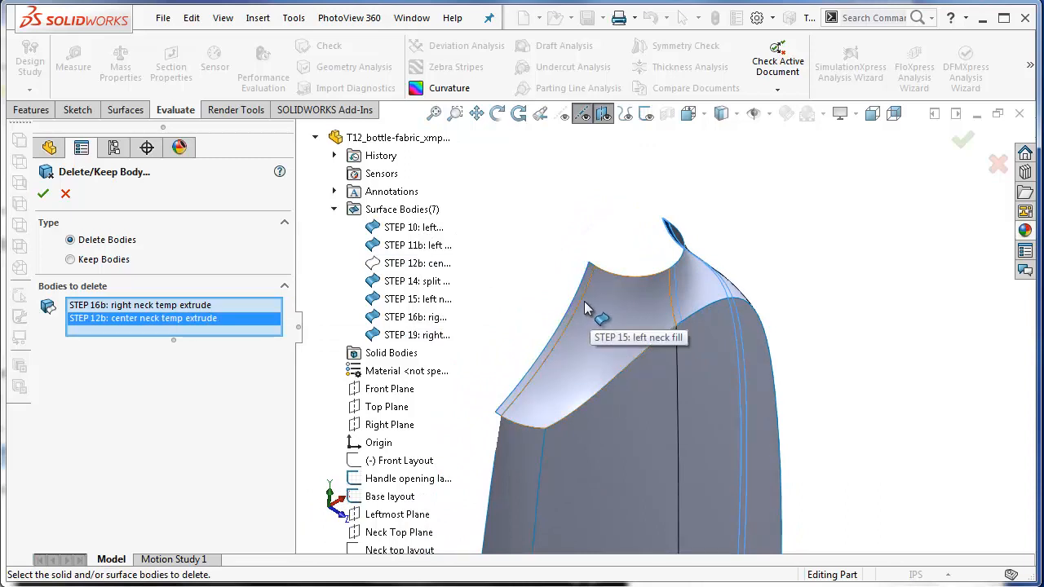
pyautogui.scroll(-3, 584, 301)
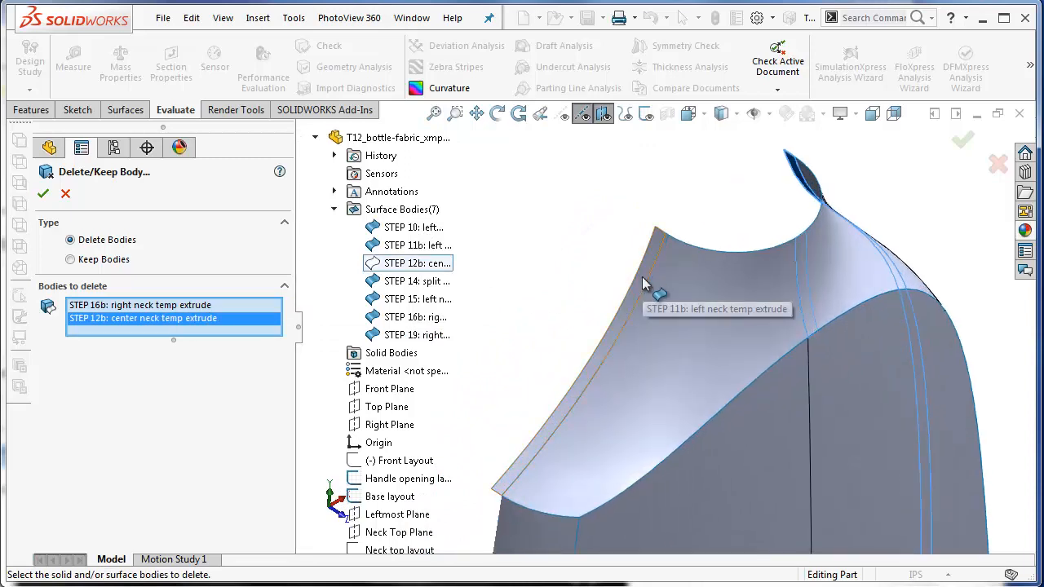
pyautogui.click(643, 283)
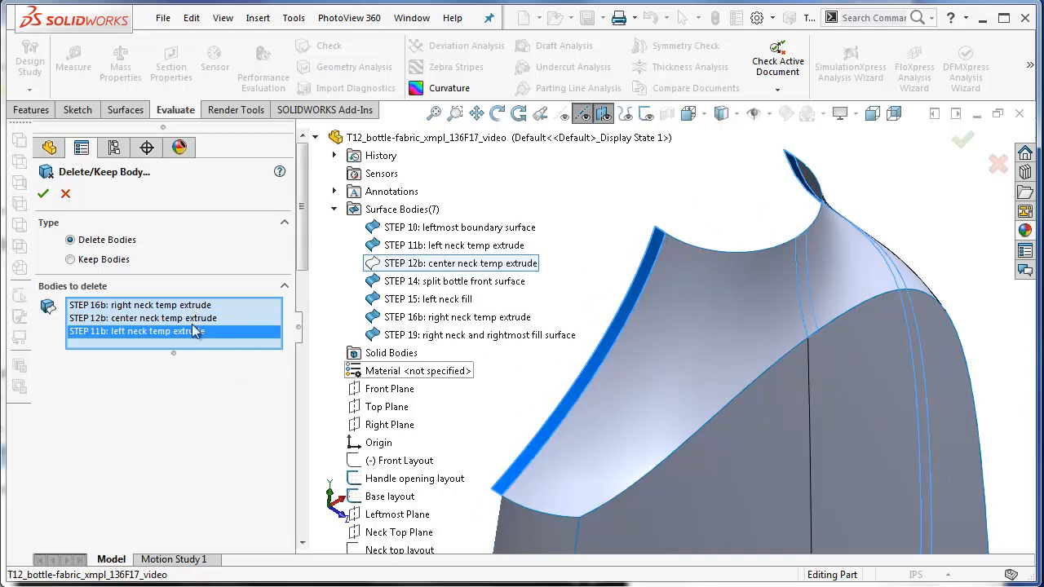
pyautogui.press('Return')
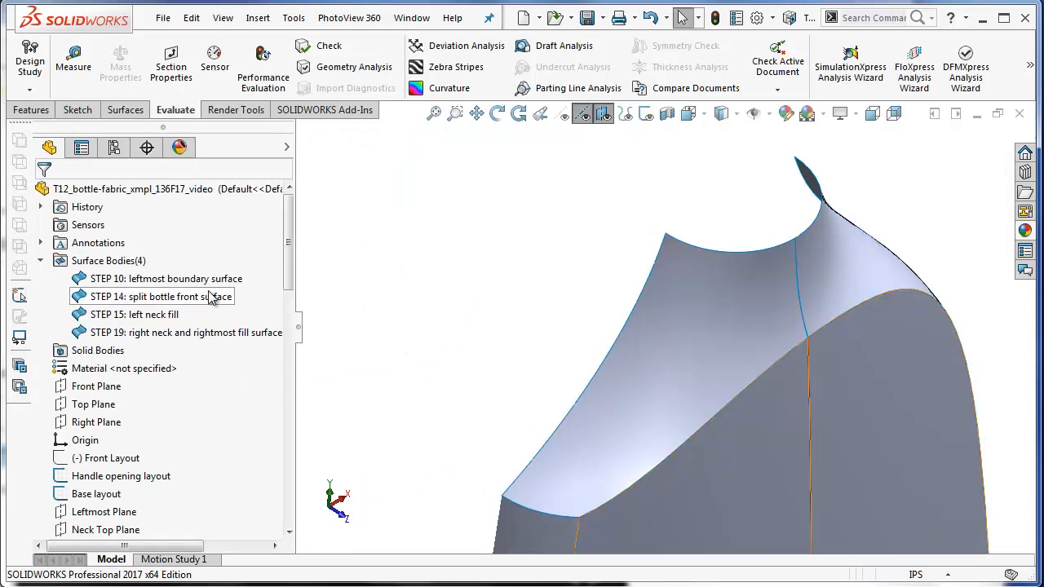
# Knit the right neck and rightmost fill, left neck fill, split bottle front and leftmost boundary surfaces together without merging entities
pyautogui.moveTo(294, 283); pyautogui.dragTo(247, 413)
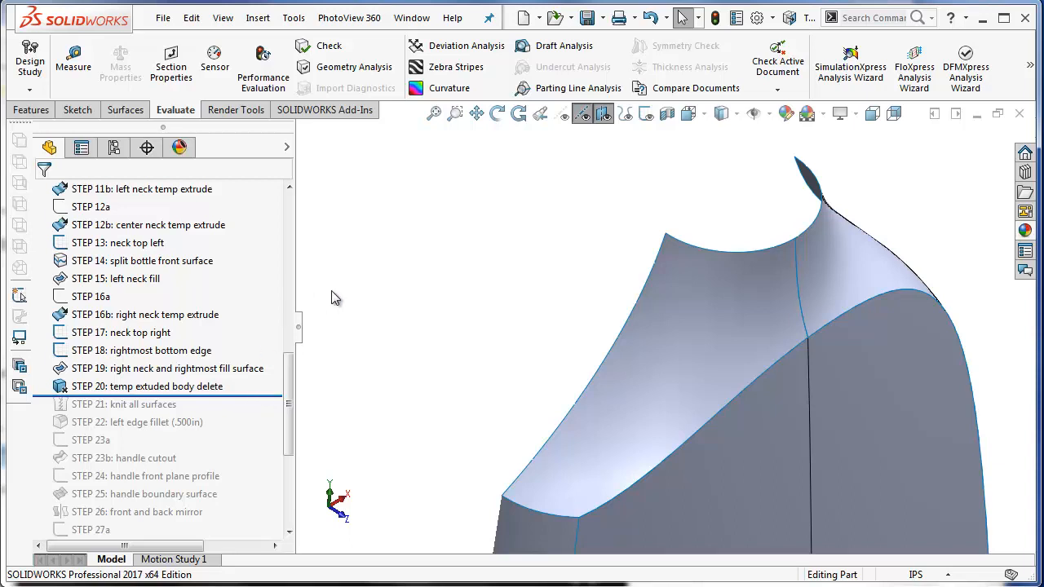
pyautogui.click(435, 118)
pyautogui.moveTo(683, 365); pyautogui.dragTo(620, 398, button='middle')
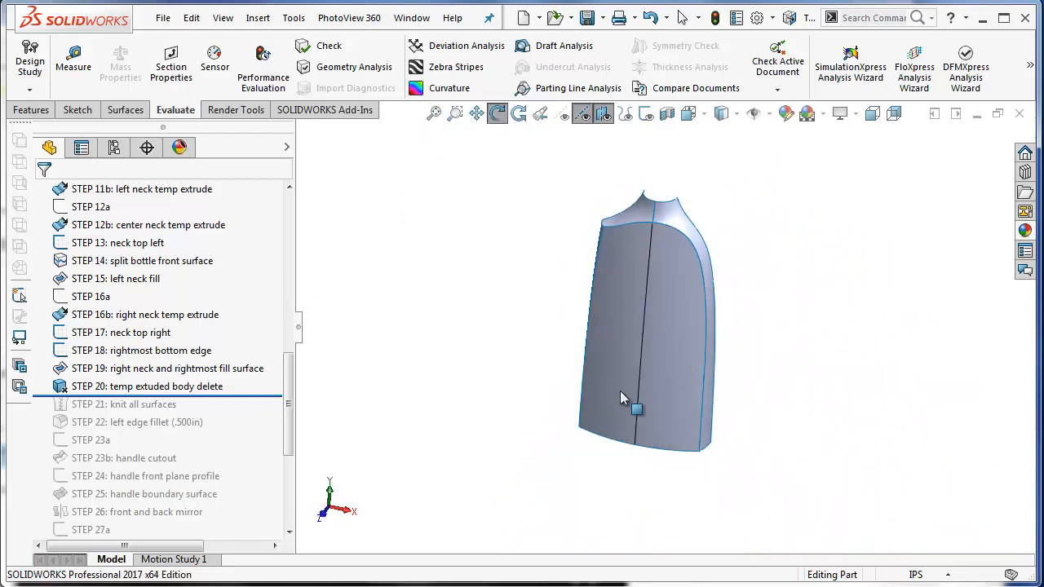
pyautogui.scroll(-1, 749, 212)
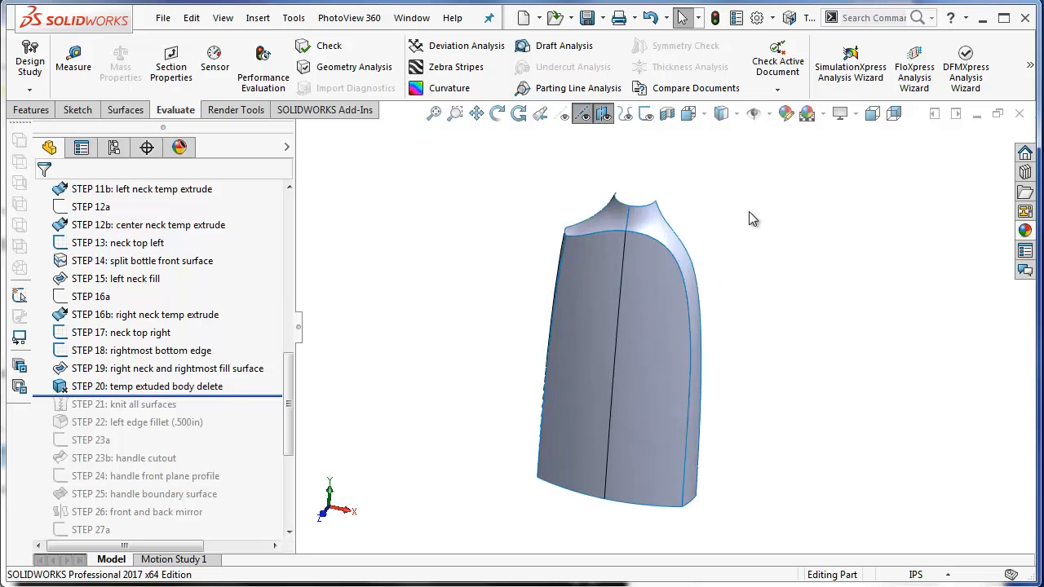
pyautogui.click(126, 111)
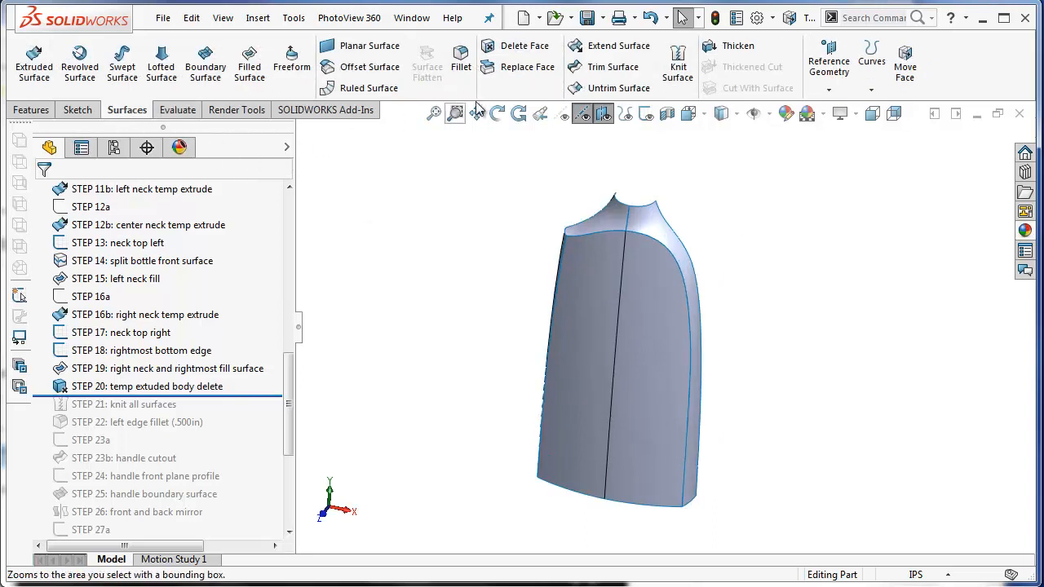
pyautogui.click(678, 67)
pyautogui.click(676, 233)
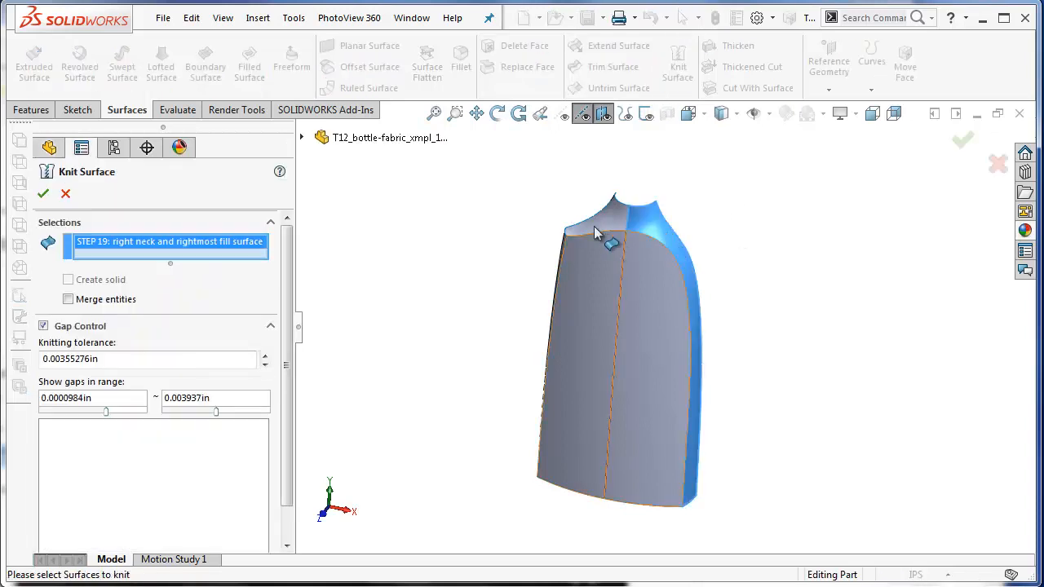
pyautogui.click(591, 259)
pyautogui.click(589, 254)
pyautogui.moveTo(588, 255); pyautogui.dragTo(575, 273, button='middle')
pyautogui.click(604, 273)
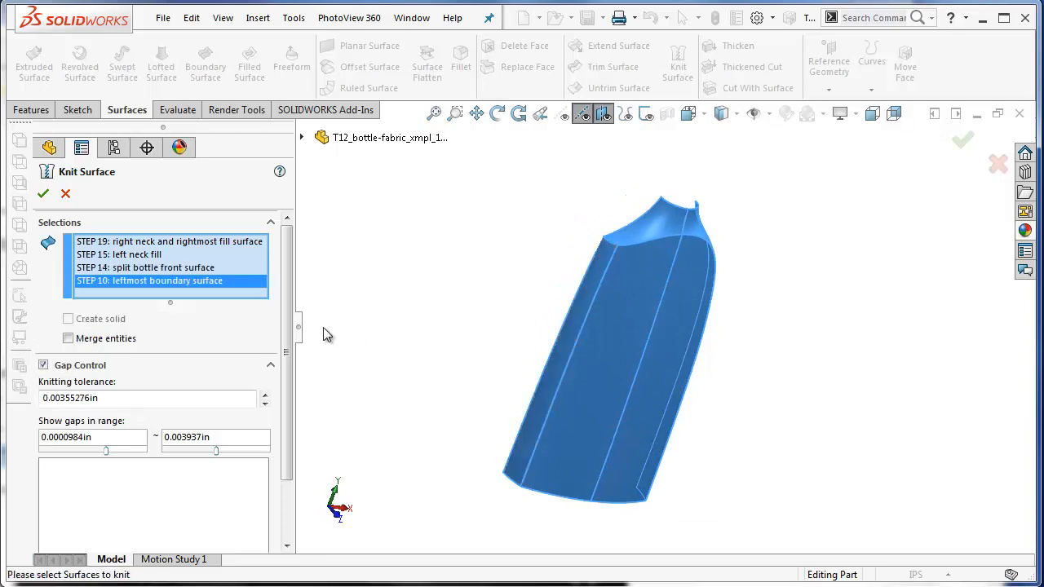
pyautogui.click(43, 193)
# Fillet the bottle's left vertical edge between the front and leftmost surfaces with a symmetric 0.5 in radius
pyautogui.moveTo(470, 285); pyautogui.dragTo(416, 270, button='middle')
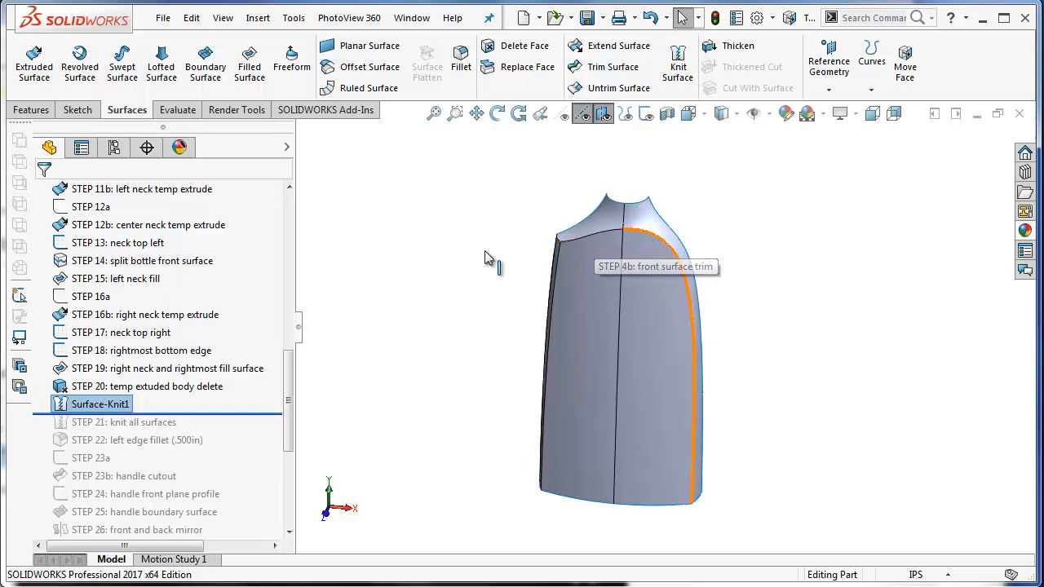
pyautogui.moveTo(289, 385); pyautogui.dragTo(294, 214)
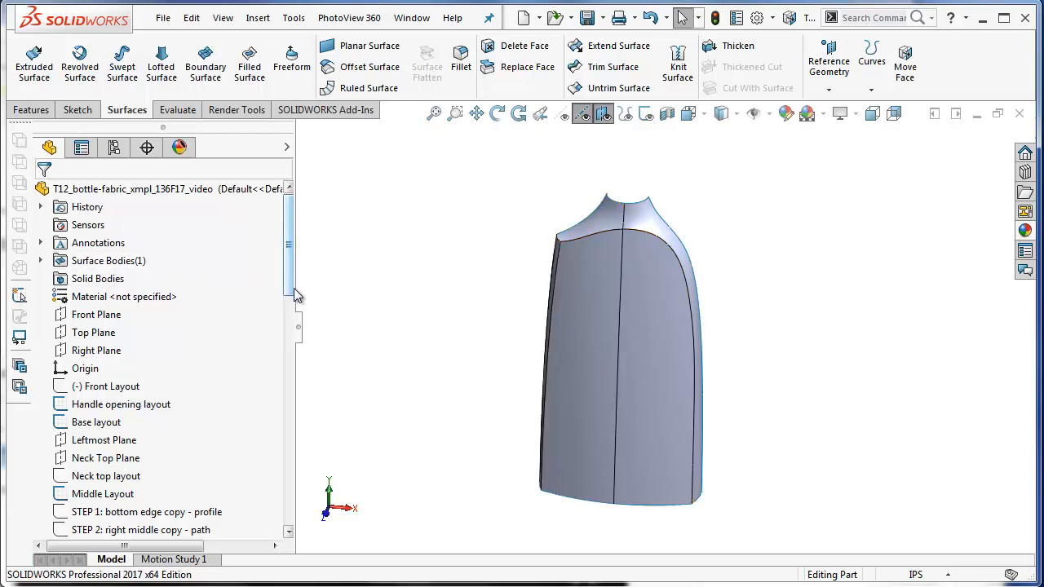
pyautogui.moveTo(292, 288); pyautogui.dragTo(293, 425)
pyautogui.moveTo(361, 406); pyautogui.dragTo(371, 455, button='middle')
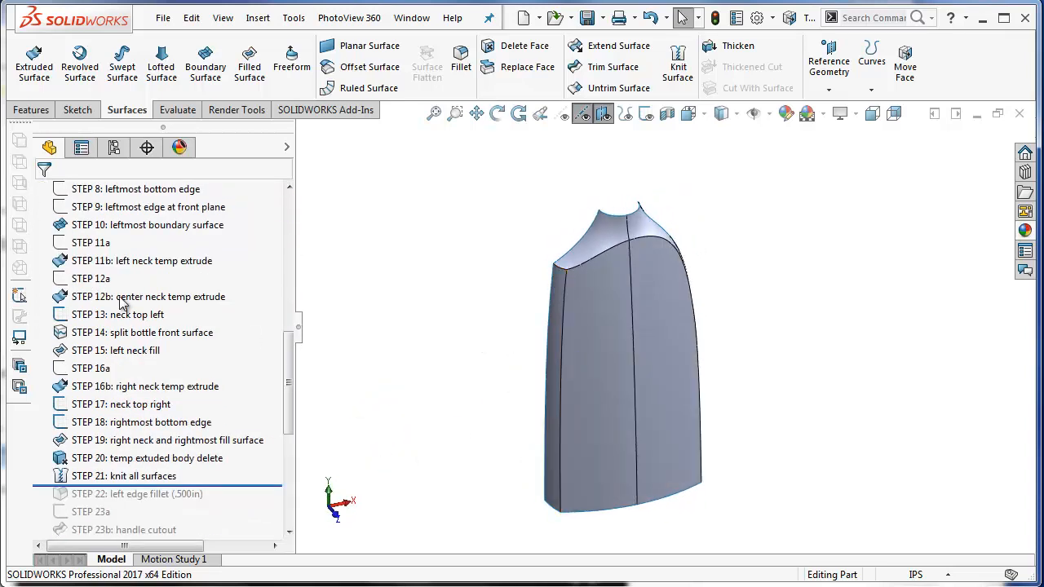
pyautogui.click(45, 114)
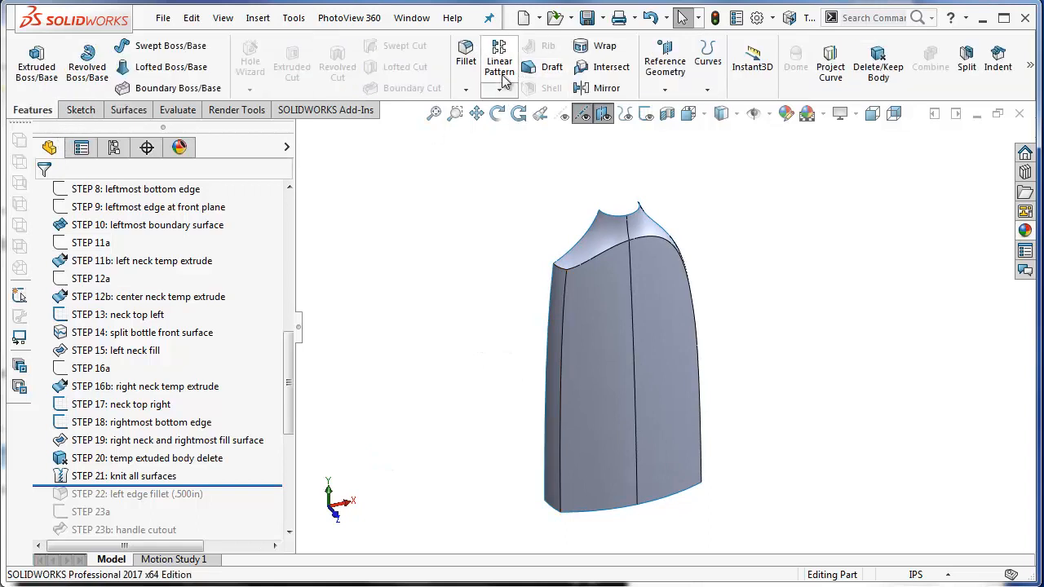
pyautogui.click(466, 58)
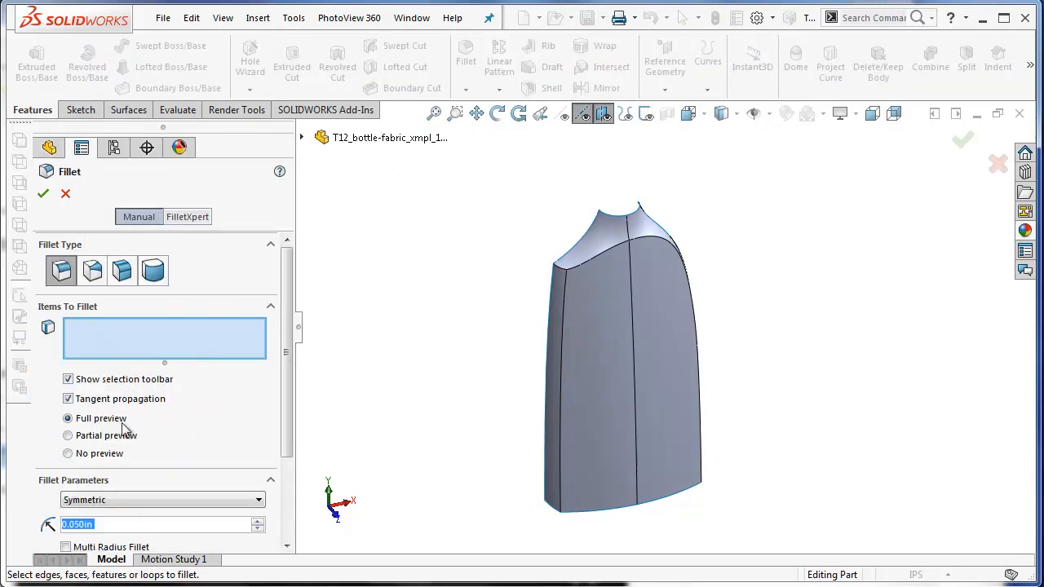
pyautogui.write('.5')
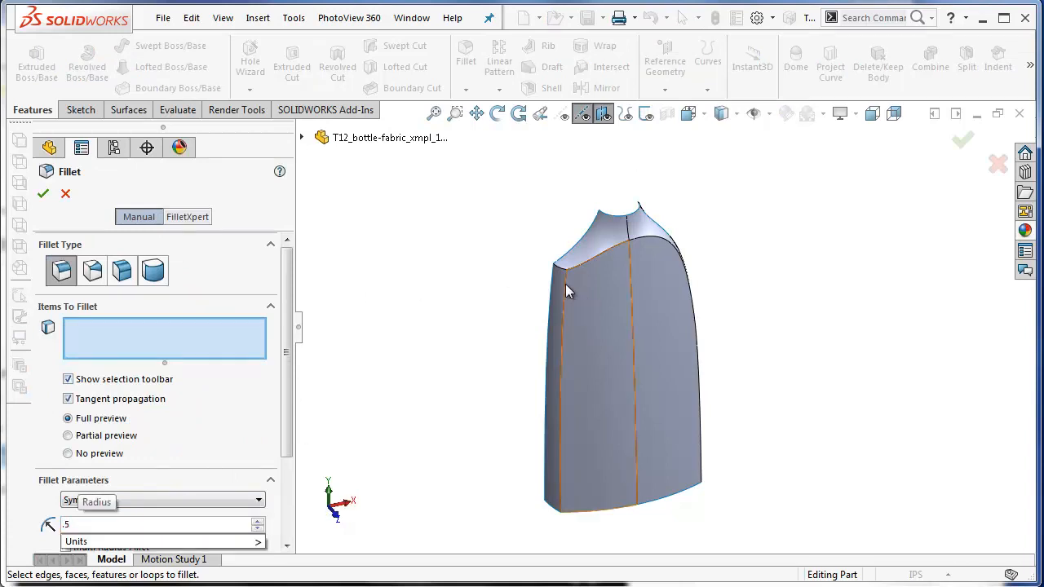
pyautogui.press('Return')
pyautogui.click(566, 284)
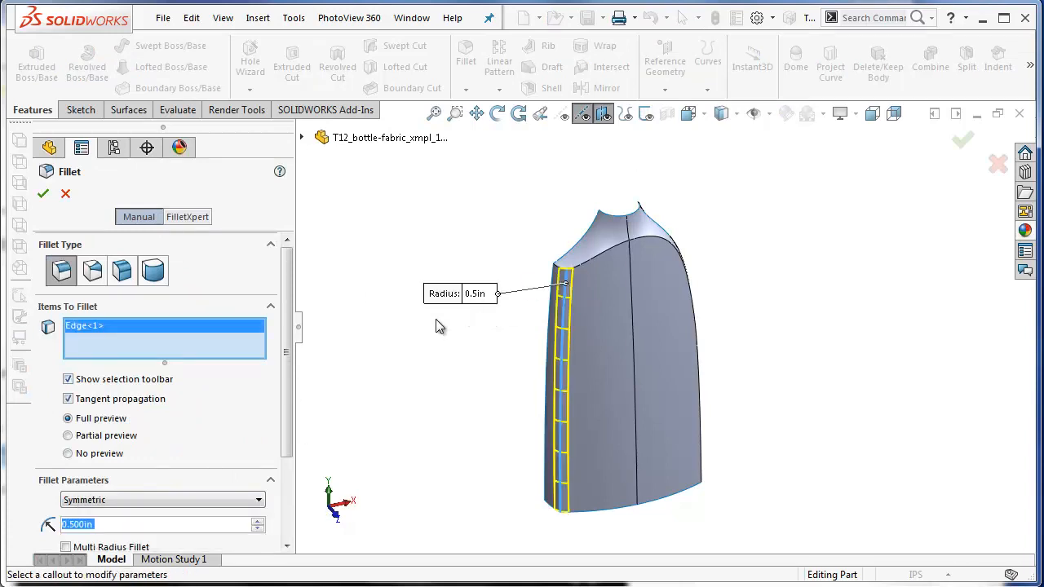
pyautogui.click(43, 196)
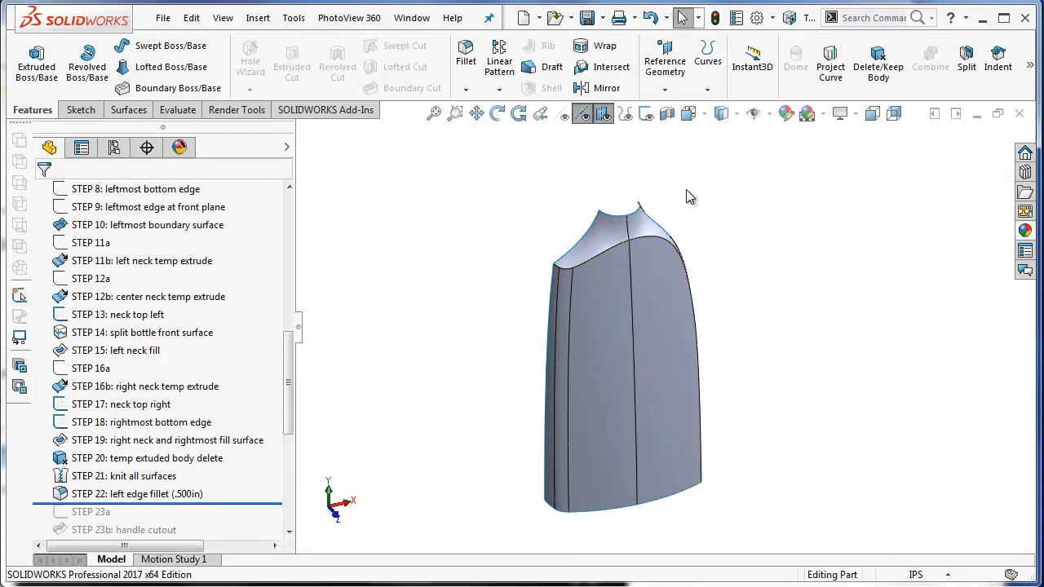
# Show the sketches and convert the outer oval of the handle opening layout into a new sketch on the Front Plane
pyautogui.click(698, 121)
pyautogui.click(685, 189)
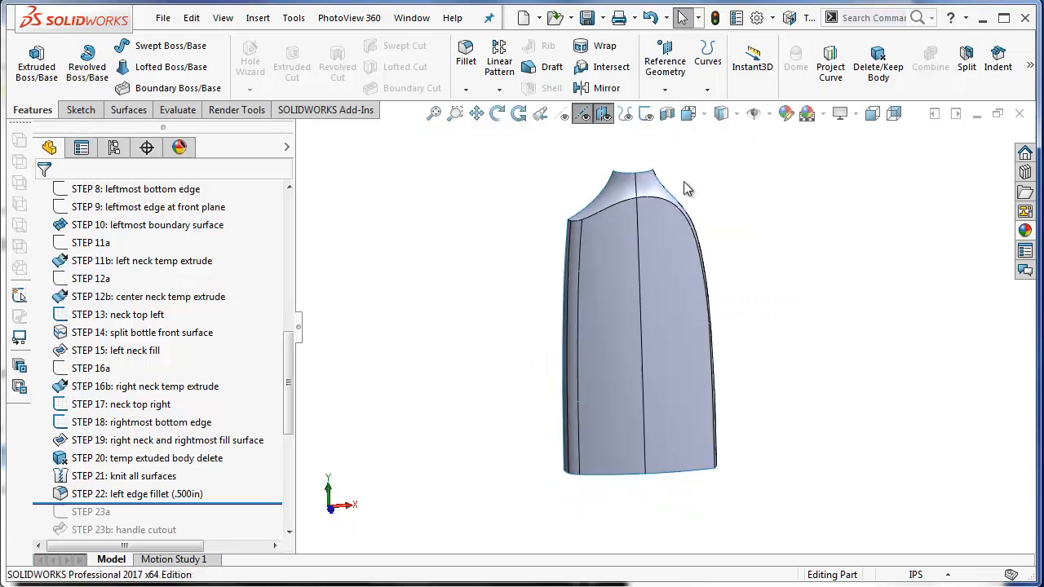
pyautogui.click(645, 113)
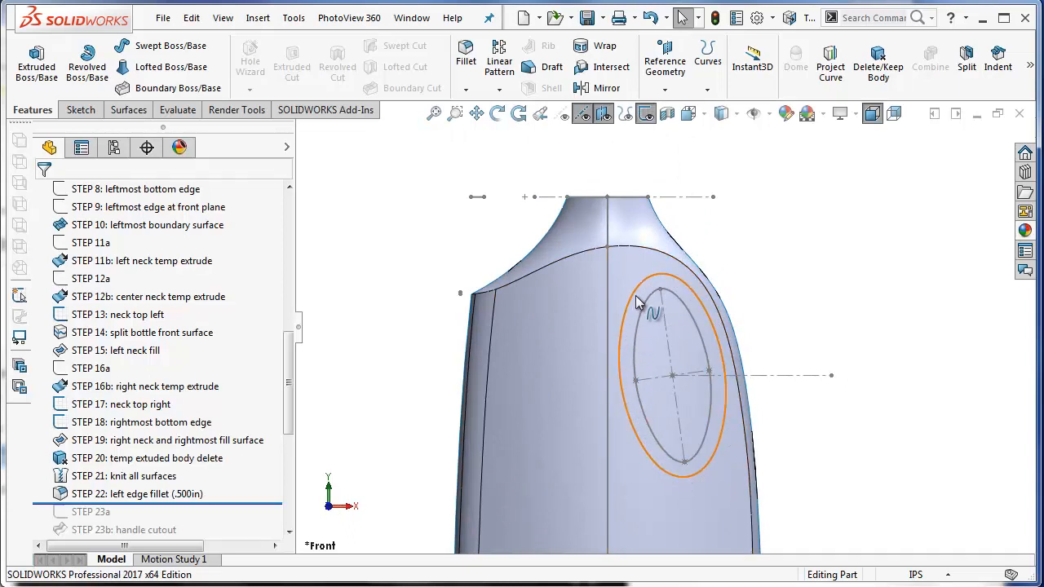
pyautogui.moveTo(286, 319); pyautogui.dragTo(298, 213)
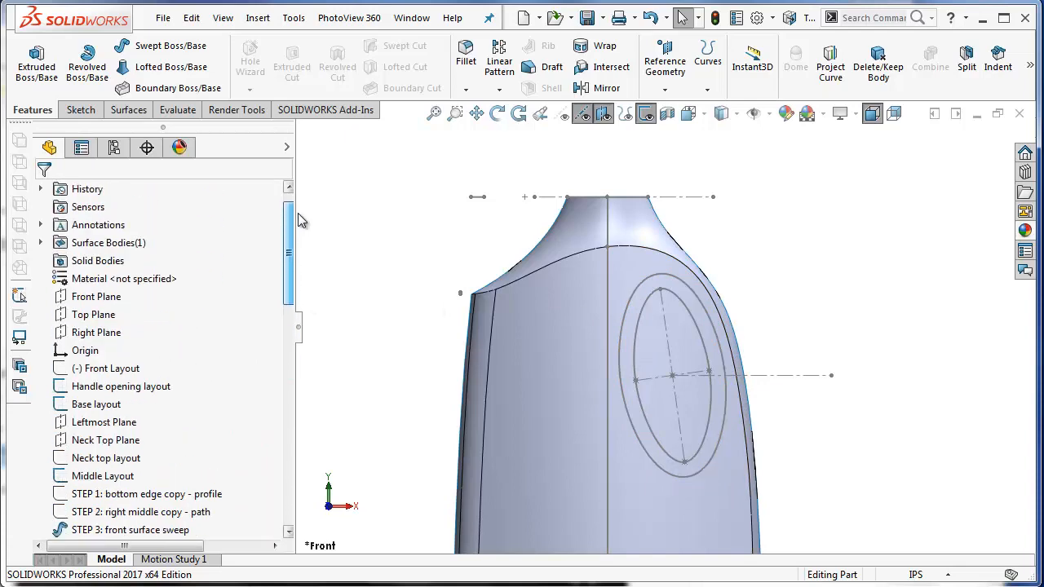
pyautogui.rightClick(119, 302)
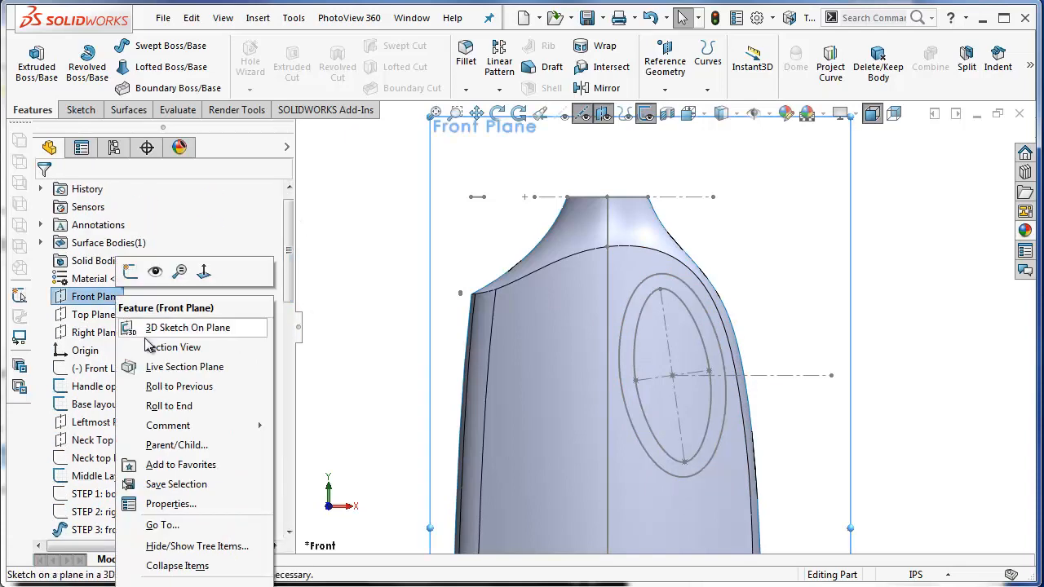
pyautogui.click(120, 273)
pyautogui.click(651, 284)
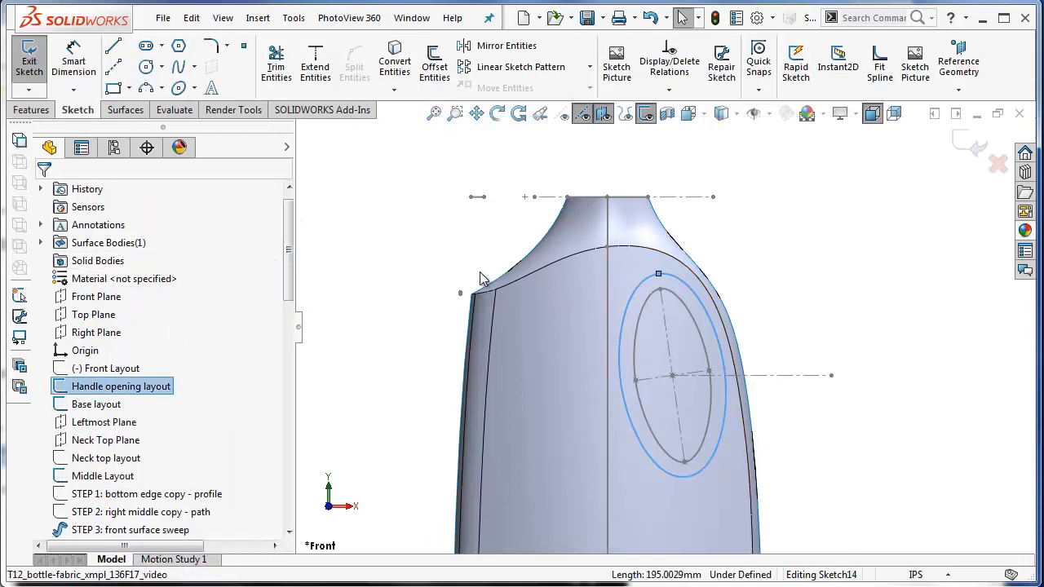
pyautogui.click(394, 67)
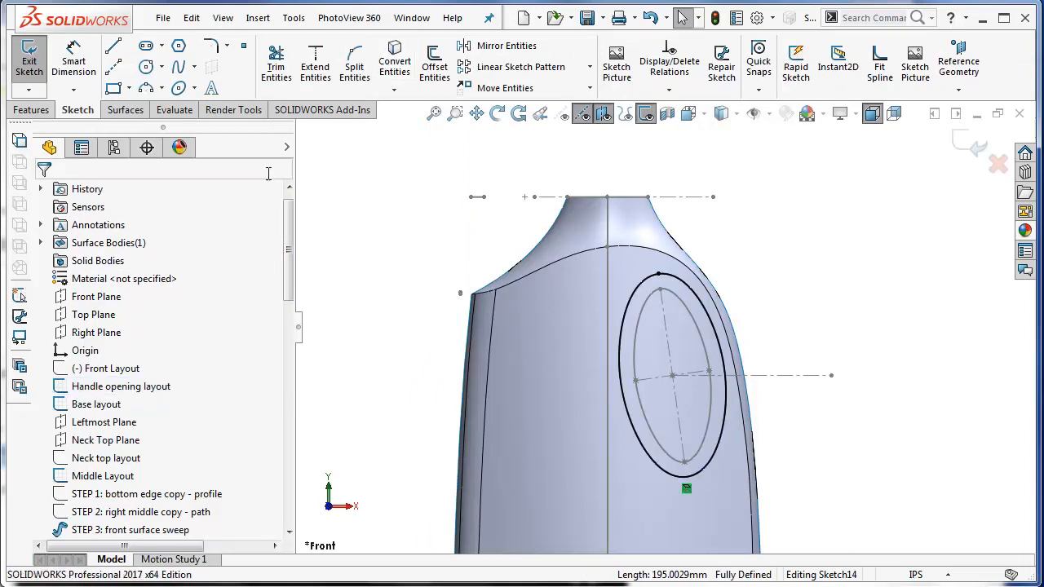
# Cut the handle opening with a Standard Trim Surface using the oval sketch, keeping the bottle surface outside it
pyautogui.click(126, 110)
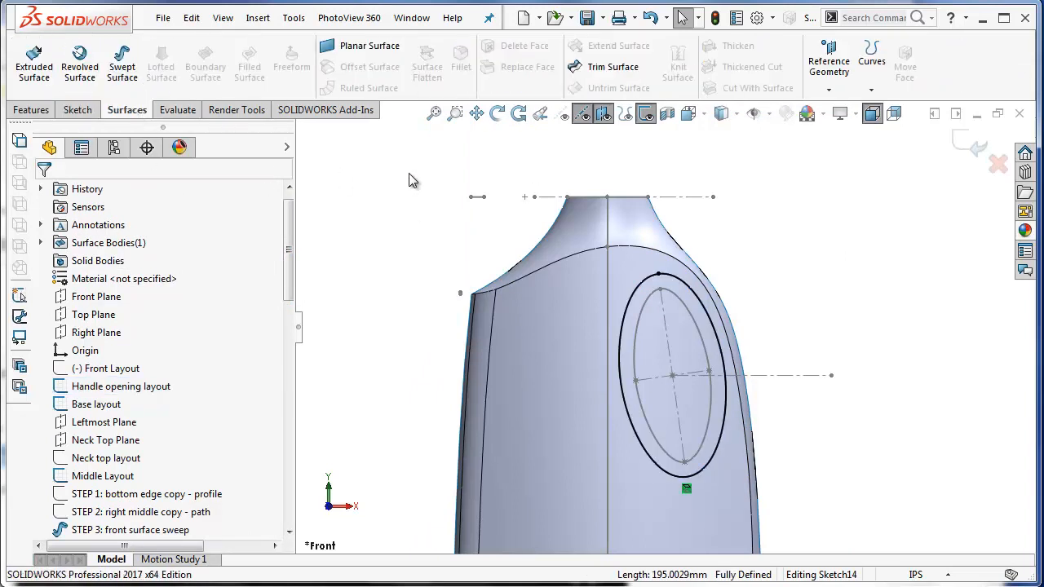
pyautogui.click(607, 67)
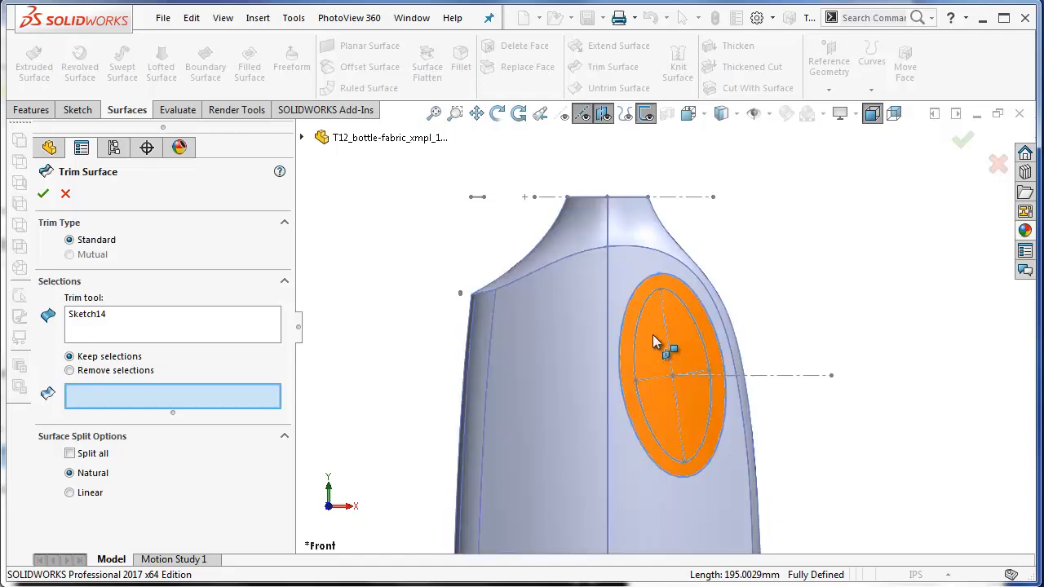
pyautogui.click(569, 346)
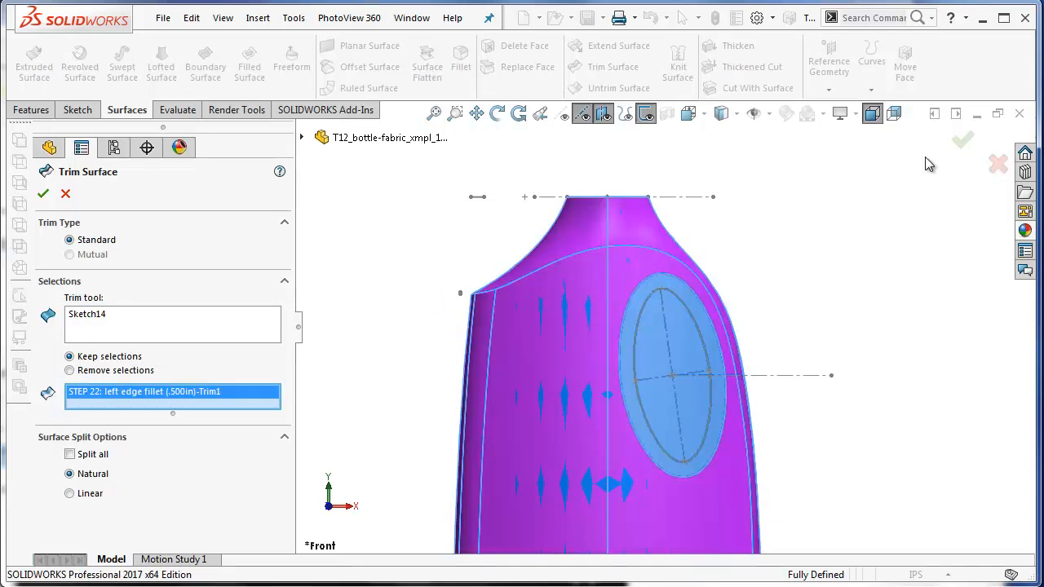
pyautogui.click(962, 143)
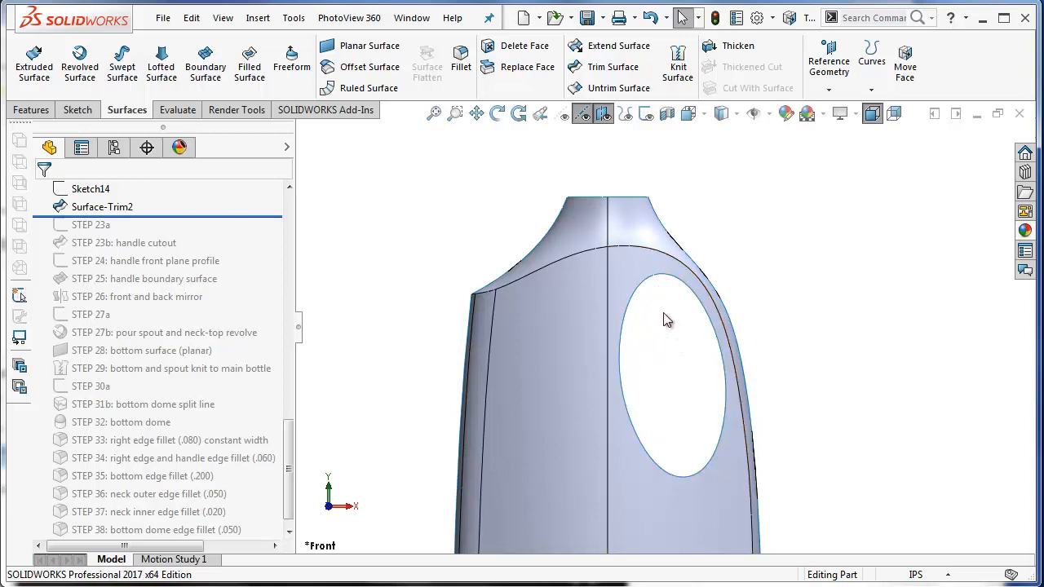
# Show the sketches and convert the inner oval of the handle opening layout into a new sketch on the Front Plane
pyautogui.click(645, 114)
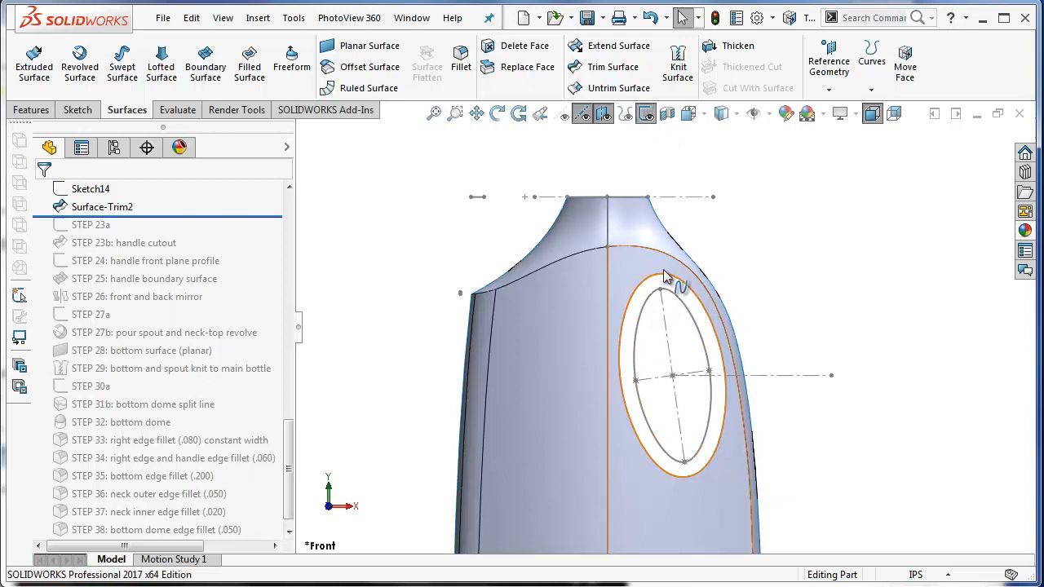
pyautogui.press('Down')
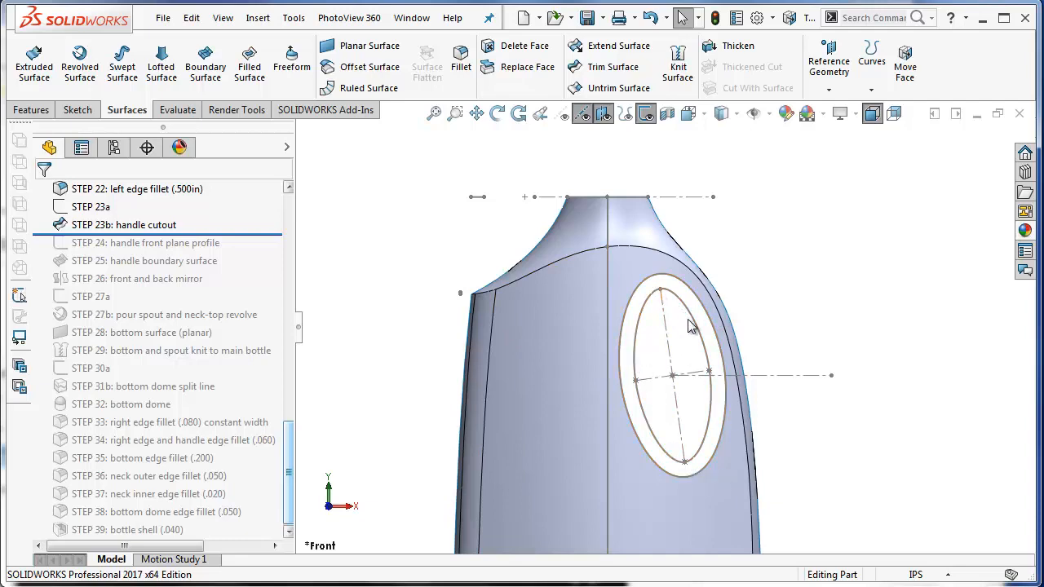
pyautogui.moveTo(292, 455); pyautogui.dragTo(290, 227)
pyautogui.rightClick(95, 318)
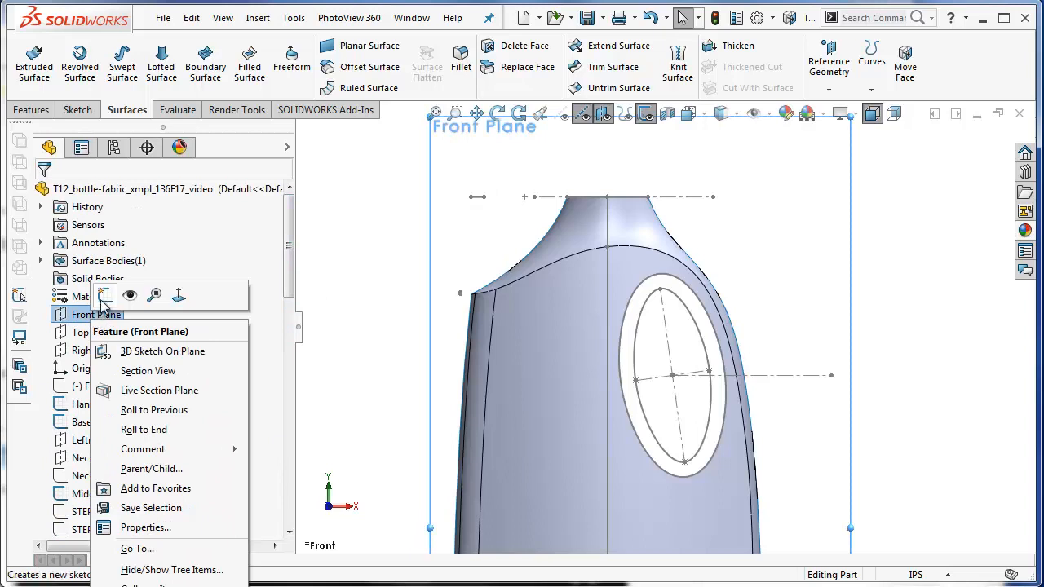
pyautogui.click(104, 297)
pyautogui.click(642, 319)
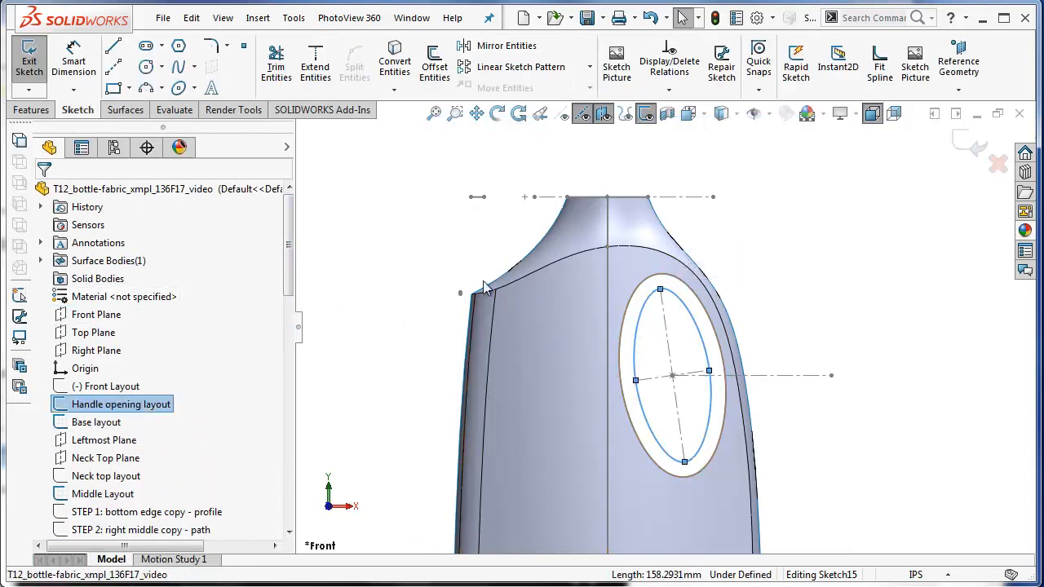
pyautogui.click(395, 61)
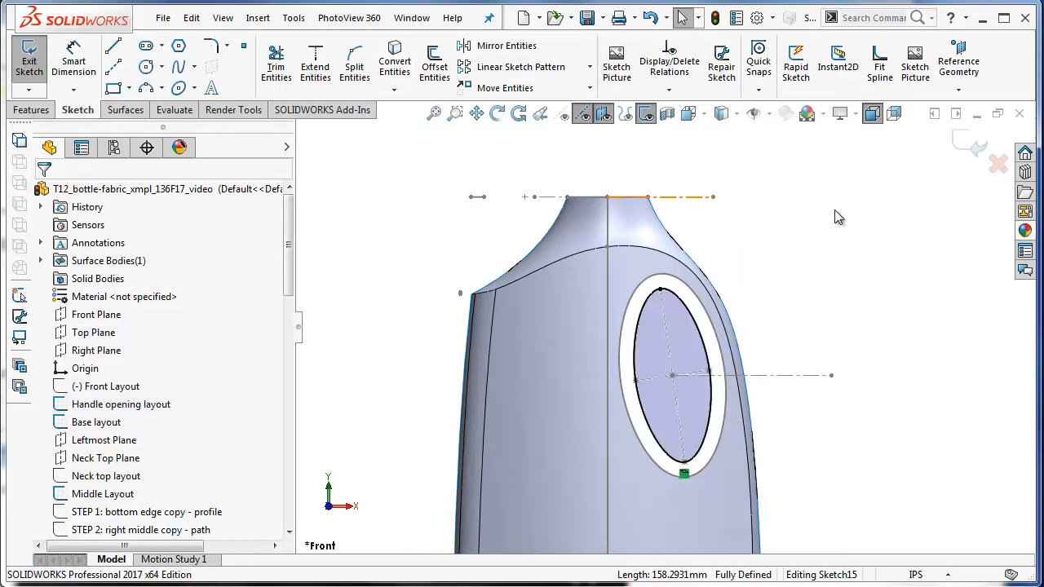
pyautogui.moveTo(786, 269); pyautogui.dragTo(914, 225, button='middle')
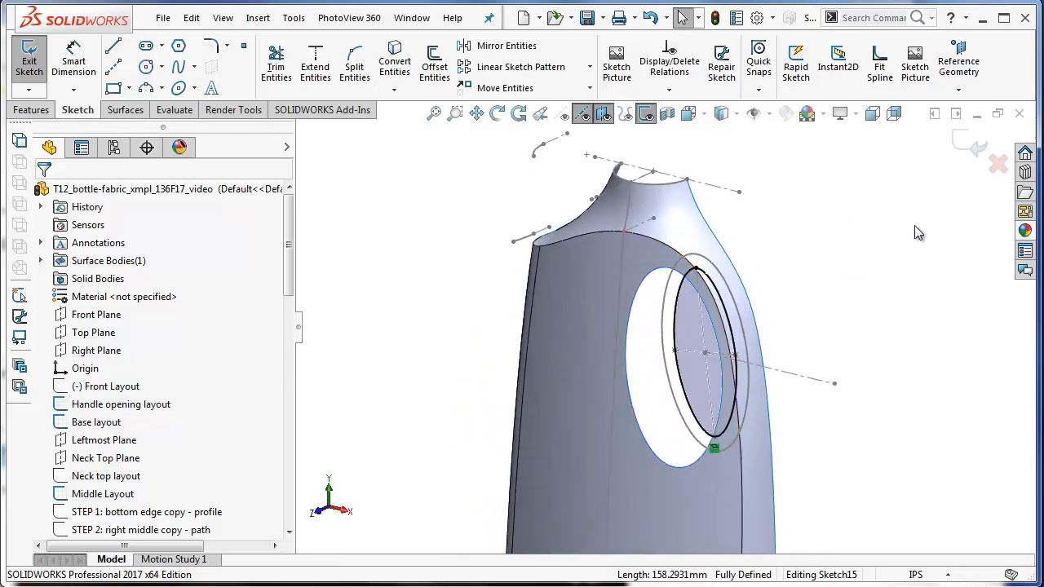
pyautogui.click(970, 145)
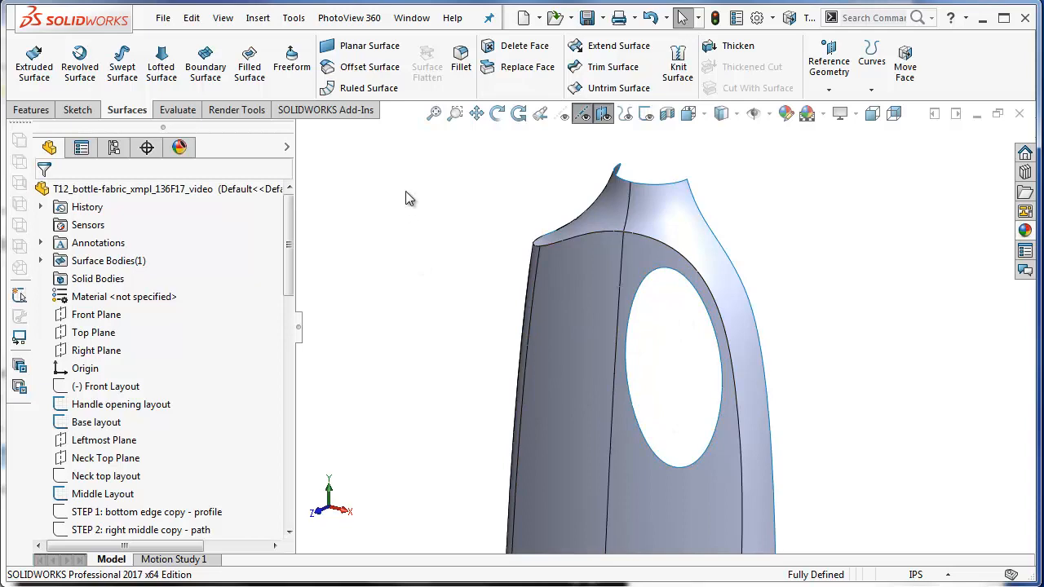
# Start a Boundary Surface using the inner oval sketch and the handle cutout edge as Direction 1 curves
pyautogui.click(208, 71)
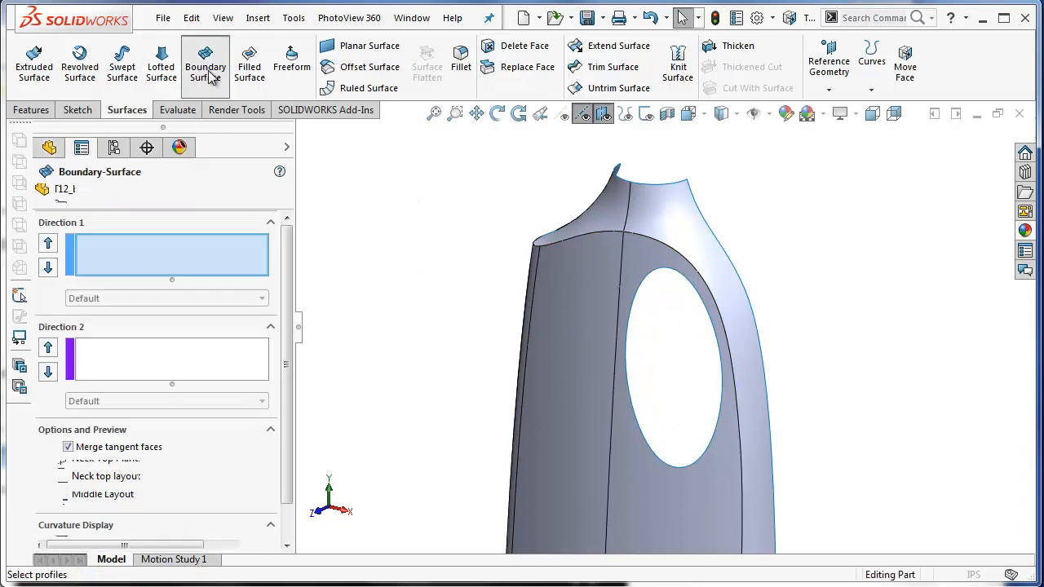
pyautogui.press('c')
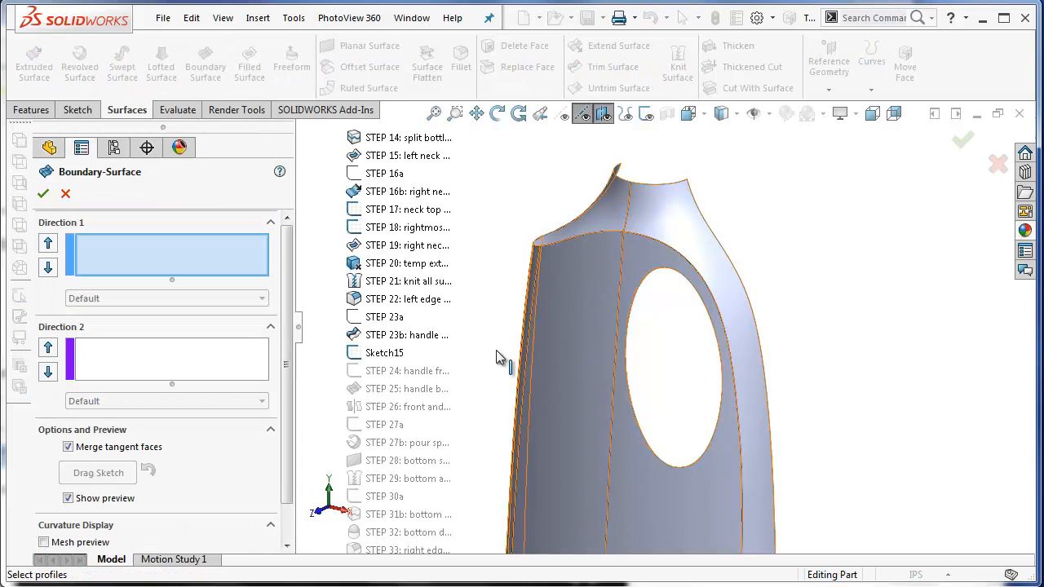
pyautogui.click(384, 353)
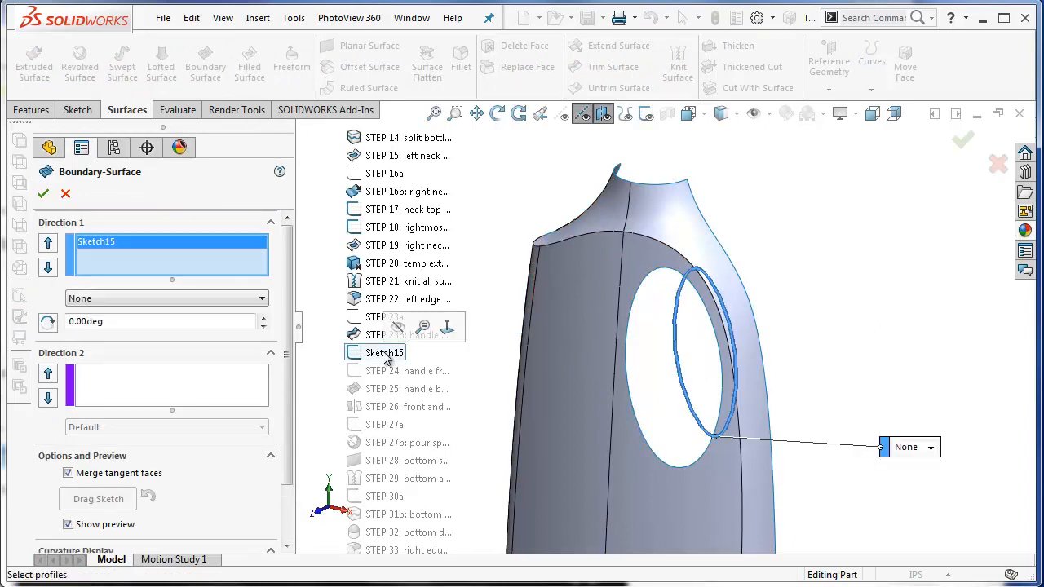
pyautogui.click(632, 401)
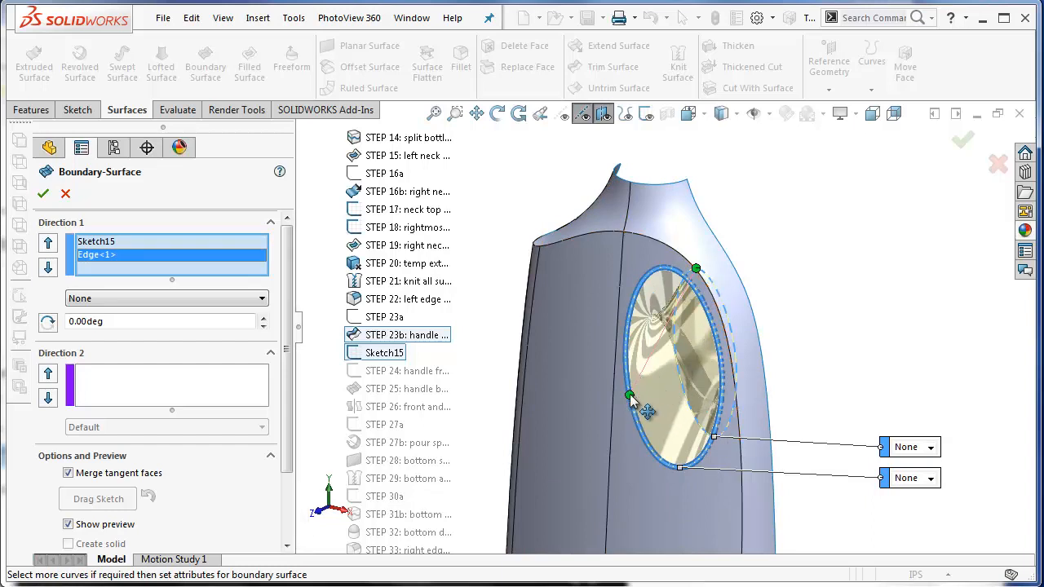
# Align the connector points on the matching sides of the cutout edge and inner oval, and flip the connectors to untwist the surface
pyautogui.moveTo(630, 397); pyautogui.dragTo(625, 375)
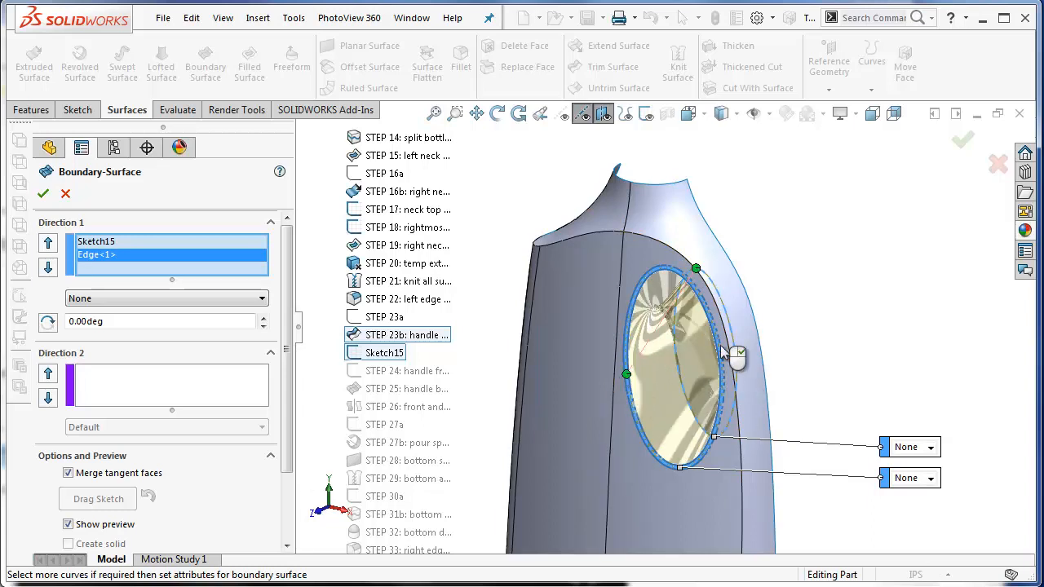
pyautogui.moveTo(700, 270); pyautogui.dragTo(733, 343)
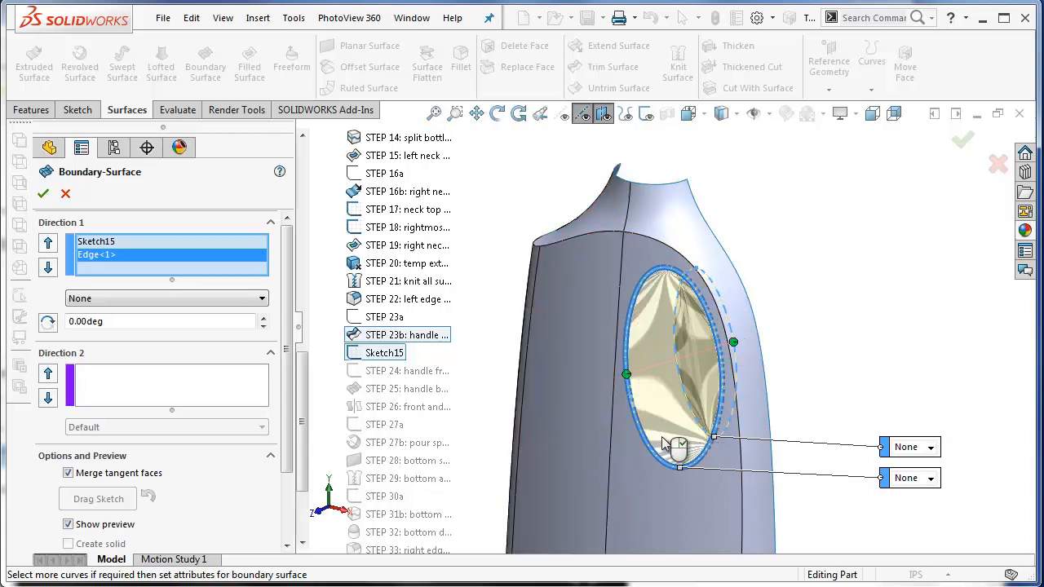
pyautogui.moveTo(663, 436); pyautogui.dragTo(722, 346, button='middle')
pyautogui.moveTo(722, 346); pyautogui.dragTo(666, 385)
pyautogui.moveTo(667, 387); pyautogui.dragTo(624, 408, button='middle')
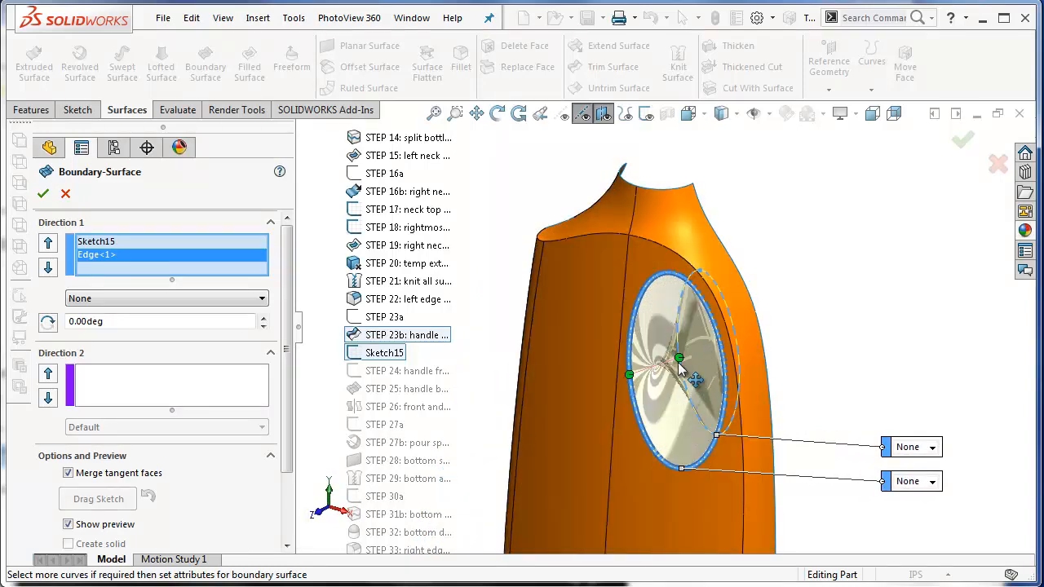
pyautogui.rightClick(164, 261)
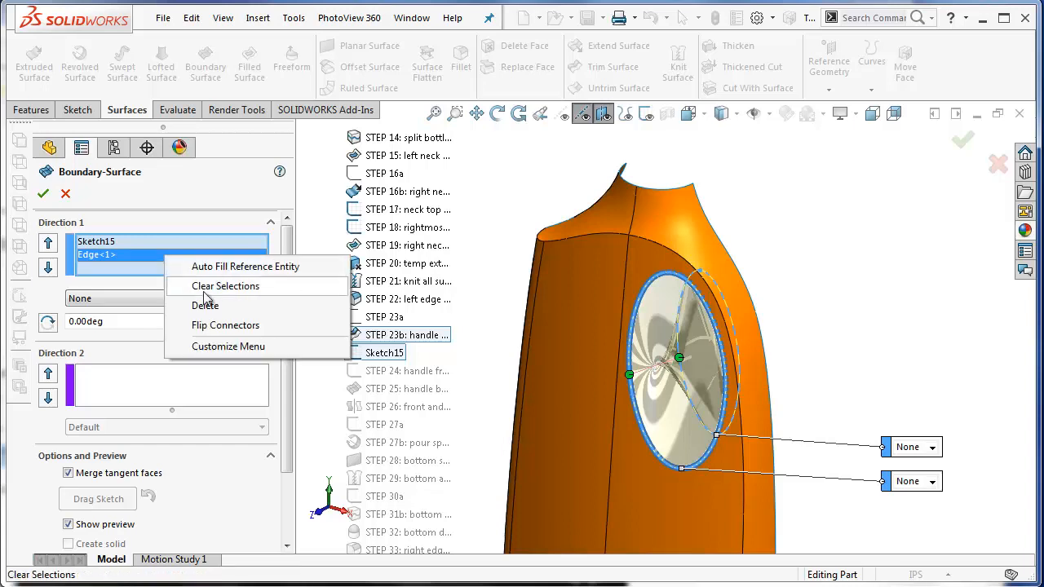
pyautogui.click(225, 326)
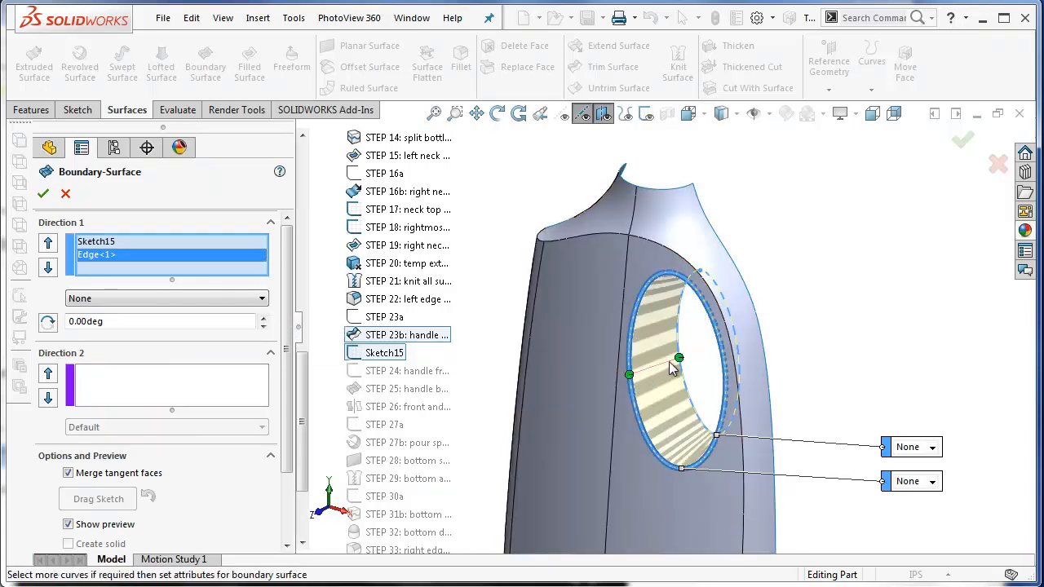
# Set the inner oval's tangency to Normal To Profile and create the handle boundary surface
pyautogui.moveTo(704, 357); pyautogui.dragTo(716, 346, button='middle')
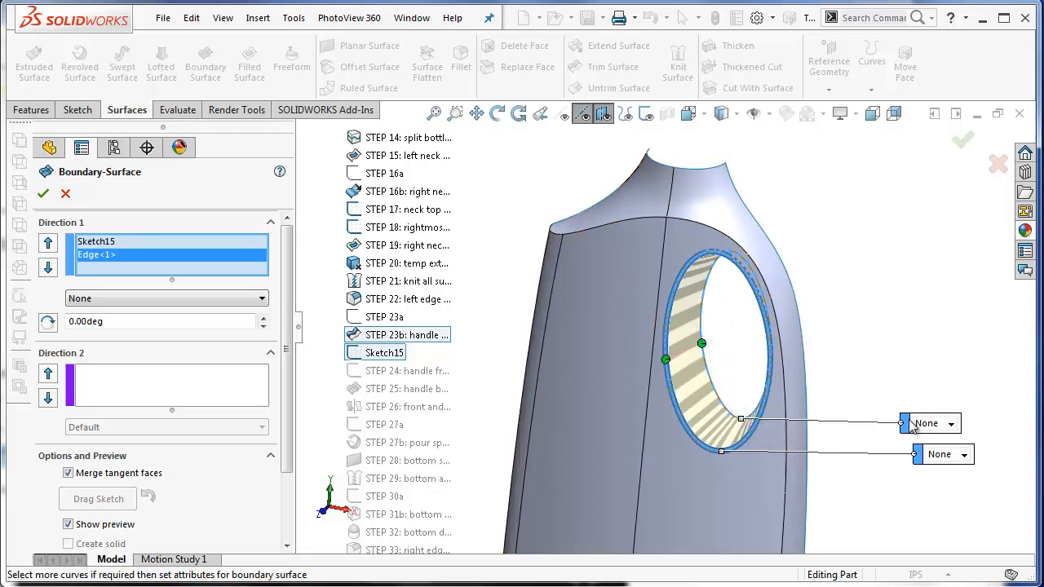
pyautogui.click(950, 424)
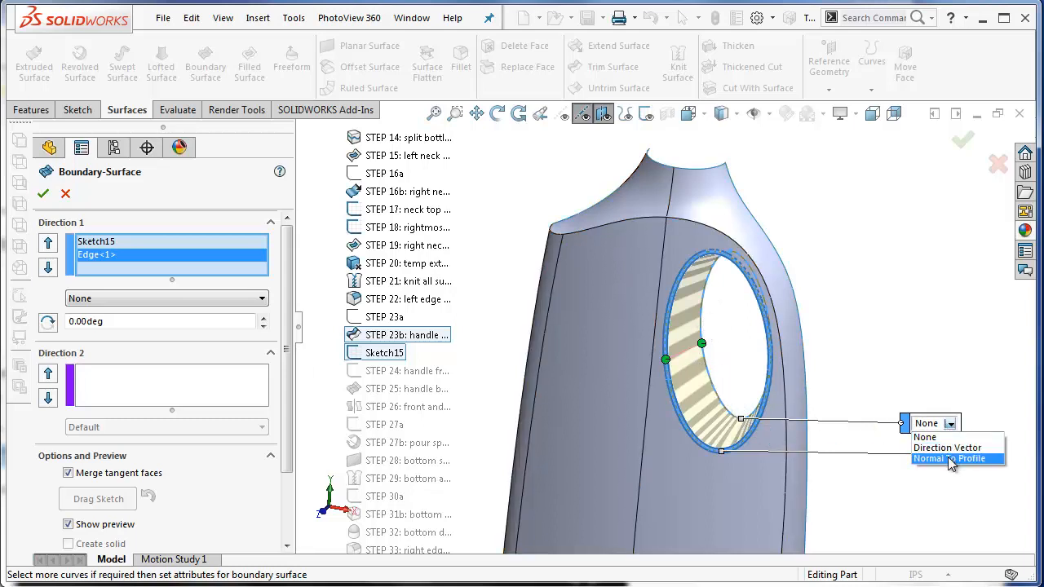
pyautogui.click(960, 459)
pyautogui.moveTo(851, 351); pyautogui.dragTo(843, 392, button='middle')
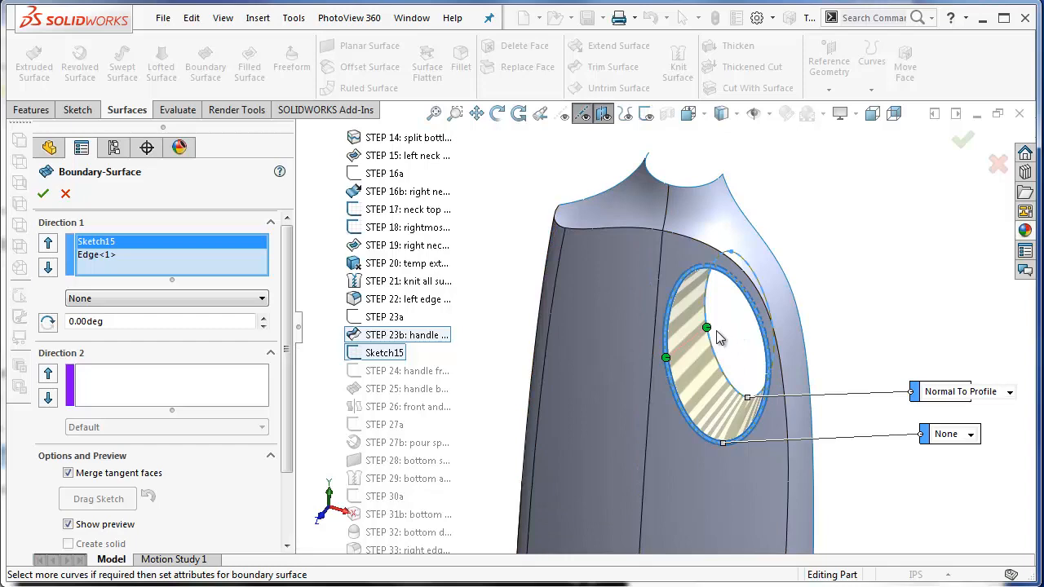
pyautogui.click(43, 196)
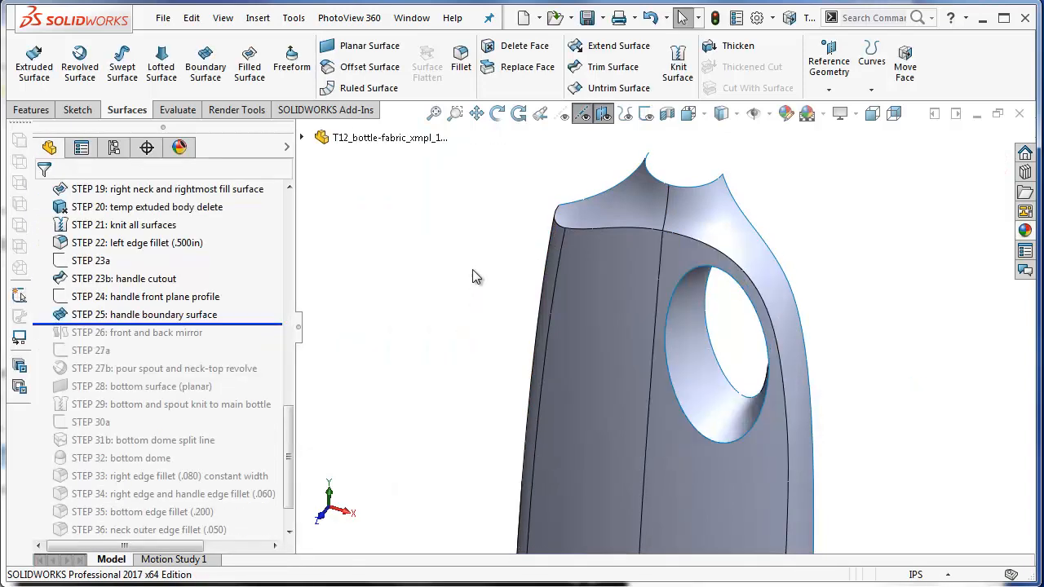
# Examine the whole half bottle and its handle surface from an angled view
pyautogui.click(433, 112)
pyautogui.click(497, 112)
pyautogui.moveTo(716, 324); pyautogui.dragTo(722, 320)
pyautogui.press('Escape')
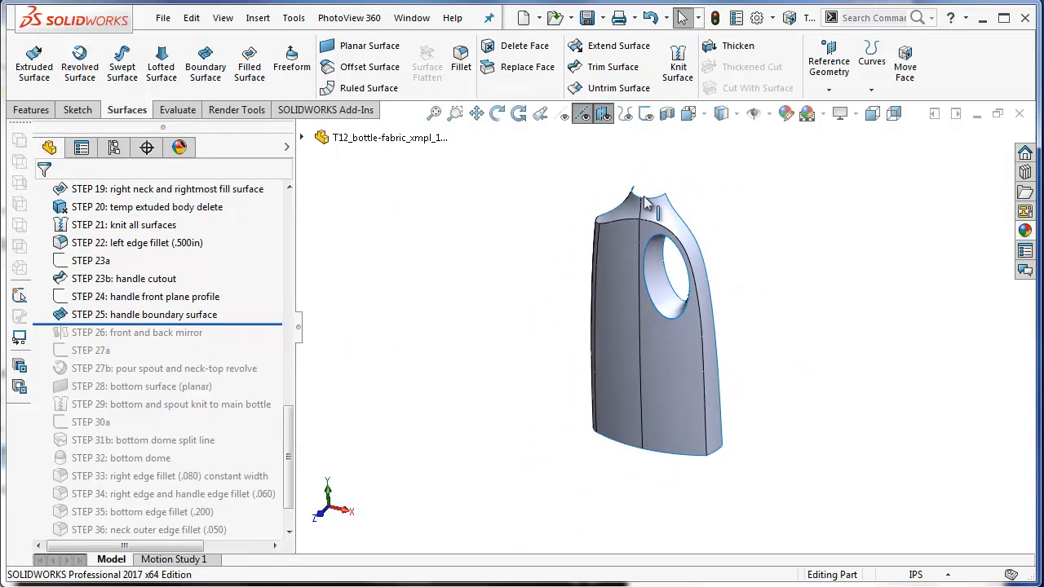
pyautogui.click(677, 304)
pyautogui.click(712, 199)
pyautogui.scroll(-2, 710, 201)
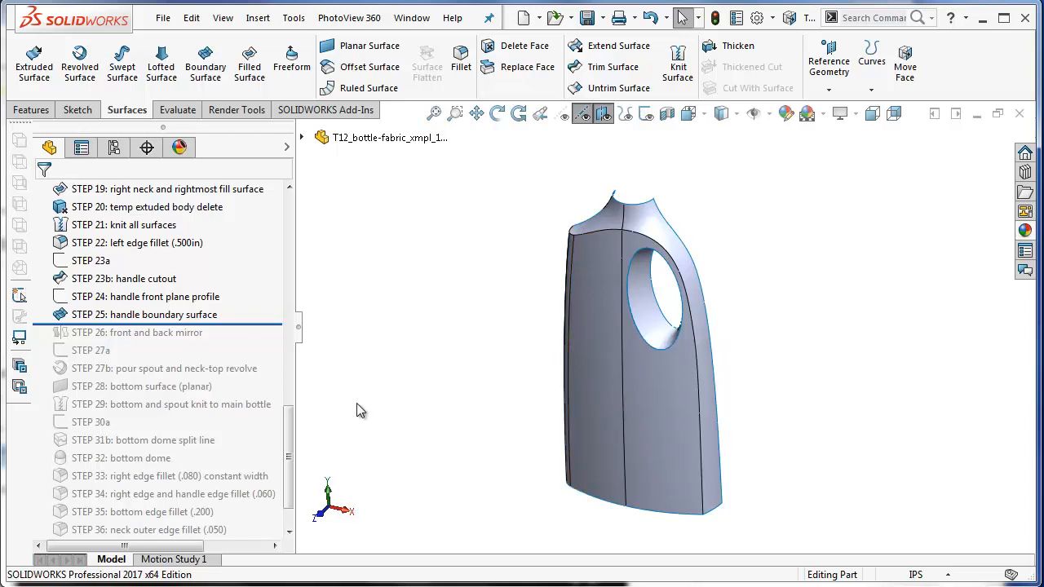
# Mirror the bottle surface body and the handle boundary surface about the Front Plane with Knit surfaces enabled
pyautogui.moveTo(290, 447); pyautogui.dragTo(309, 221)
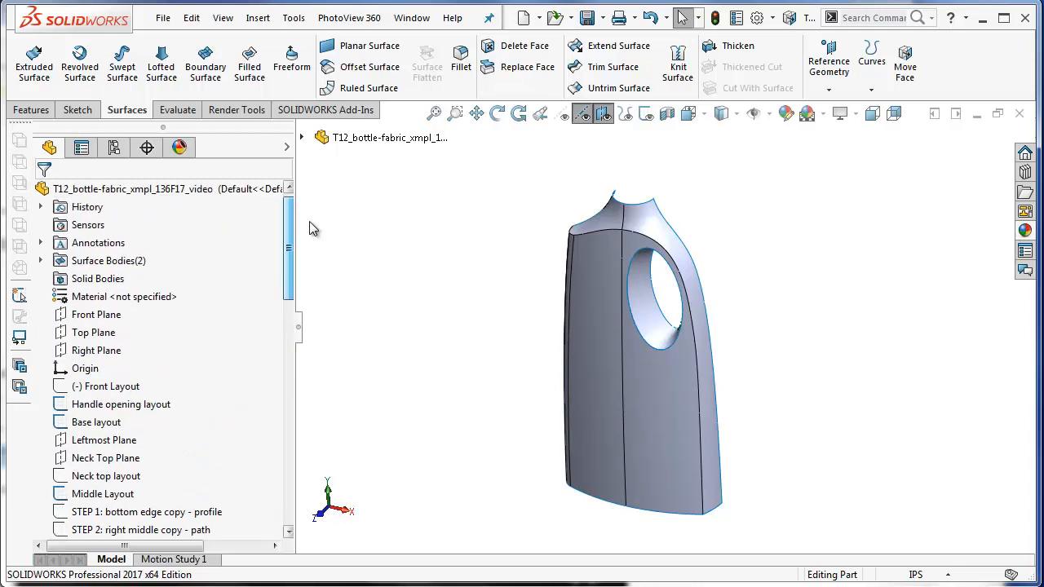
pyautogui.click(114, 317)
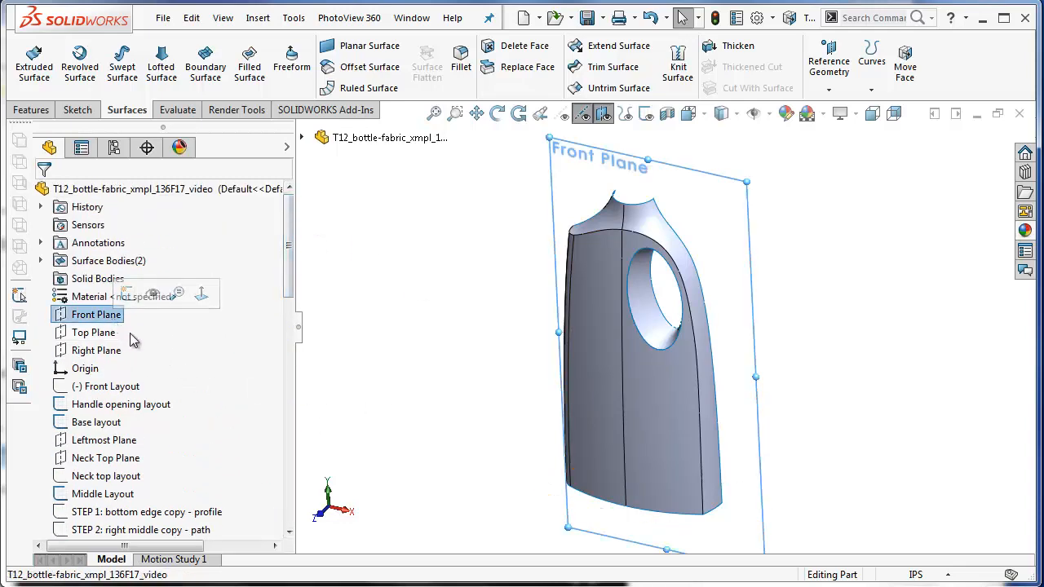
pyautogui.click(11, 112)
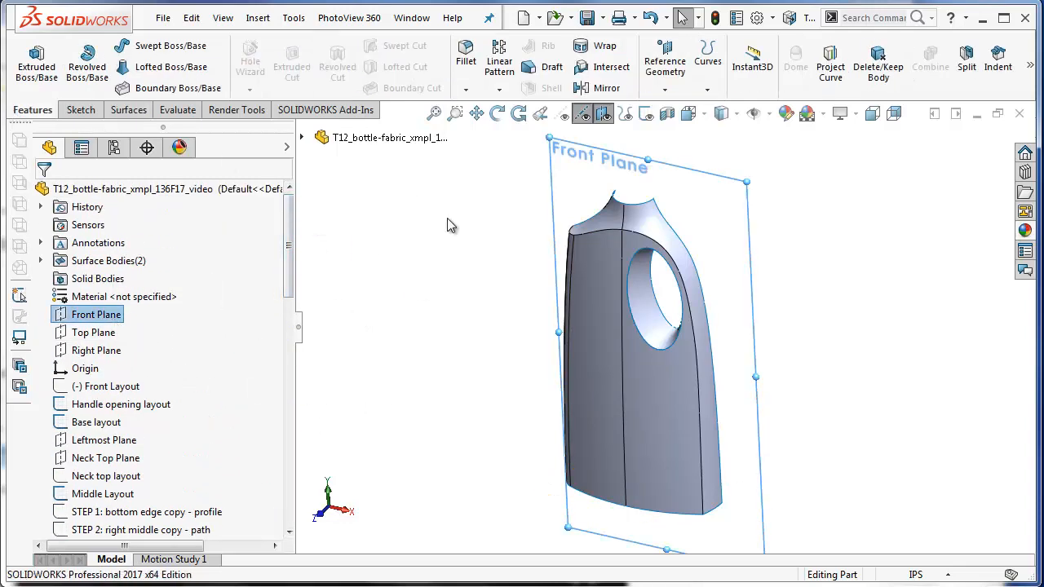
pyautogui.click(605, 90)
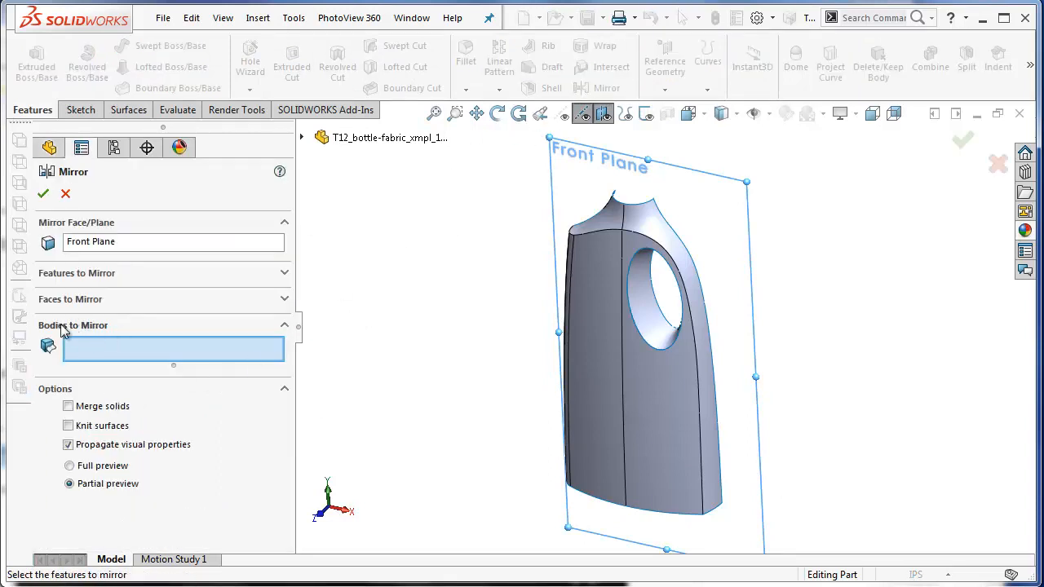
pyautogui.click(591, 272)
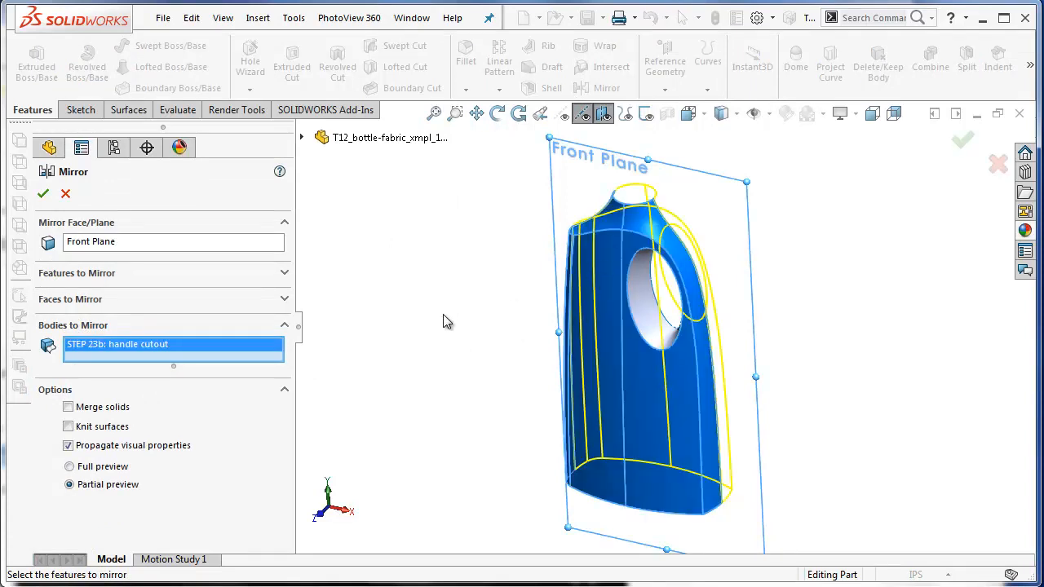
pyautogui.click(654, 319)
pyautogui.moveTo(473, 351); pyautogui.dragTo(448, 346, button='middle')
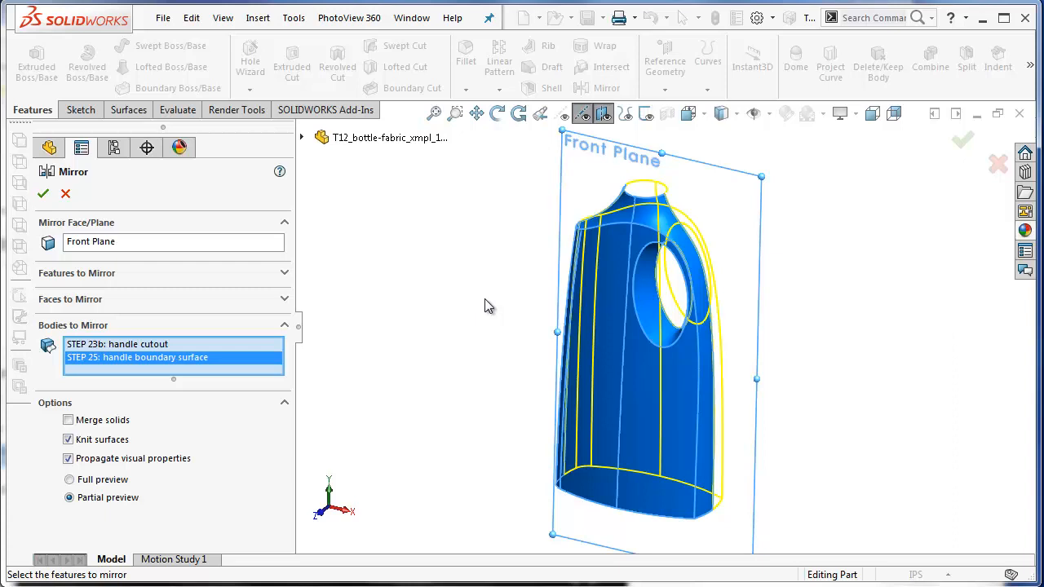
pyautogui.click(43, 195)
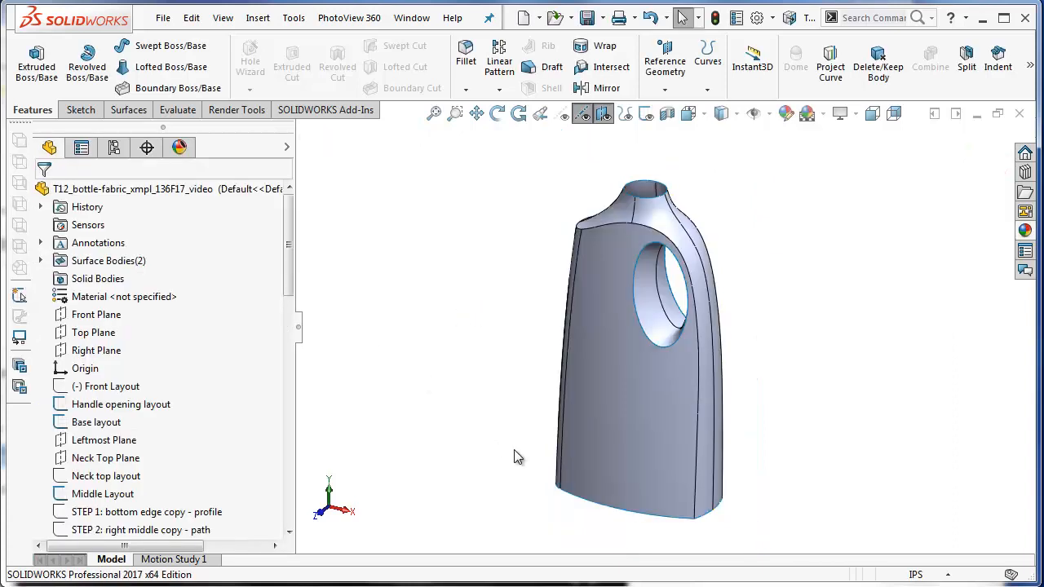
# Turn on sketch visibility and show the Front Layout sketch in the front view of the bottle neck
pyautogui.scroll(-1, 804, 143)
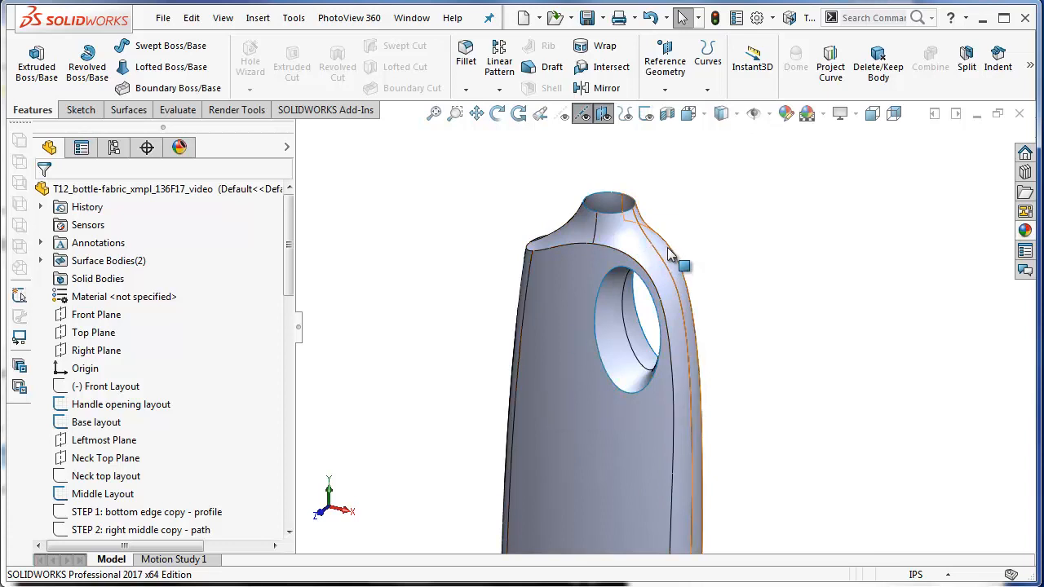
pyautogui.moveTo(684, 238); pyautogui.dragTo(607, 172, button='middle')
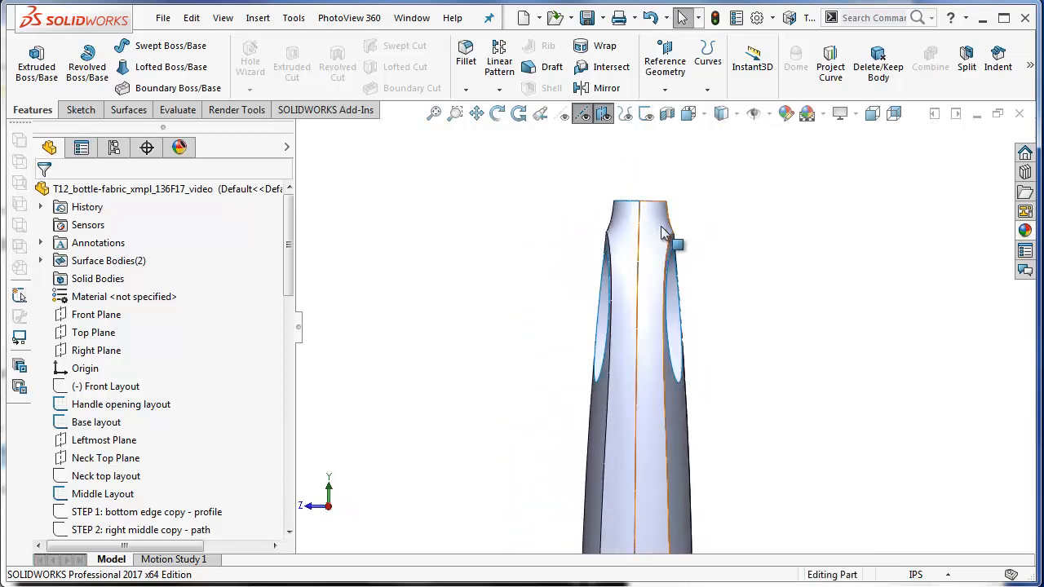
pyautogui.moveTo(664, 272); pyautogui.dragTo(628, 330, button='middle')
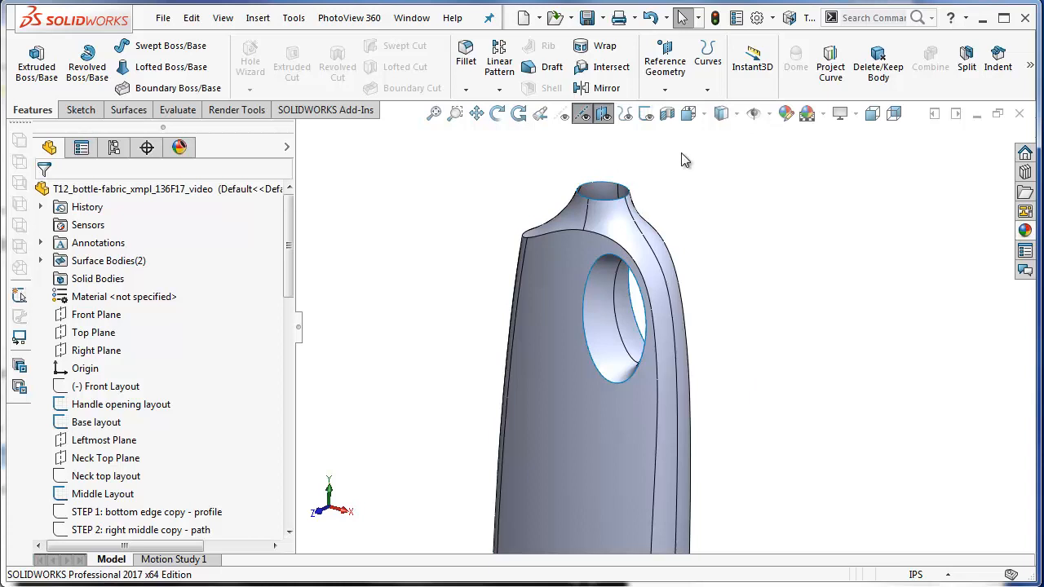
pyautogui.click(688, 113)
pyautogui.click(692, 174)
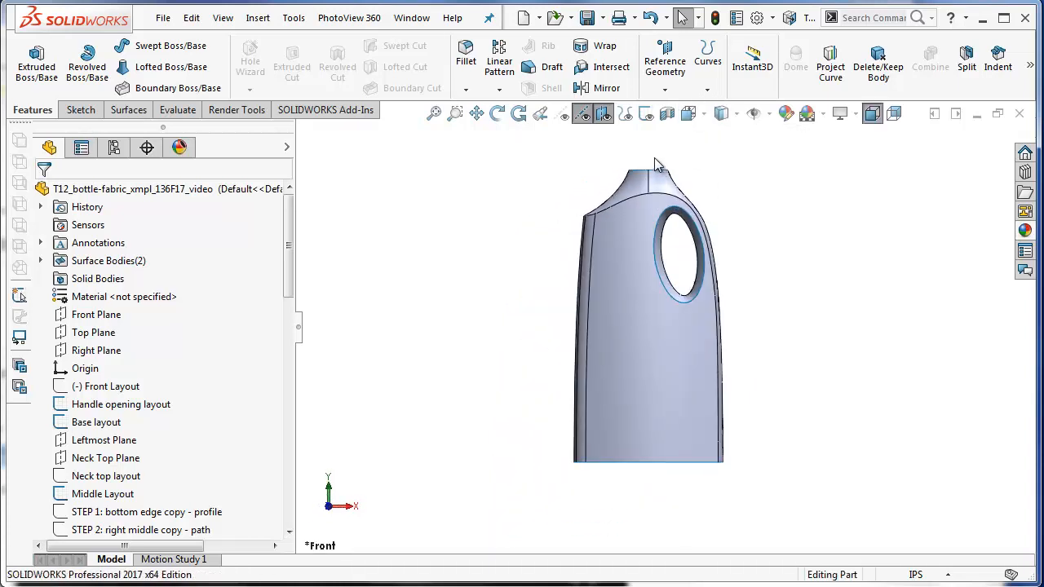
pyautogui.scroll(-5, 654, 158)
pyautogui.click(645, 115)
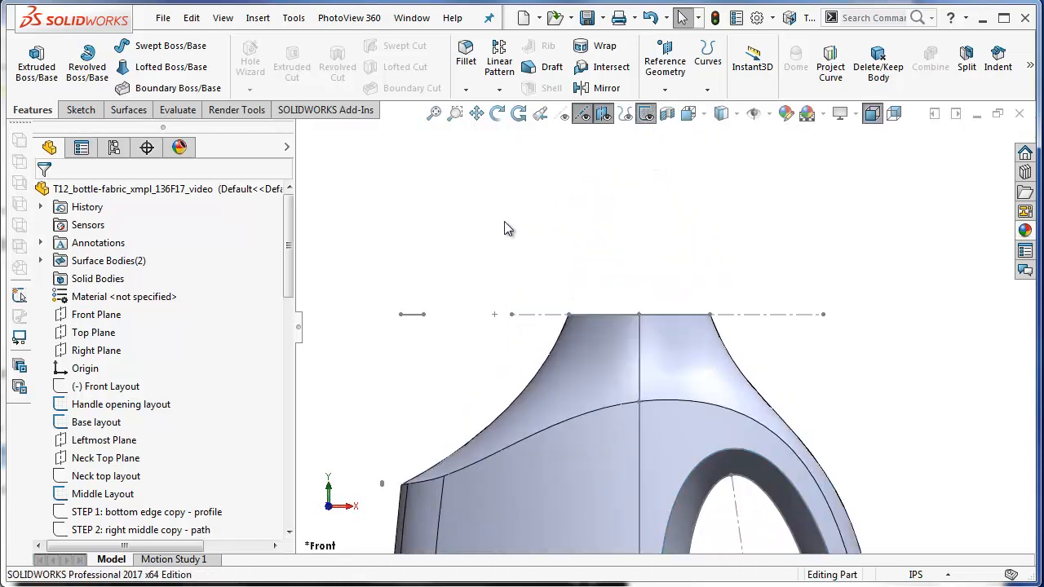
pyautogui.rightClick(138, 387)
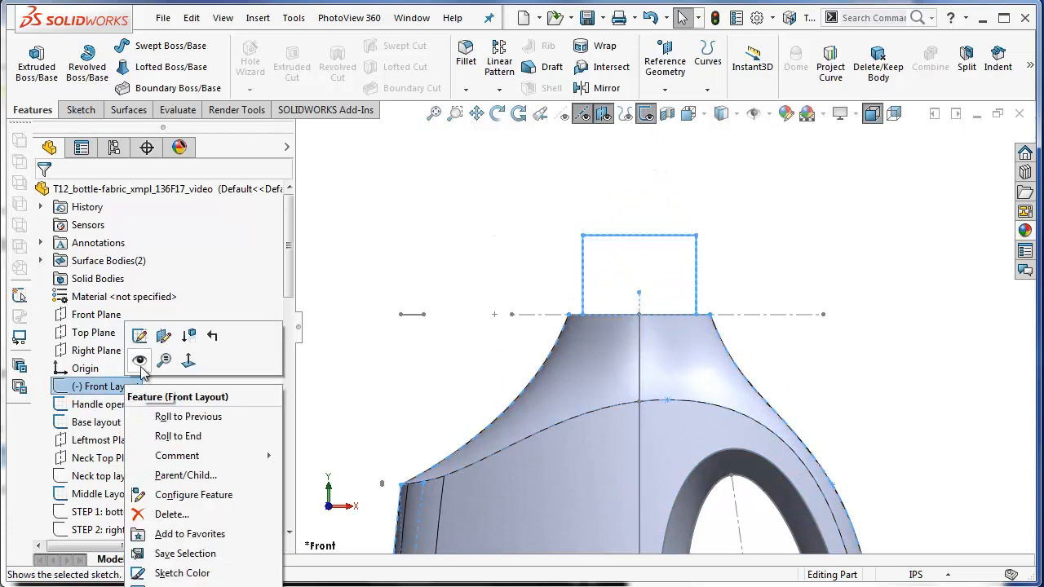
pyautogui.click(142, 364)
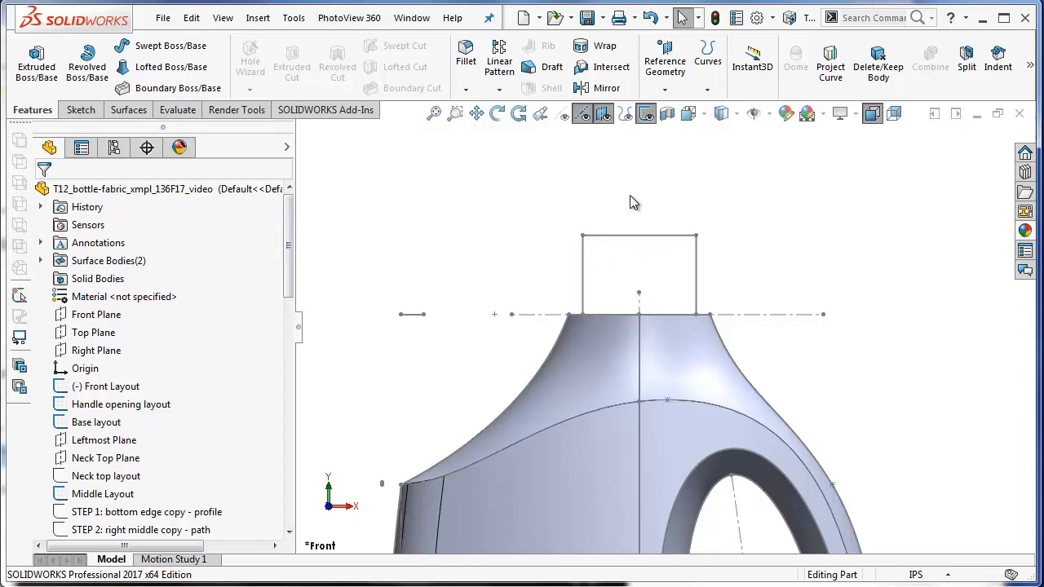
# Start a sketch on the Front Plane and draw a vertical centerline upward from the midpoint of the neck's top edge
pyautogui.rightClick(106, 315)
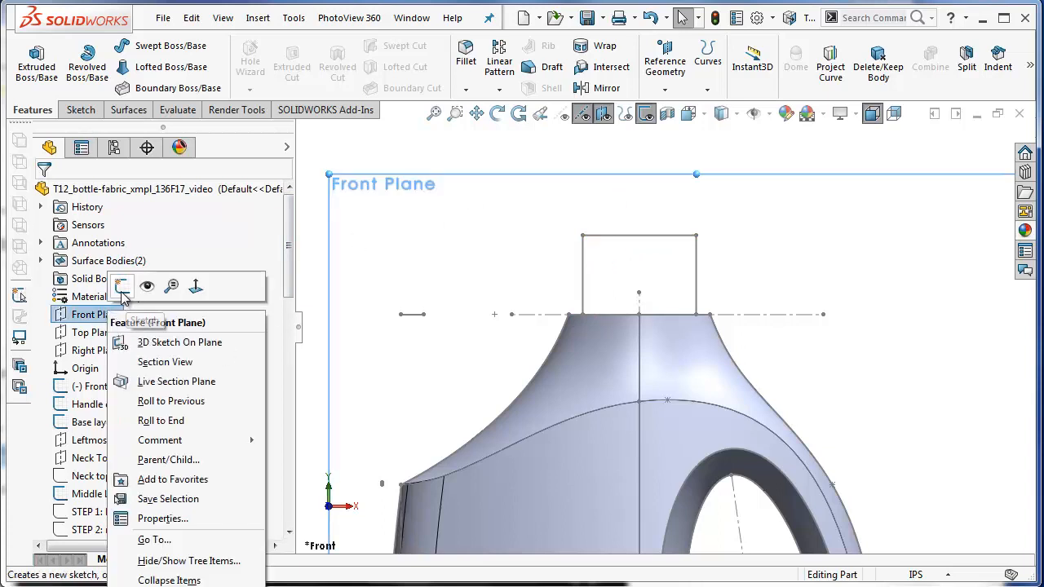
pyautogui.click(122, 287)
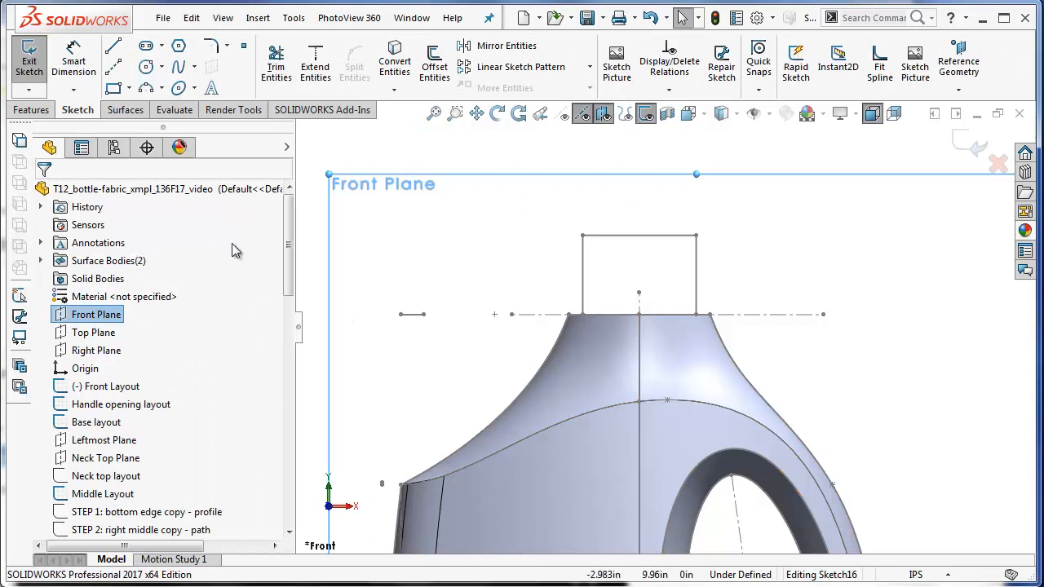
pyautogui.click(113, 66)
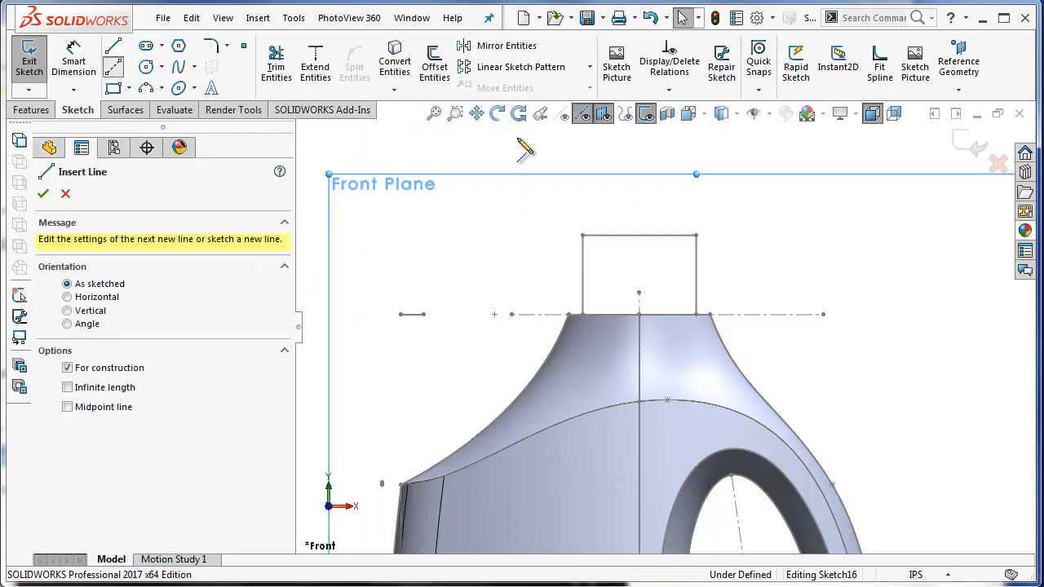
pyautogui.click(639, 314)
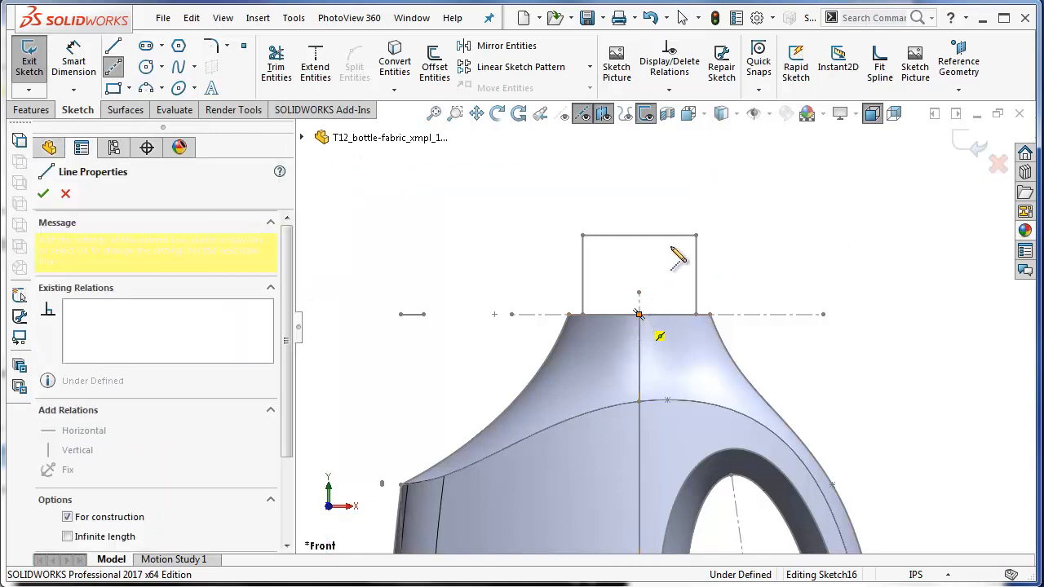
pyautogui.click(639, 167)
pyautogui.press('Escape')
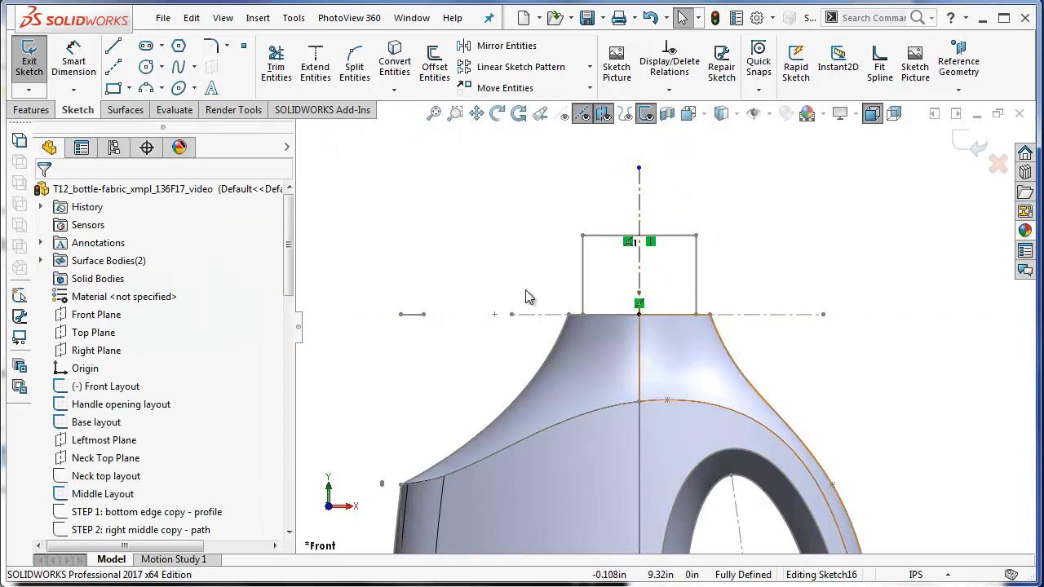
# Convert the spout rectangle's top line, its left side line and the neck-top line of the Front Layout into sketch entities
pyautogui.scroll(-4, 600, 204)
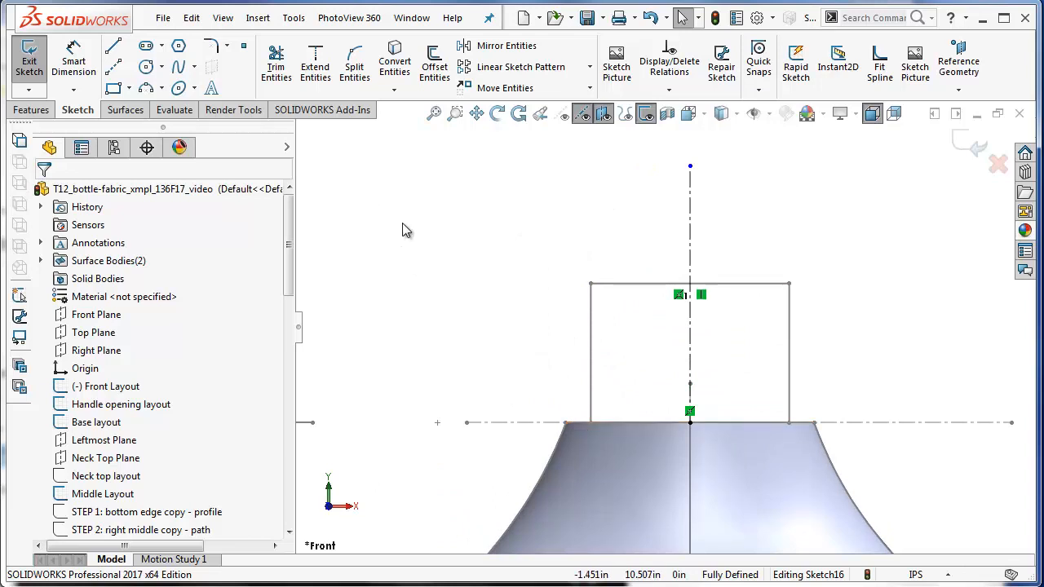
pyautogui.moveTo(455, 208); pyautogui.dragTo(459, 255, button='middle')
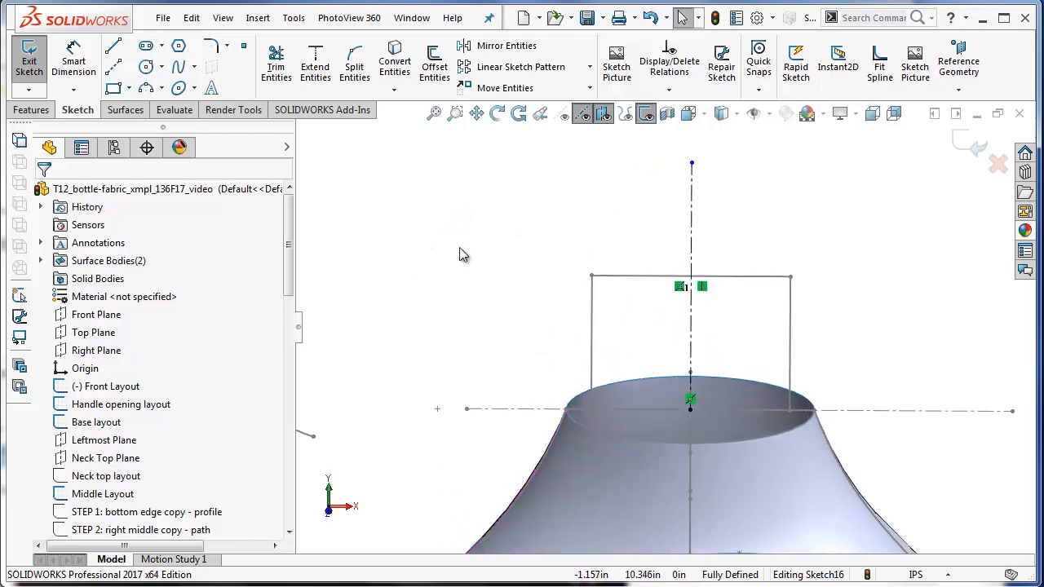
pyautogui.click(395, 65)
pyautogui.click(620, 277)
pyautogui.click(593, 309)
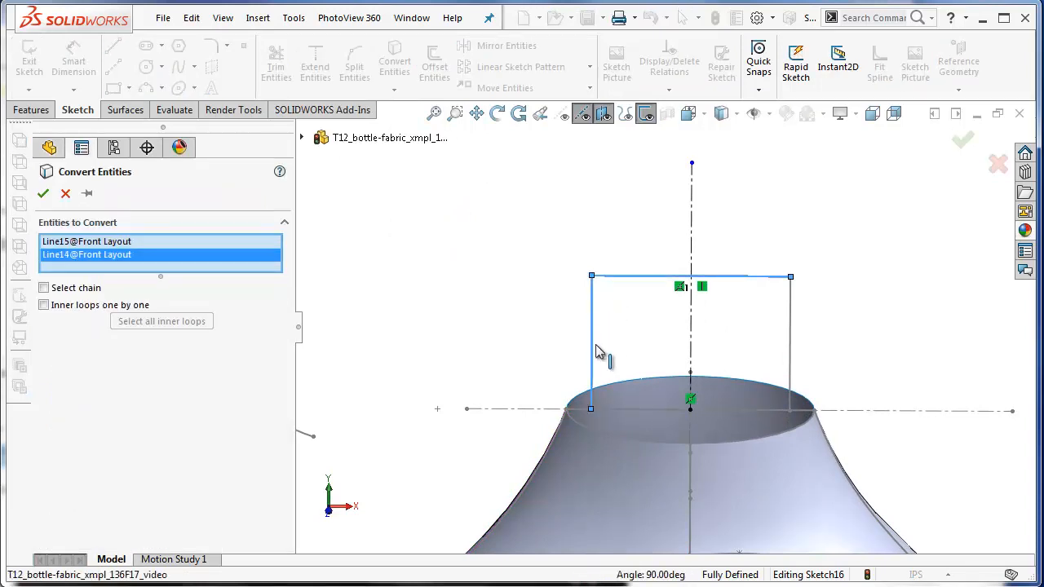
pyautogui.click(622, 411)
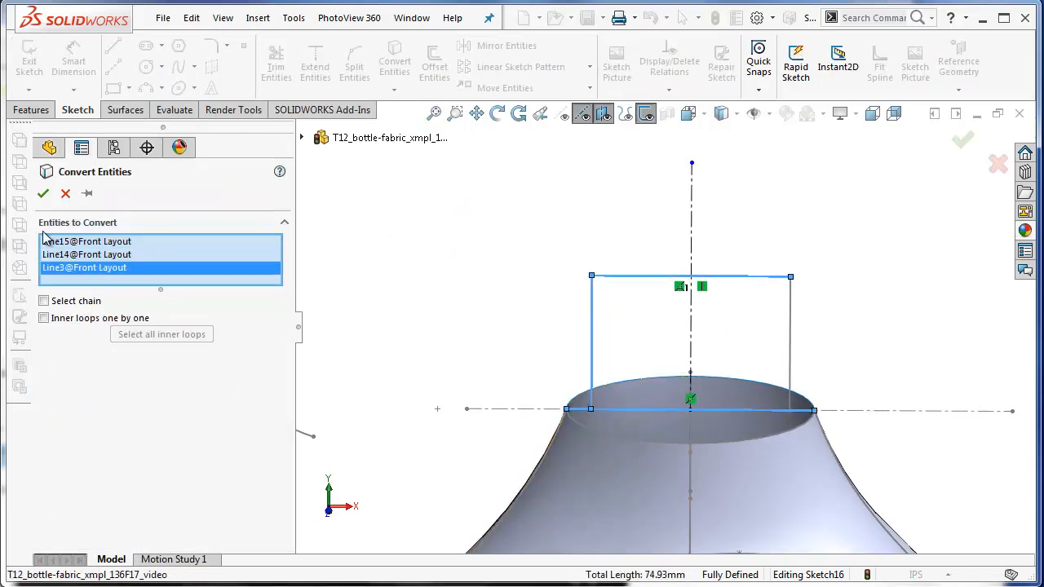
pyautogui.click(43, 193)
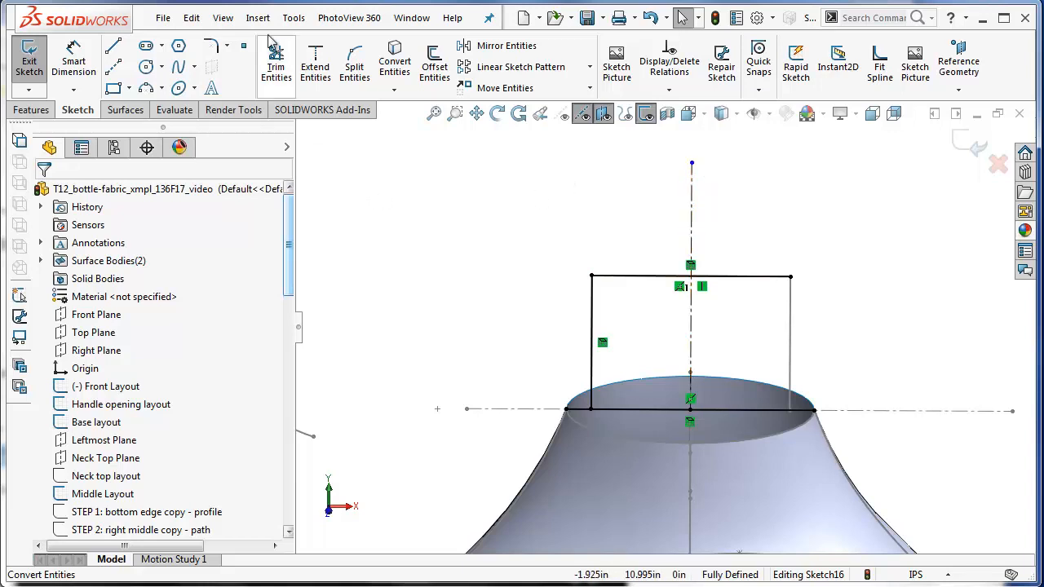
# Power trim the spout's top line right of the centerline and the neck-top line inward from the spout's left side, hiding the other sketches
pyautogui.click(275, 65)
pyautogui.moveTo(755, 278); pyautogui.dragTo(751, 283)
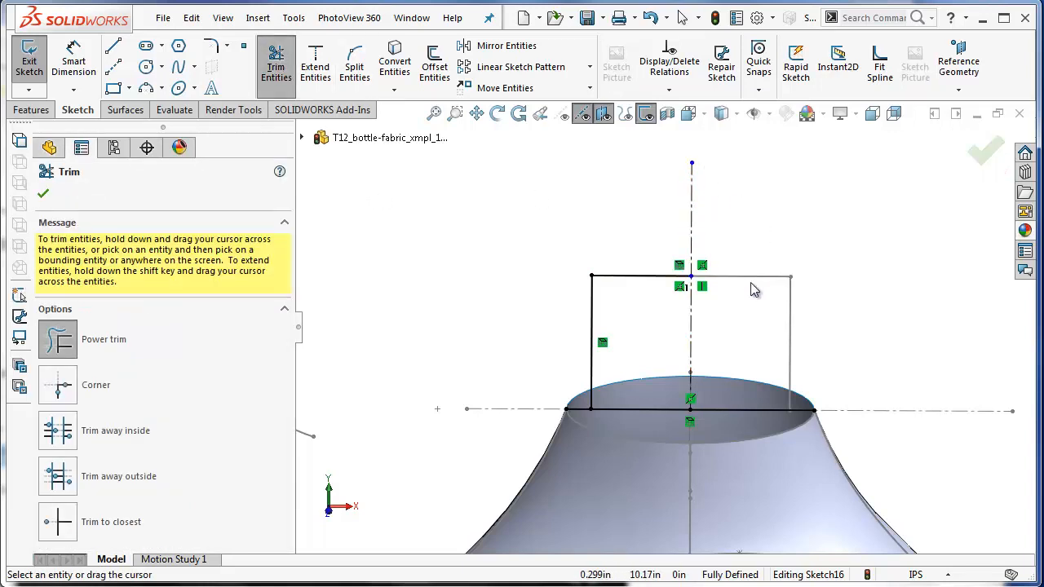
pyautogui.click(650, 114)
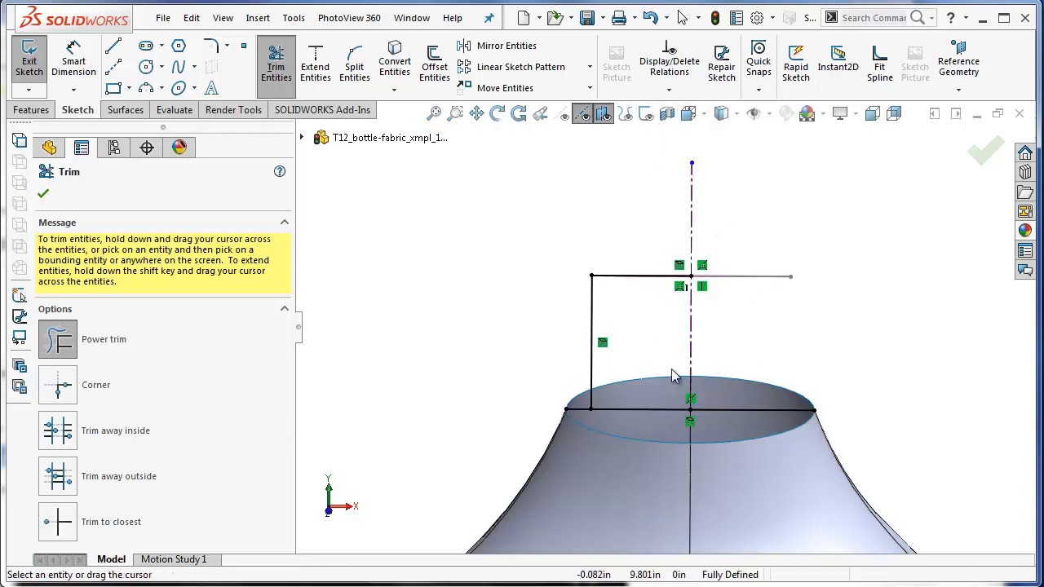
pyautogui.moveTo(657, 373); pyautogui.dragTo(650, 419)
pyautogui.moveTo(712, 393); pyautogui.dragTo(726, 426)
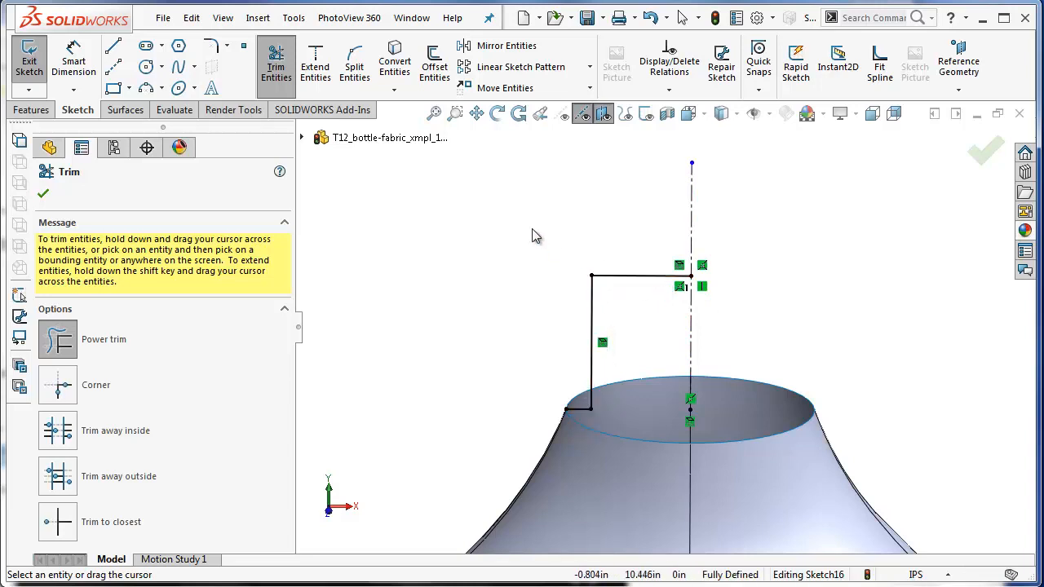
# Revolve the trimmed spout profile 360 degrees around the vertical centerline as a surface
pyautogui.click(126, 110)
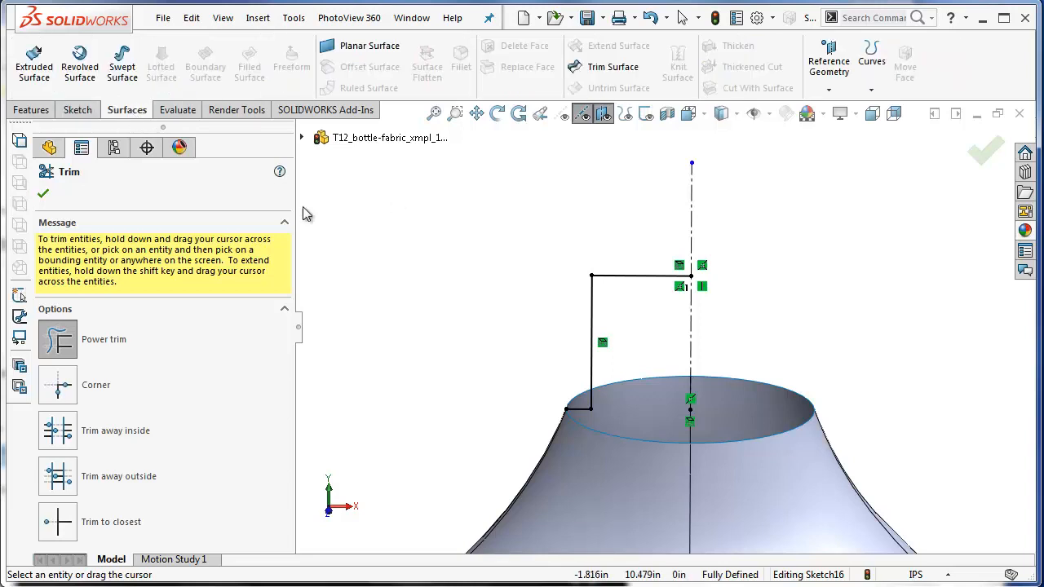
pyautogui.click(79, 66)
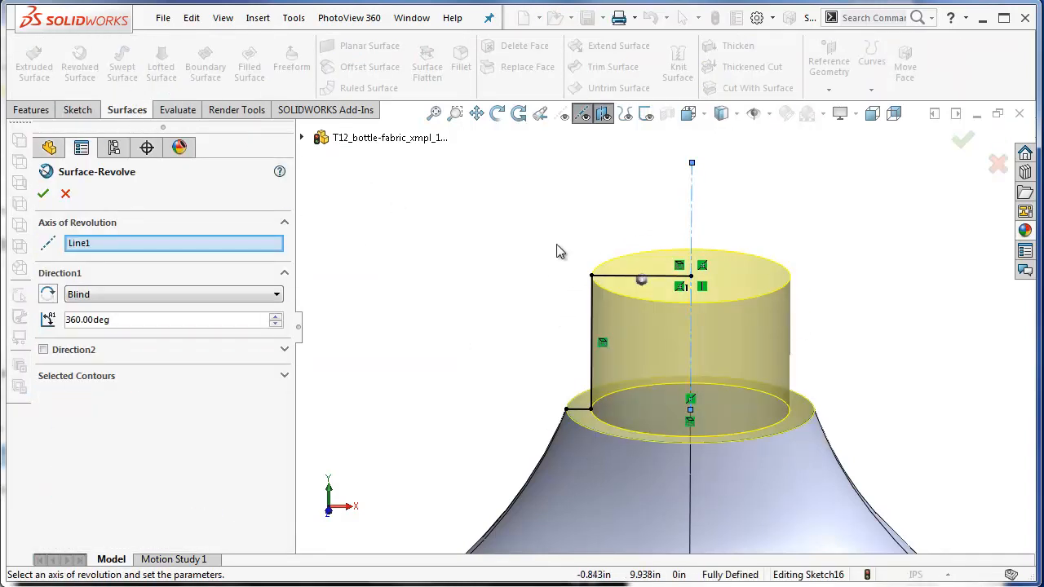
pyautogui.click(44, 193)
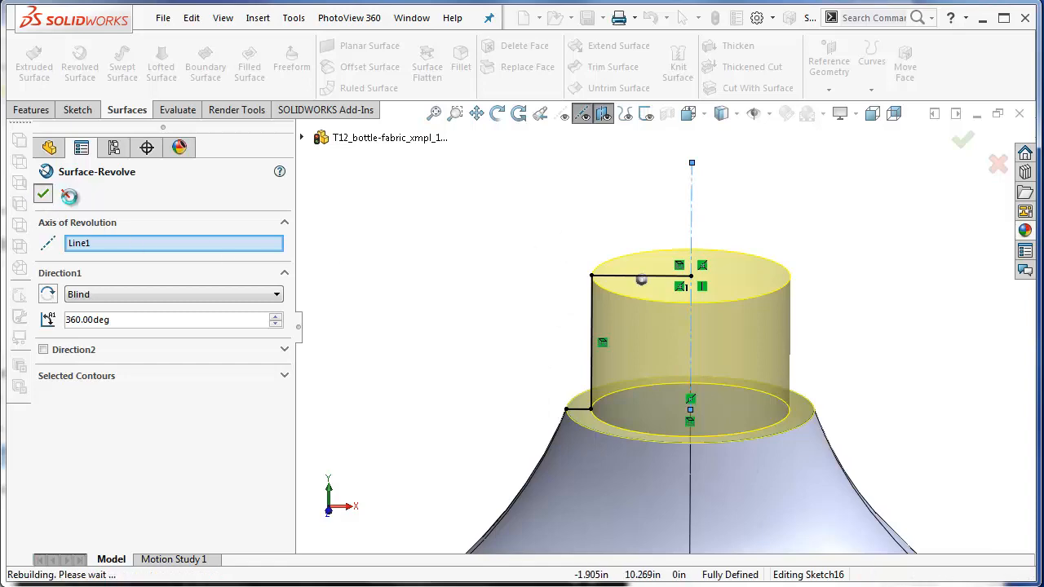
# Close the open bottom of the bottle with a planar surface bounded by its eight bottom edges
pyautogui.click(434, 113)
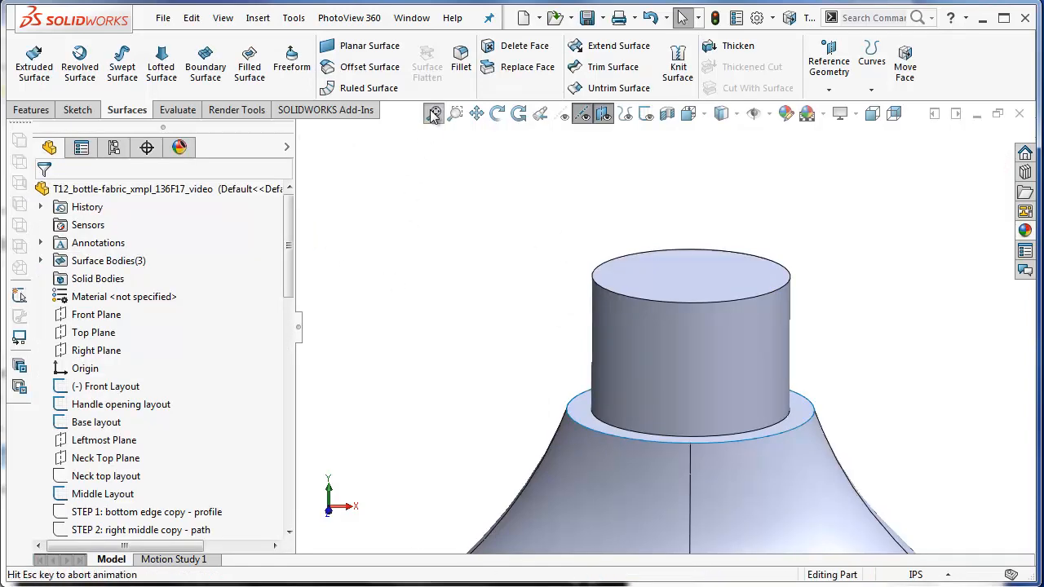
pyautogui.moveTo(628, 424); pyautogui.dragTo(599, 244, button='middle')
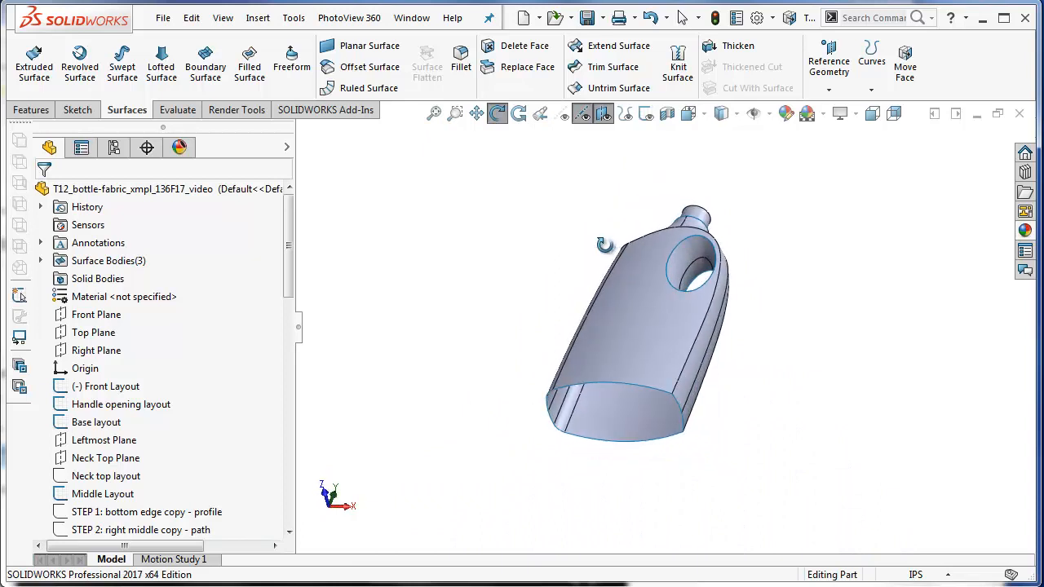
pyautogui.scroll(-1, 683, 267)
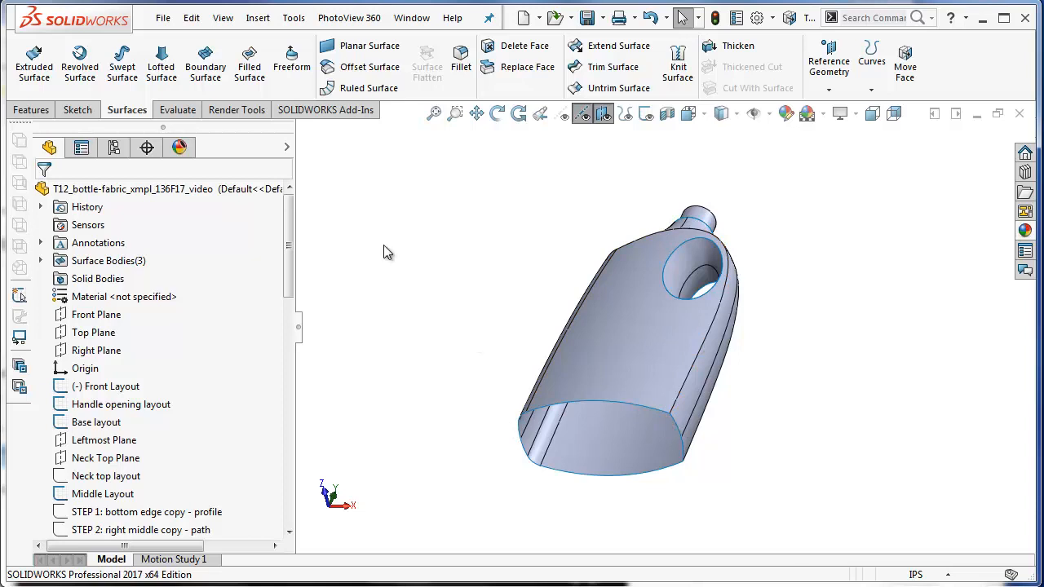
pyautogui.click(369, 48)
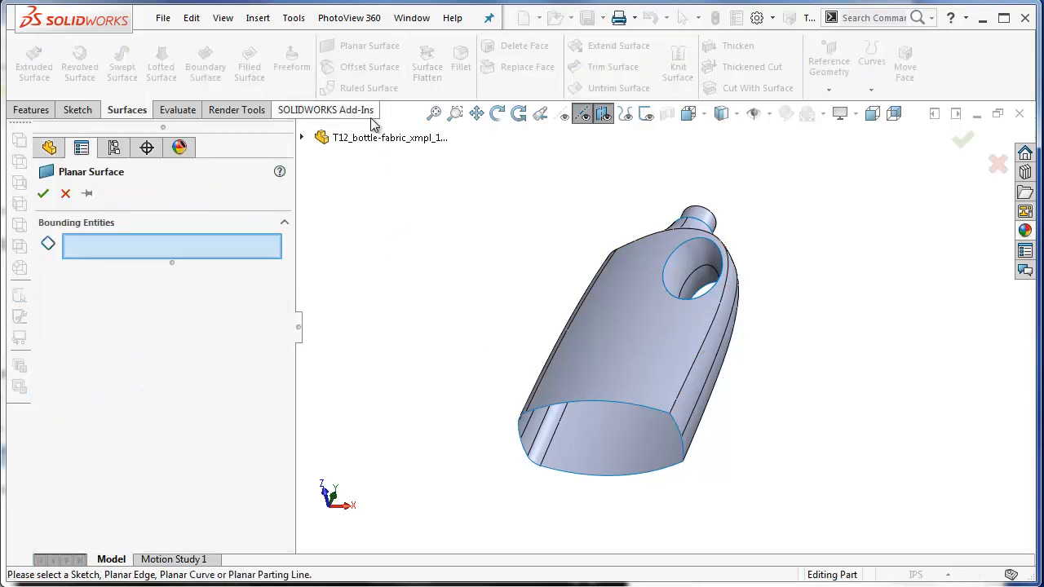
pyautogui.scroll(-5, 557, 485)
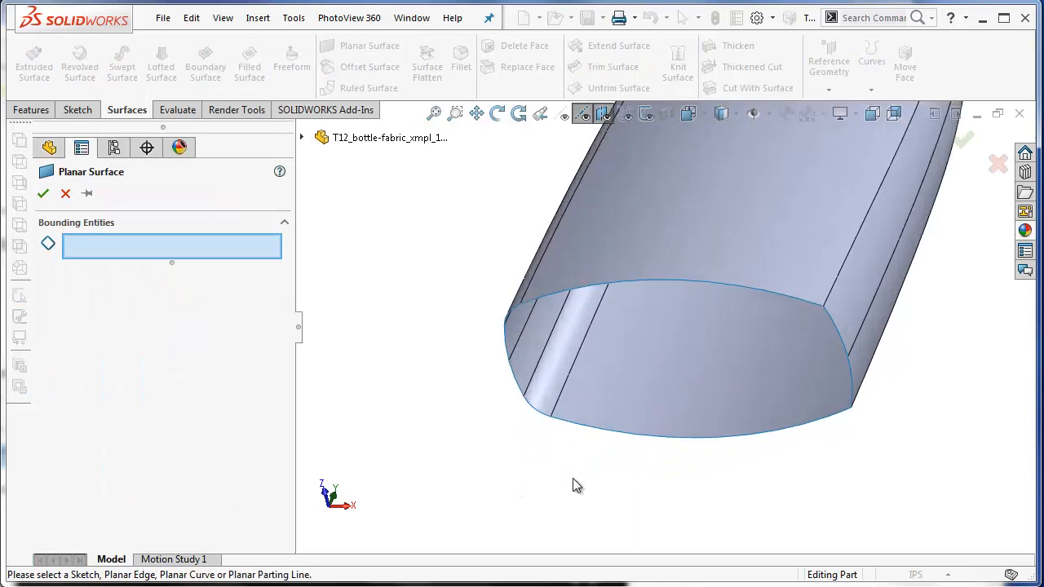
pyautogui.click(736, 285)
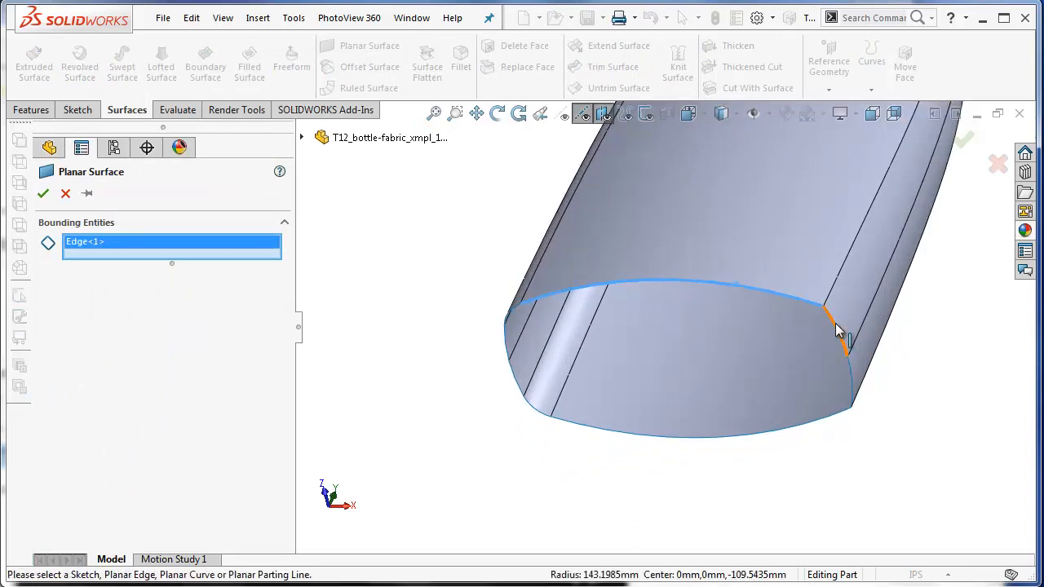
pyautogui.click(848, 377)
pyautogui.click(853, 380)
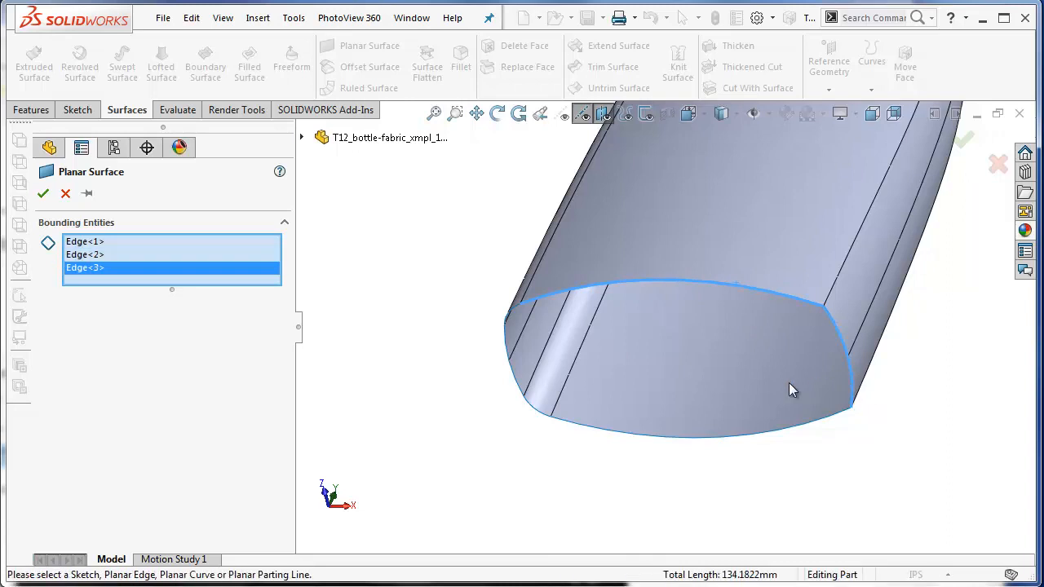
pyautogui.click(729, 439)
pyautogui.click(543, 419)
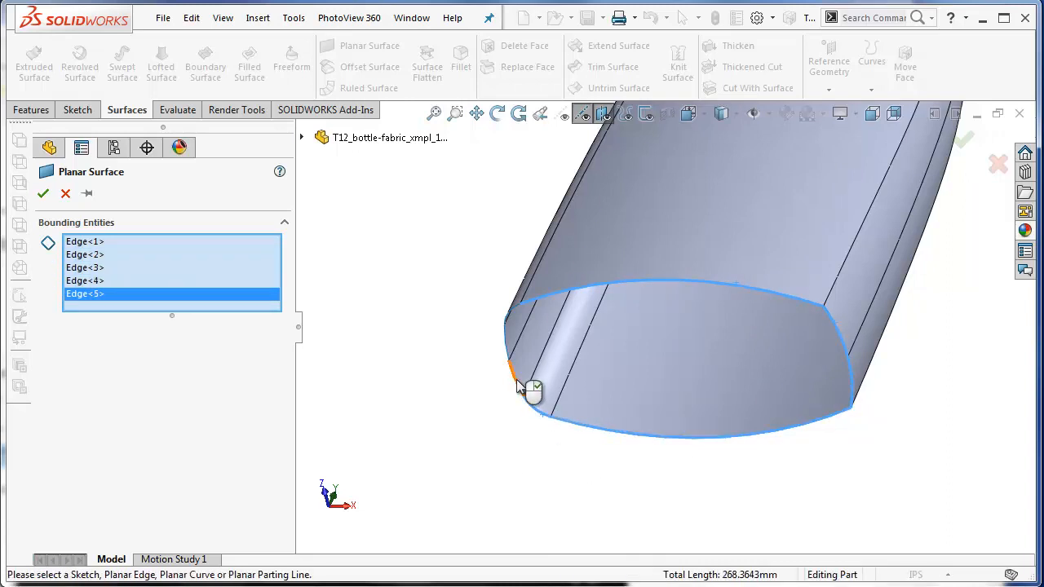
pyautogui.click(521, 371)
pyautogui.click(506, 341)
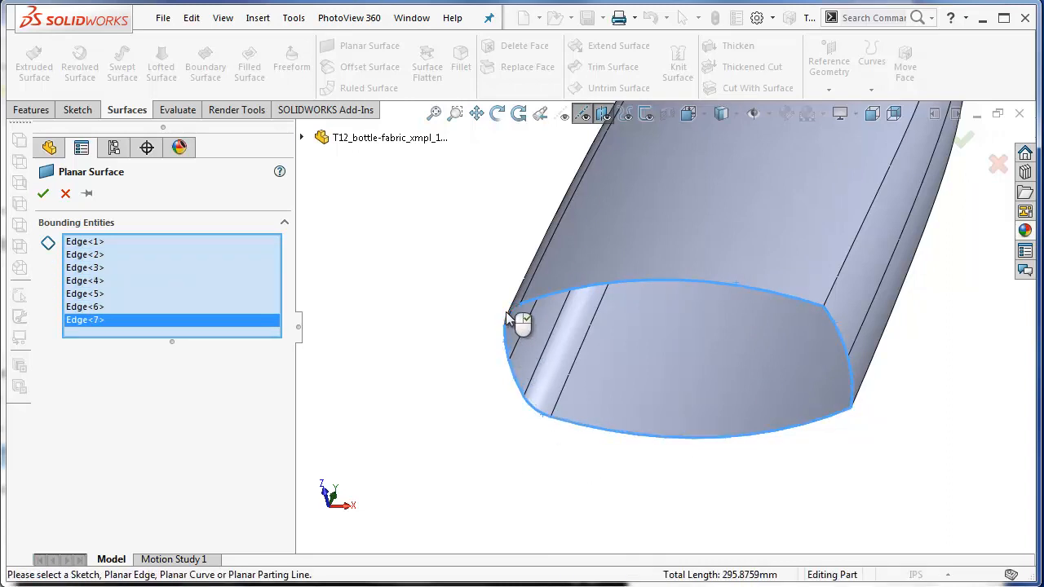
pyautogui.click(512, 317)
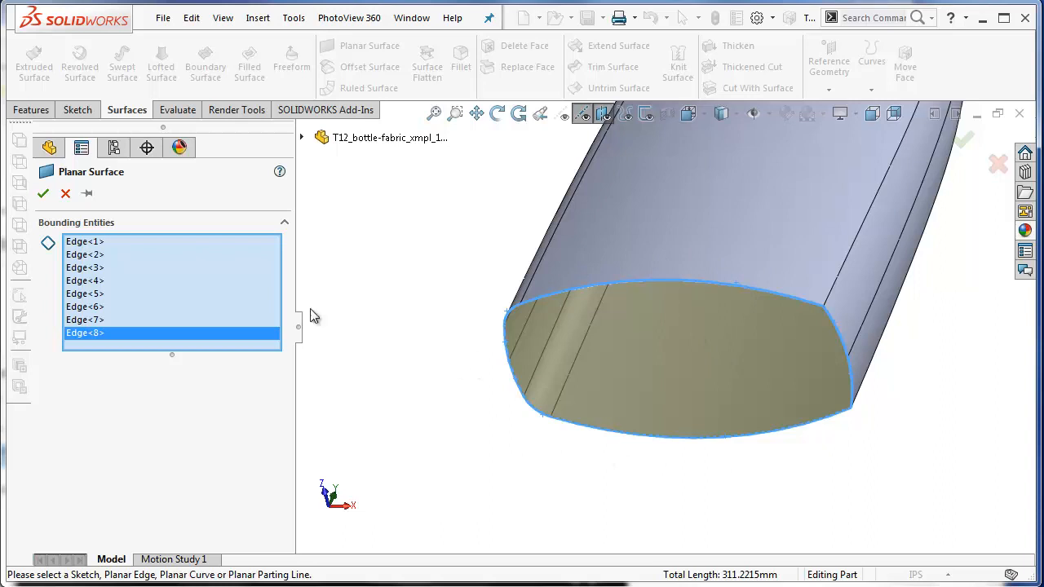
pyautogui.click(43, 193)
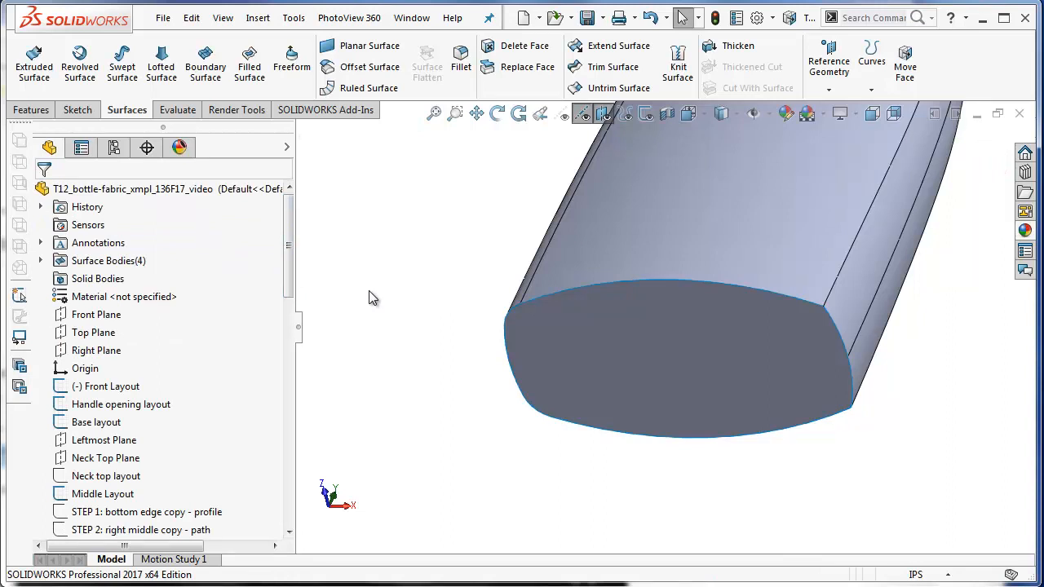
# Knit the spout and neck-top revolve, both front and back mirror bodies and the planar bottom surface together, creating a solid
pyautogui.click(434, 112)
pyautogui.click(677, 65)
pyautogui.moveTo(554, 161); pyautogui.dragTo(611, 408, button='middle')
pyautogui.click(671, 165)
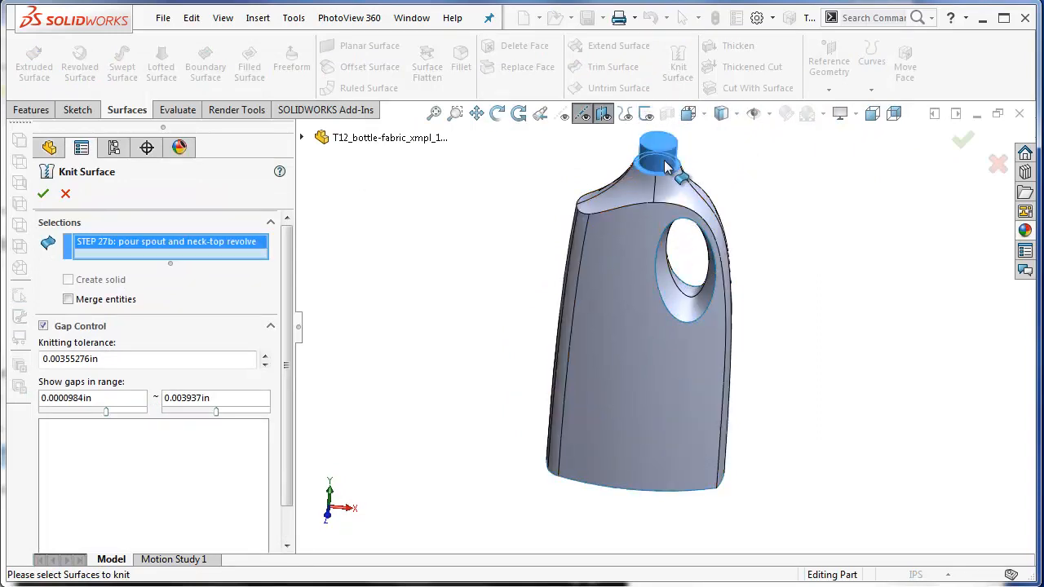
pyautogui.click(632, 191)
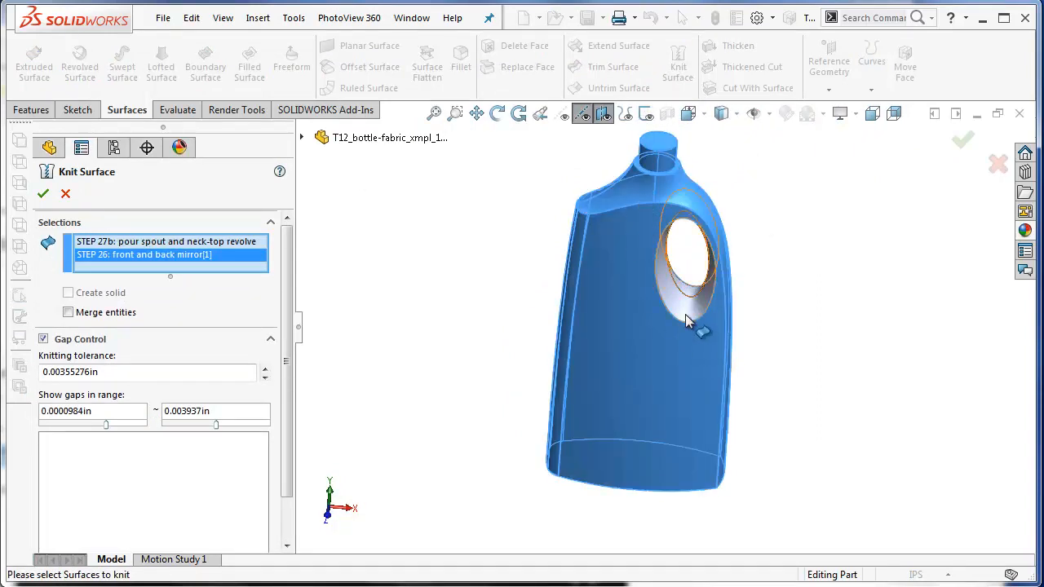
pyautogui.click(686, 314)
pyautogui.moveTo(736, 384); pyautogui.dragTo(707, 292, button='middle')
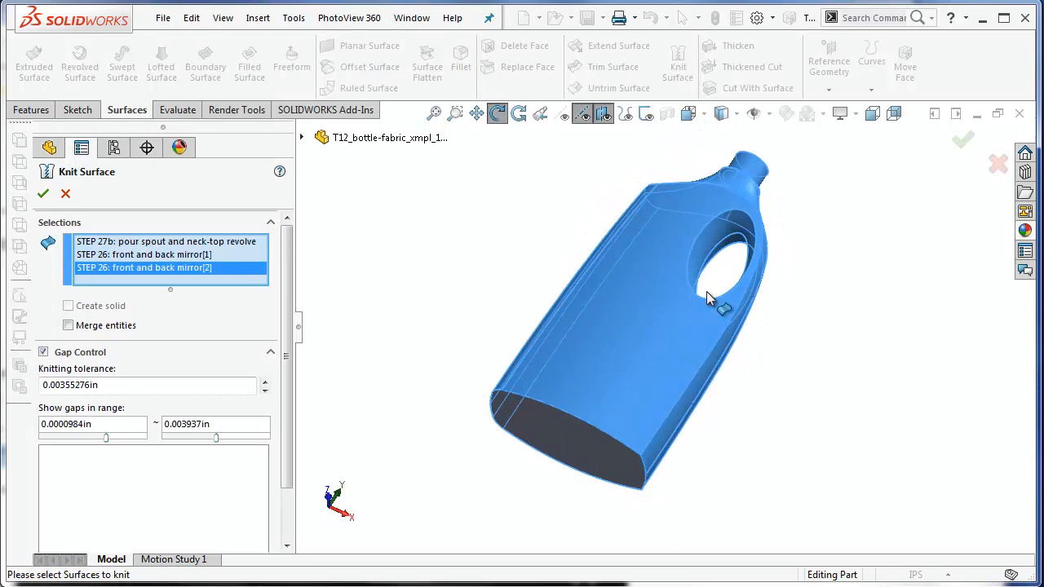
pyautogui.click(587, 441)
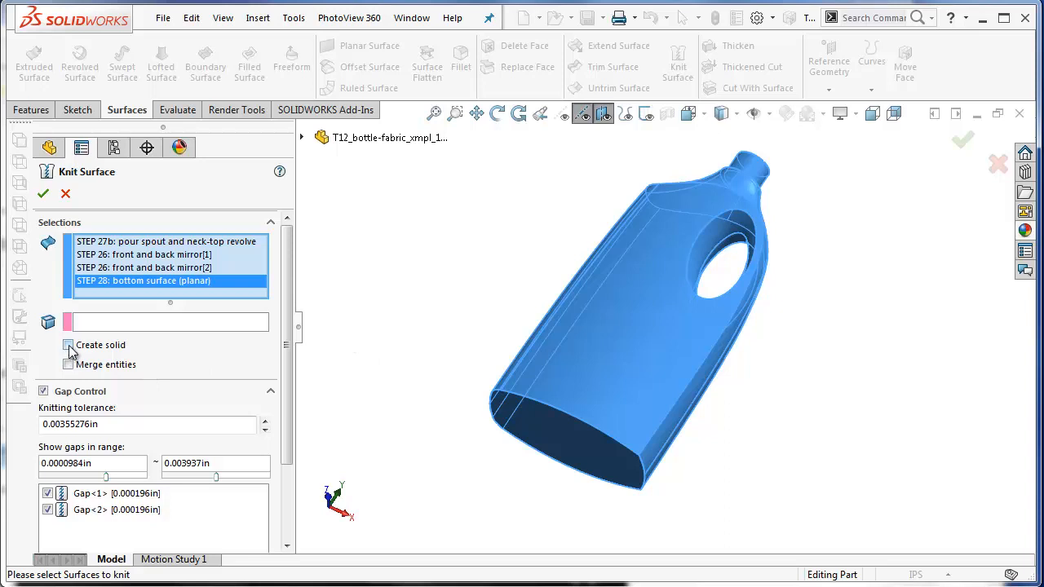
pyautogui.click(44, 195)
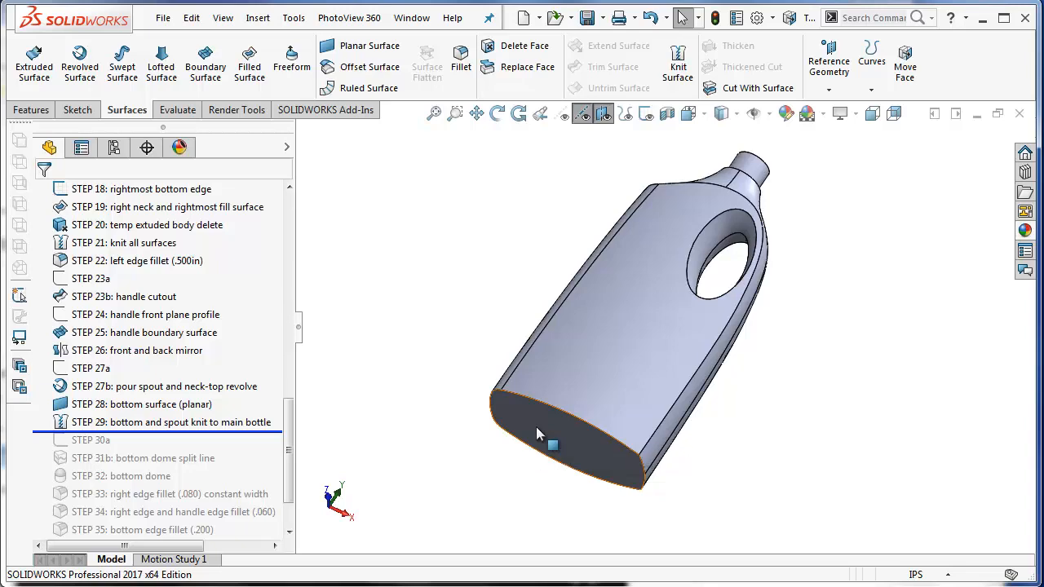
# Preview the bottom dome split line and bottom dome by rolling the model forward, and roll back to just below STEP 29
pyautogui.scroll(-3, 530, 432)
pyautogui.scroll(3, 526, 441)
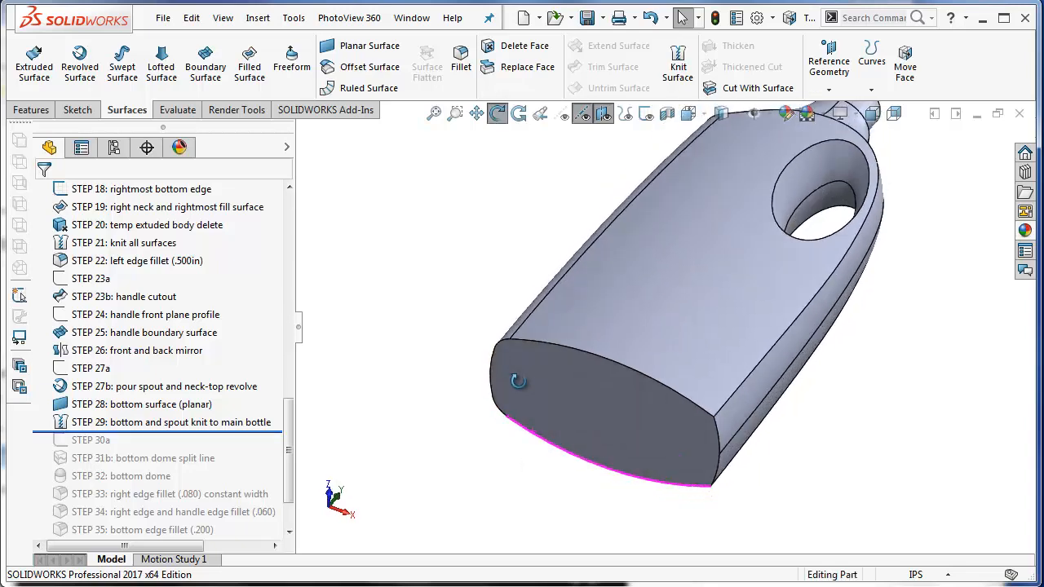
pyautogui.moveTo(268, 431); pyautogui.dragTo(269, 466)
pyautogui.scroll(-2, 604, 417)
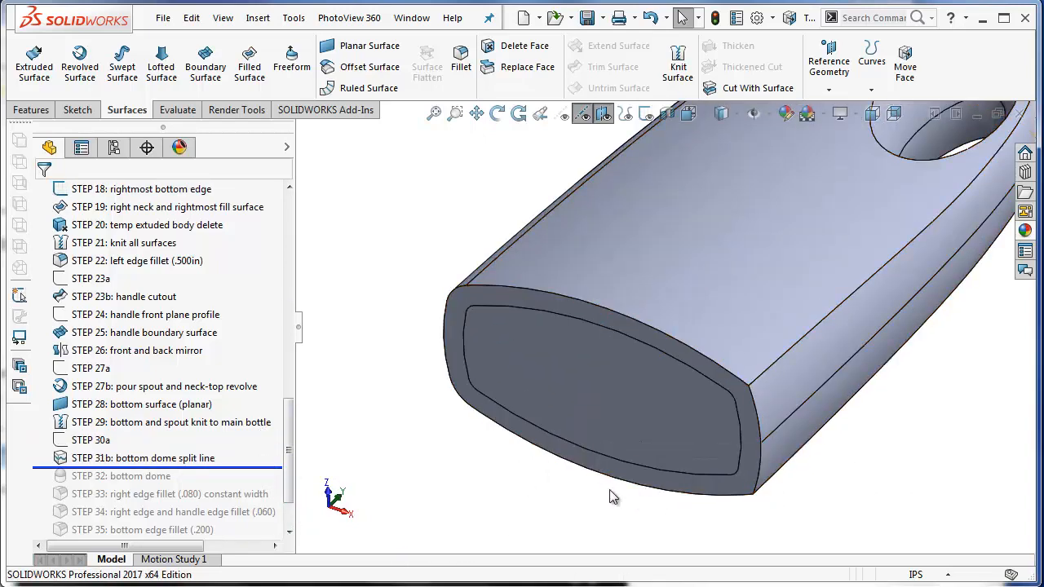
pyautogui.moveTo(535, 478); pyautogui.dragTo(478, 455, button='middle')
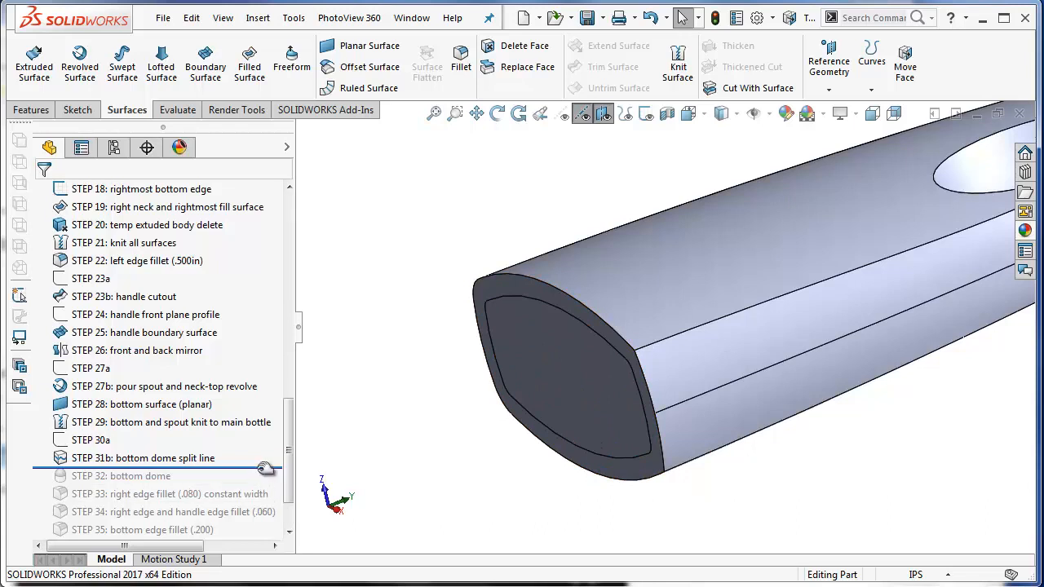
pyautogui.moveTo(269, 467); pyautogui.dragTo(270, 484)
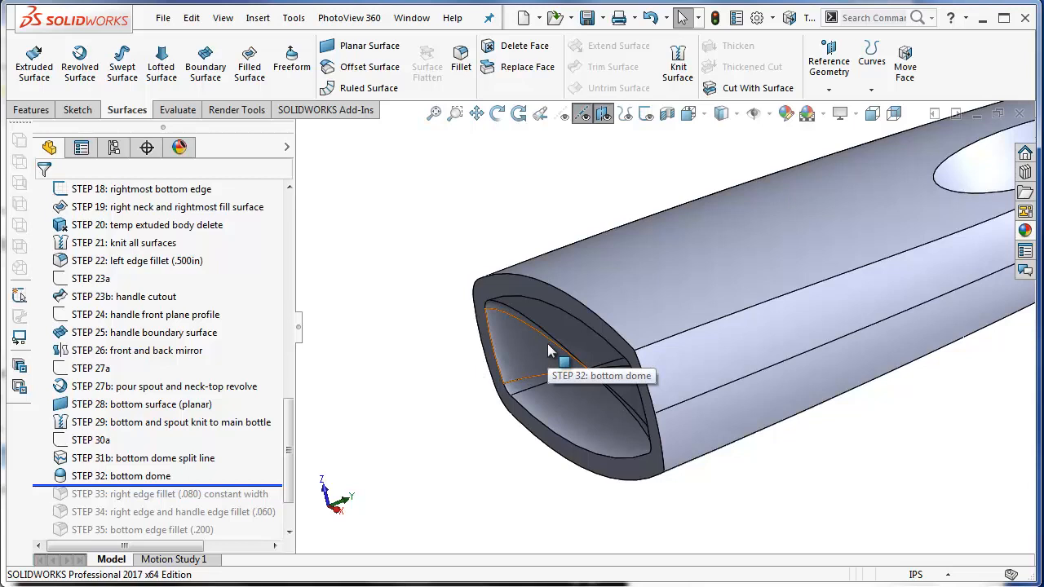
pyautogui.moveTo(280, 485); pyautogui.dragTo(274, 424)
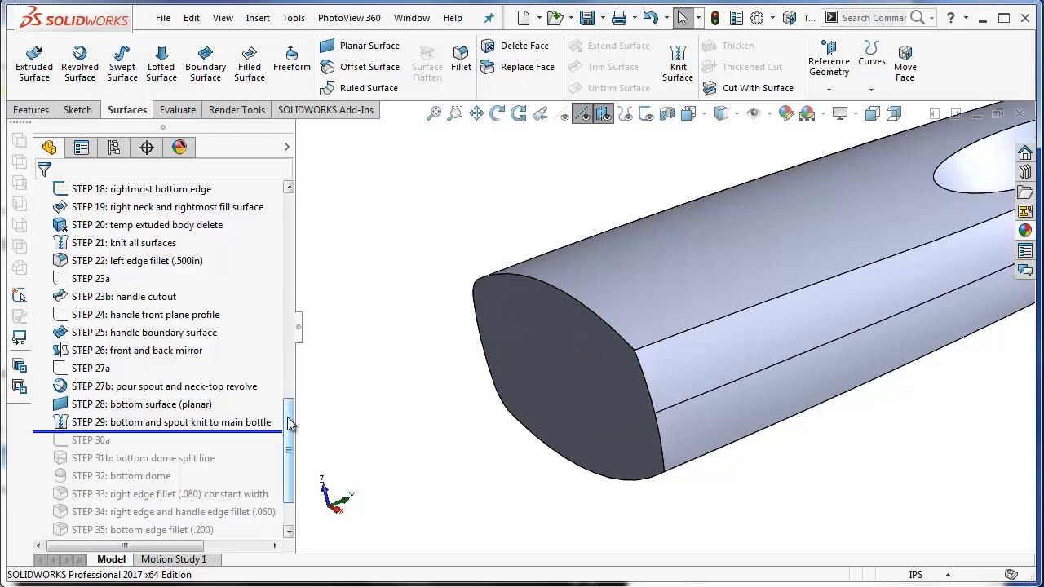
# Open a new sketch on the Top Plane and show the hidden layout sketches
pyautogui.moveTo(290, 425); pyautogui.dragTo(290, 217)
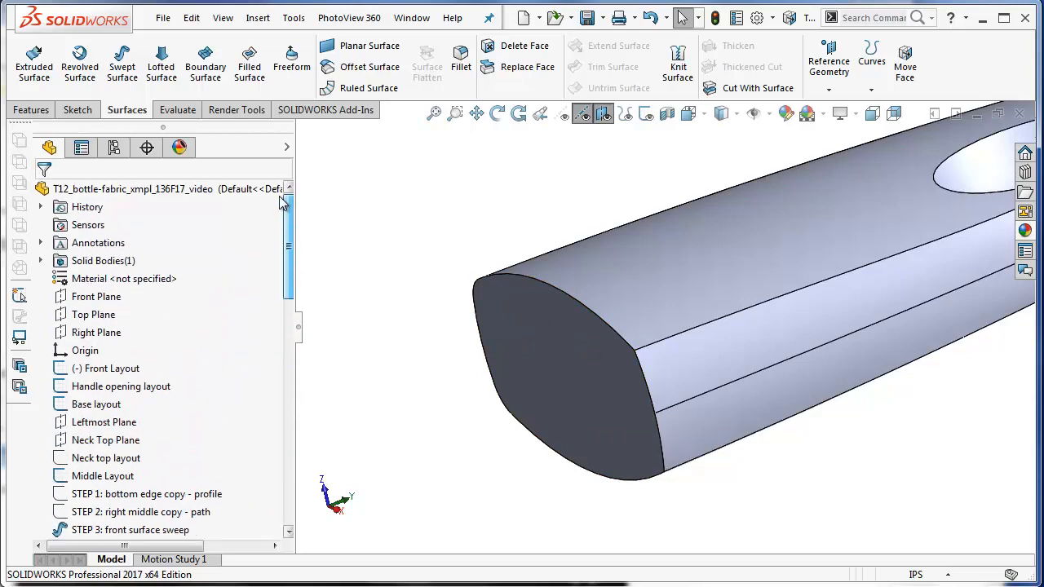
pyautogui.rightClick(114, 315)
pyautogui.click(168, 282)
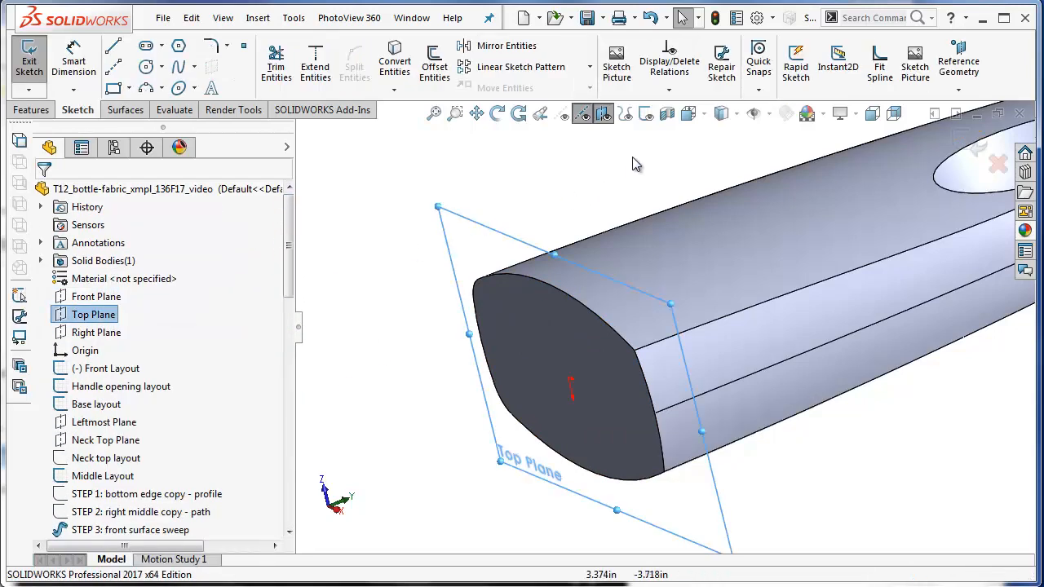
pyautogui.click(645, 116)
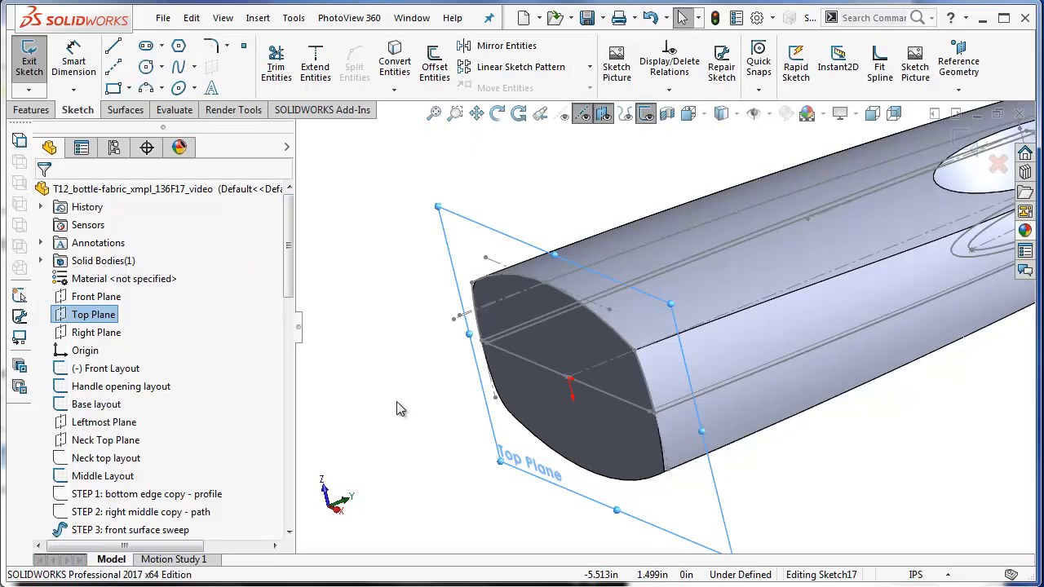
pyautogui.moveTo(400, 366); pyautogui.dragTo(413, 349, button='middle')
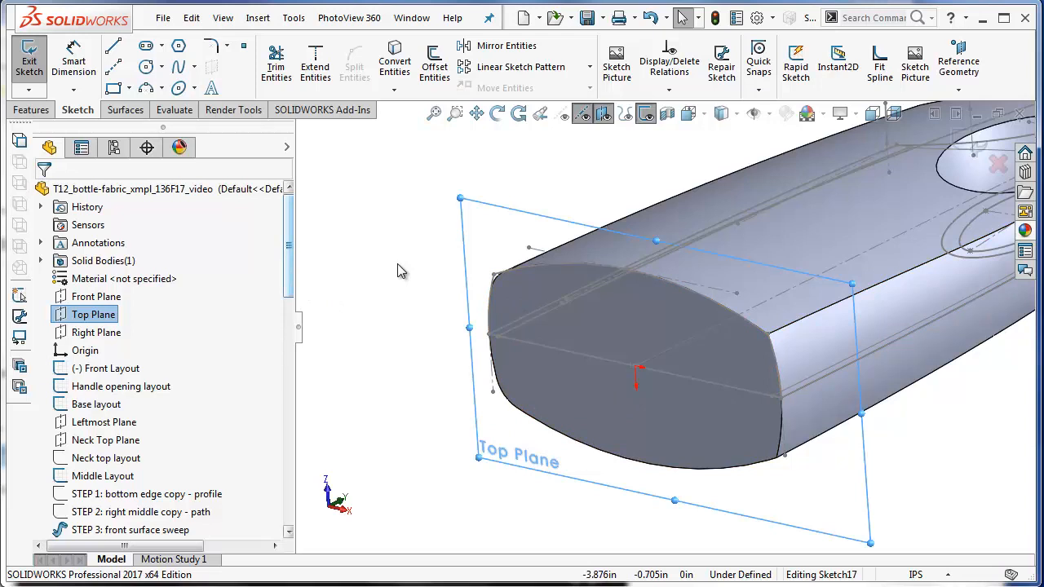
# Offset the three connected arcs of the Base layout sketch 0.300 in inward onto the bottom face
pyautogui.keyDown('ctrl'); pyautogui.click(492, 285); pyautogui.keyUp('ctrl')
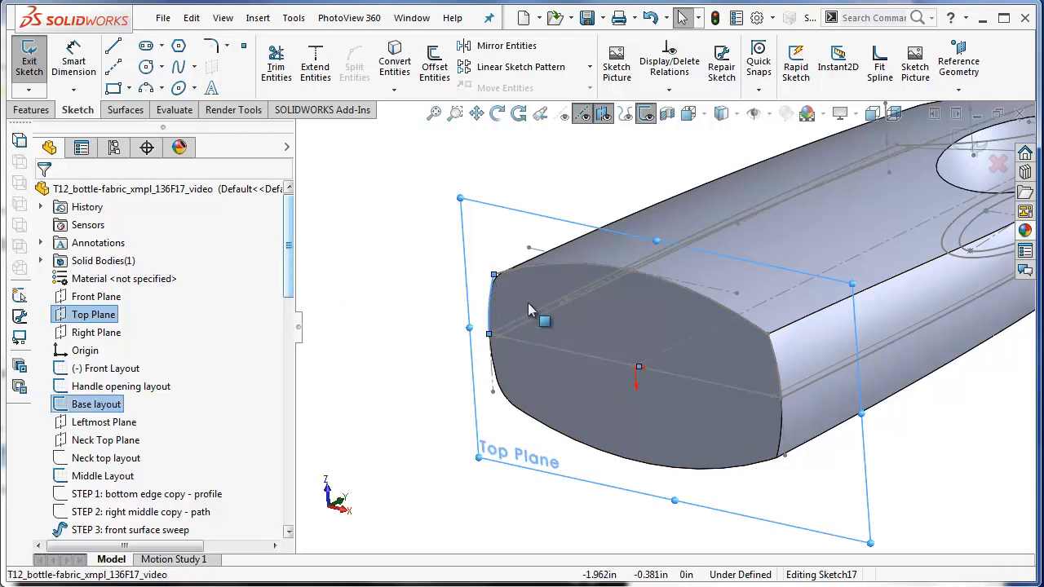
pyautogui.keyDown('ctrl'); pyautogui.click(545, 266); pyautogui.keyUp('ctrl')
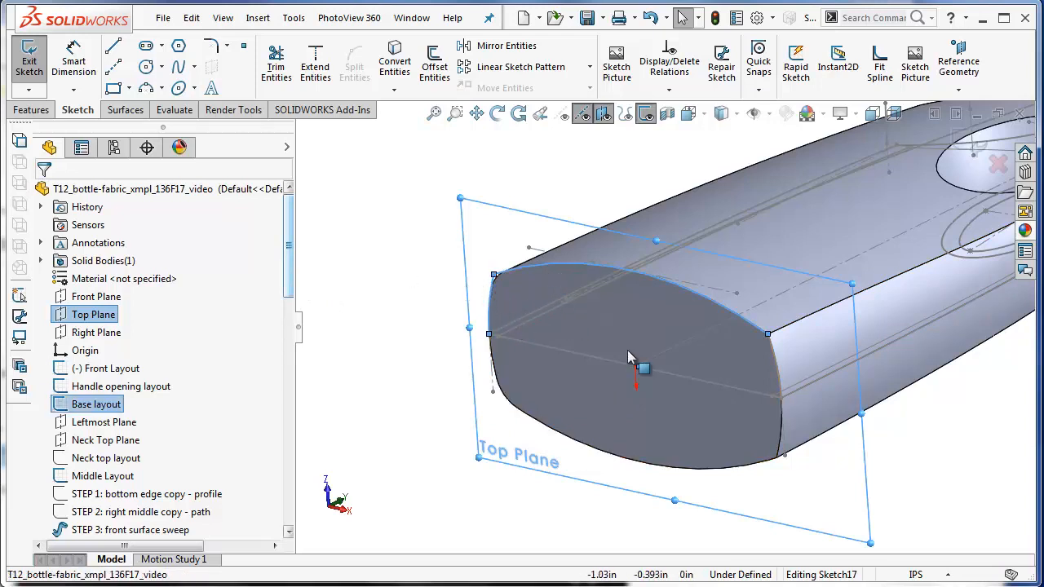
pyautogui.keyDown('ctrl'); pyautogui.click(776, 374); pyautogui.keyUp('ctrl')
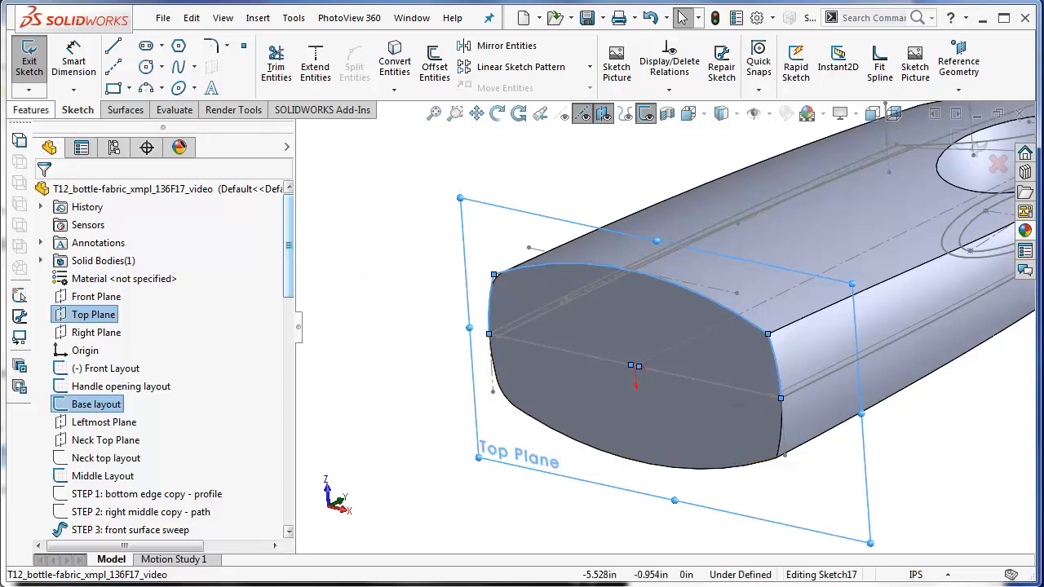
pyautogui.click(426, 72)
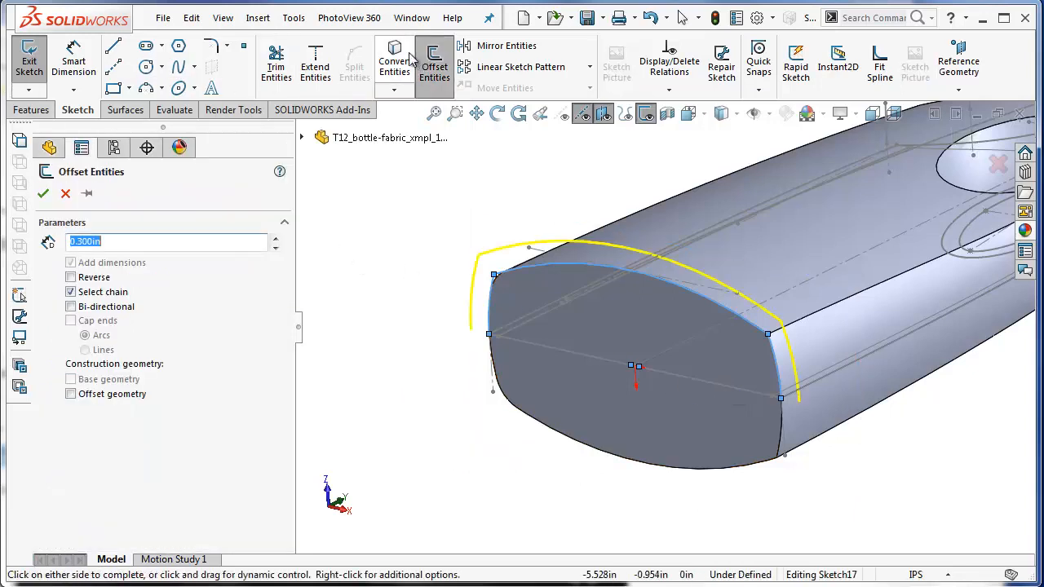
pyautogui.click(72, 278)
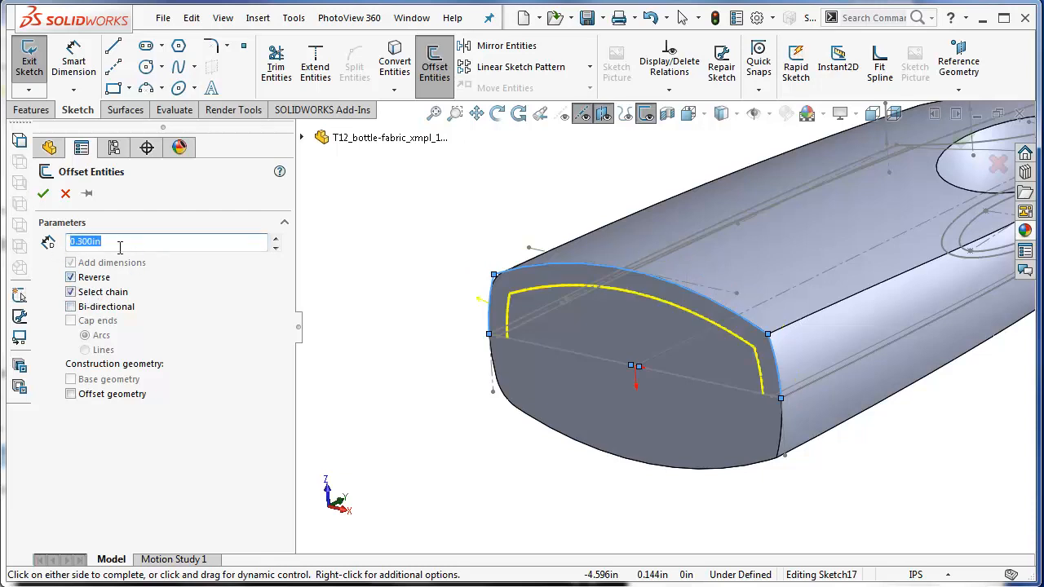
pyautogui.click(43, 193)
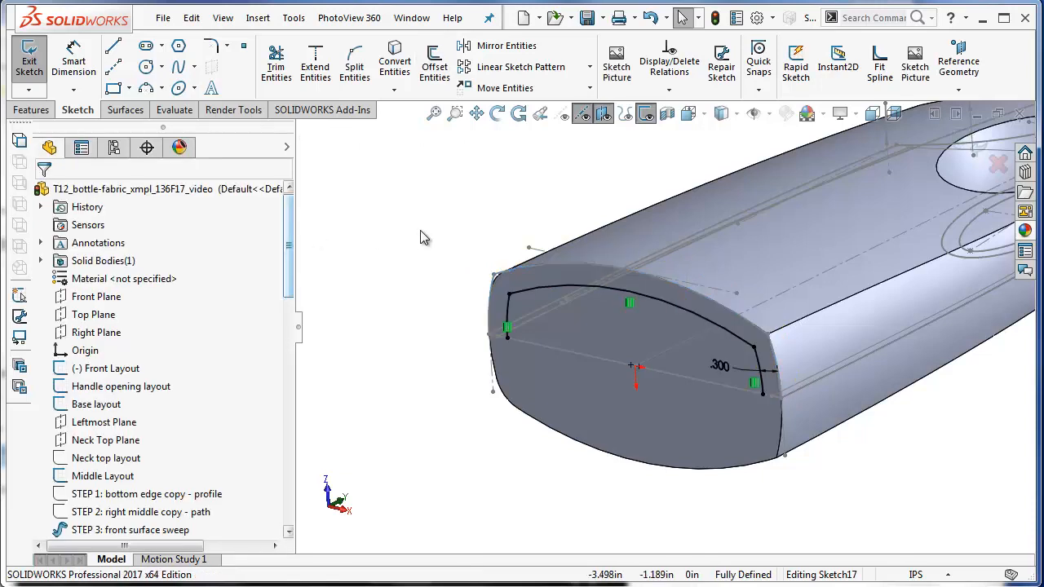
# With the other sketches hidden, draw a horizontal centerline from the origin past the bottle's right side and mirror the three offset arcs across it
pyautogui.click(113, 67)
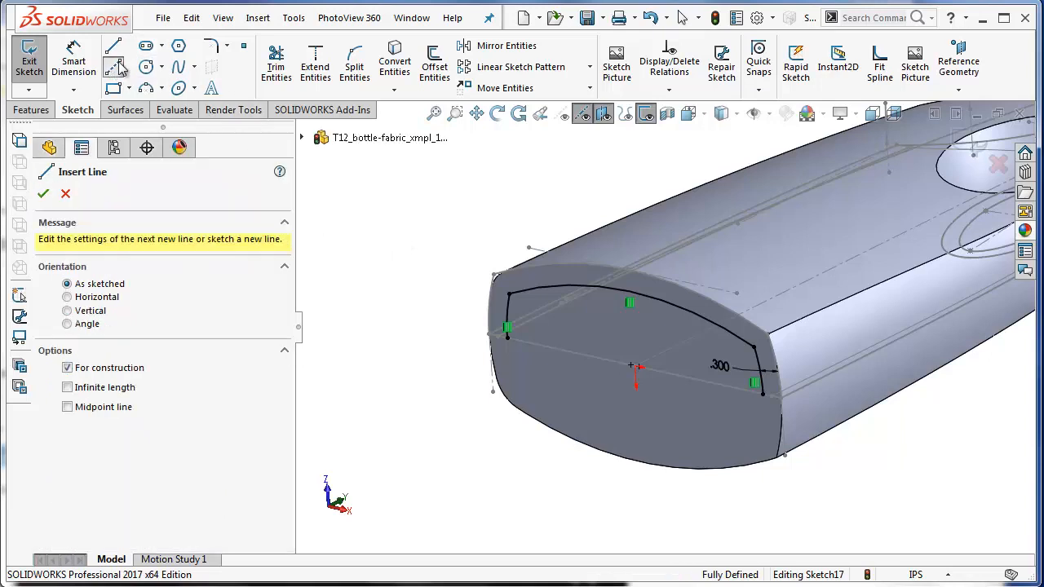
pyautogui.click(645, 114)
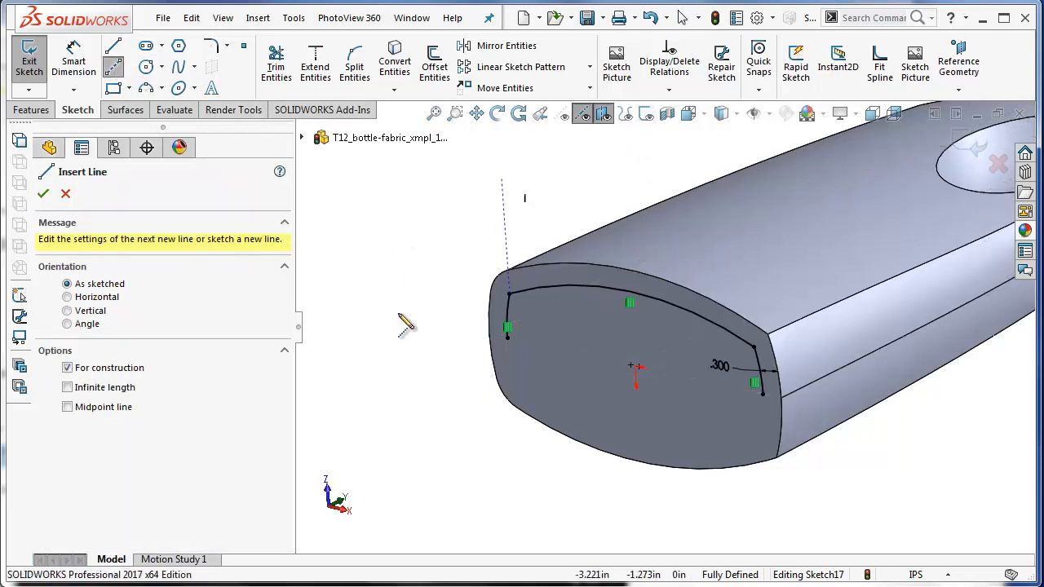
pyautogui.click(636, 367)
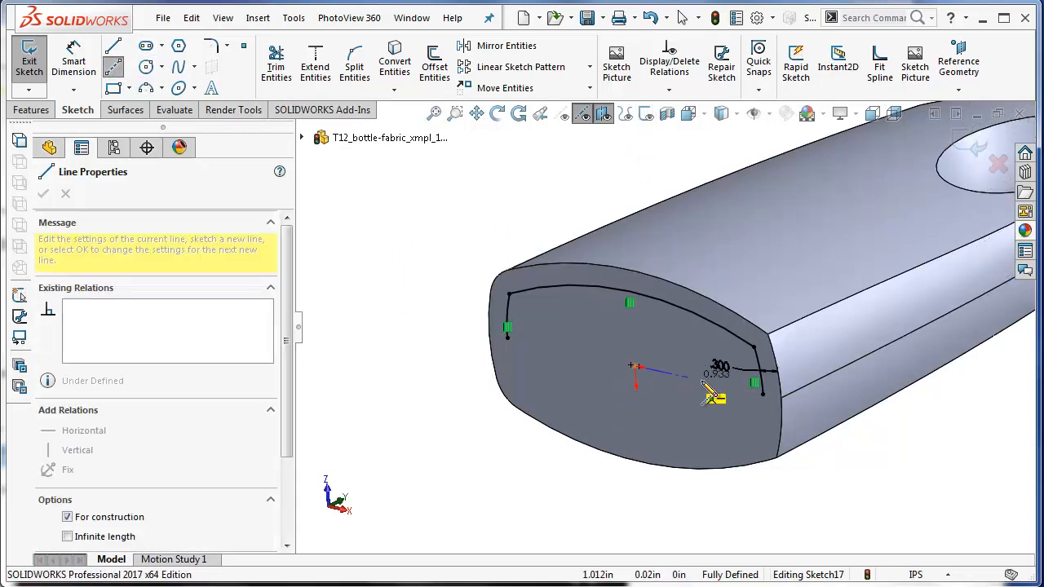
pyautogui.click(959, 436)
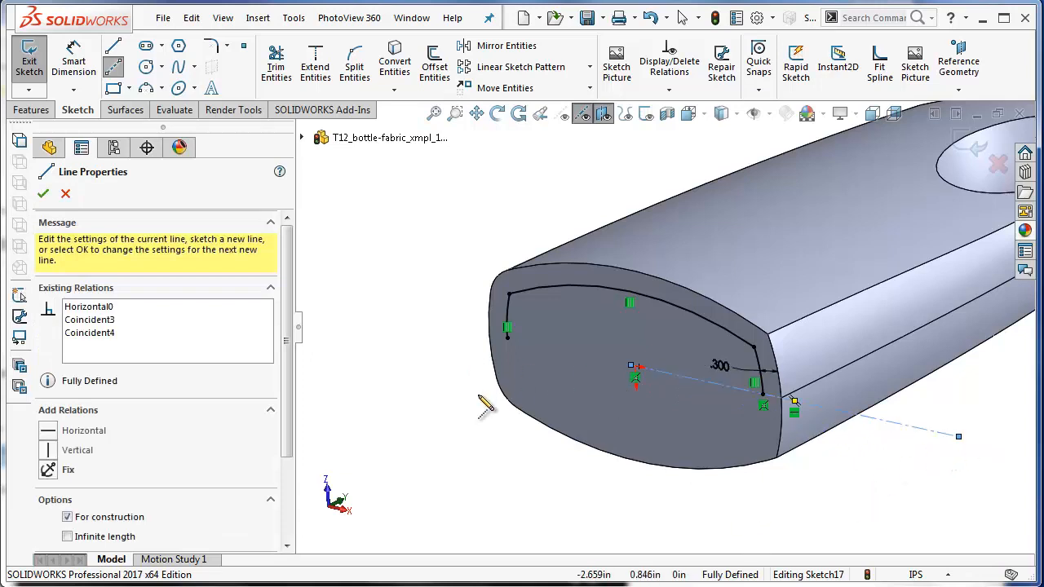
pyautogui.press('Escape')
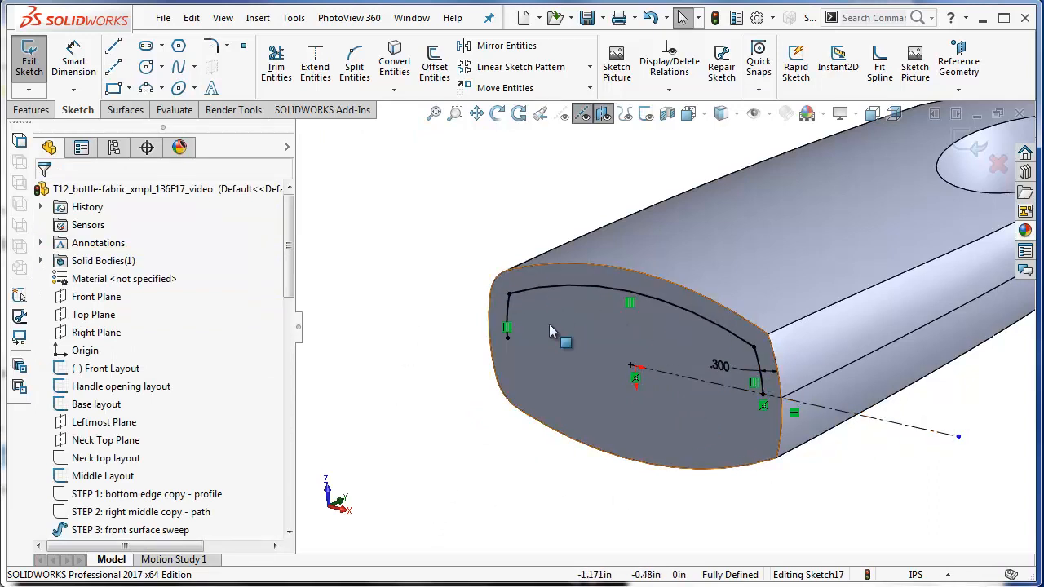
pyautogui.moveTo(418, 534); pyautogui.dragTo(958, 247)
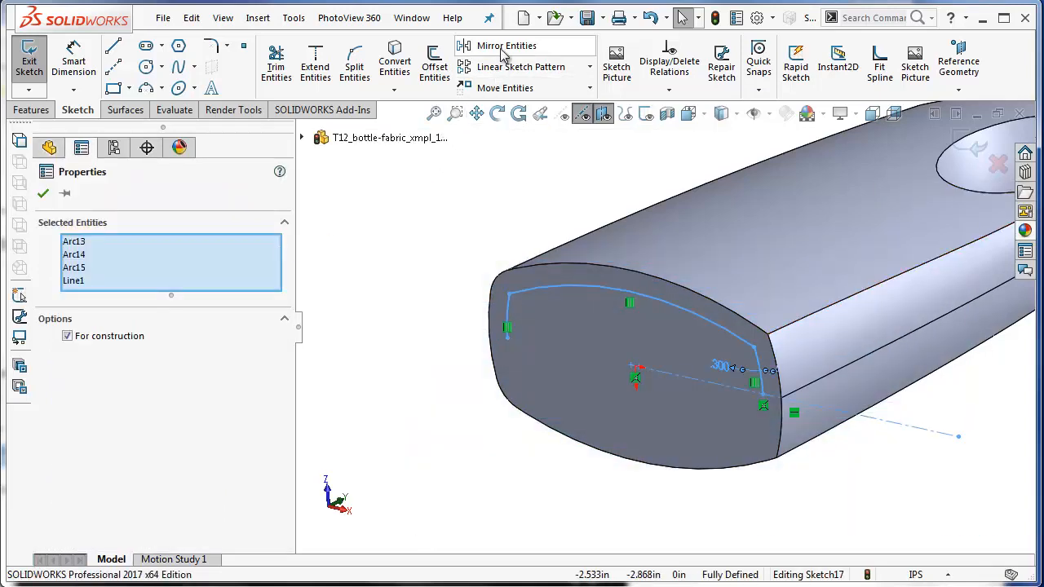
pyautogui.press('Escape')
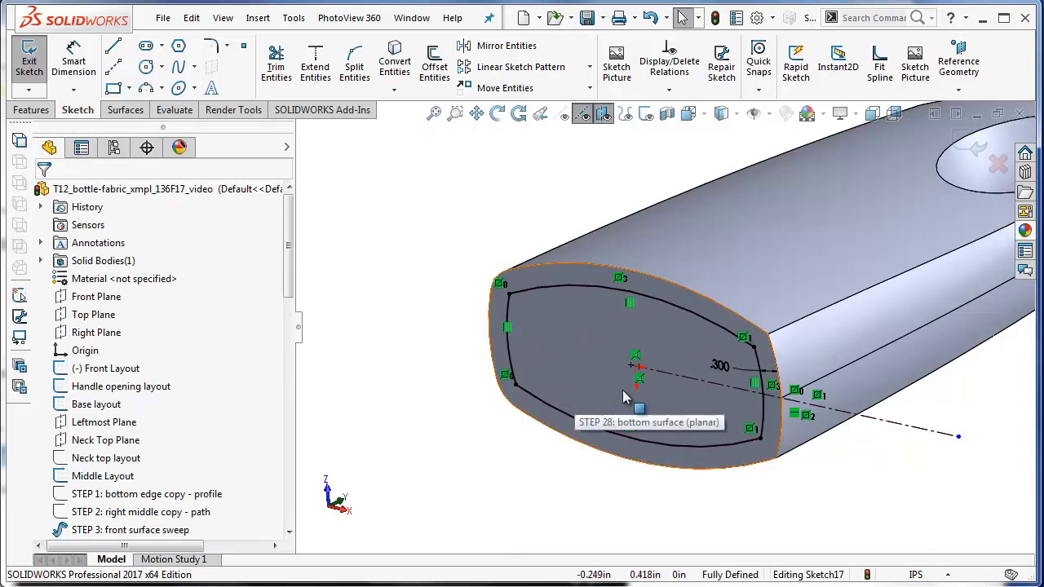
# Round all four corners of the closed offset profile with 0.200 in sketch fillets
pyautogui.scroll(-3, 641, 374)
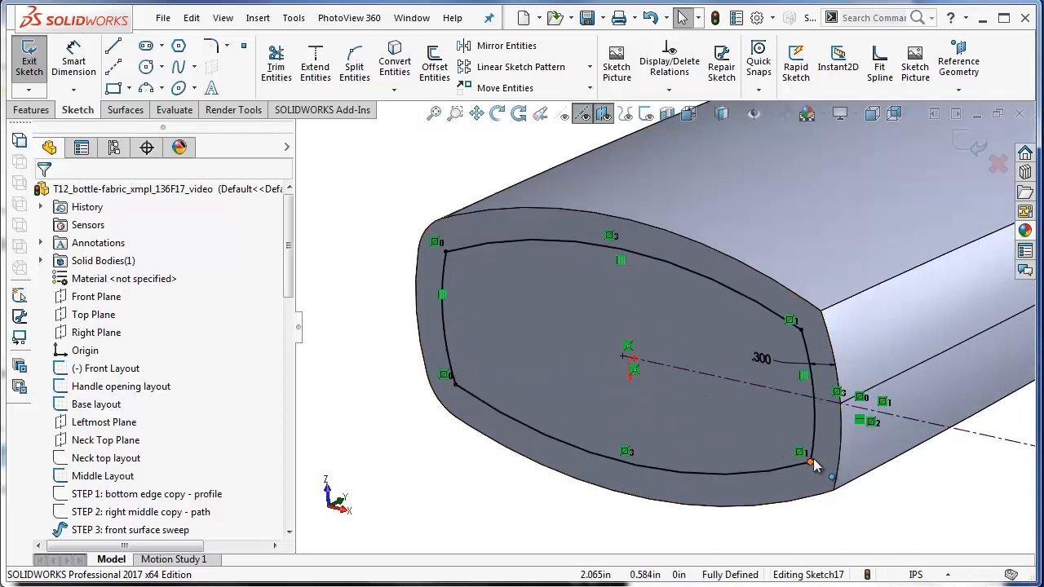
pyautogui.click(211, 46)
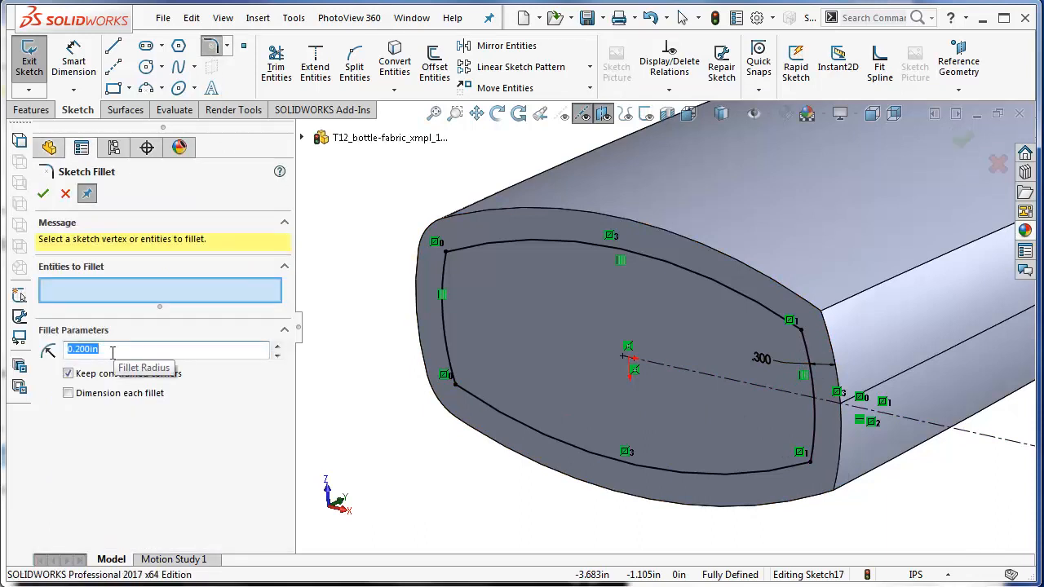
pyautogui.click(446, 252)
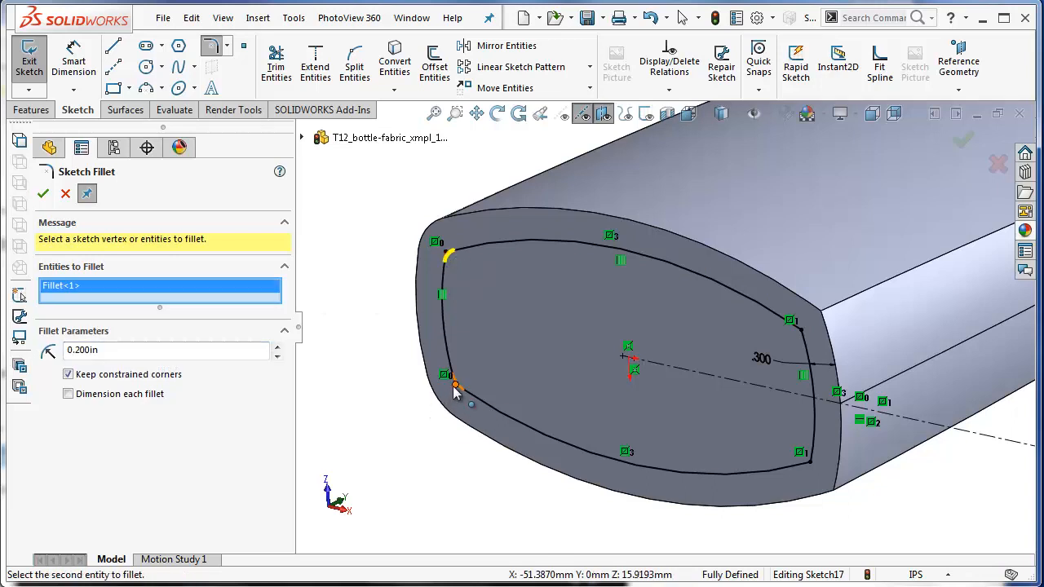
pyautogui.click(454, 384)
pyautogui.click(802, 334)
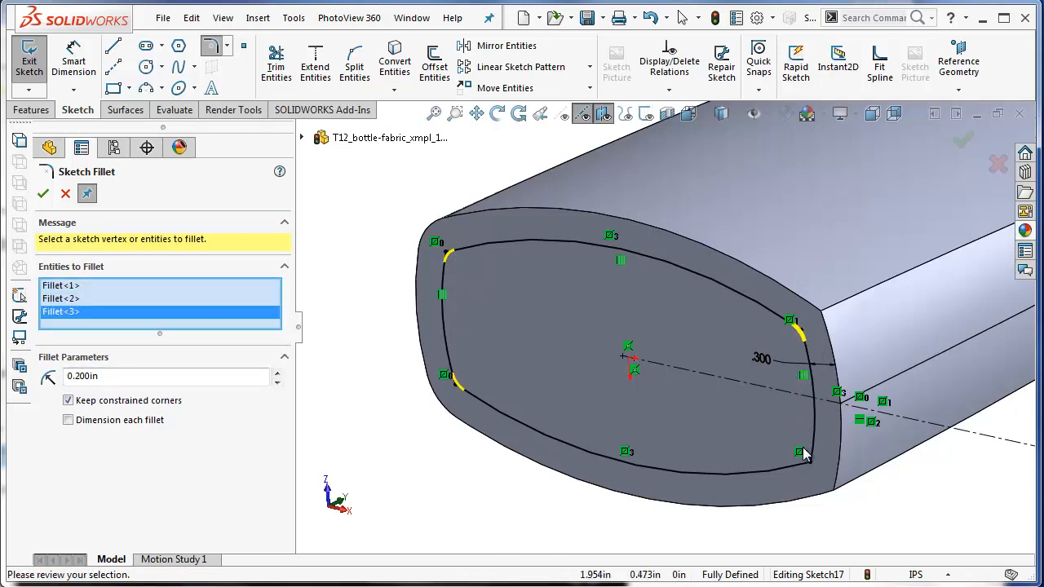
pyautogui.click(810, 462)
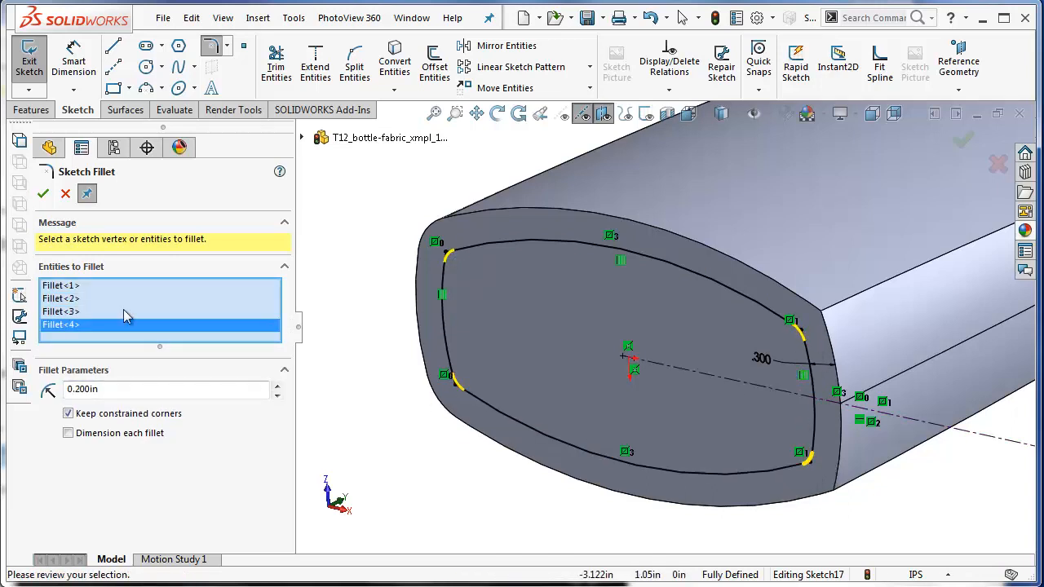
pyautogui.click(43, 196)
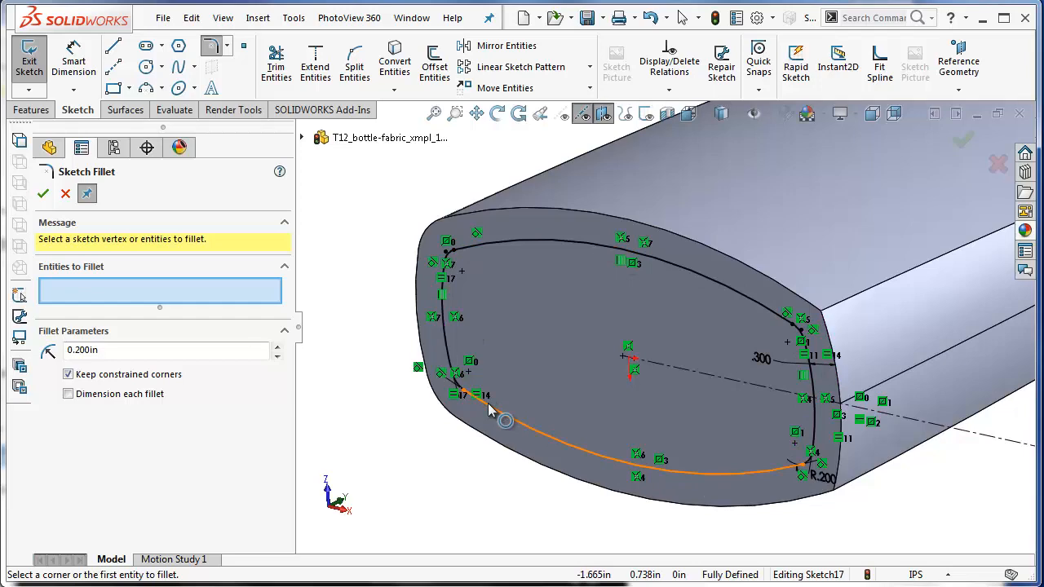
pyautogui.click(43, 193)
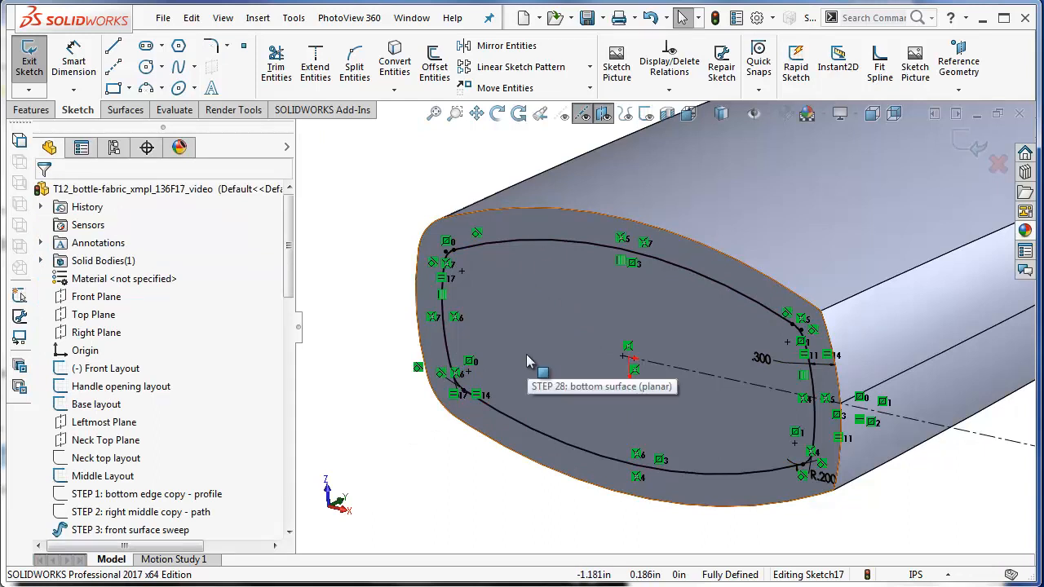
# Split the bottle's bottom face with a projected split line from the current inset profile sketch and check the resulting inner face
pyautogui.click(258, 20)
pyautogui.moveTo(281, 210)
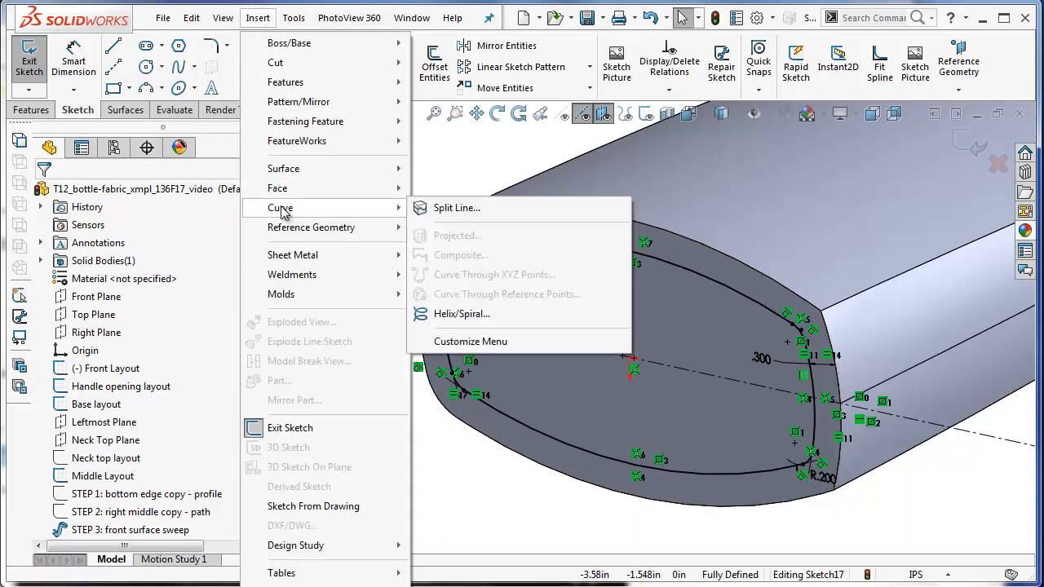
pyautogui.click(439, 210)
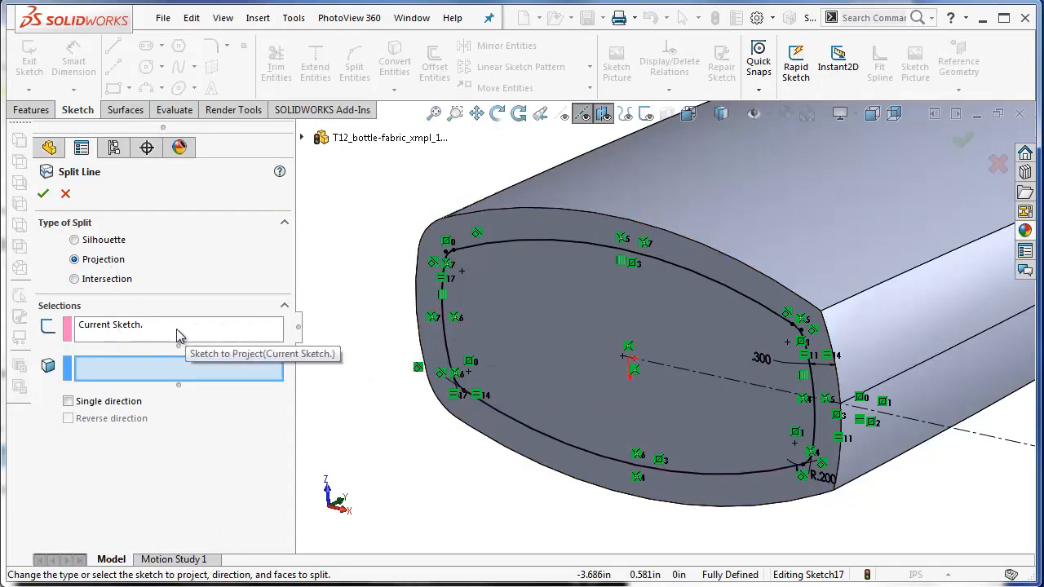
pyautogui.click(501, 274)
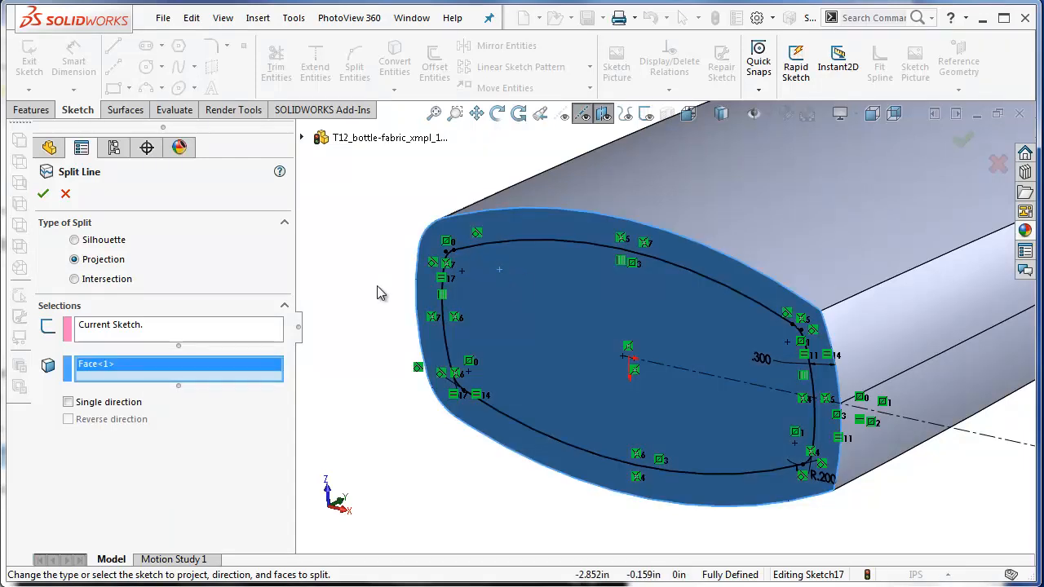
pyautogui.click(43, 194)
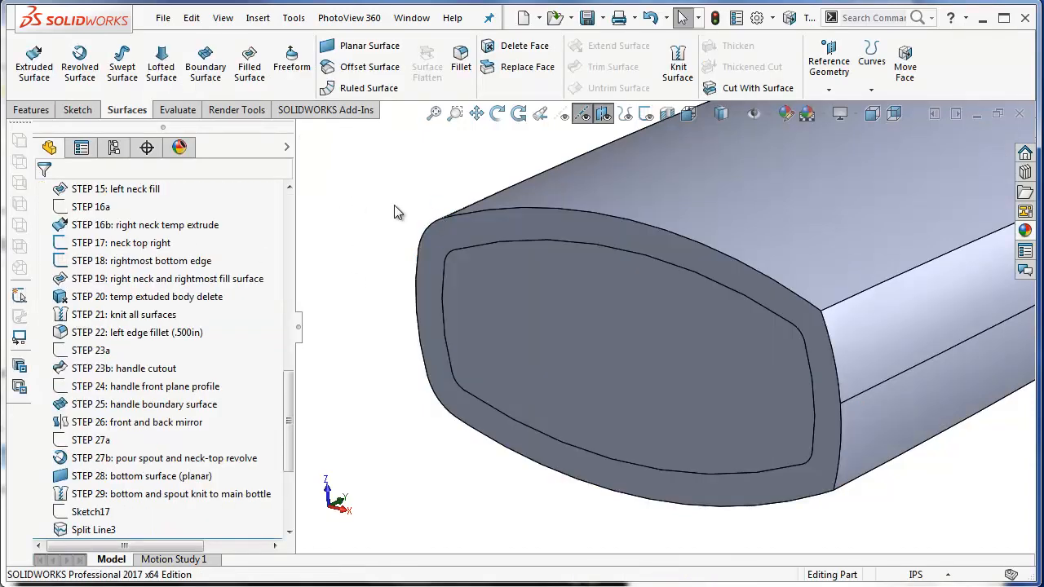
pyautogui.click(430, 240)
pyautogui.click(480, 276)
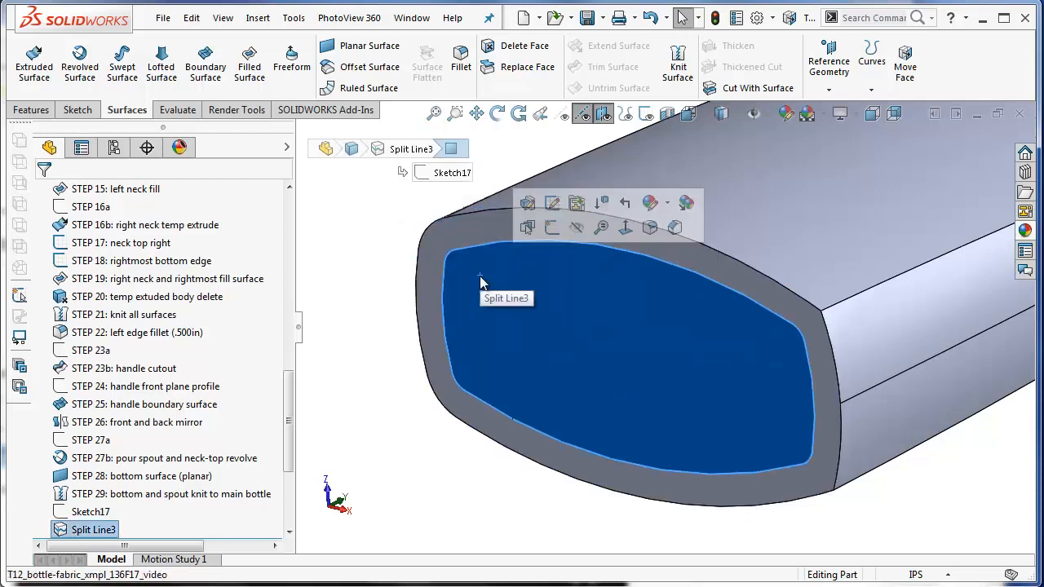
pyautogui.click(374, 245)
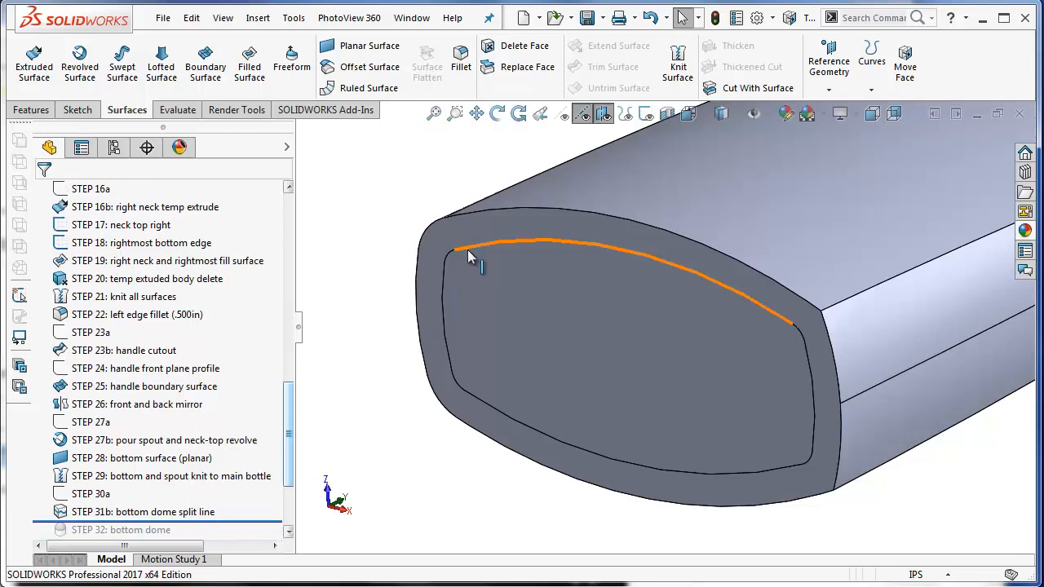
# Add a 0.300 in dome to the inner bottom face, reversed to push into the bottle, with Continuous dome turned off
pyautogui.click(37, 111)
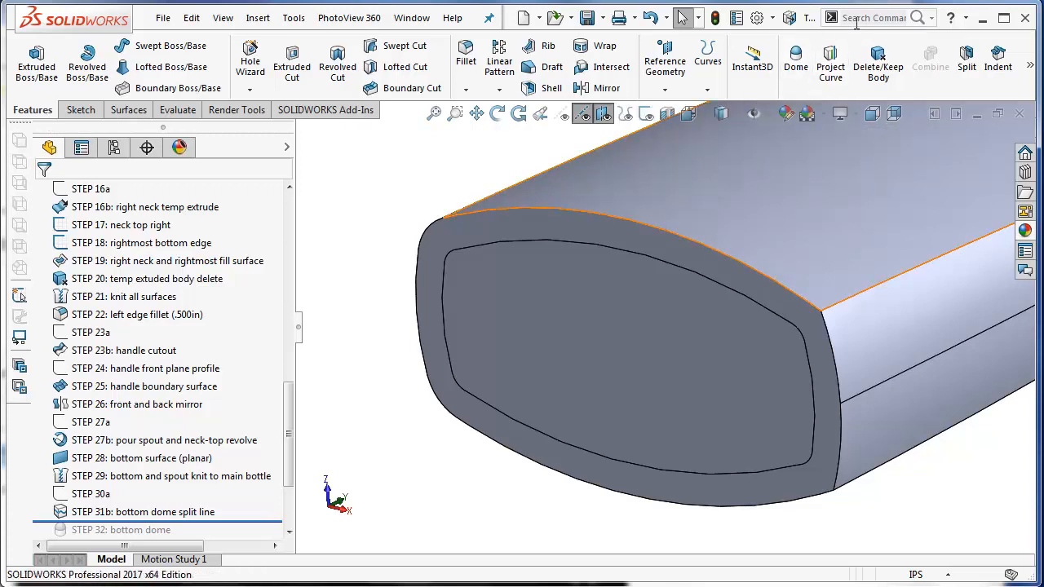
pyautogui.click(796, 57)
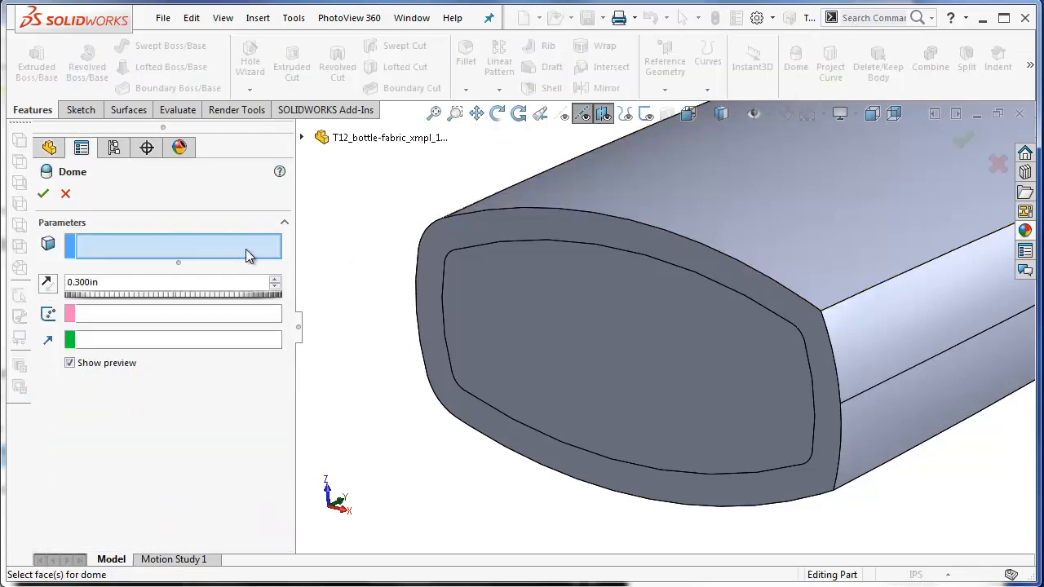
pyautogui.click(518, 274)
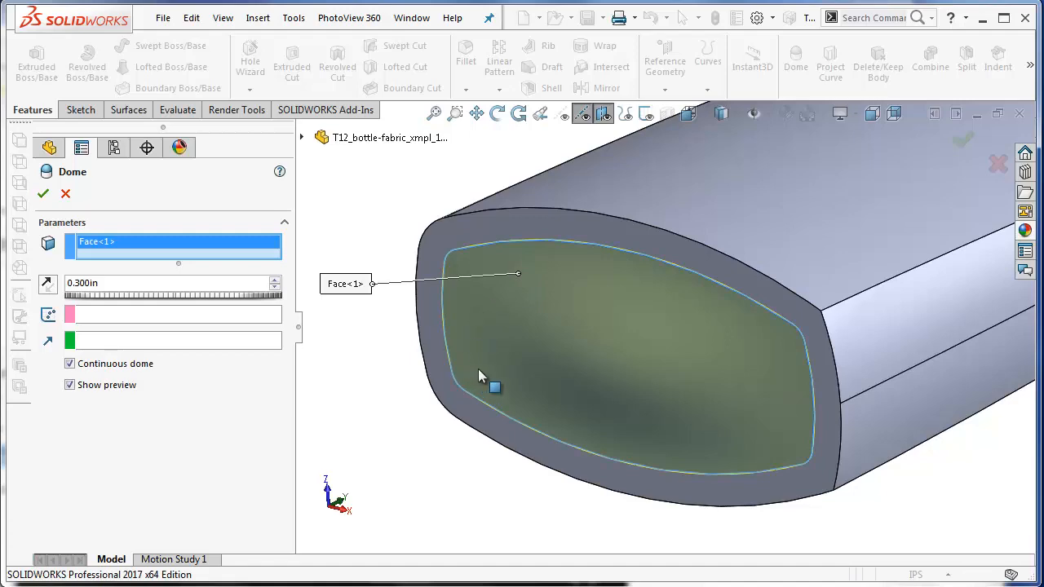
pyautogui.moveTo(478, 369); pyautogui.dragTo(423, 339, button='middle')
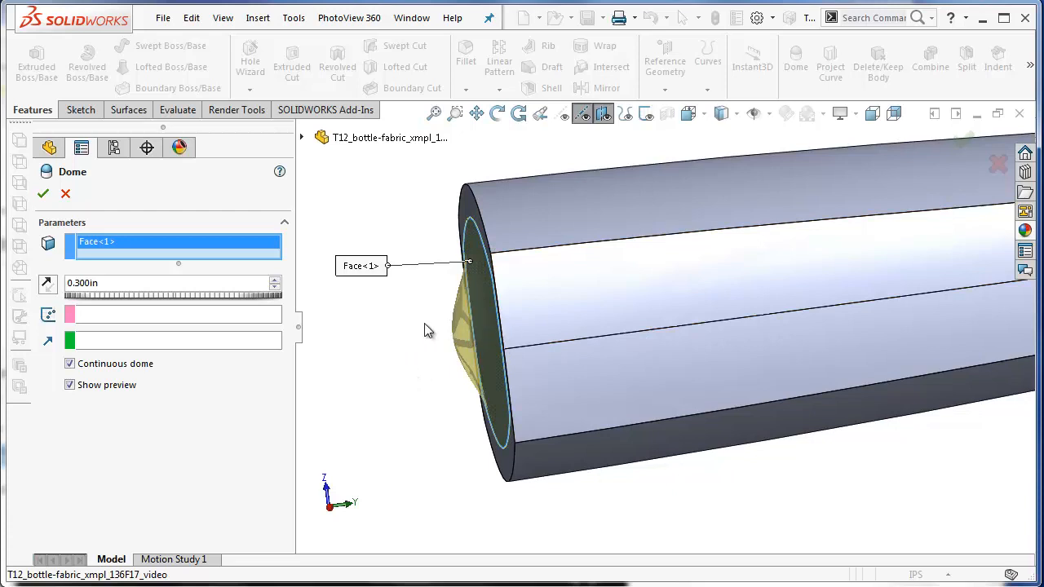
pyautogui.moveTo(424, 324); pyautogui.dragTo(391, 326, button='middle')
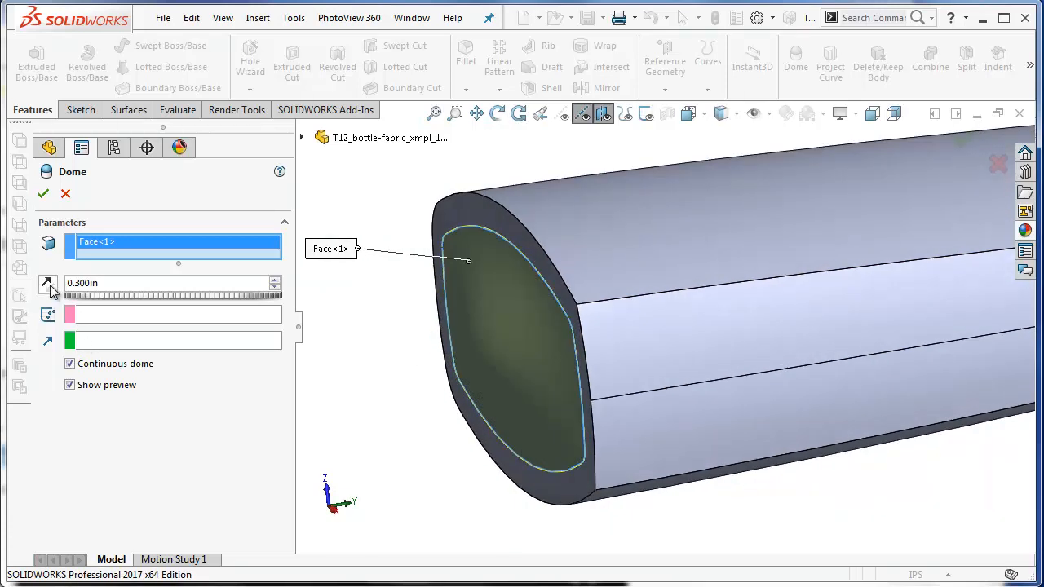
pyautogui.click(46, 285)
pyautogui.moveTo(433, 368)
pyautogui.mouseDown(button='middle')
pyautogui.moveTo(421, 357)
pyautogui.moveTo(437, 381)
pyautogui.mouseUp(button='middle')
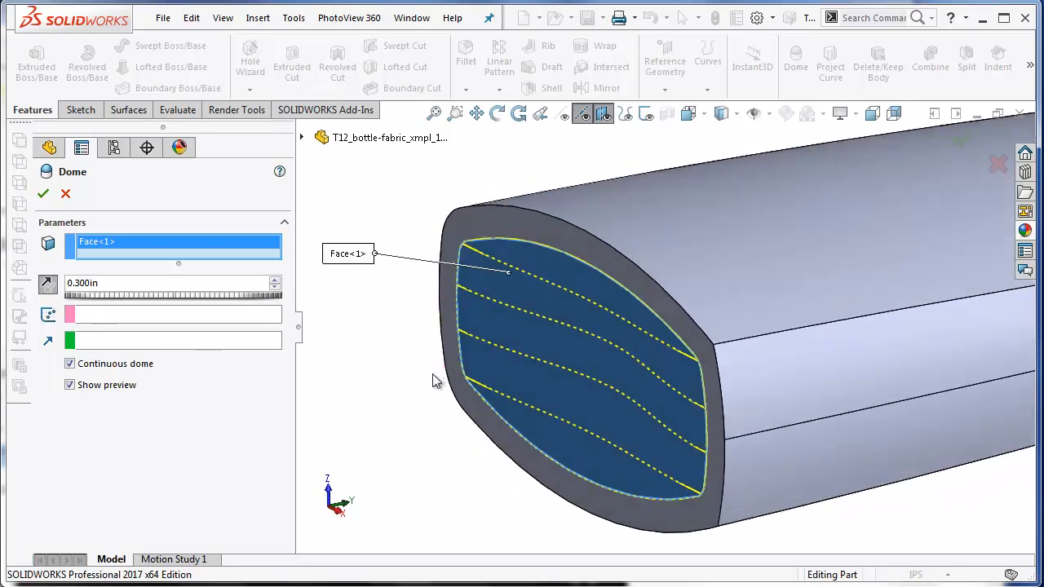
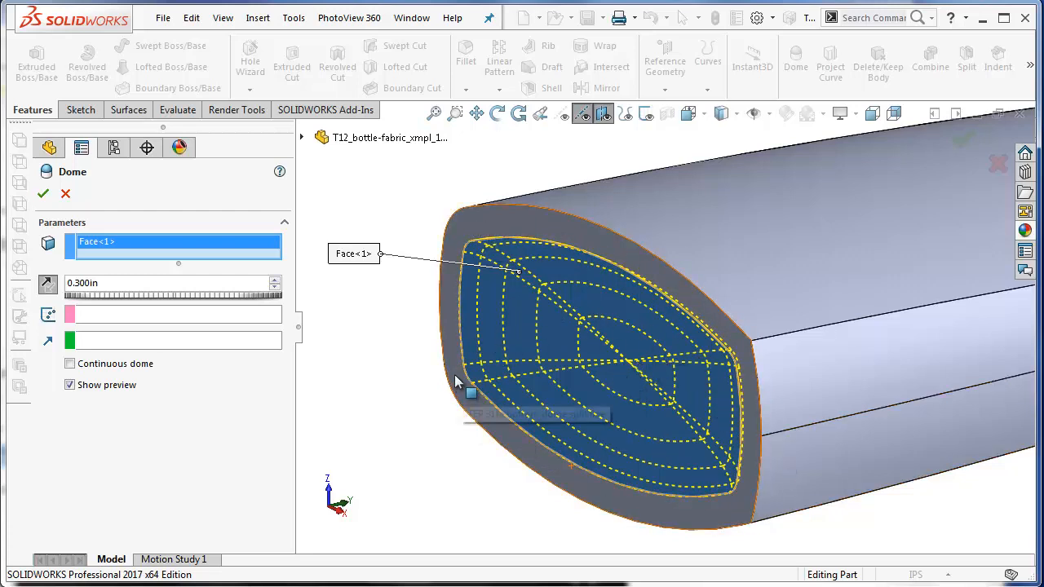
pyautogui.click(43, 194)
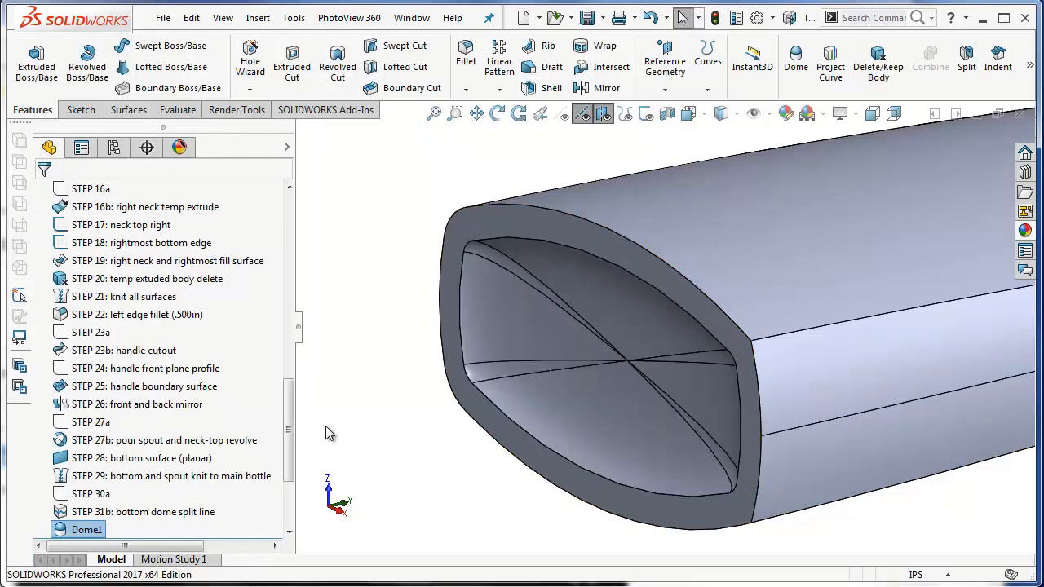
pyautogui.moveTo(325, 426); pyautogui.dragTo(493, 368, button='middle')
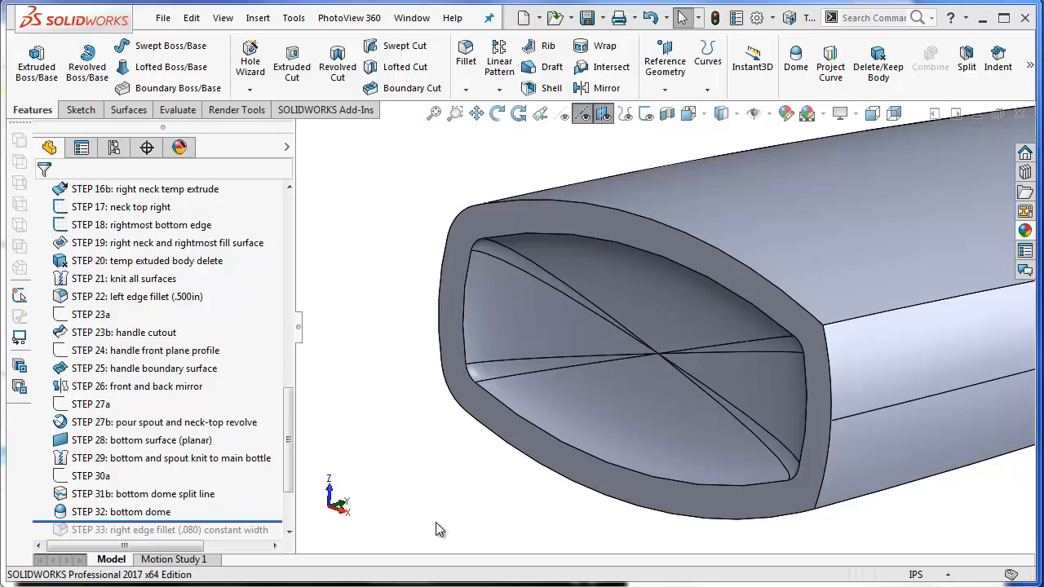
# Start a face fillet and select the bottle's front face, four narrow left-side faces and back face as the first face set
pyautogui.click(435, 114)
pyautogui.moveTo(563, 265); pyautogui.dragTo(653, 473, button='middle')
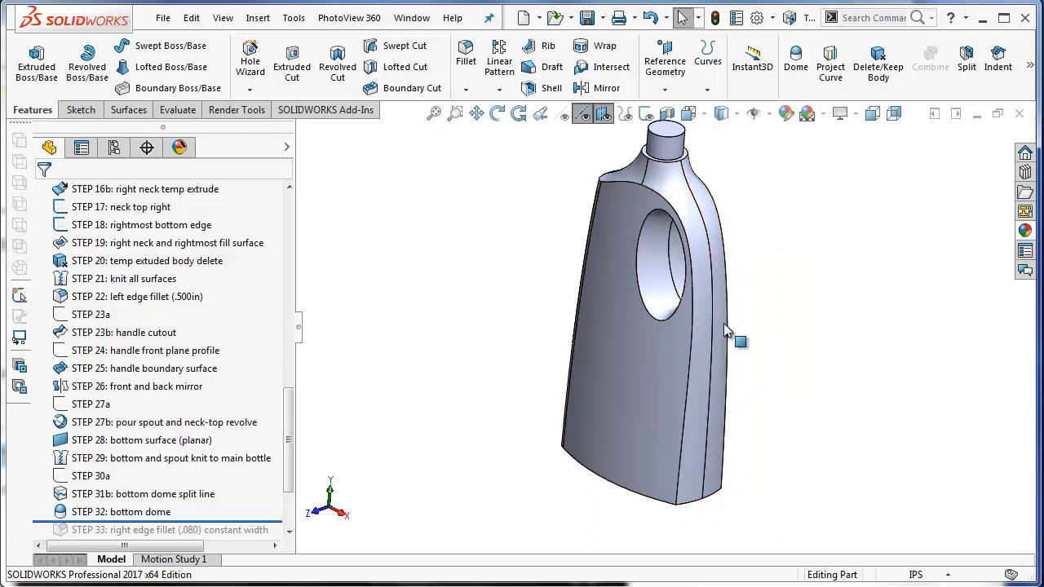
pyautogui.scroll(-2, 751, 166)
pyautogui.moveTo(673, 222); pyautogui.dragTo(710, 215, button='middle')
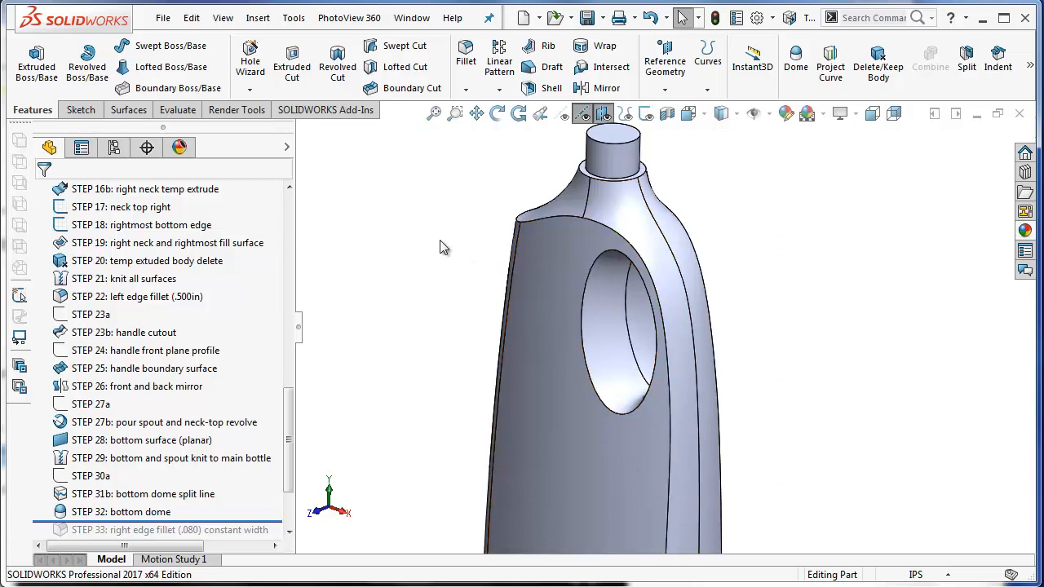
pyautogui.click(464, 60)
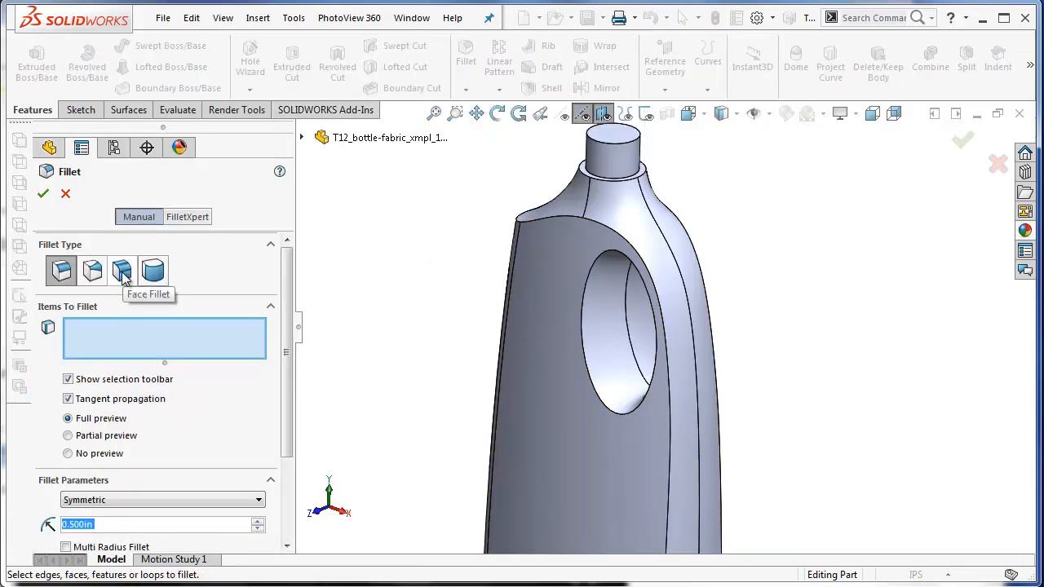
pyautogui.click(122, 274)
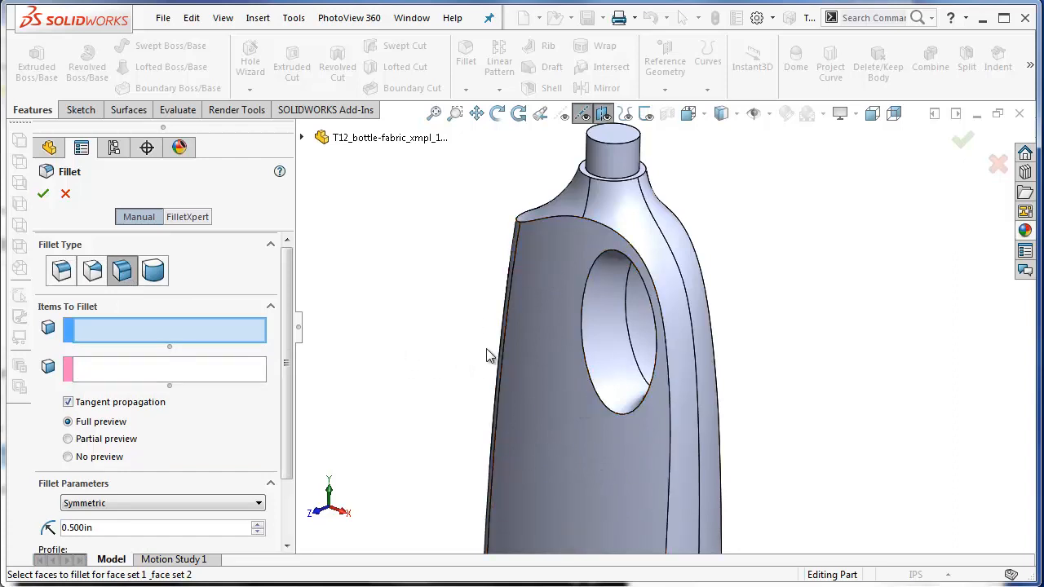
pyautogui.click(543, 260)
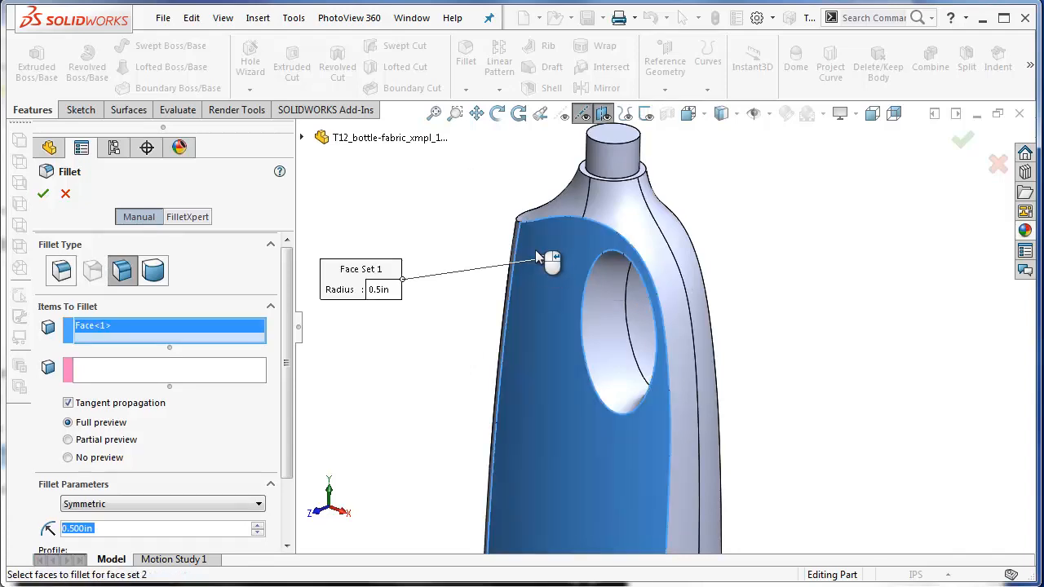
pyautogui.scroll(-2, 535, 253)
pyautogui.moveTo(534, 252); pyautogui.dragTo(685, 310, button='middle')
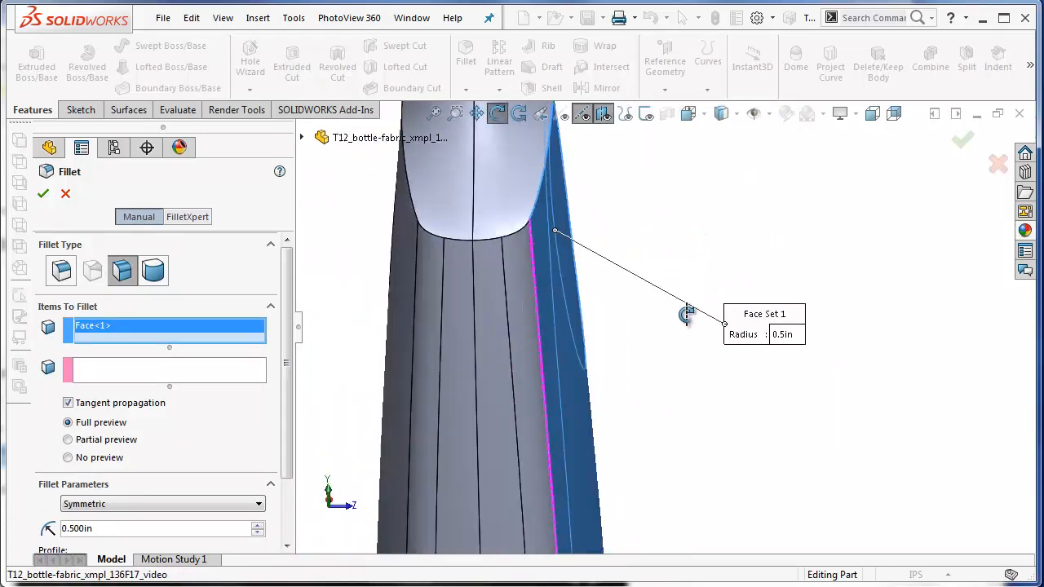
pyautogui.click(515, 264)
pyautogui.click(482, 276)
pyautogui.click(451, 277)
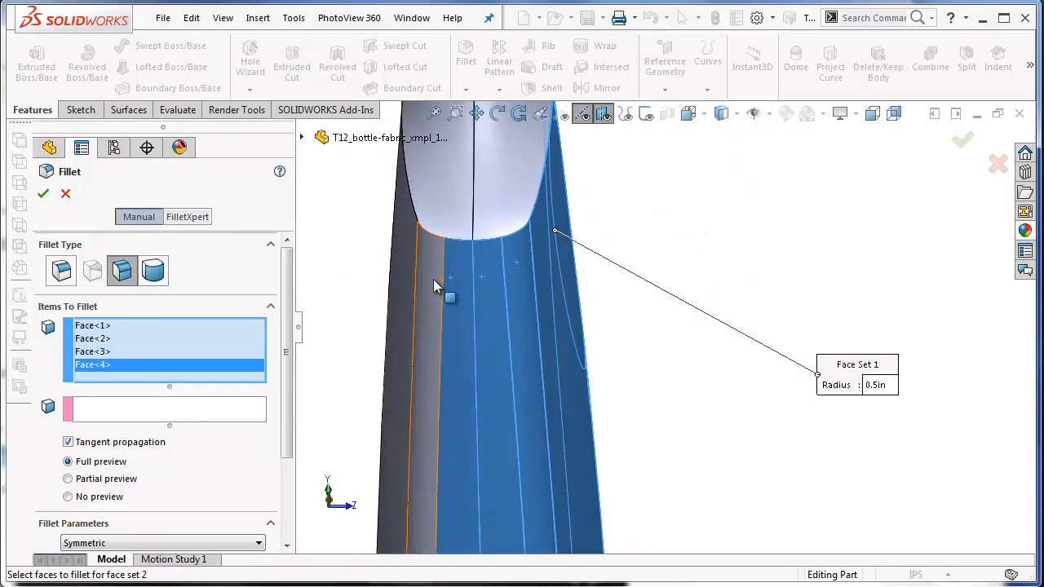
pyautogui.click(433, 279)
pyautogui.moveTo(445, 275); pyautogui.dragTo(482, 291, button='middle')
pyautogui.click(351, 255)
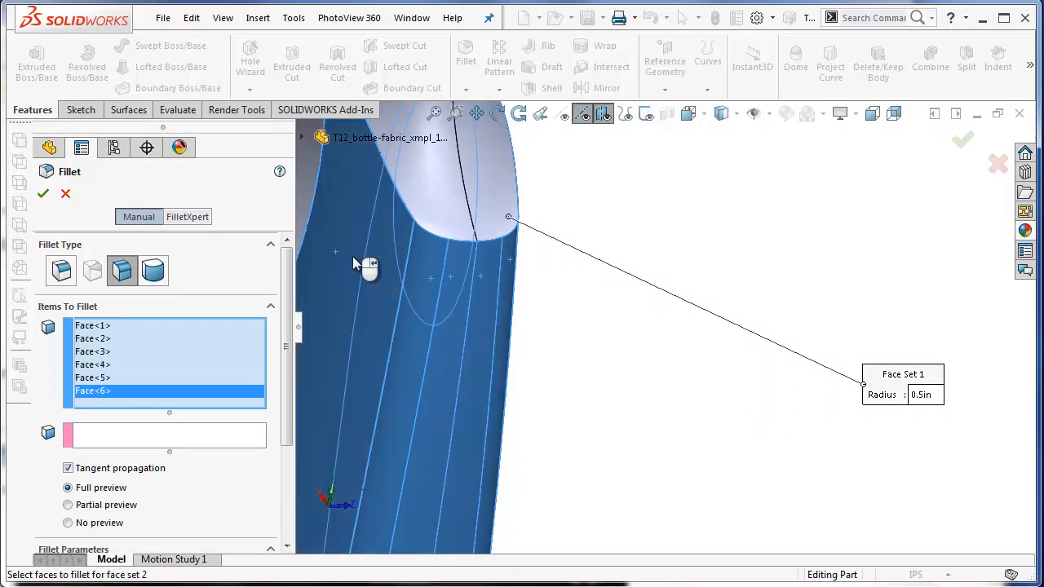
pyautogui.scroll(1, 457, 293)
pyautogui.scroll(2, 459, 300)
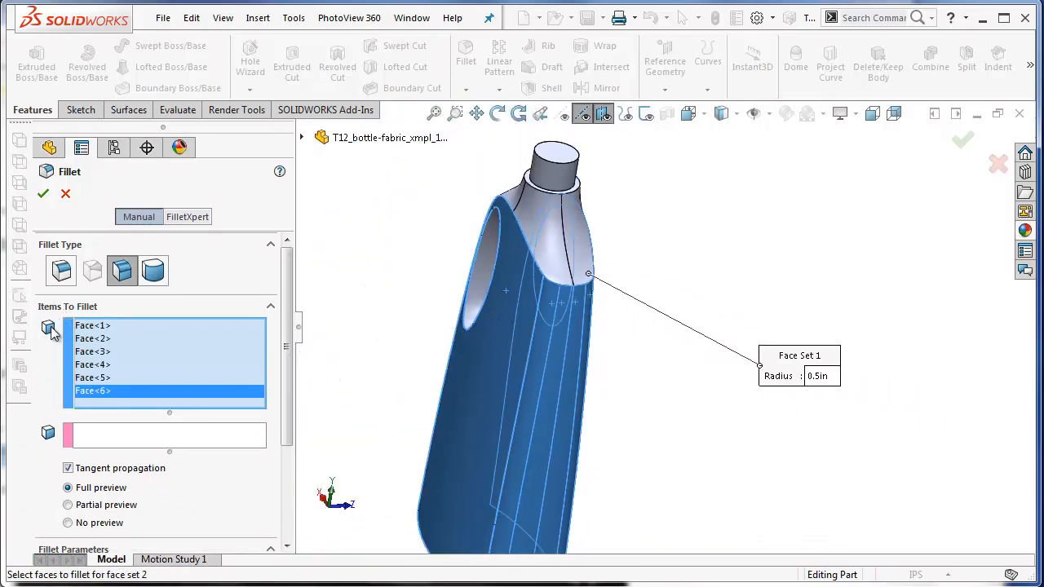
pyautogui.moveTo(593, 399); pyautogui.dragTo(461, 384, button='middle')
# Select the four neck and right-side faces, front and back, as the second face set of the fillet
pyautogui.click(240, 436)
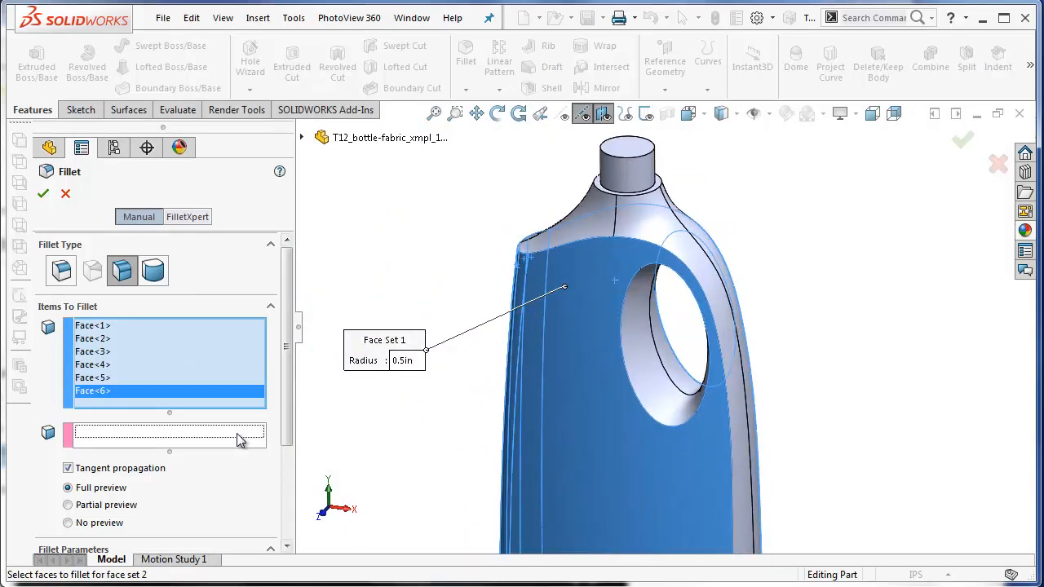
pyautogui.click(716, 296)
pyautogui.scroll(-3, 706, 316)
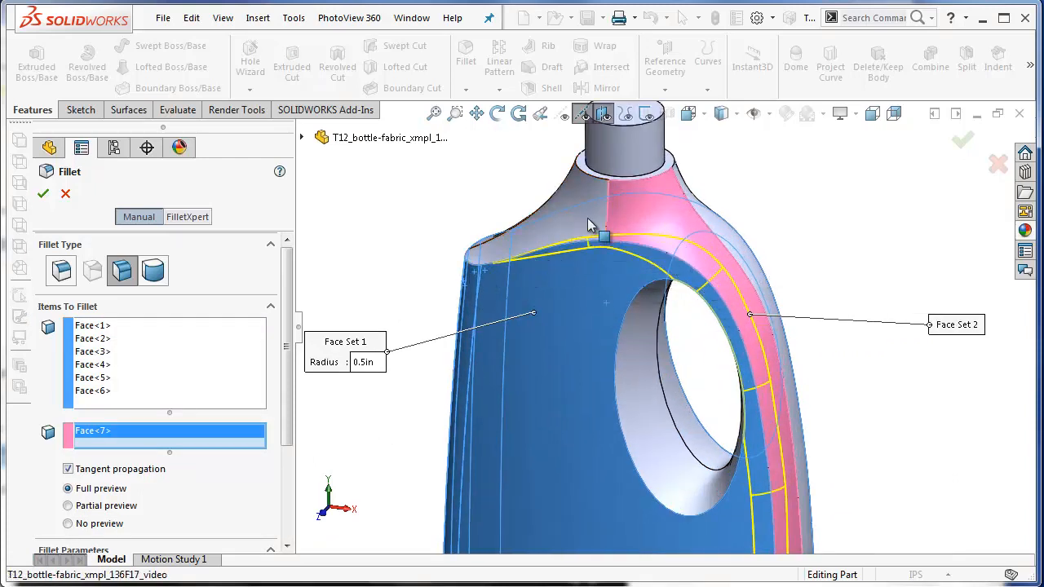
pyautogui.click(601, 269)
pyautogui.moveTo(567, 368)
pyautogui.mouseDown(button='middle')
pyautogui.moveTo(433, 319)
pyautogui.moveTo(439, 425)
pyautogui.moveTo(552, 368)
pyautogui.mouseUp(button='middle')
pyautogui.click(652, 307)
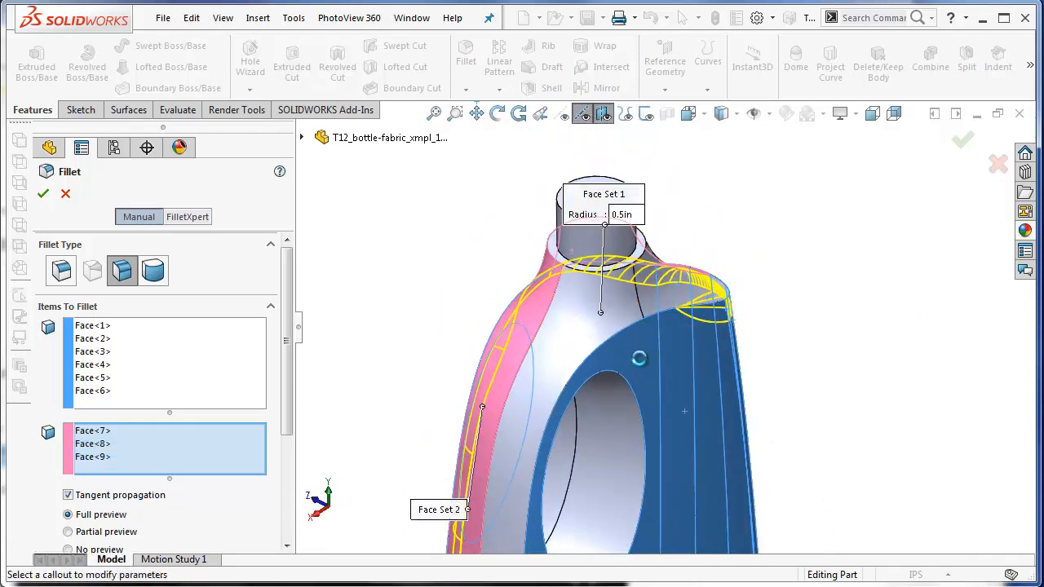
pyautogui.click(565, 352)
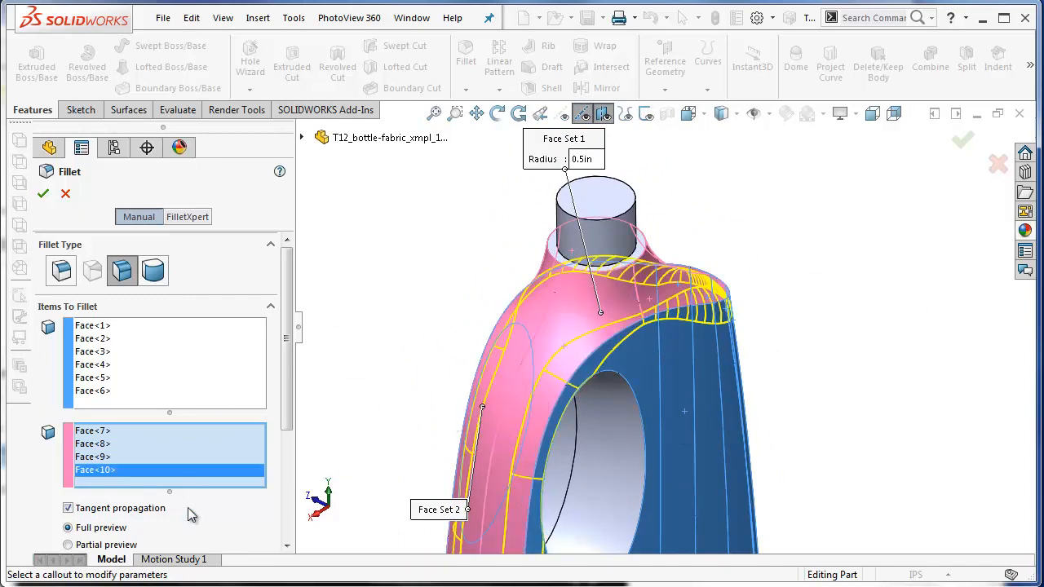
# Set the face fillet's size to 0.08 in, switch it to the Chord Width method and create the fillet
pyautogui.scroll(-3, 280, 482)
pyautogui.scroll(-1, 279, 483)
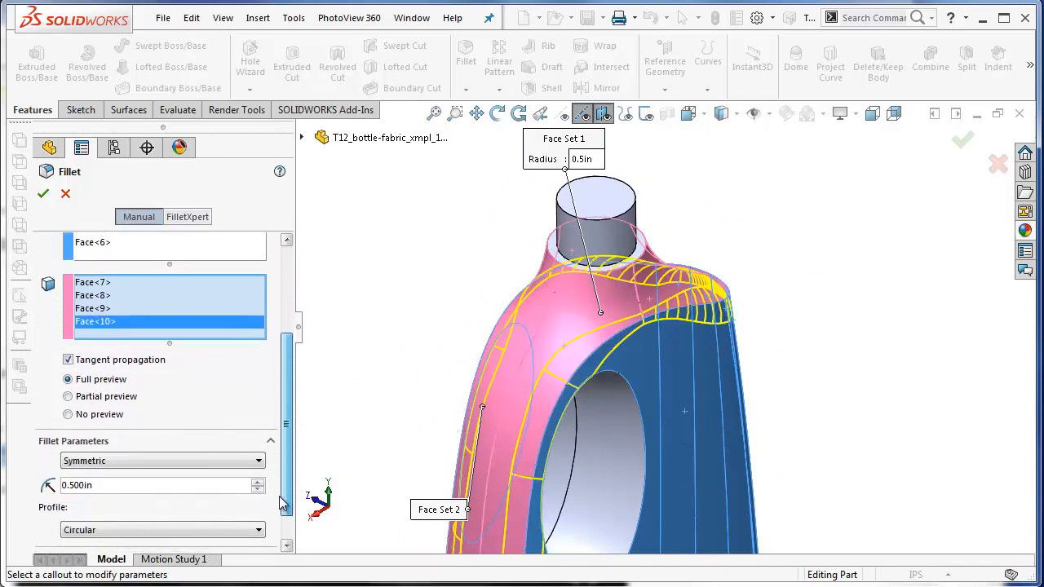
pyautogui.moveTo(142, 485); pyautogui.dragTo(51, 505)
pyautogui.write('.08')
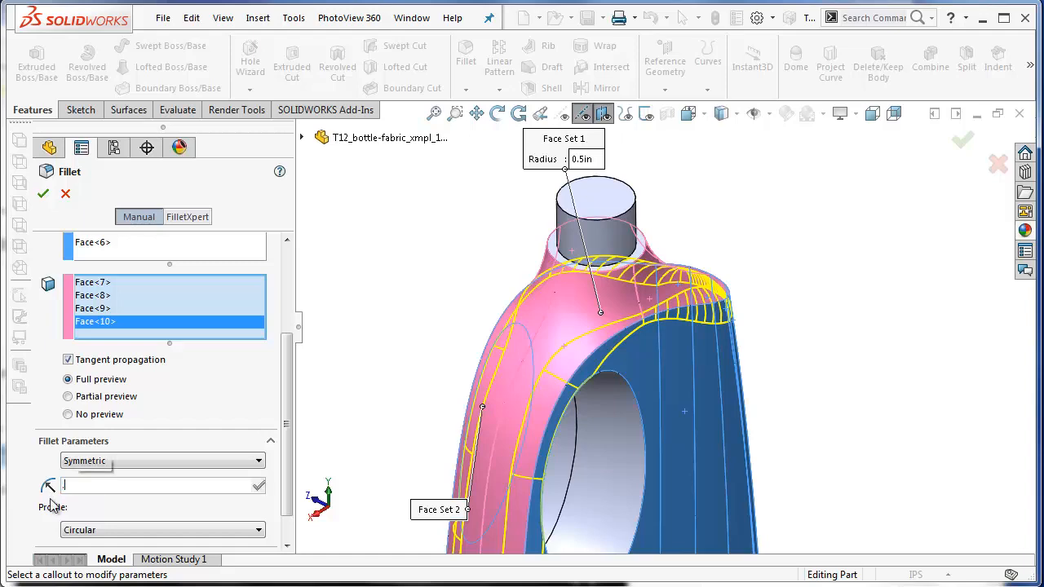
pyautogui.press('Return')
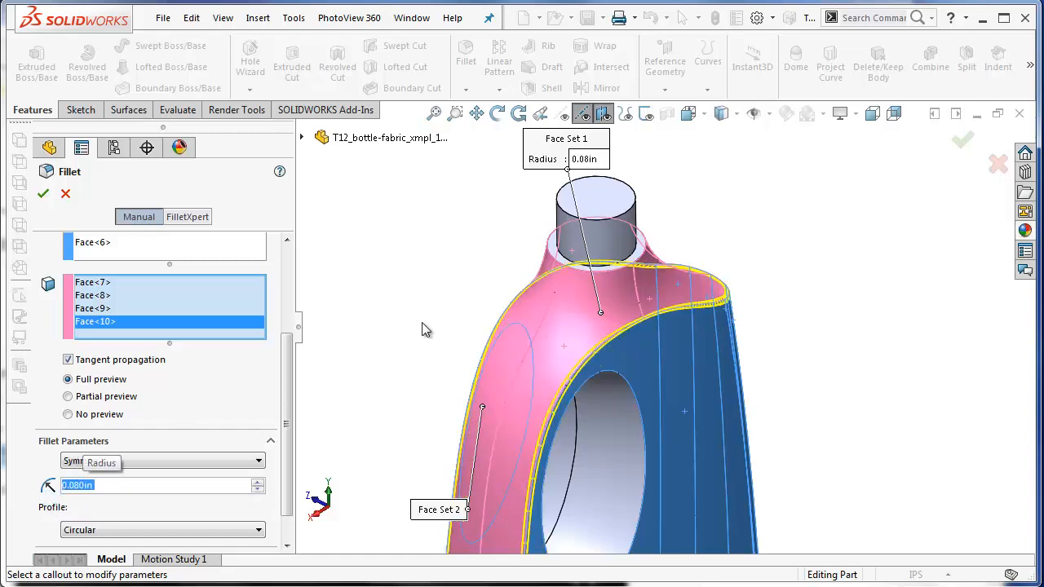
pyautogui.moveTo(463, 349); pyautogui.dragTo(403, 457, button='middle')
pyautogui.scroll(-3, 404, 451)
pyautogui.moveTo(529, 371); pyautogui.dragTo(389, 454, button='middle')
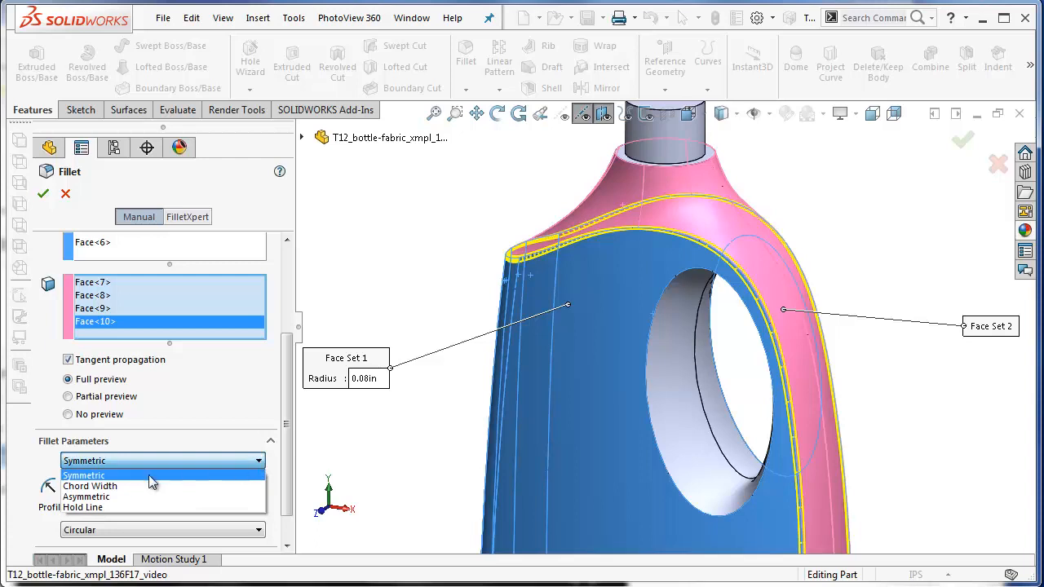
pyautogui.click(127, 483)
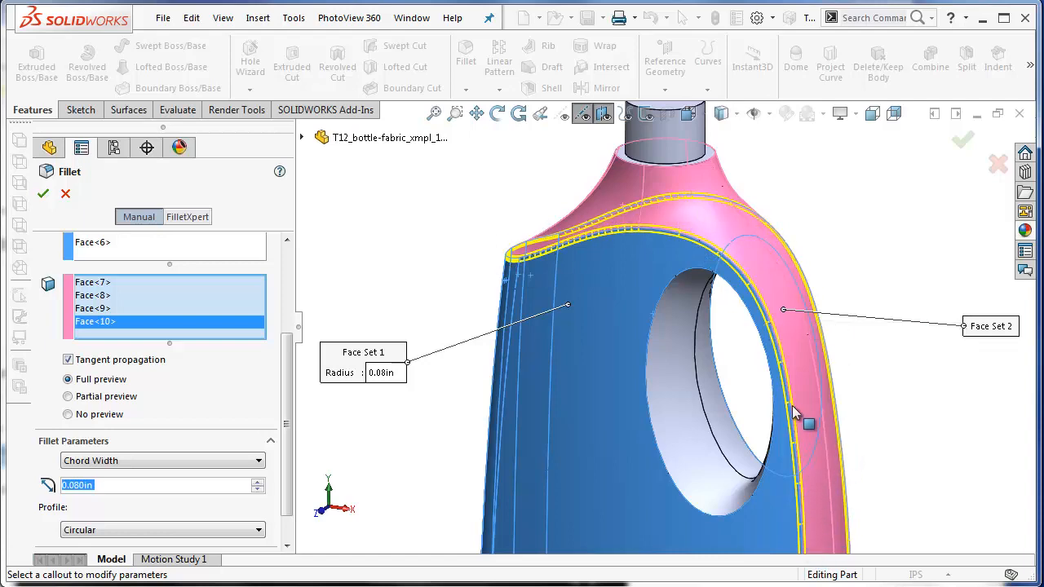
pyautogui.press('Return')
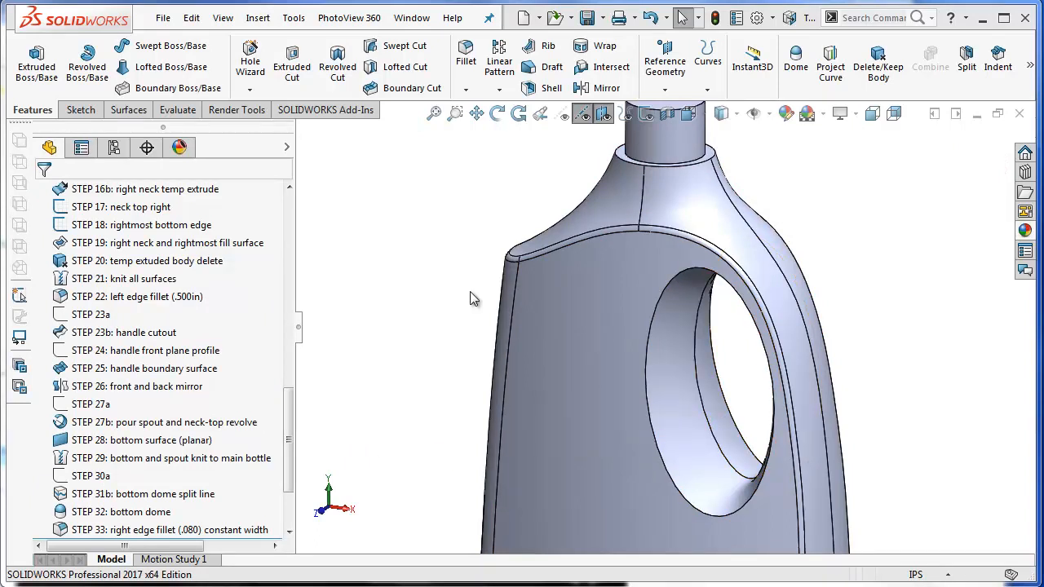
# Round the edges of the handle opening with a constant size fillet of 0.06 in radius
pyautogui.click(469, 59)
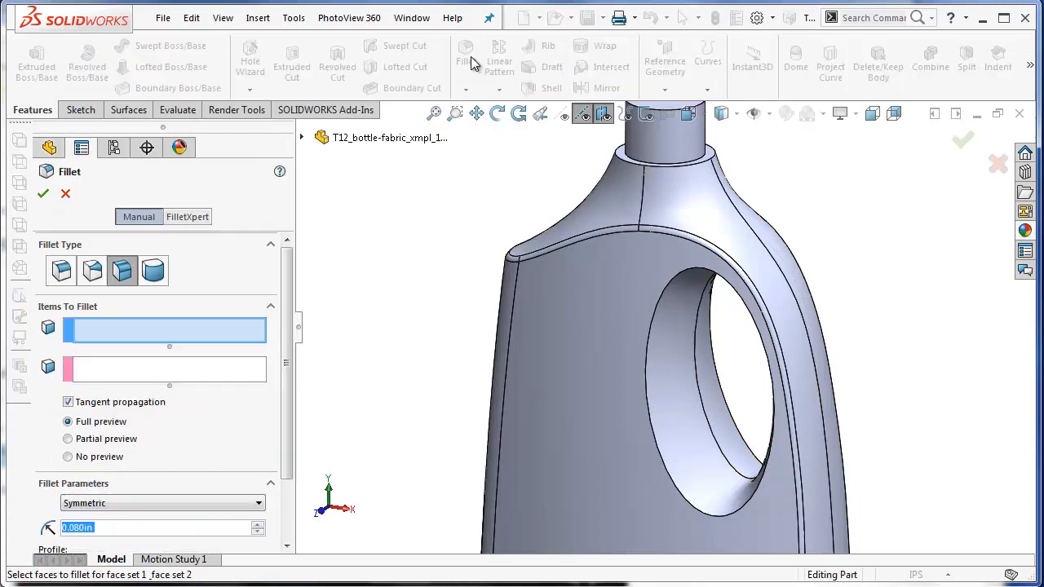
pyautogui.click(61, 272)
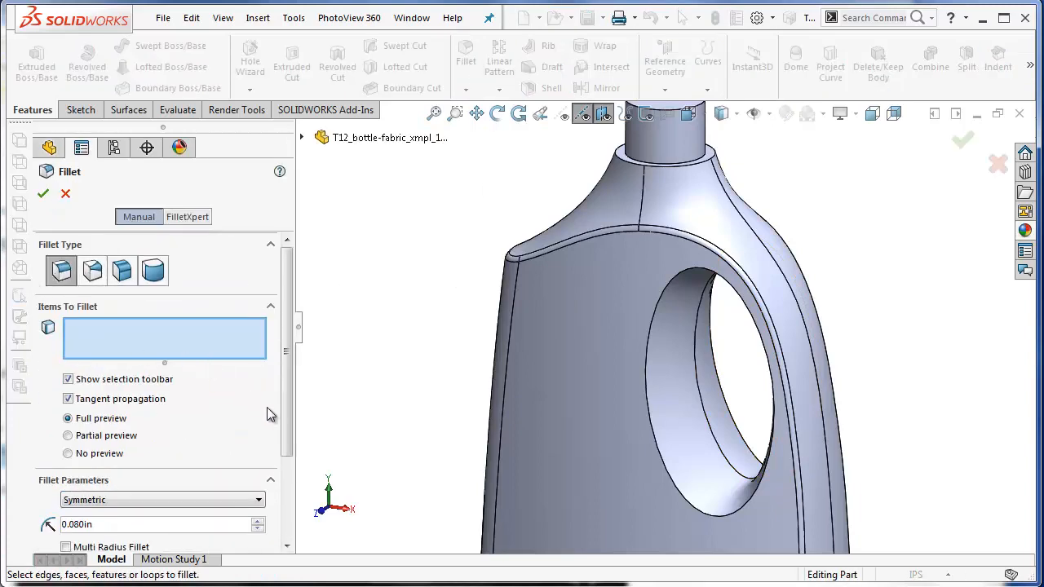
pyautogui.moveTo(289, 422); pyautogui.dragTo(290, 470)
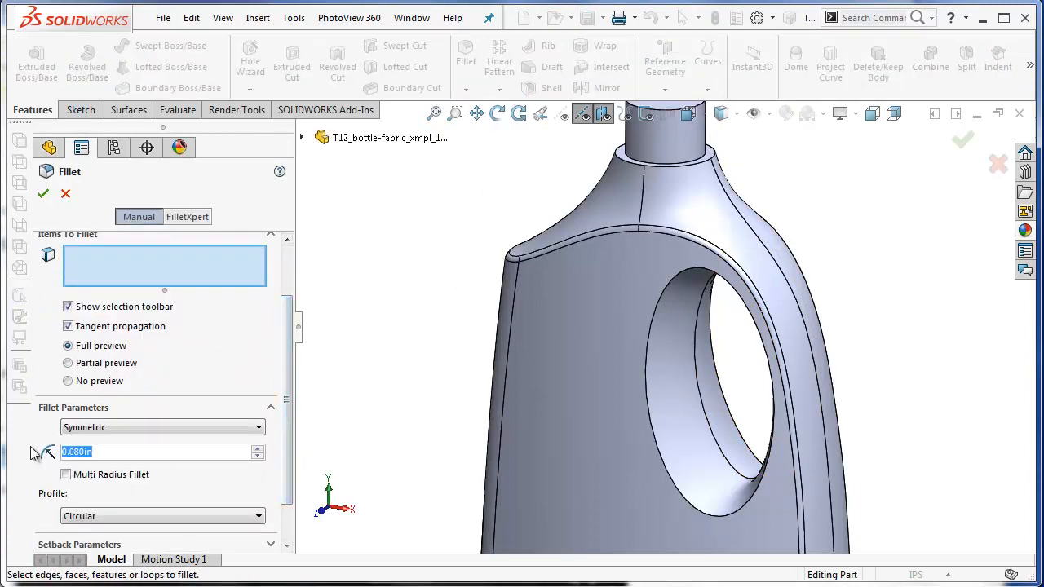
pyautogui.write('.0')
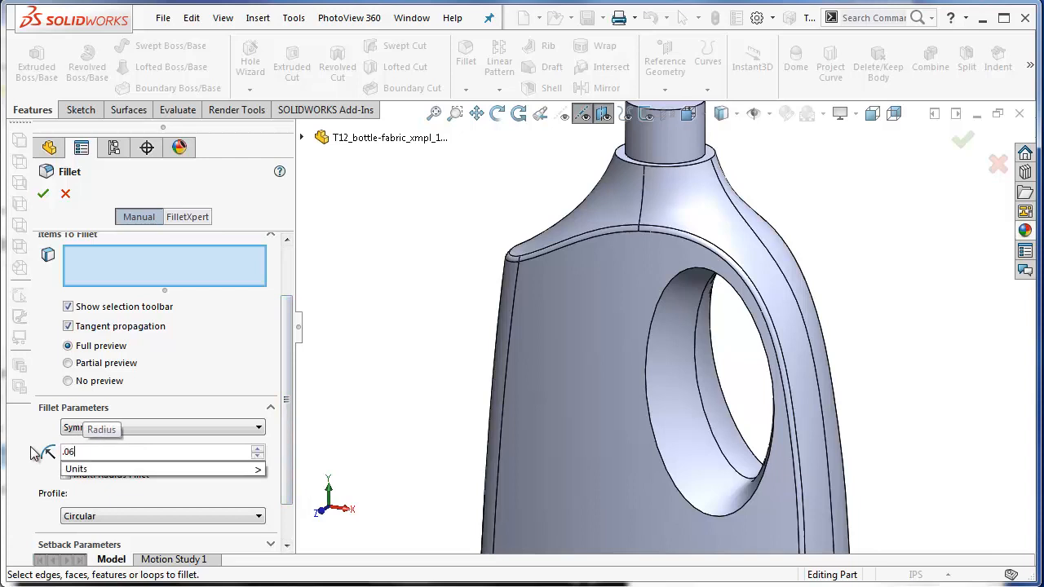
pyautogui.write('6')
pyautogui.click(649, 404)
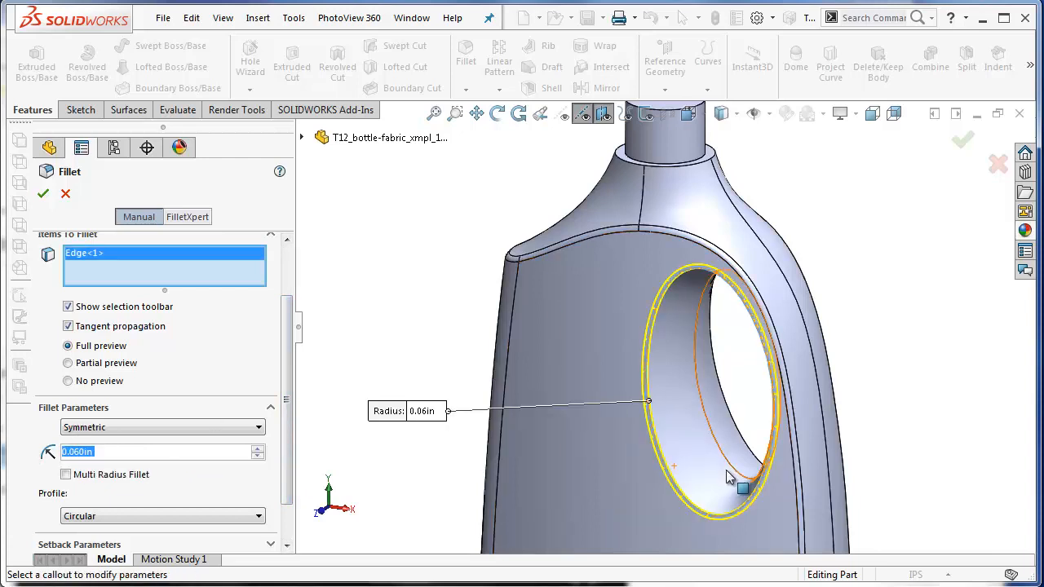
pyautogui.click(729, 412)
pyautogui.click(43, 196)
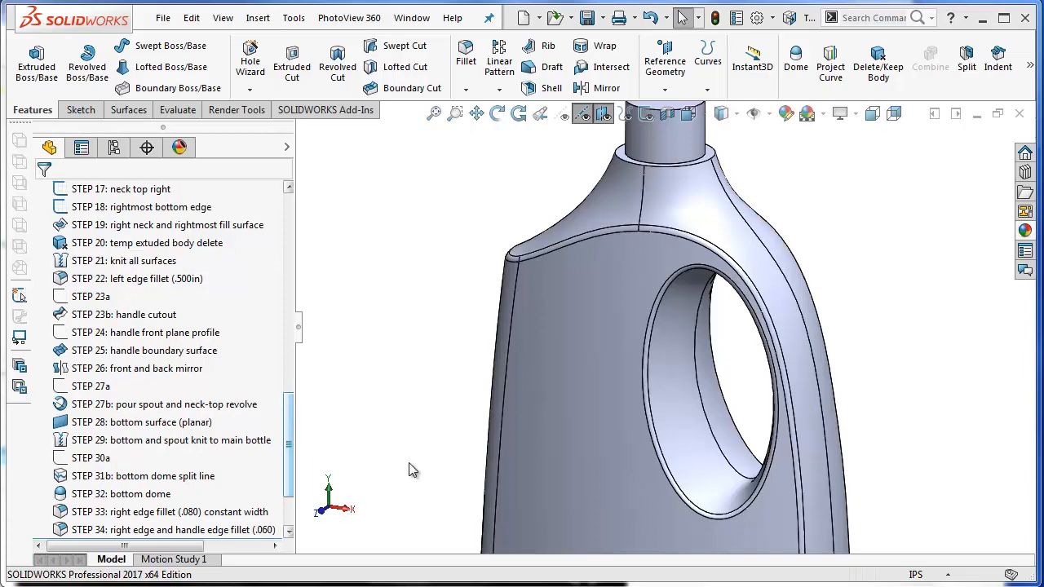
# Fillet the outer edge loop around the bottle's bottom with a 0.2 in radius
pyautogui.click(433, 113)
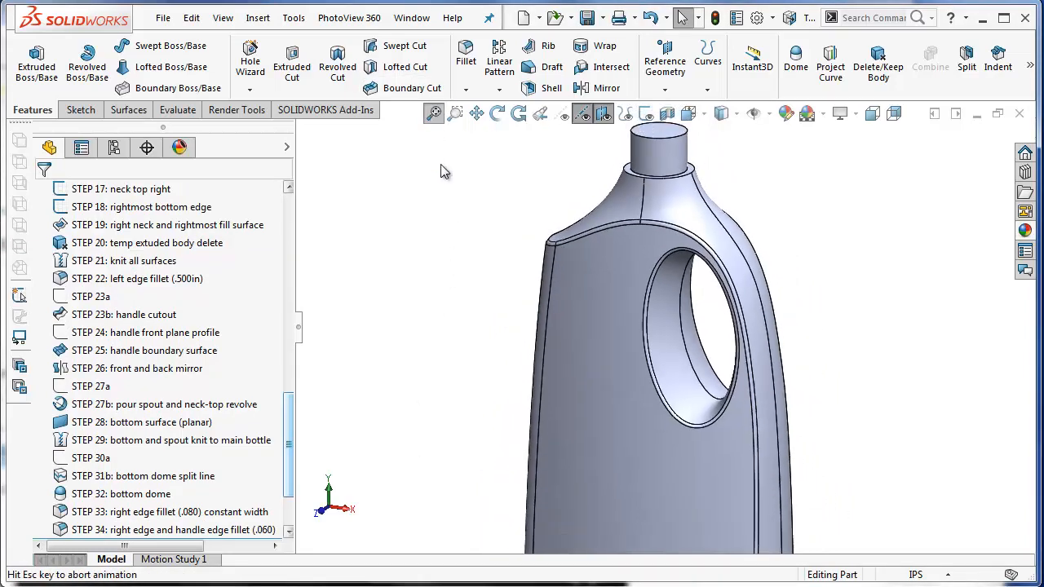
pyautogui.moveTo(562, 439); pyautogui.dragTo(597, 315, button='middle')
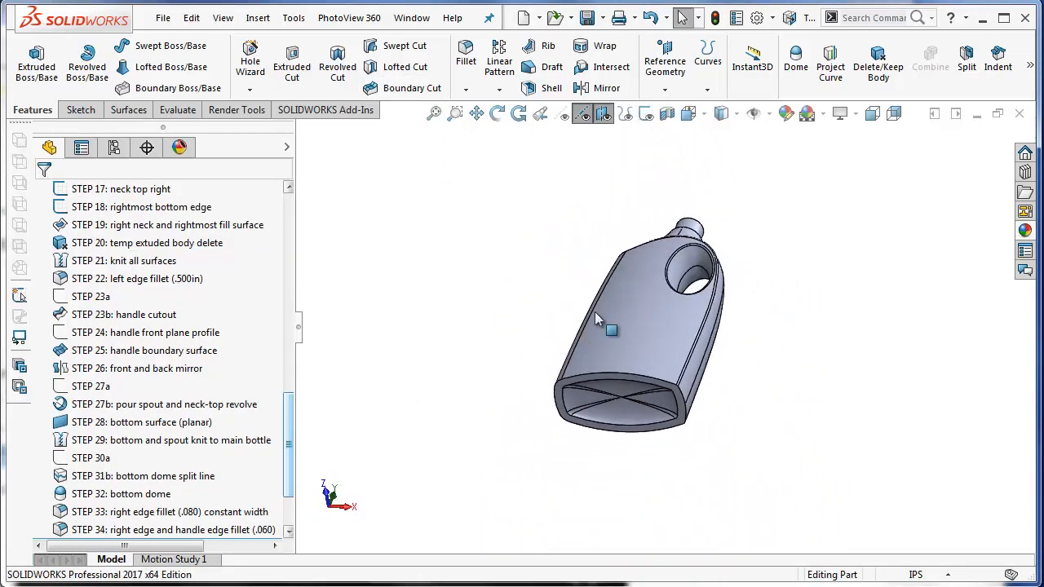
pyautogui.scroll(-3, 645, 363)
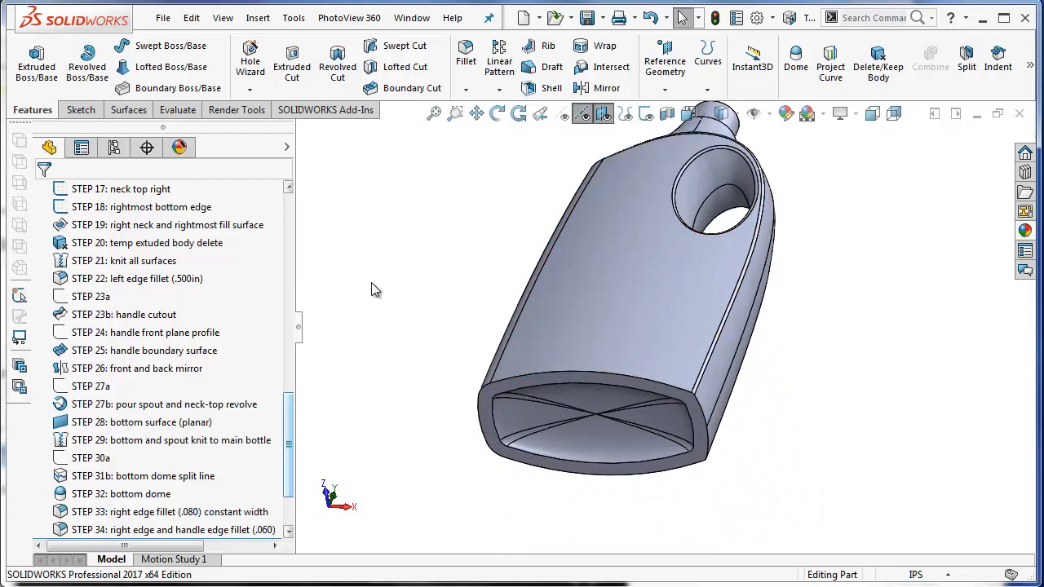
pyautogui.click(466, 65)
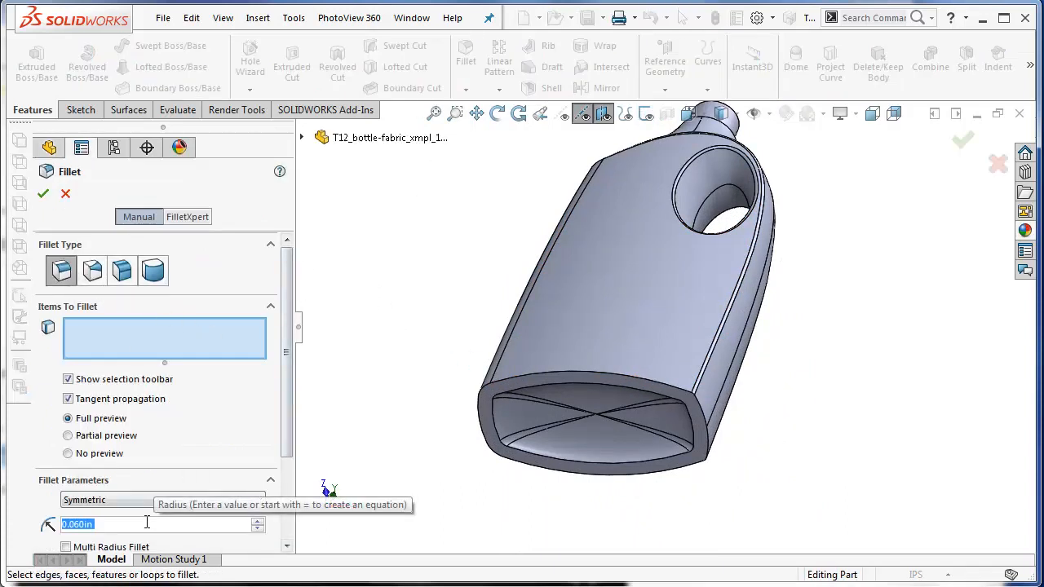
pyautogui.write('.2')
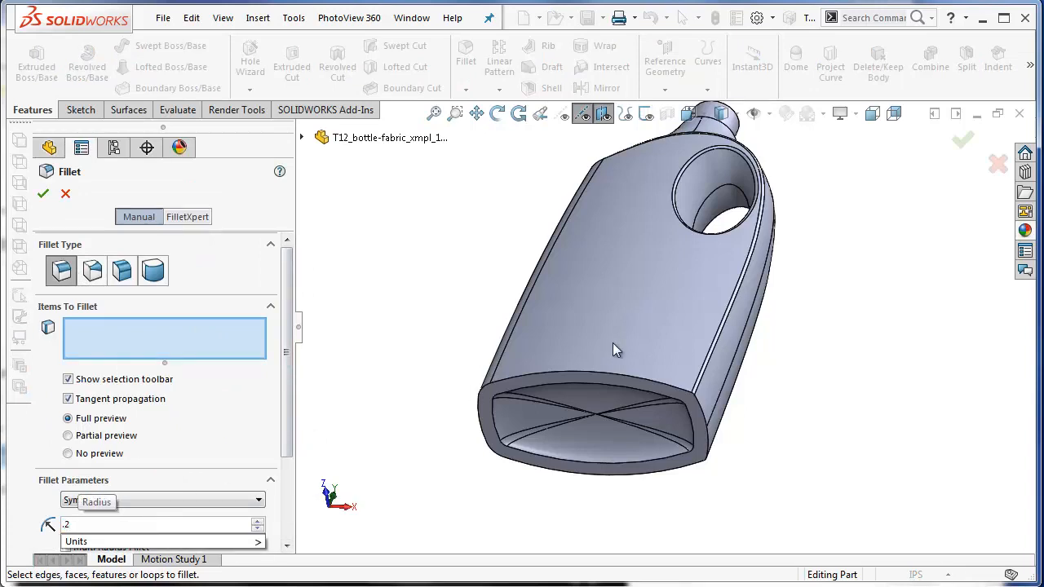
pyautogui.click(623, 377)
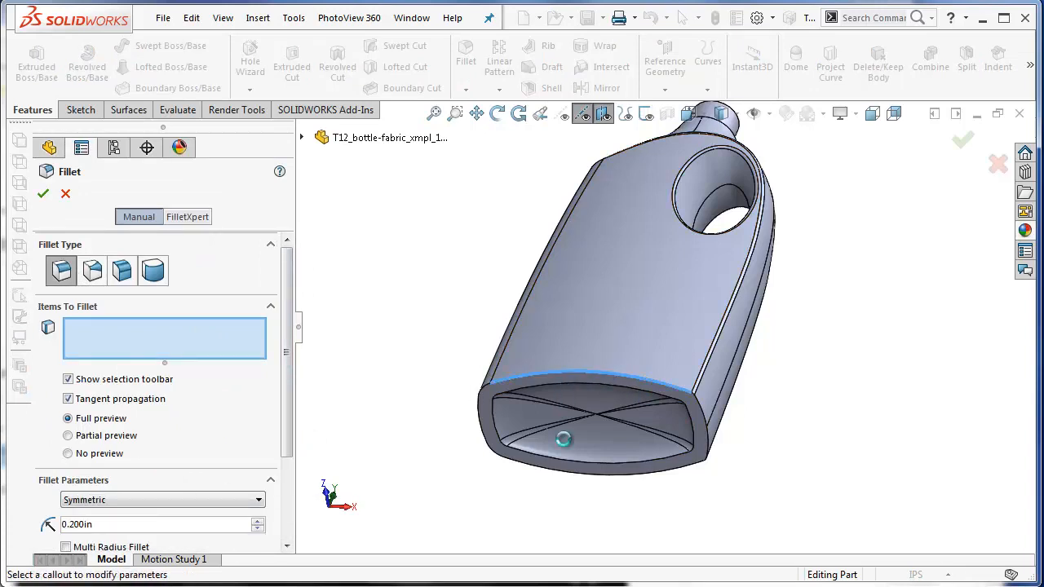
pyautogui.scroll(-1, 564, 362)
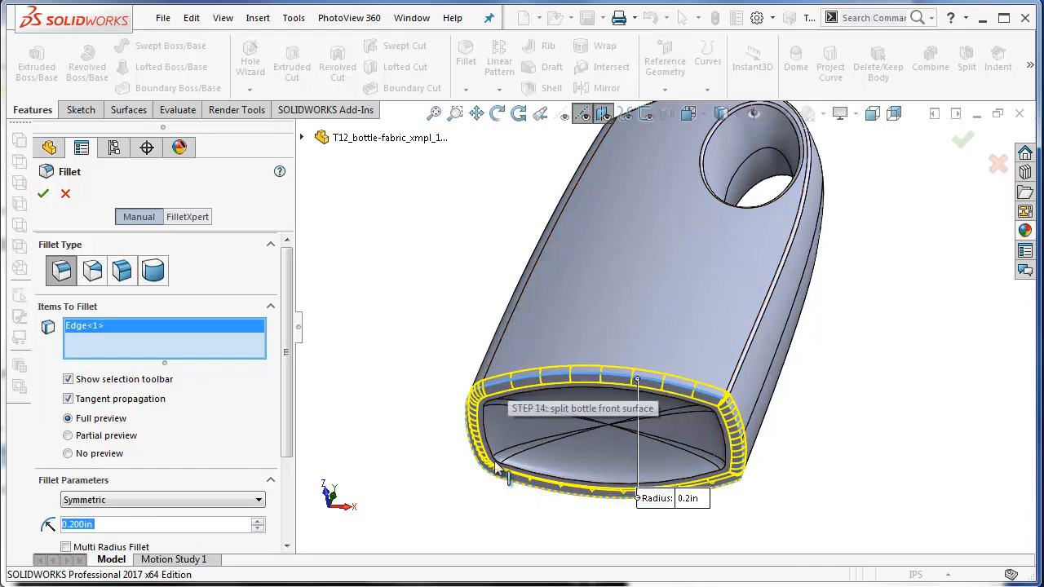
pyautogui.click(44, 196)
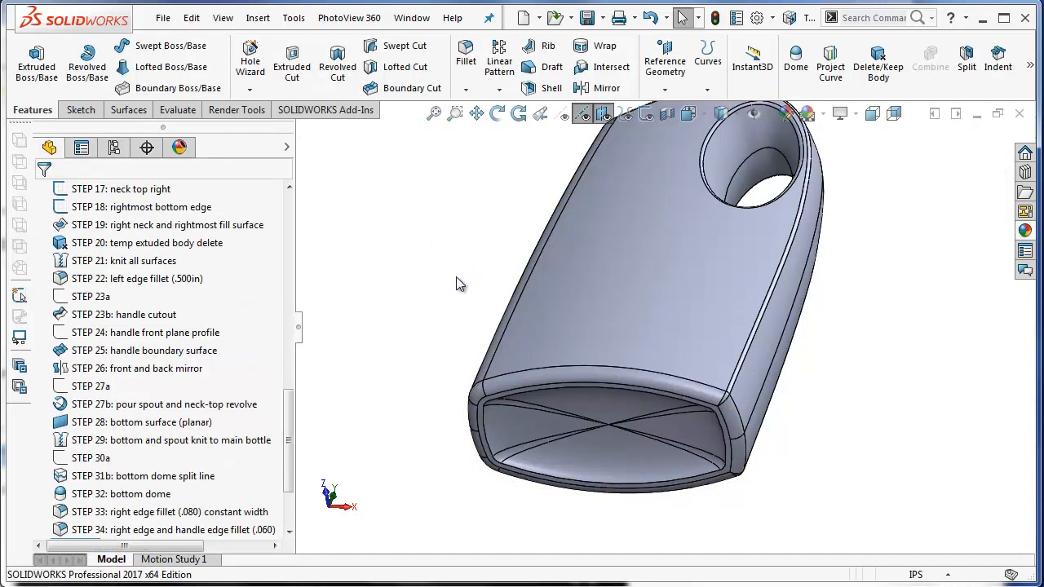
# Start a fillet with a 0.05 in radius and select the front segment of the neck's outer rim edge
pyautogui.moveTo(531, 202); pyautogui.dragTo(458, 408, button='middle')
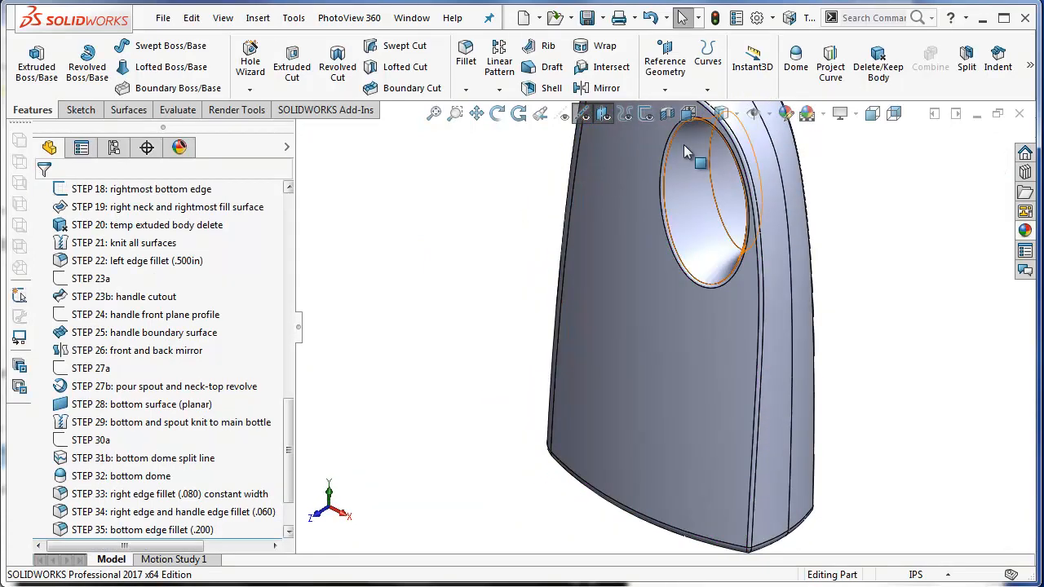
pyautogui.scroll(3, 723, 139)
pyautogui.scroll(-6, 704, 141)
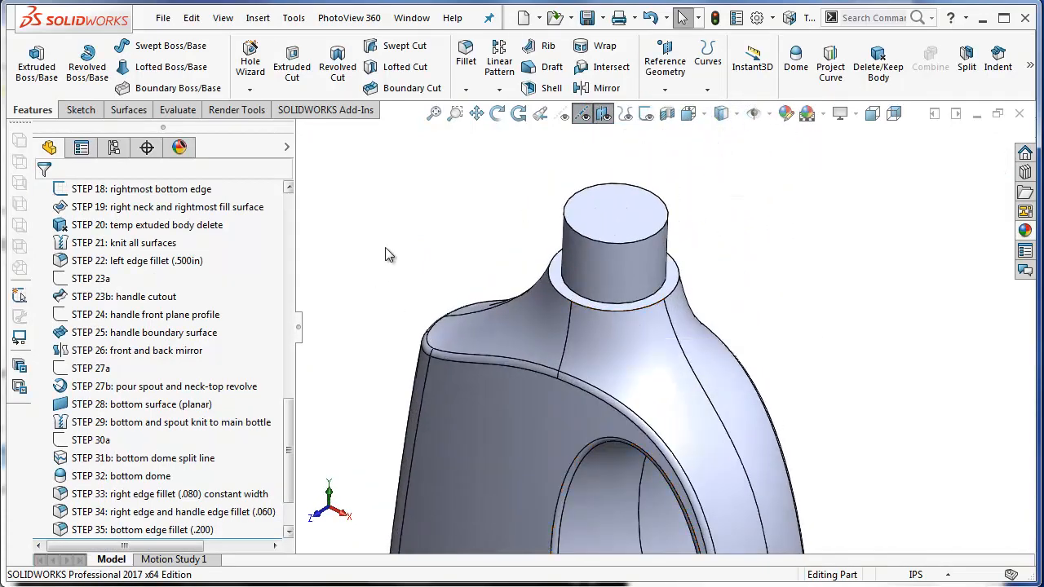
pyautogui.click(463, 56)
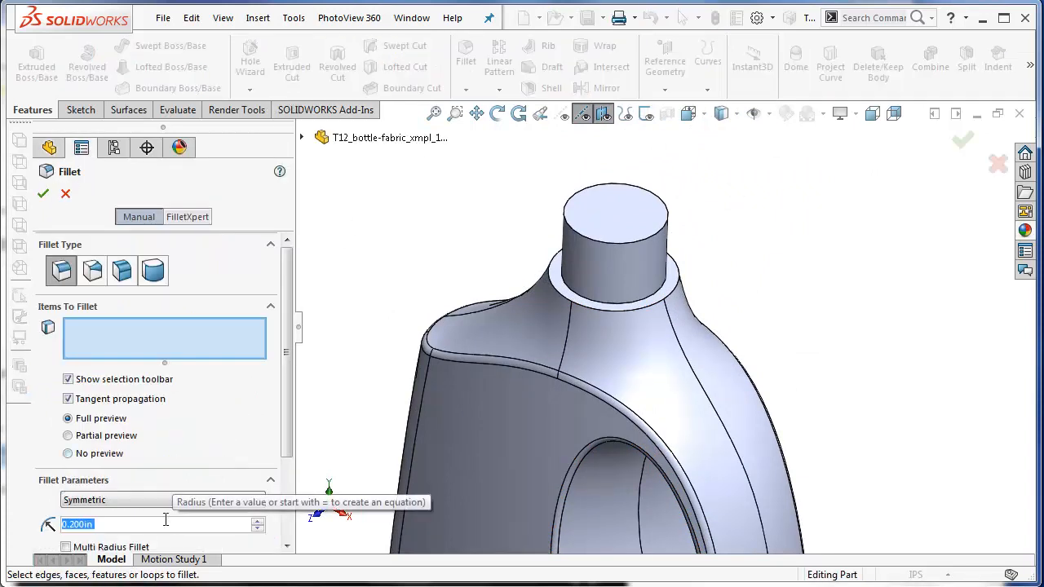
pyautogui.write('.05')
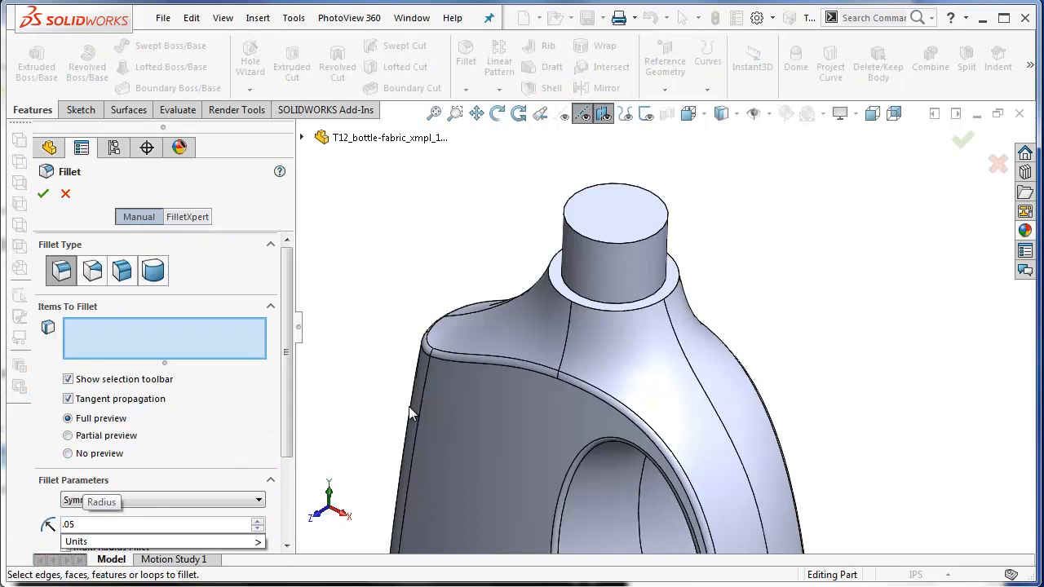
pyautogui.press('Return')
pyautogui.click(632, 314)
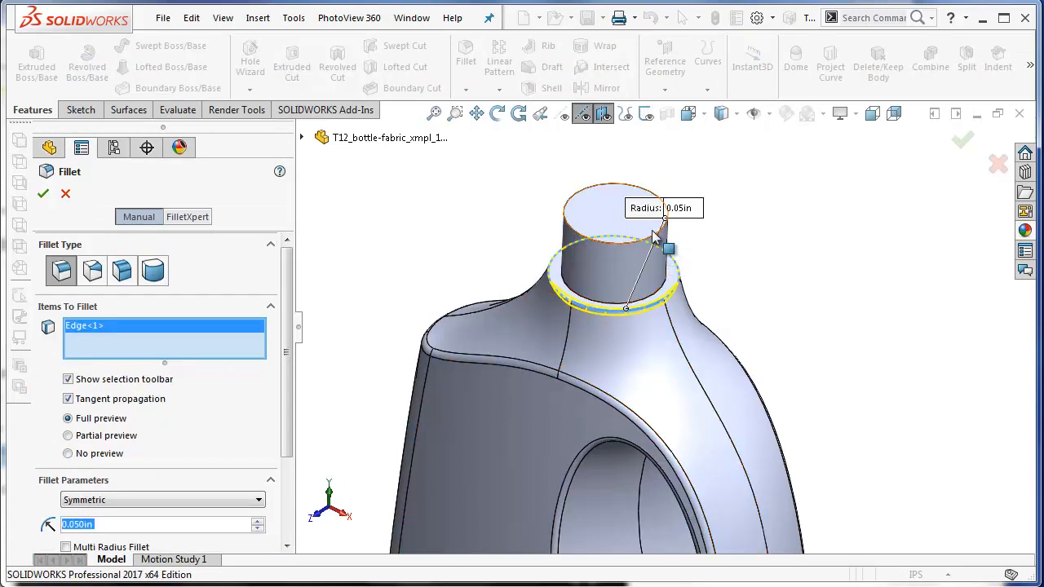
# Add the other three segments of the neck's outer rim edge to the selection and create the fillet
pyautogui.scroll(-2, 576, 287)
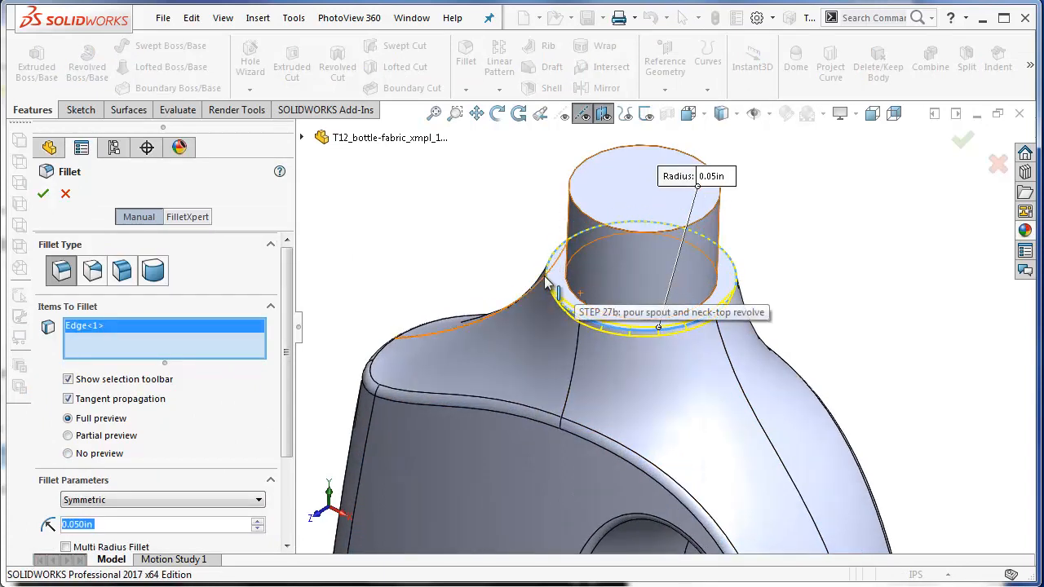
pyautogui.click(554, 287)
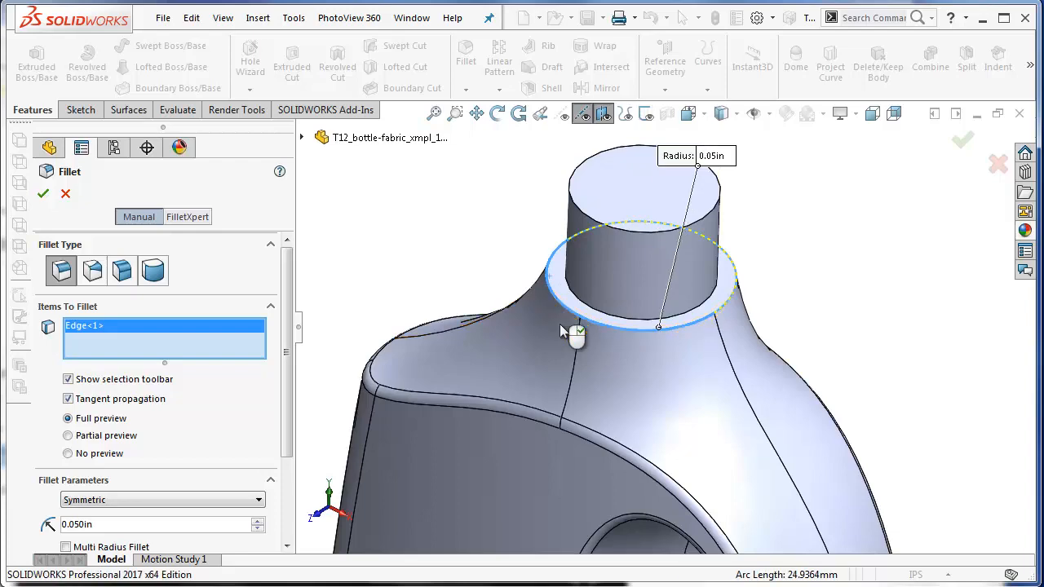
pyautogui.click(730, 279)
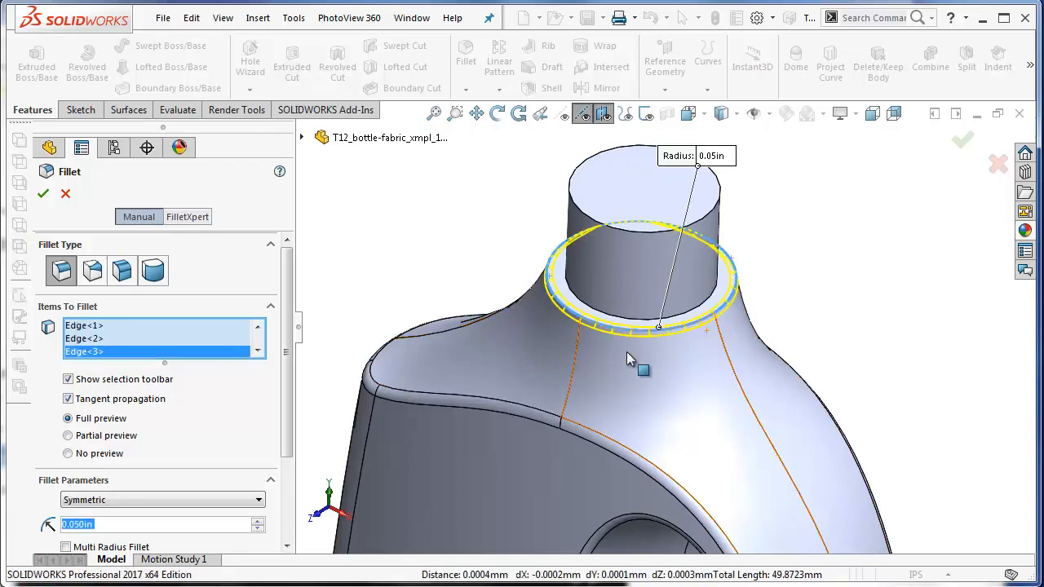
pyautogui.moveTo(594, 334); pyautogui.dragTo(621, 469, button='middle')
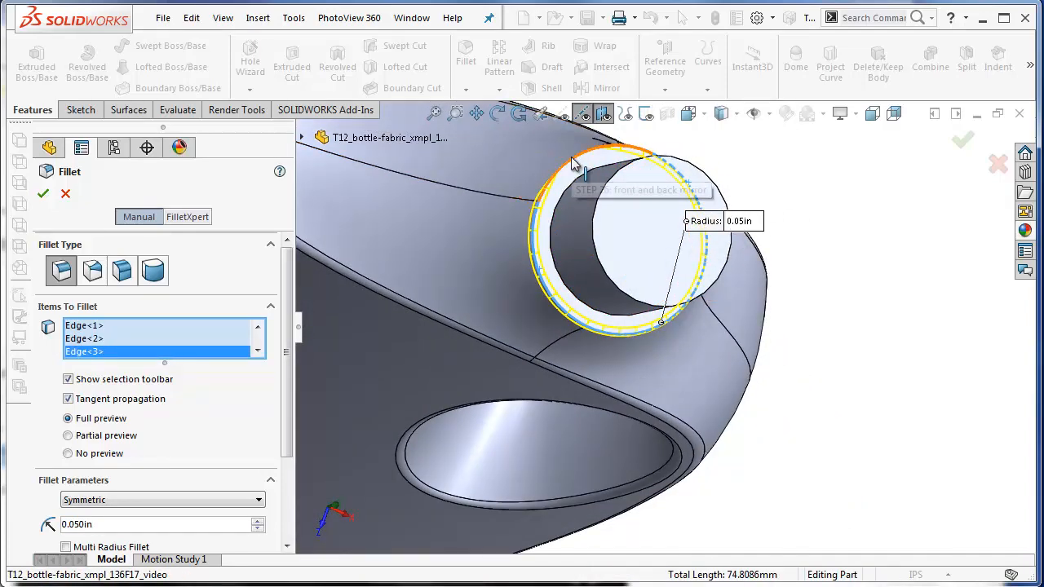
pyautogui.click(576, 167)
pyautogui.moveTo(628, 395); pyautogui.dragTo(623, 202, button='middle')
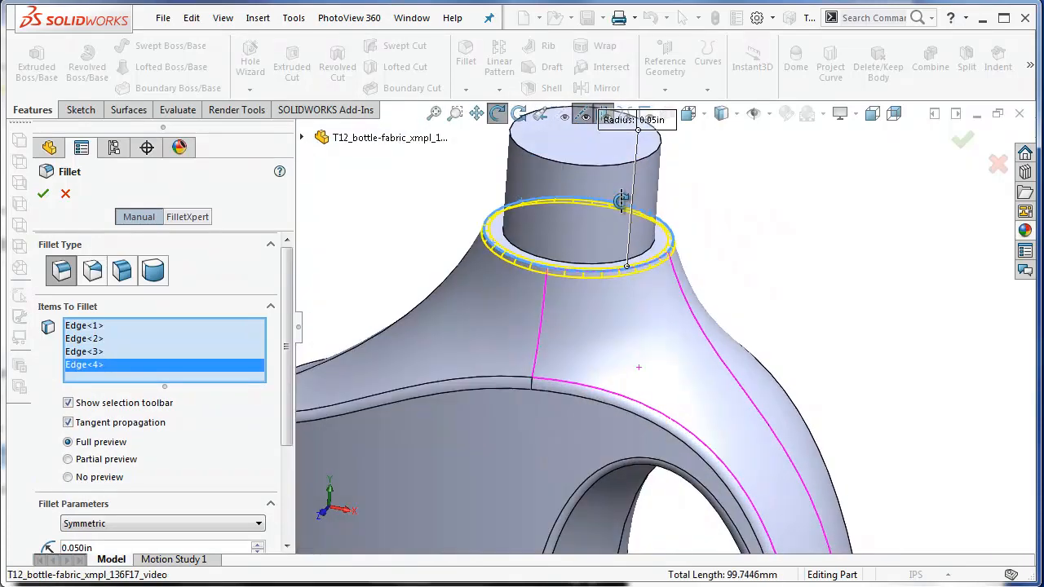
pyautogui.click(44, 195)
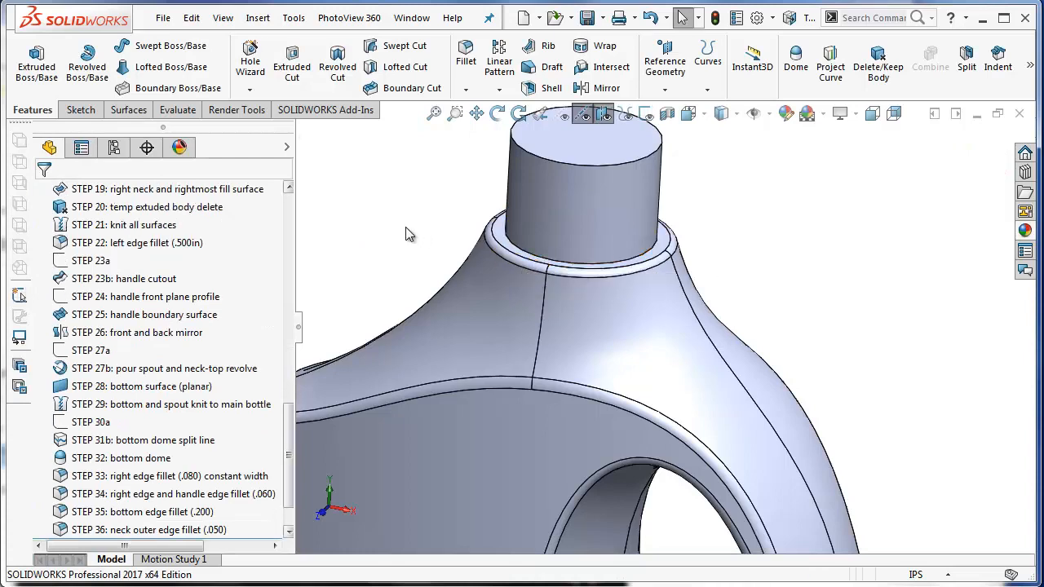
# Fillet the circular edge where the pour spout meets the neck top with a 0.02 in radius
pyautogui.click(464, 63)
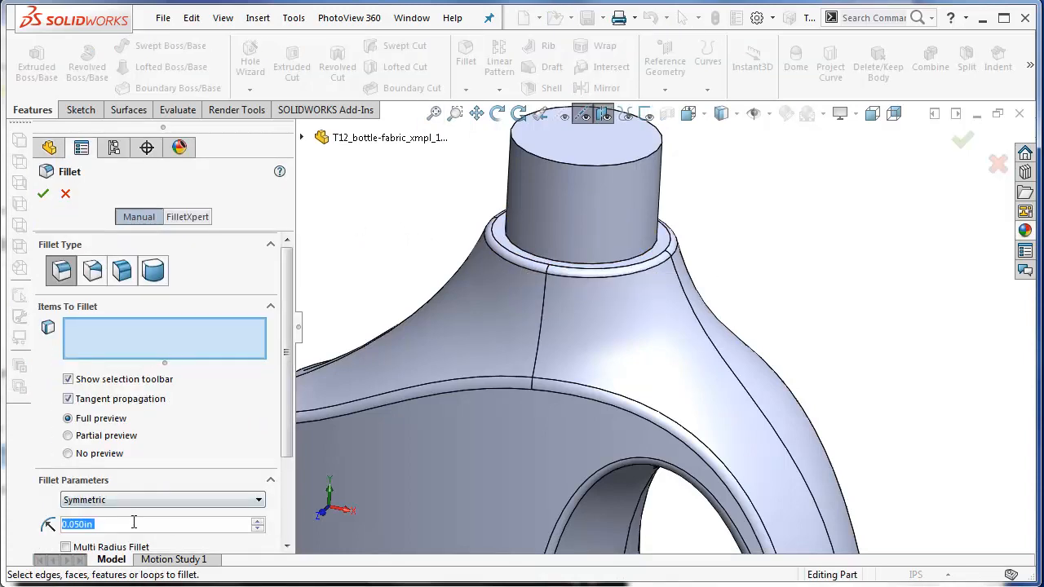
pyautogui.write('.02')
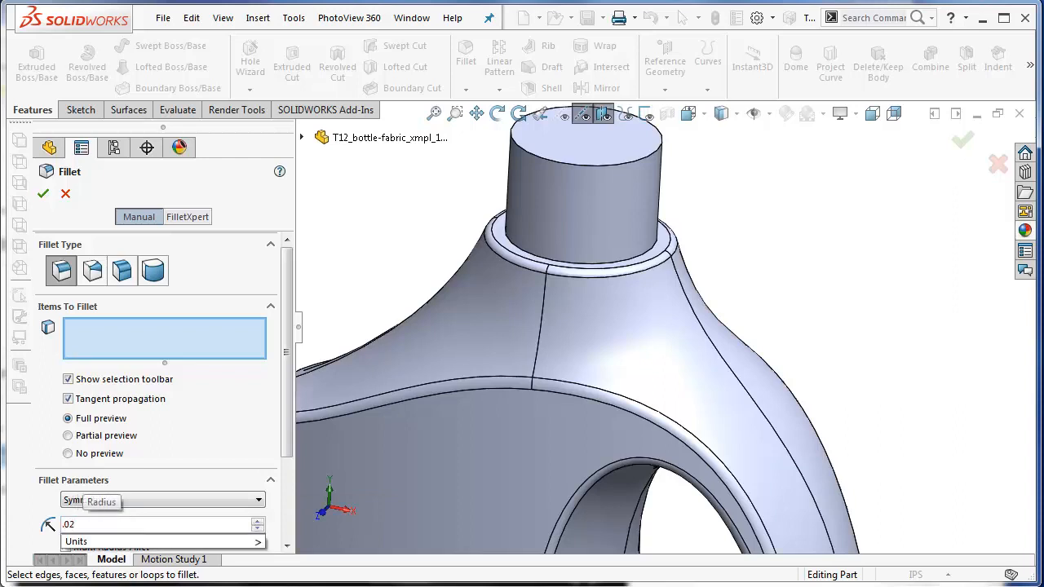
pyautogui.click(575, 261)
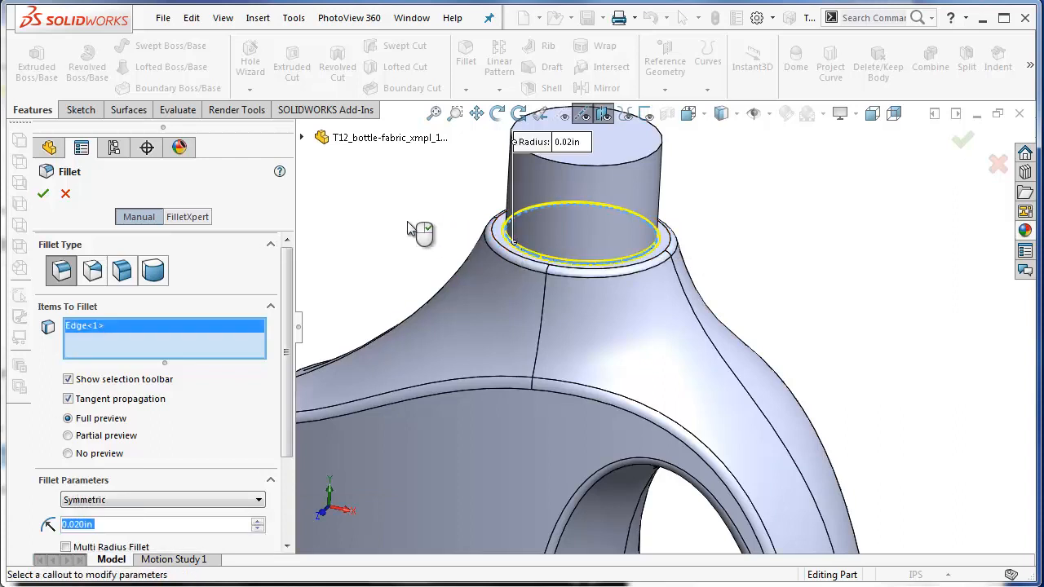
pyautogui.click(43, 193)
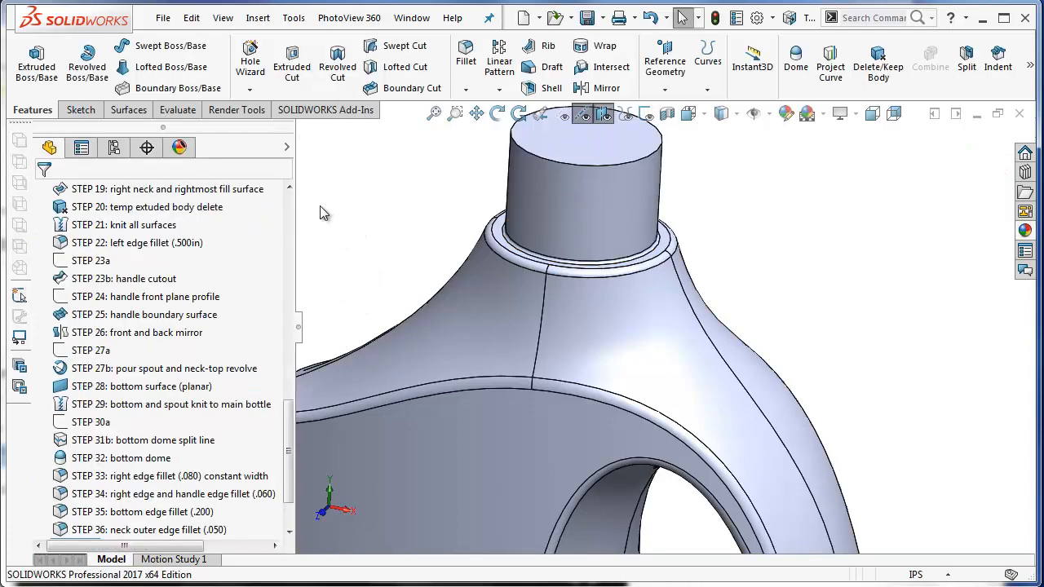
# Fillet the inner edge loop around the bottle's bottom dome with a 0.05 in radius
pyautogui.click(433, 114)
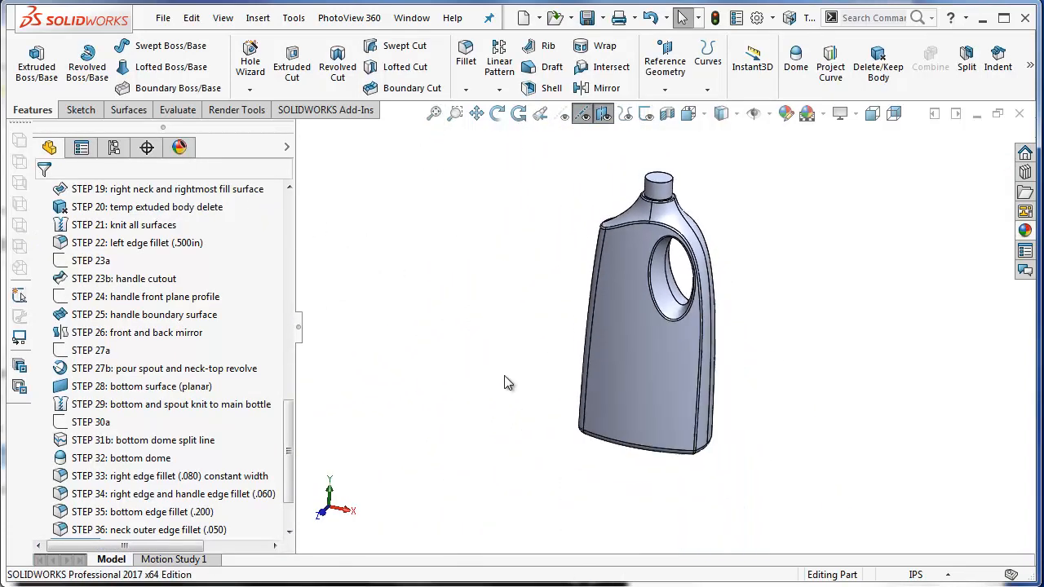
pyautogui.moveTo(566, 446); pyautogui.dragTo(578, 229, button='middle')
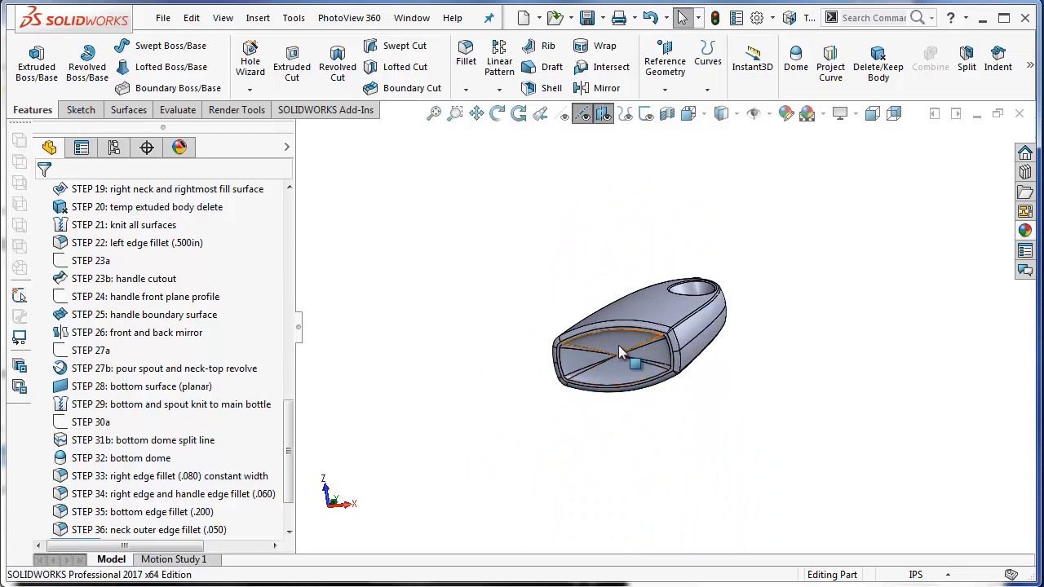
pyautogui.scroll(-5, 620, 352)
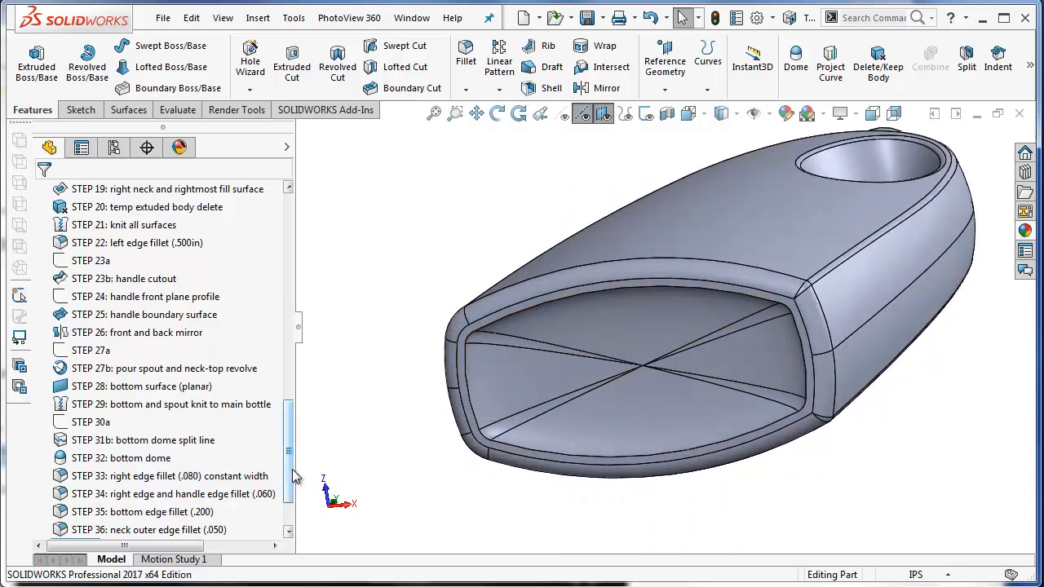
pyautogui.scroll(-1, 295, 477)
pyautogui.click(466, 56)
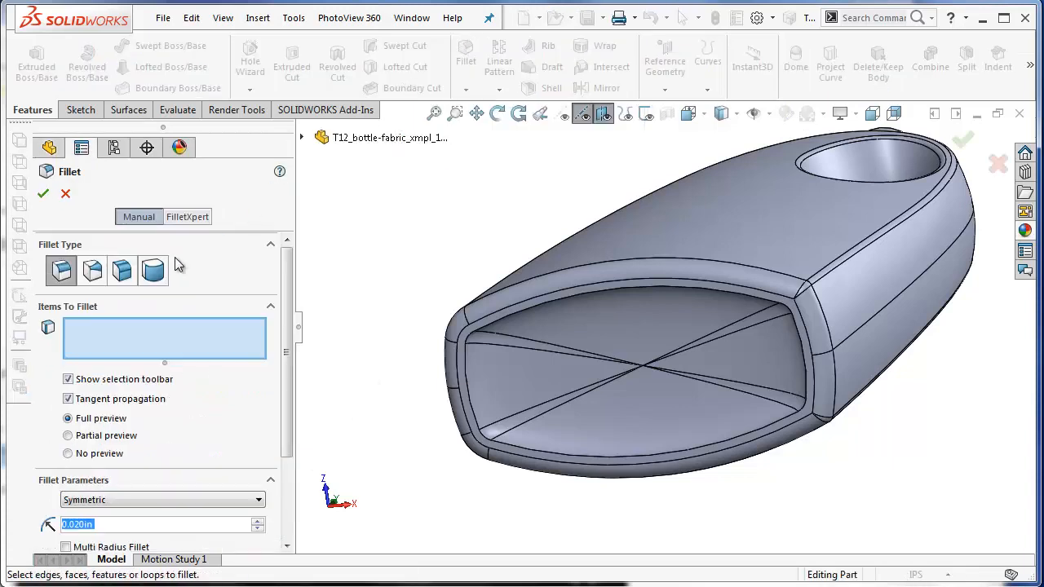
pyautogui.write('.05')
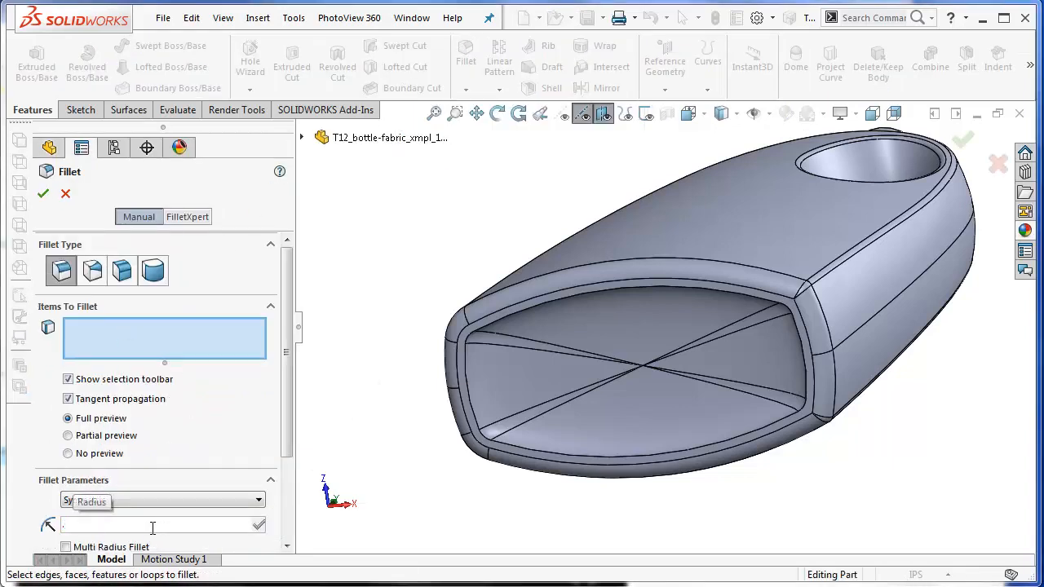
pyautogui.click(561, 302)
pyautogui.click(560, 302)
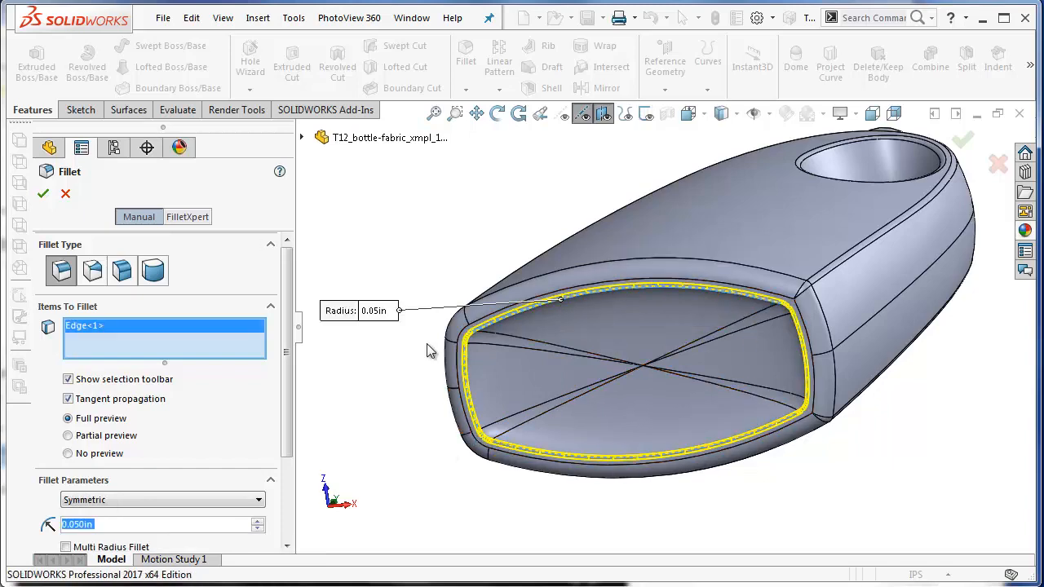
pyautogui.click(44, 194)
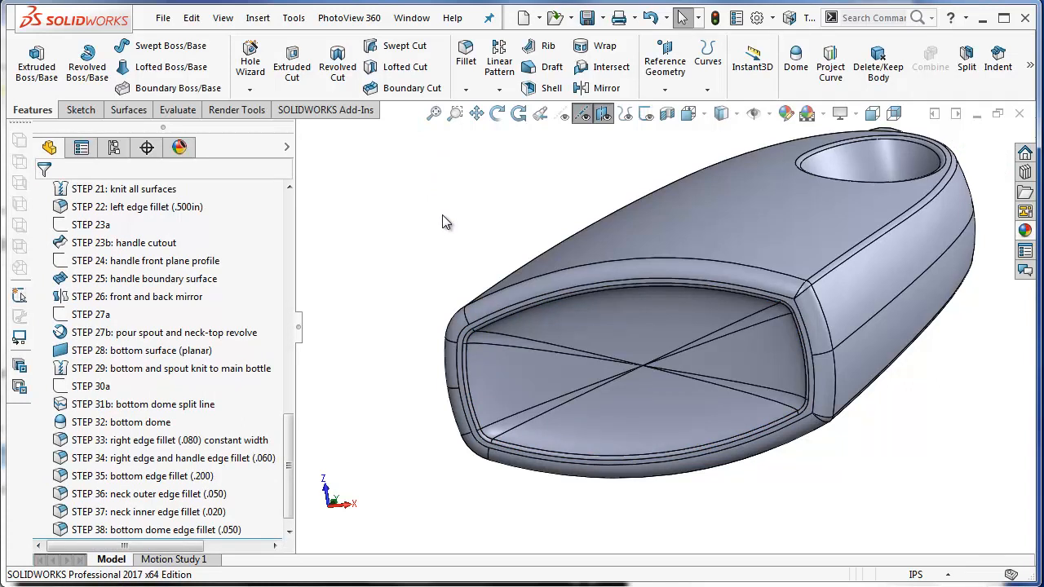
# Shell the bottle to a 0.04 in wall thickness, removing the top face of the pour spout
pyautogui.scroll(3, 771, 172)
pyautogui.moveTo(772, 181); pyautogui.dragTo(741, 448, button='middle')
pyautogui.scroll(3, 734, 151)
pyautogui.scroll(-3, 732, 152)
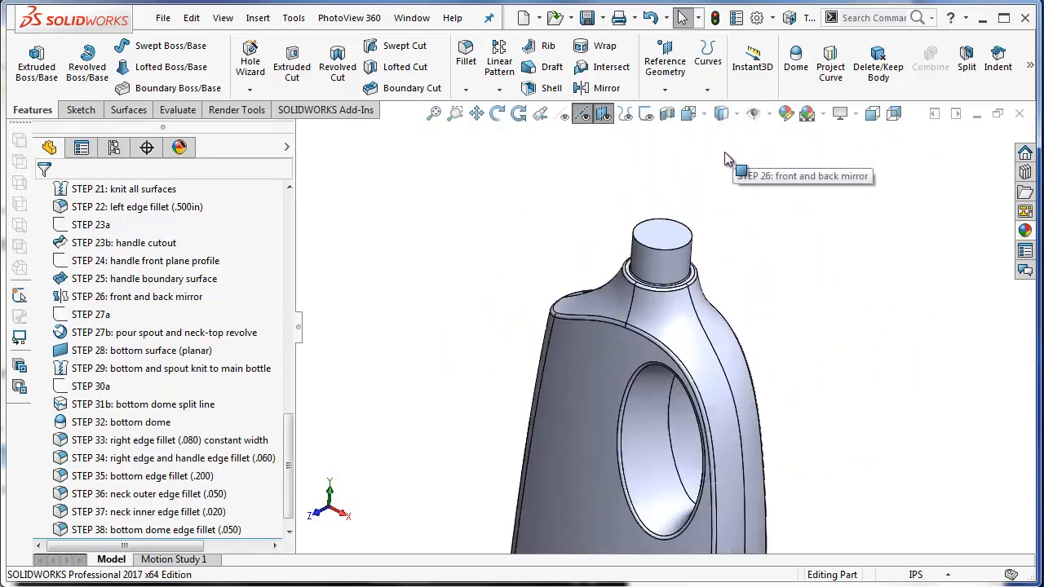
pyautogui.scroll(-2, 661, 278)
pyautogui.scroll(-1, 661, 278)
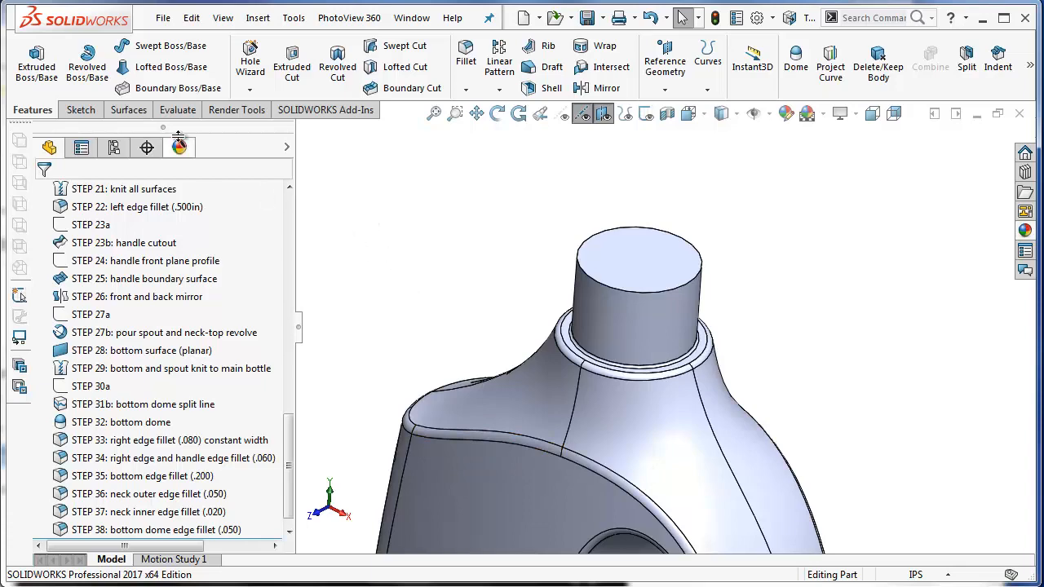
pyautogui.click(548, 88)
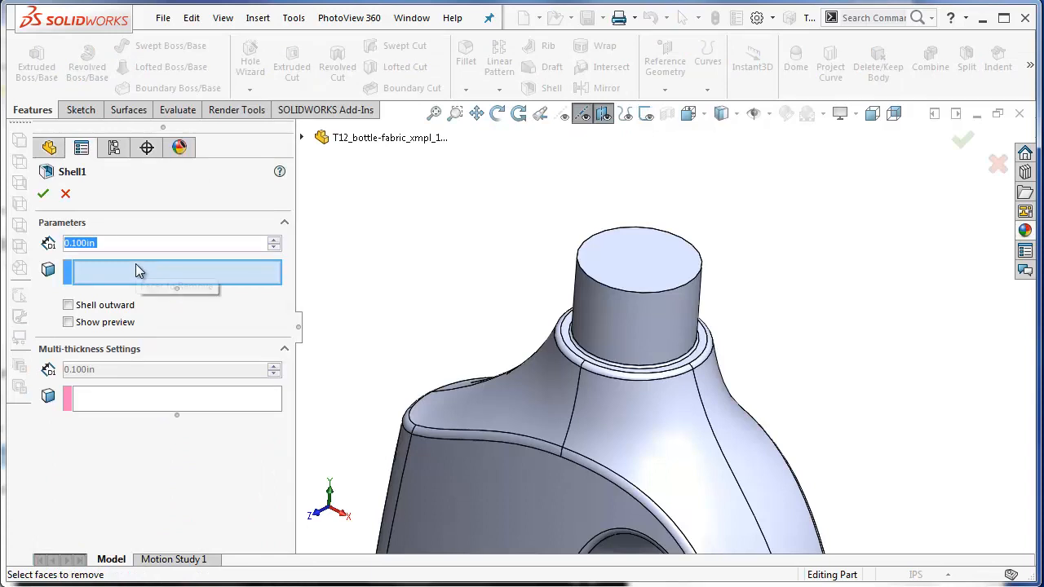
pyautogui.write('.04')
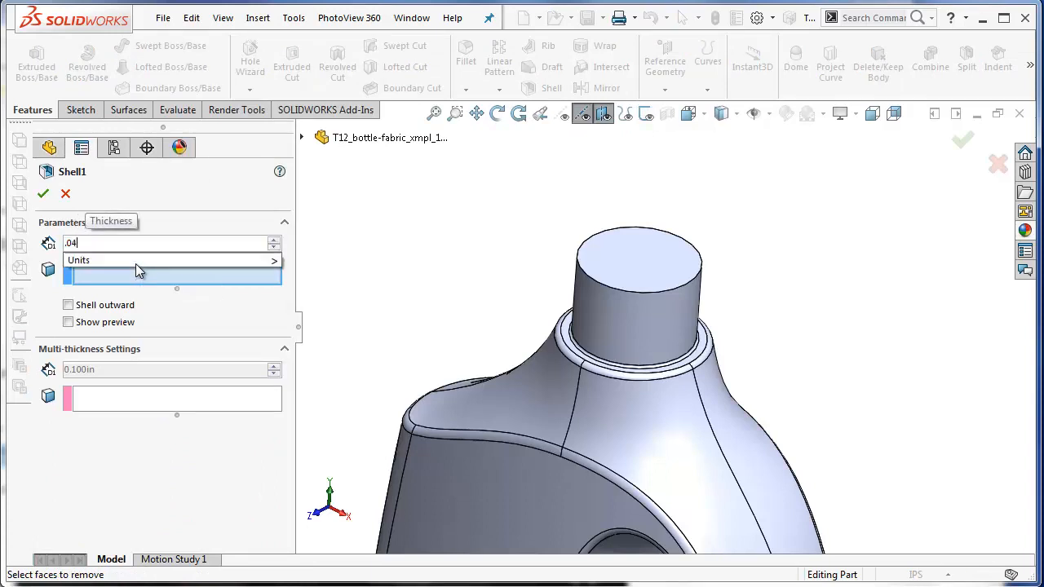
pyautogui.click(625, 257)
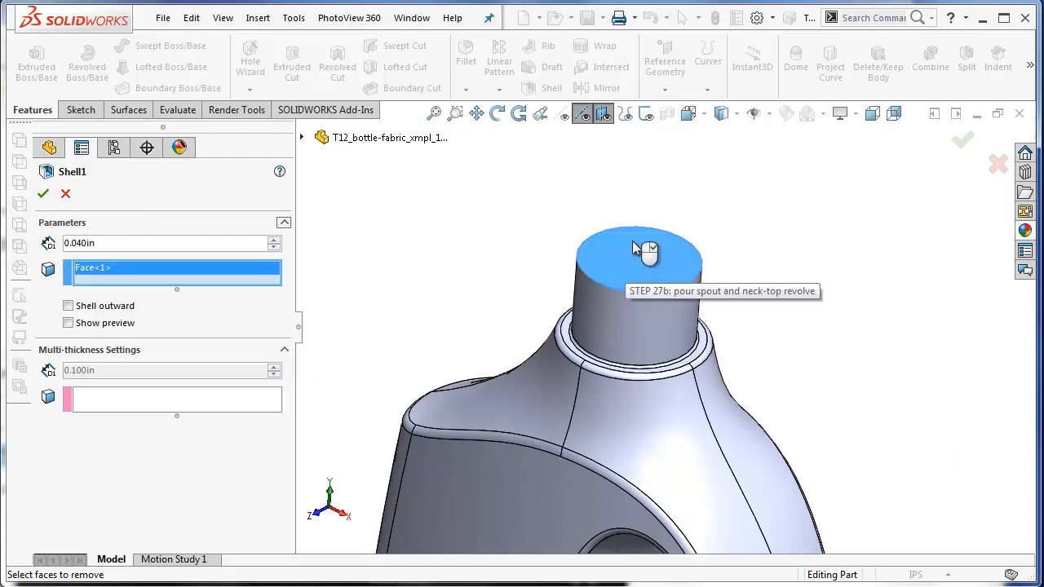
pyautogui.click(43, 196)
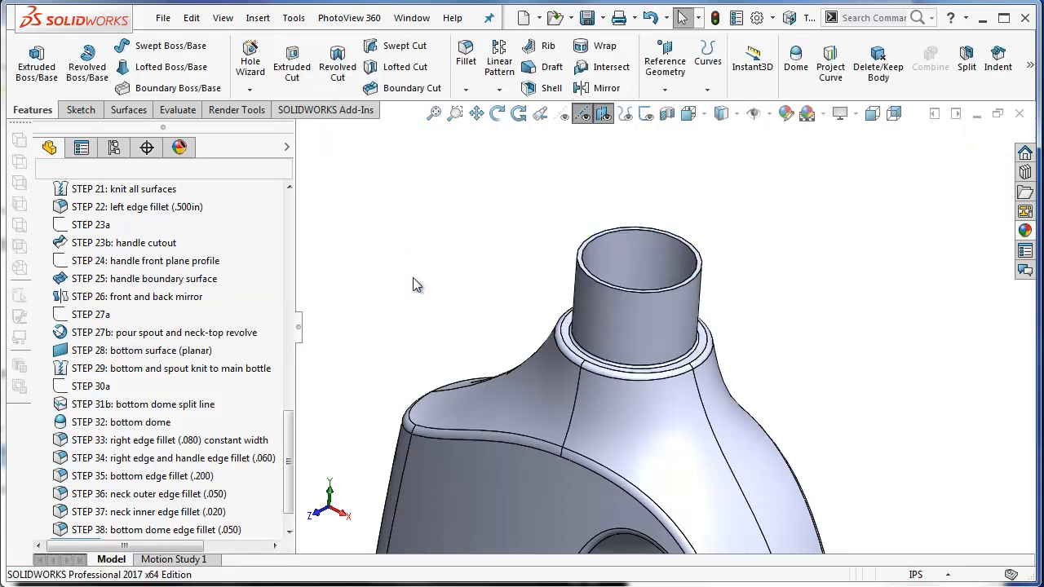
# Orient the bottle to the front view and switch its display style to shaded without edges
pyautogui.moveTo(441, 263); pyautogui.dragTo(469, 262, button='middle')
pyautogui.press('Escape')
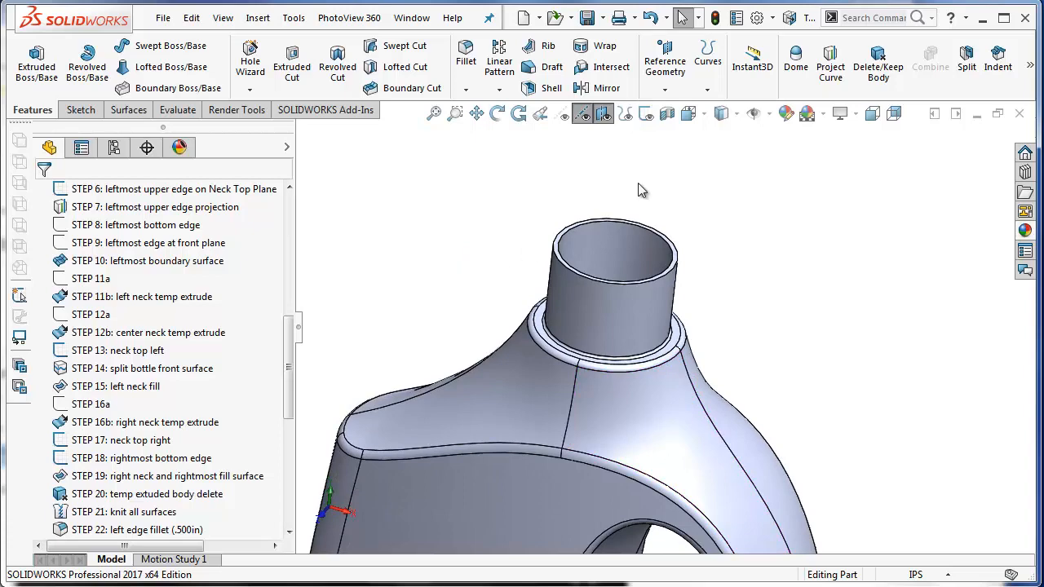
pyautogui.click(702, 114)
pyautogui.click(700, 184)
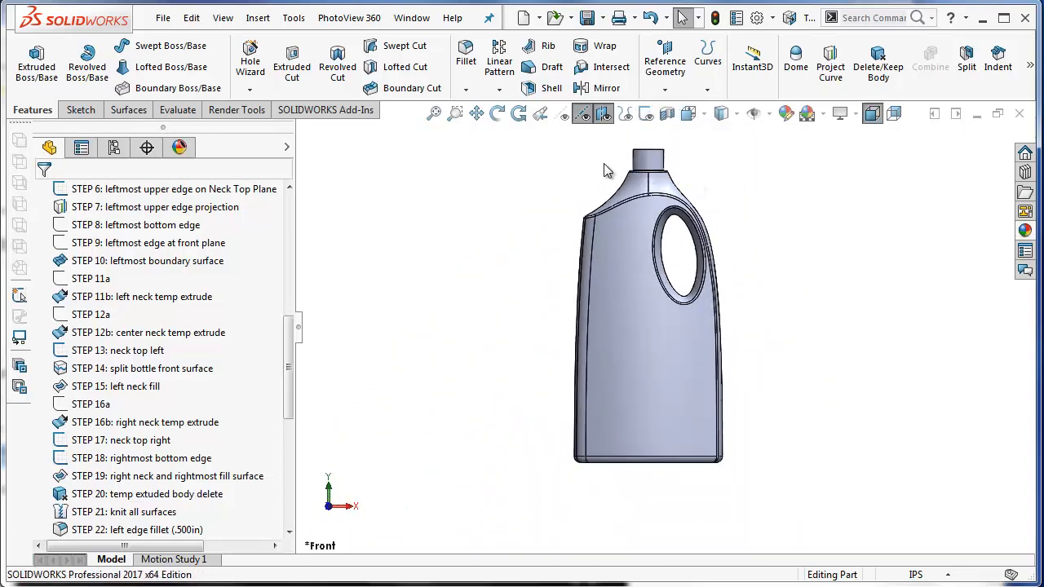
pyautogui.click(721, 113)
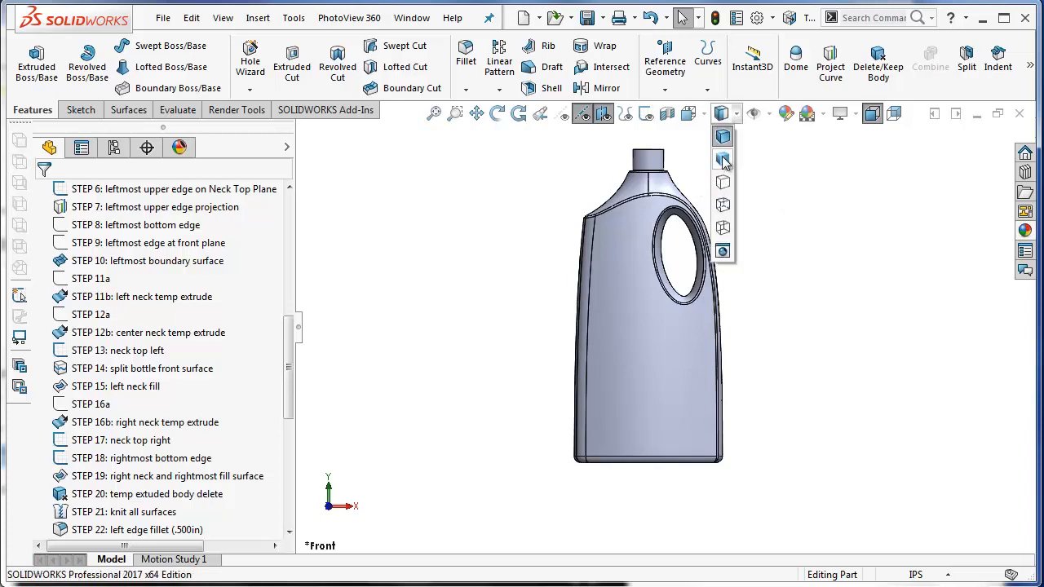
pyautogui.click(728, 152)
pyautogui.moveTo(751, 203); pyautogui.dragTo(748, 294, button='middle')
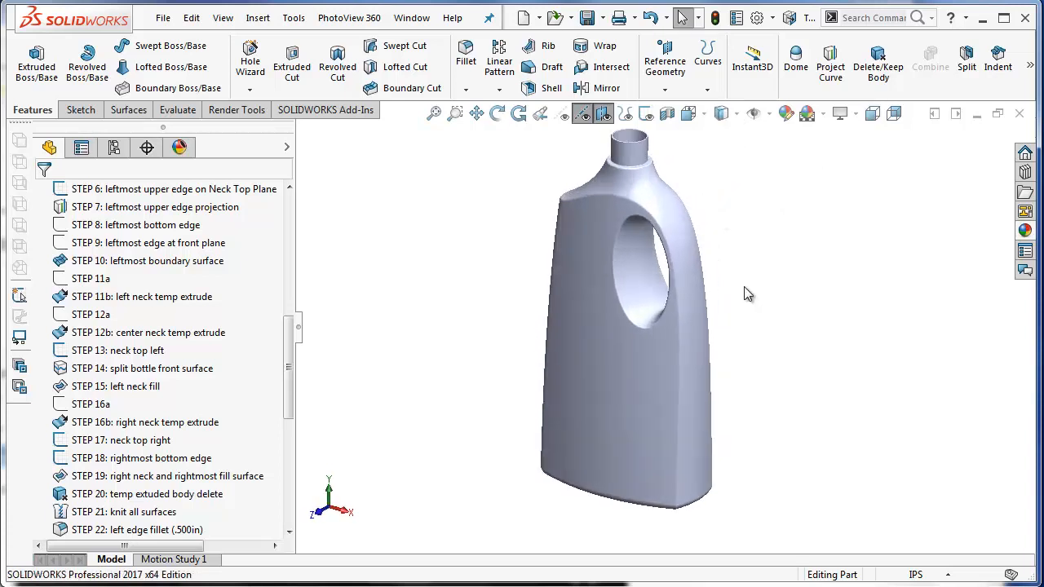
# Turn on the curvature display and examine the colours across the neck, shoulder and handle surfaces
pyautogui.click(176, 110)
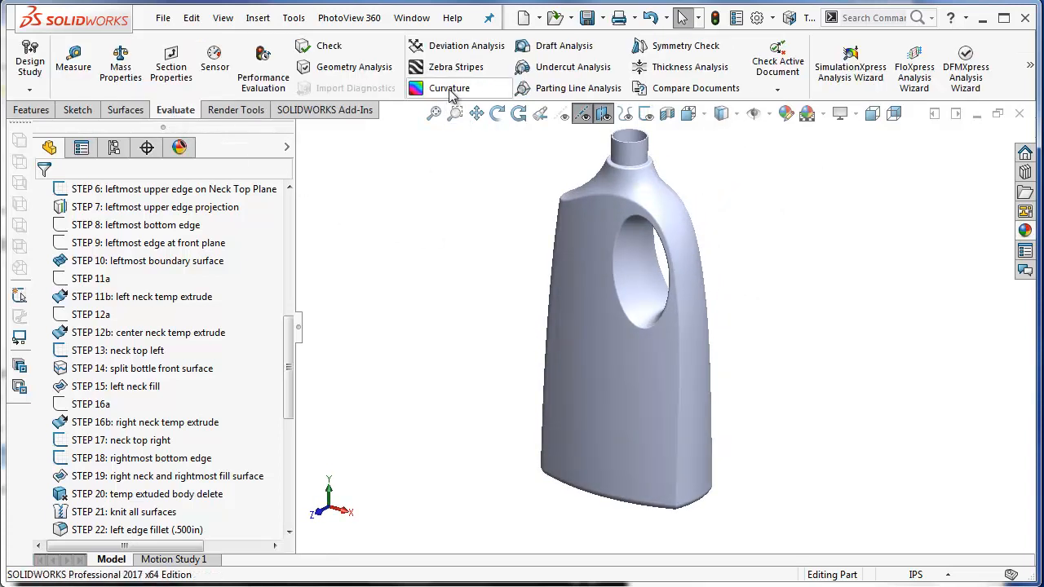
pyautogui.scroll(-3, 711, 218)
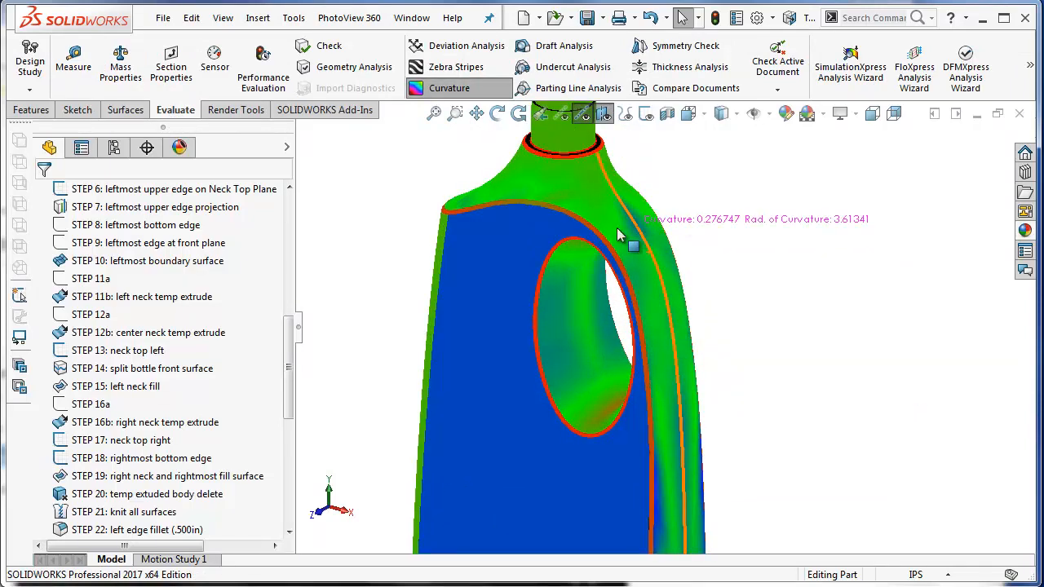
pyautogui.moveTo(484, 295); pyautogui.dragTo(574, 307, button='middle')
pyautogui.scroll(-3, 387, 196)
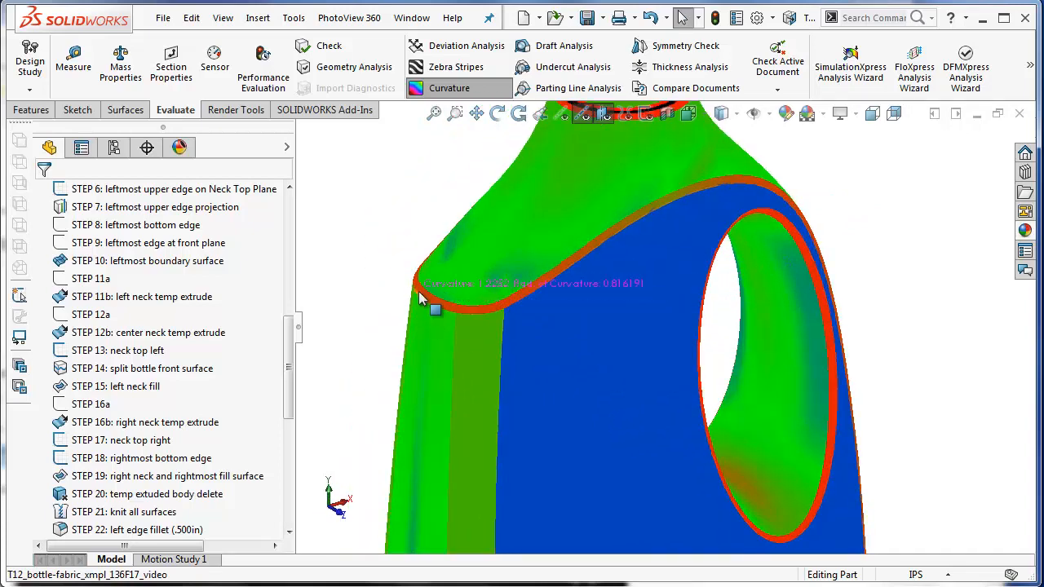
# Apply horizontal zebra stripes to the bottle and examine surface continuity around the handle, neck and front face
pyautogui.click(453, 67)
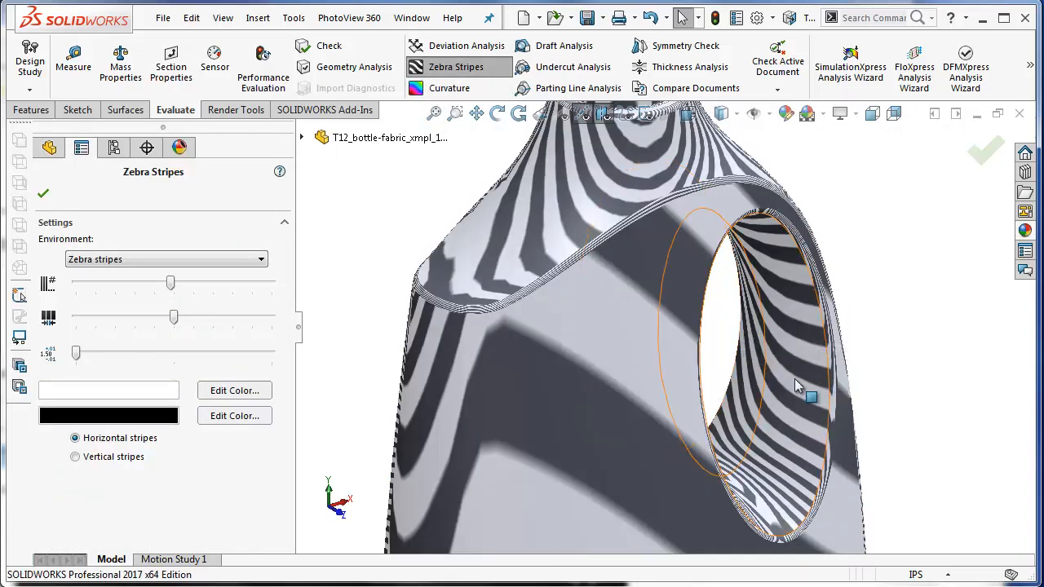
pyautogui.scroll(1, 671, 398)
pyautogui.moveTo(647, 390); pyautogui.dragTo(623, 308, button='middle')
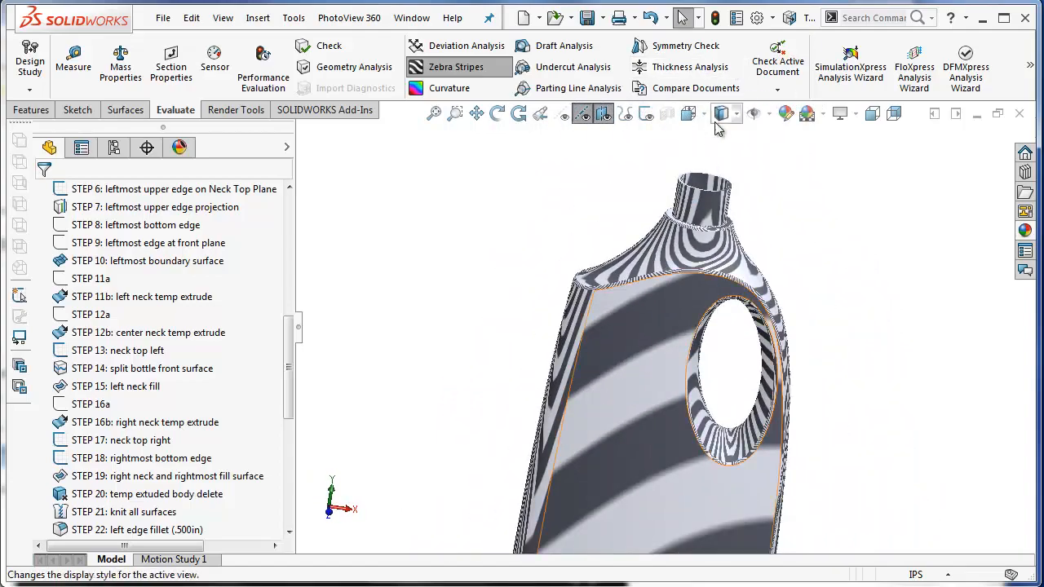
pyautogui.hotkey('ctrl', '1')
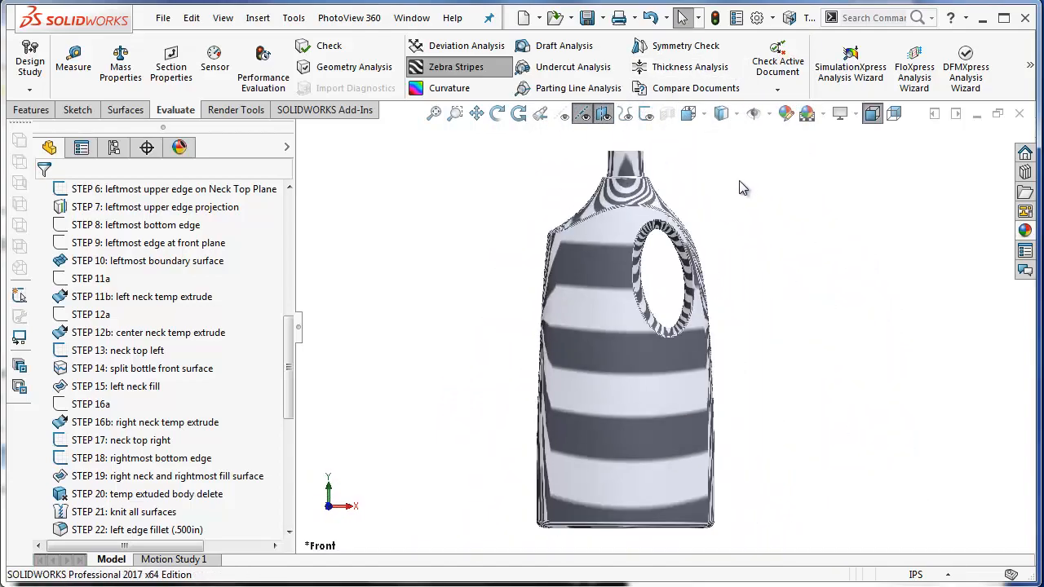